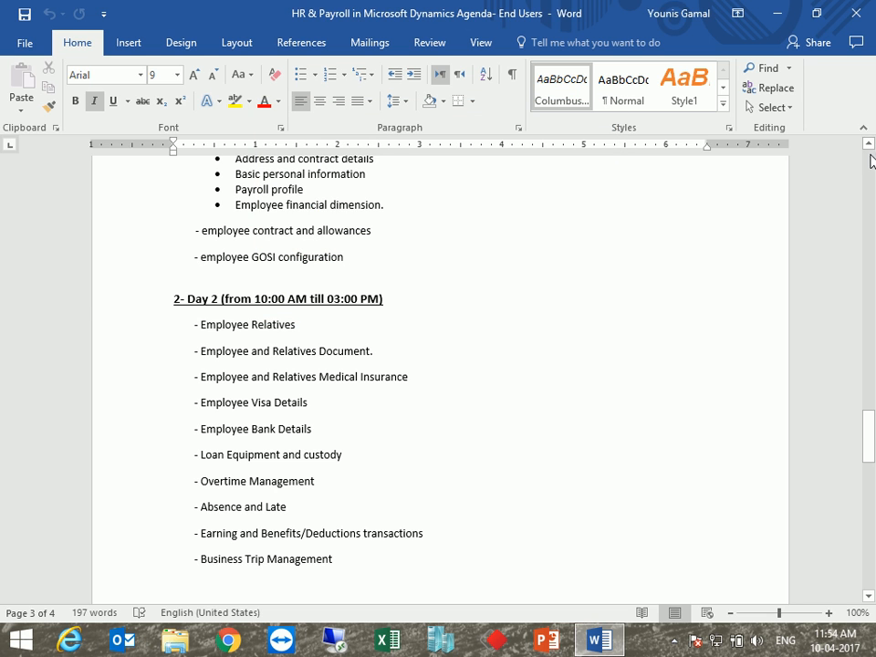
Minimize the Word agenda and launch the ebecs network share shortcut from the desktop
click(871, 158)
scroll(247, 366, down, 3)
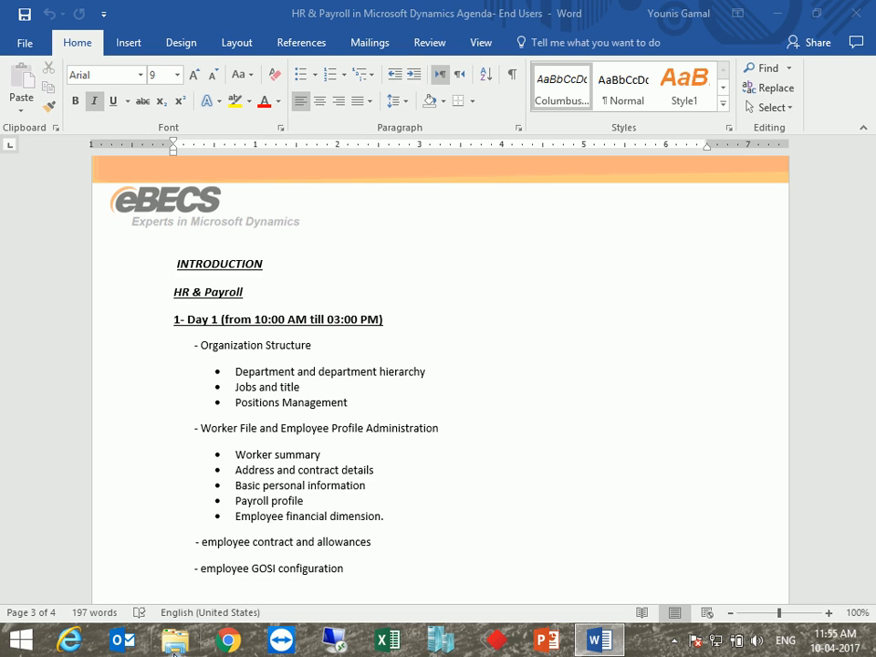
click(778, 13)
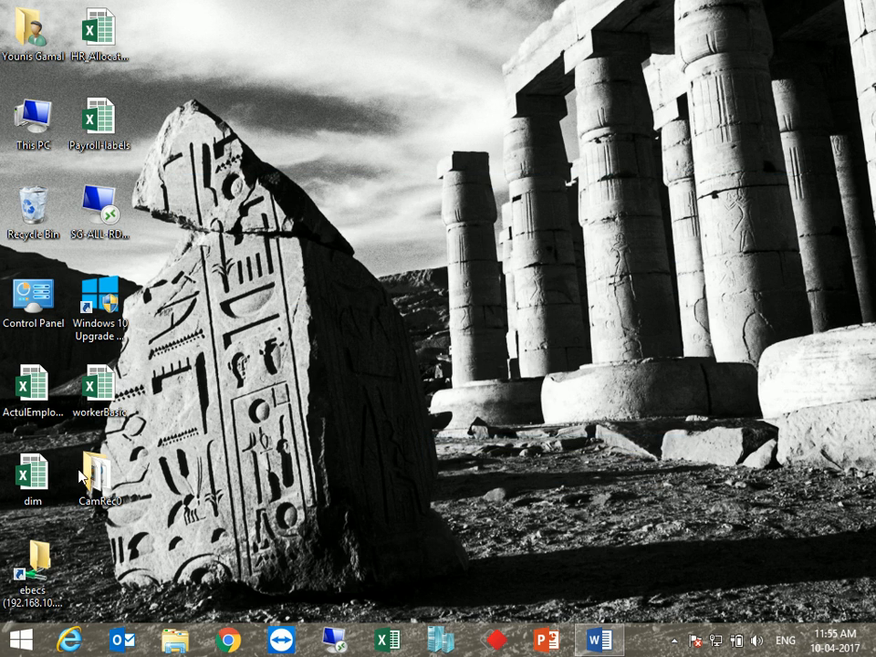
double_click(33, 584)
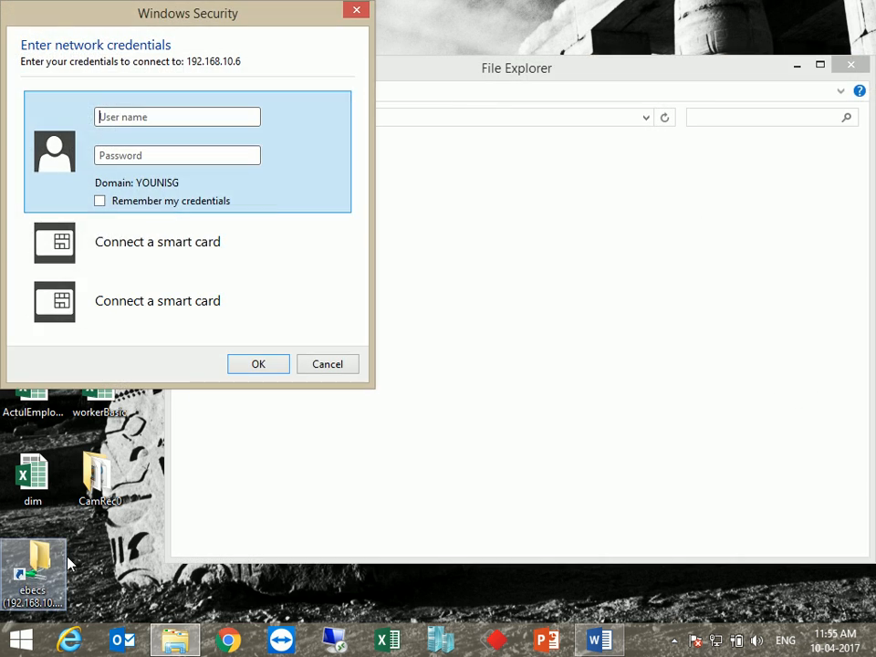
Sign in to the share with the network user name and password, remembering the credentials
click(165, 118)
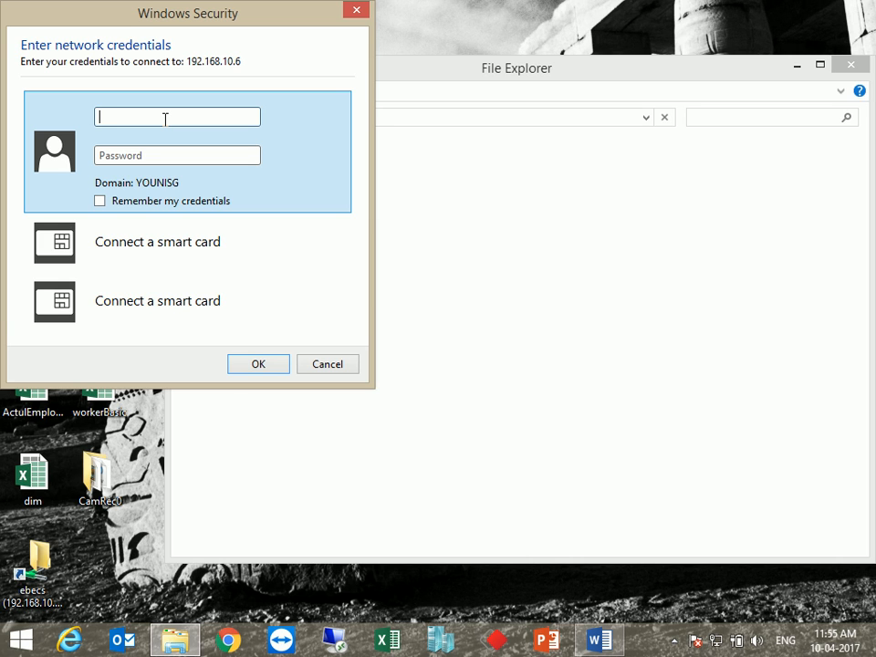
text(sedergroup\ebecs)
click(118, 156)
text(•••••)
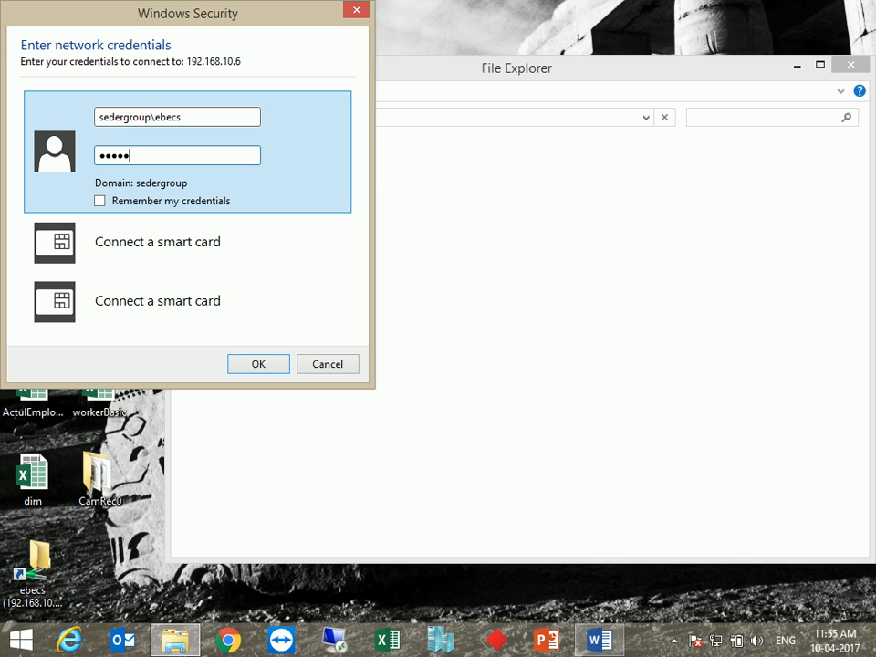
click(128, 203)
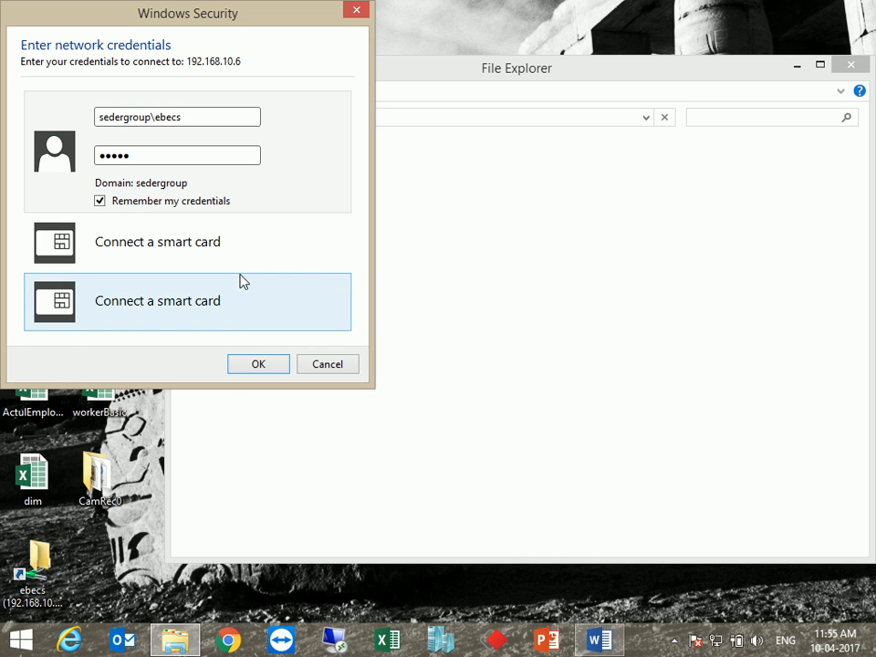
click(256, 364)
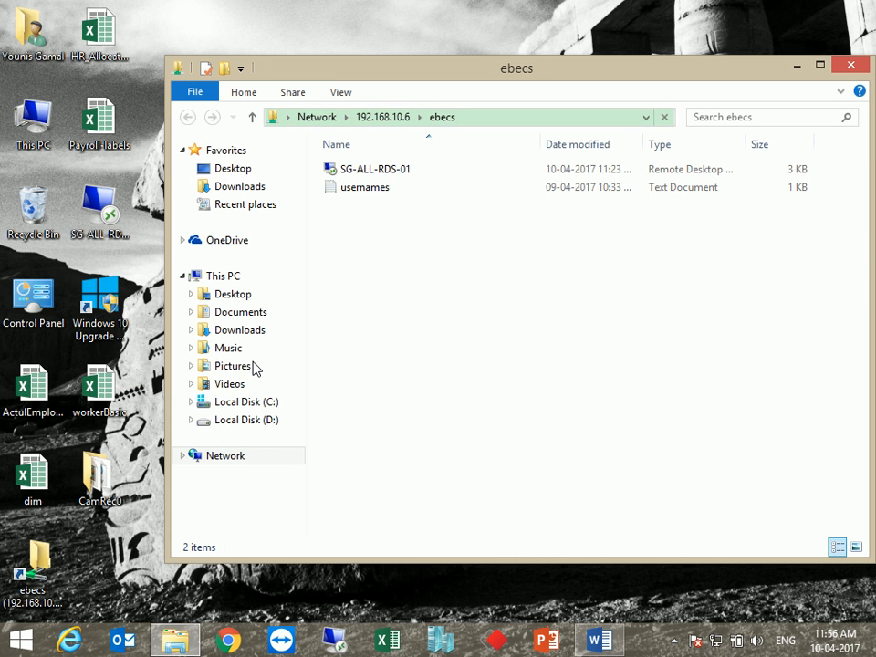
Launch the SG-ALL-RDS-01 connection, choose another account, and open usernames.txt for login details
click(372, 170)
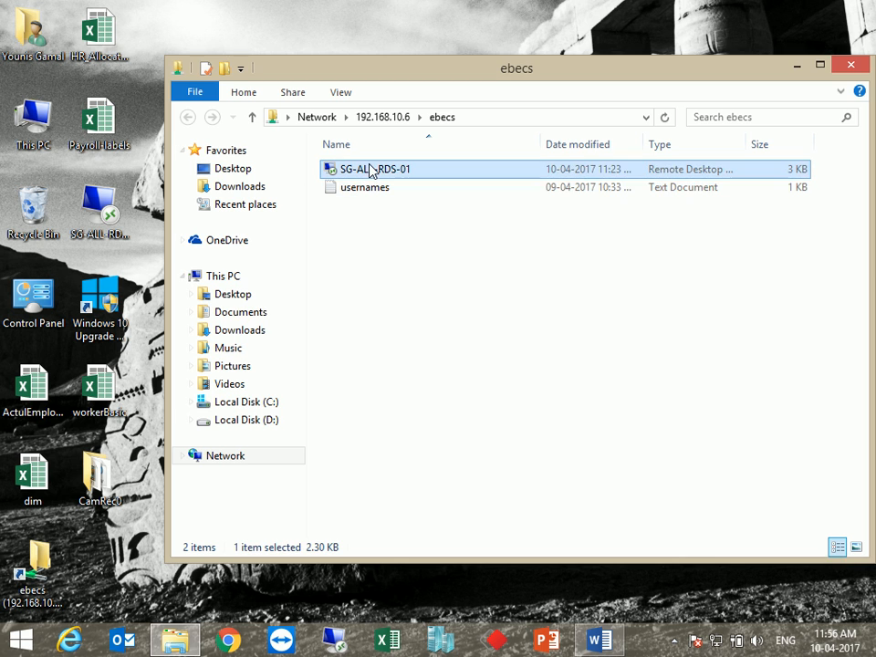
double_click(372, 170)
click(599, 322)
double_click(374, 174)
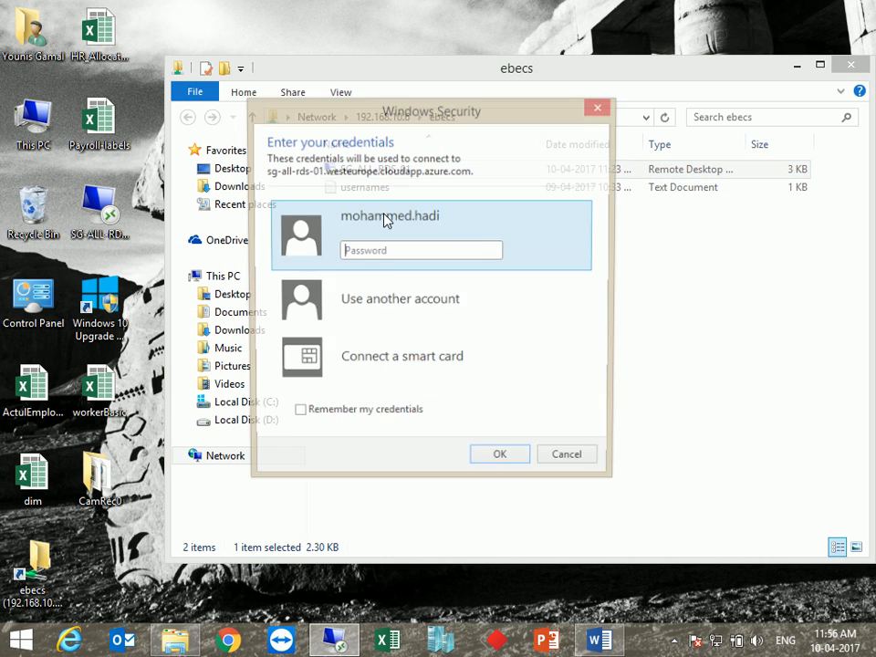
click(389, 291)
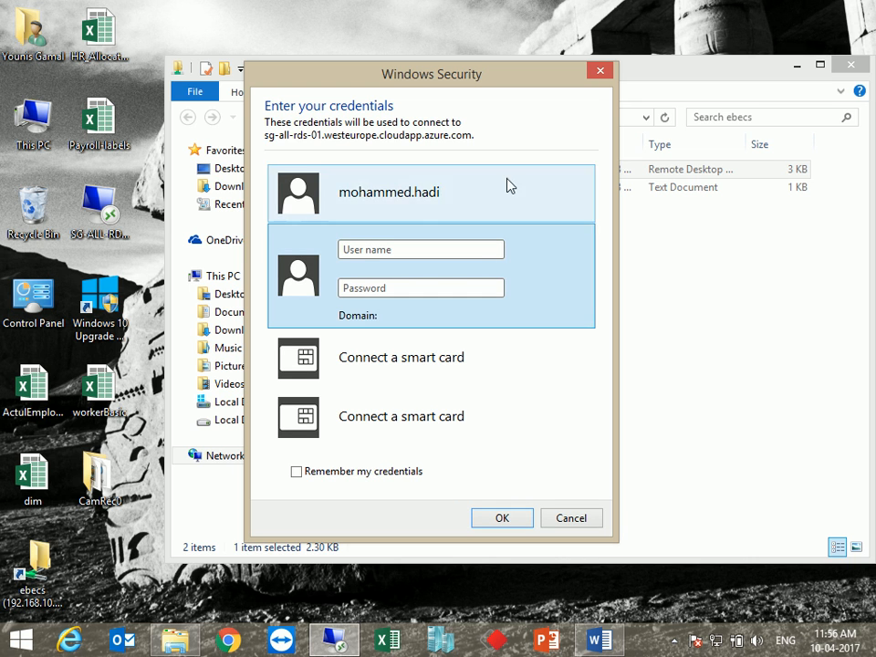
key(Escape)
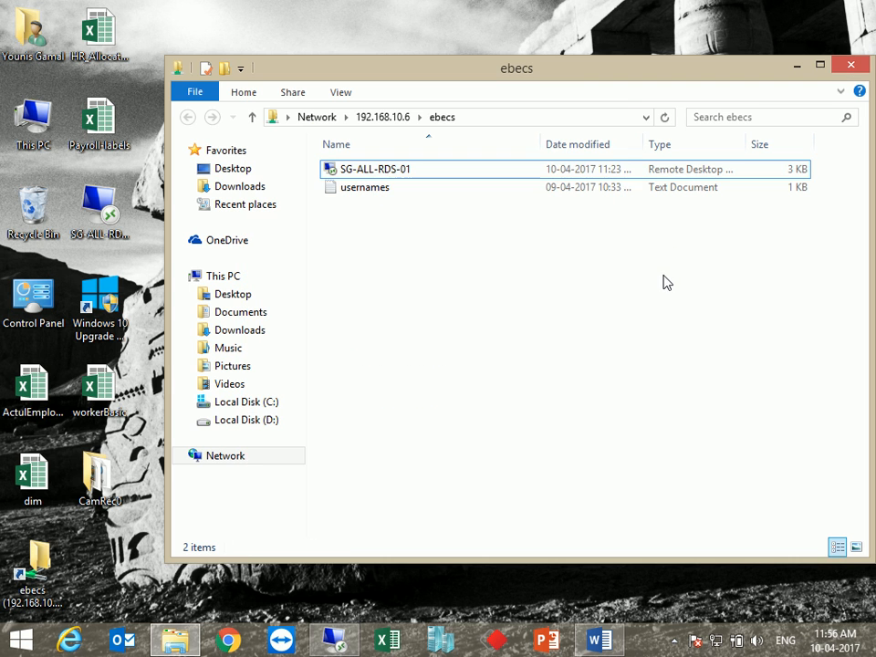
double_click(339, 188)
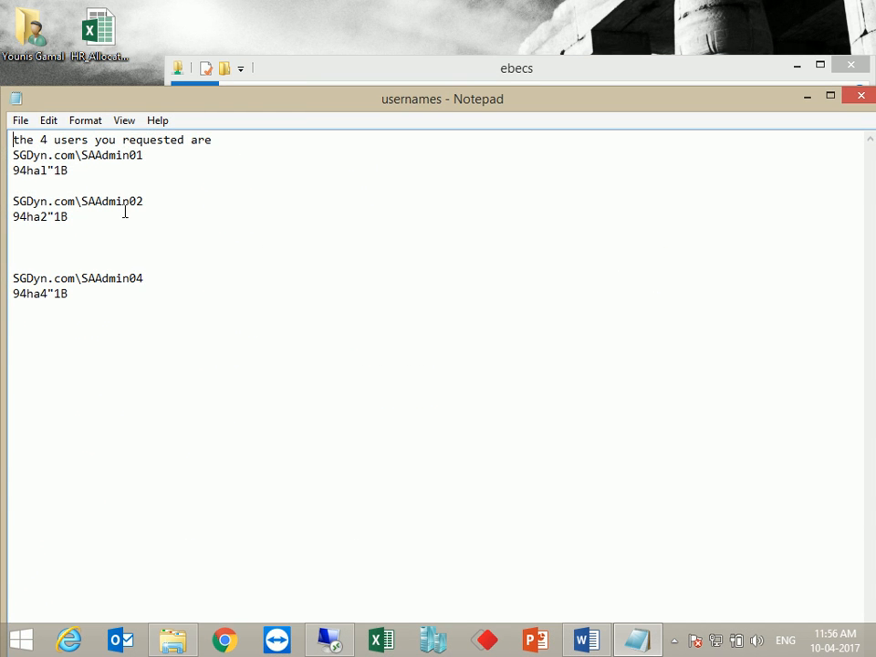
Copy the admin user name and password from usernames.txt into the login prompt and connect
drag(145, 201, 3, 201)
key(ctrl+c)
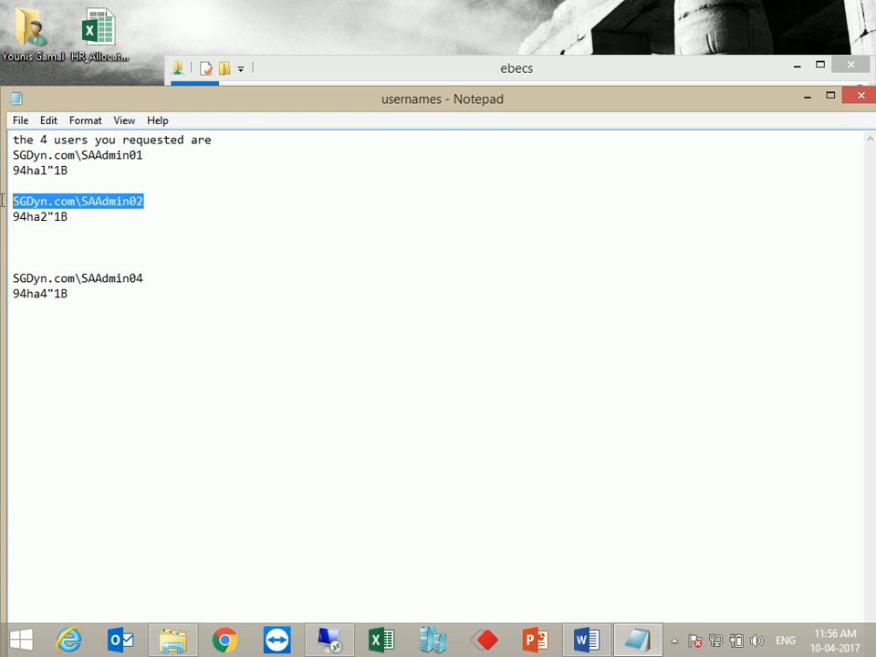
click(331, 642)
click(400, 250)
key(ctrl+v)
click(394, 289)
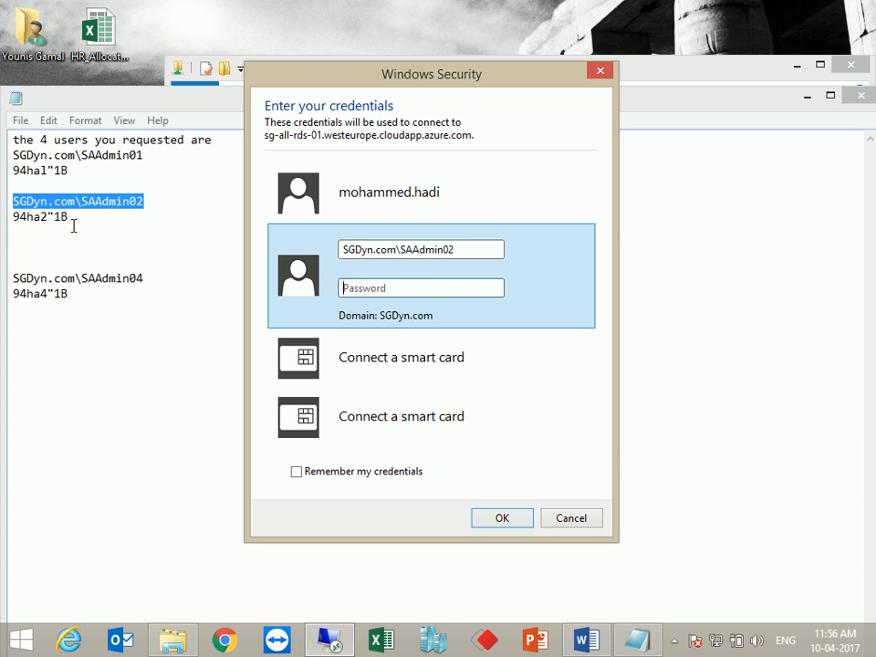
drag(77, 226, 2, 217)
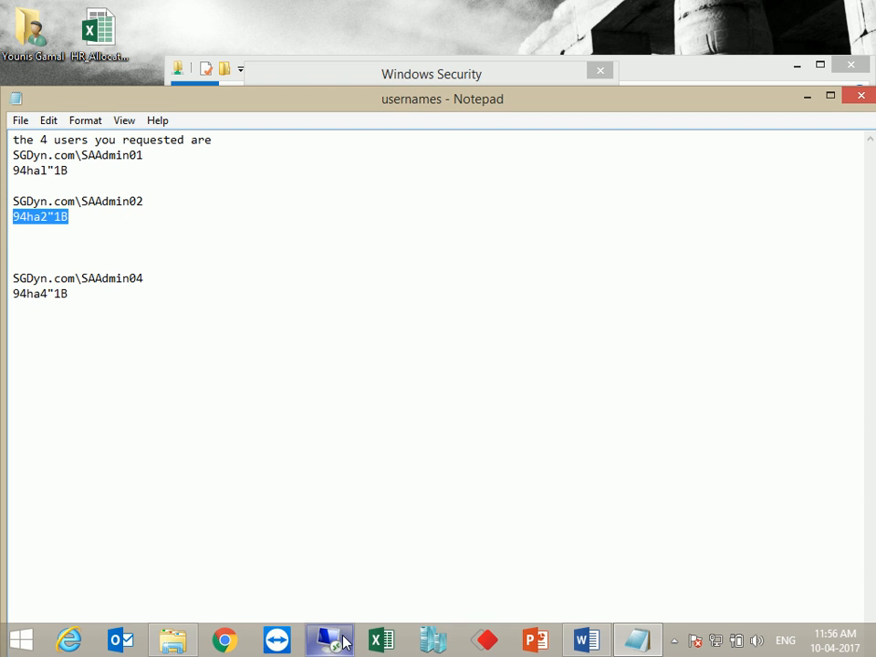
click(343, 640)
click(435, 289)
key(ctrl+v)
click(501, 516)
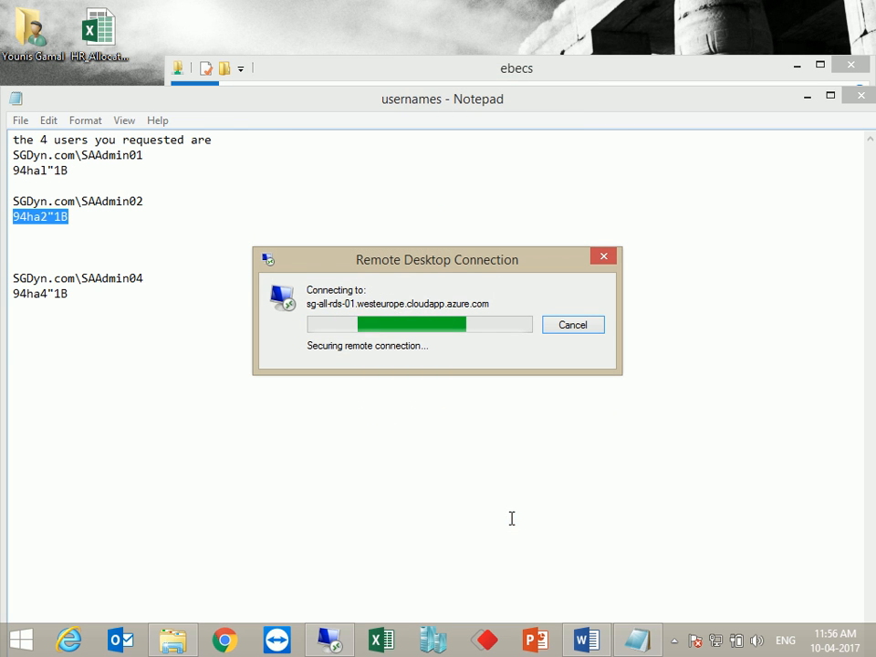
click(809, 96)
In the remote session, launch Dynamics AX from the AX Configs folder using the TEST - USR configuration
click(794, 69)
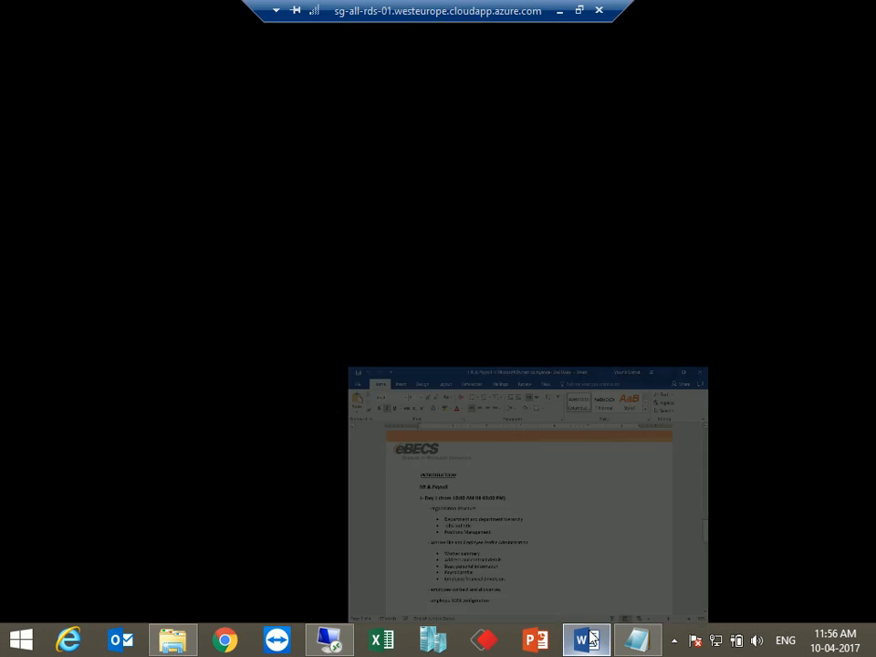
click(602, 639)
click(331, 646)
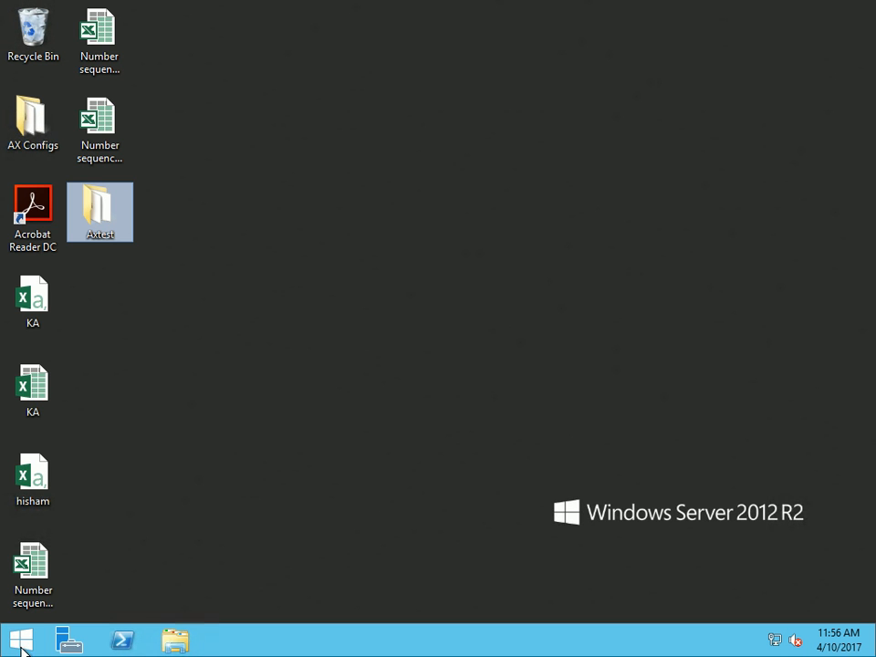
double_click(36, 141)
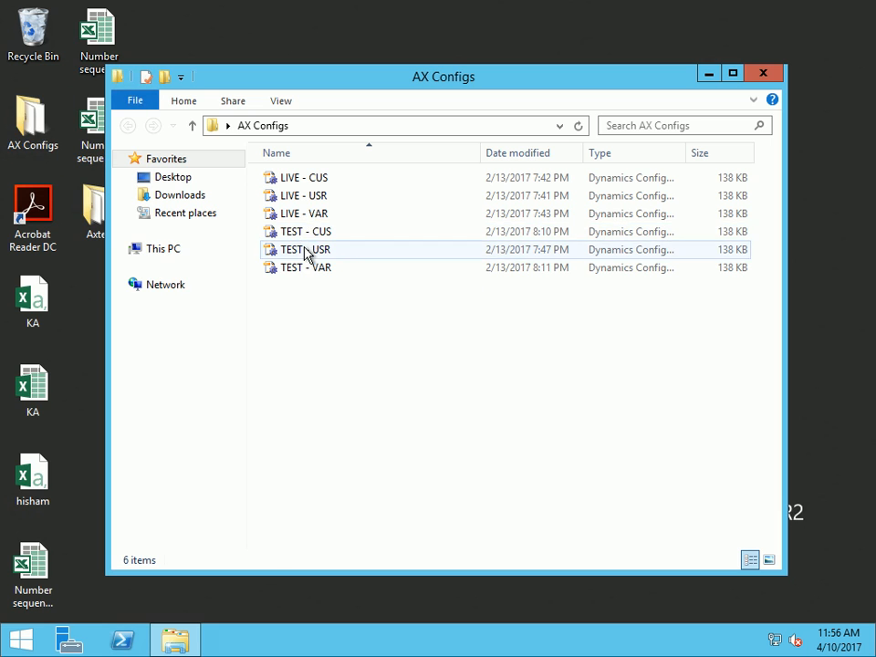
double_click(305, 250)
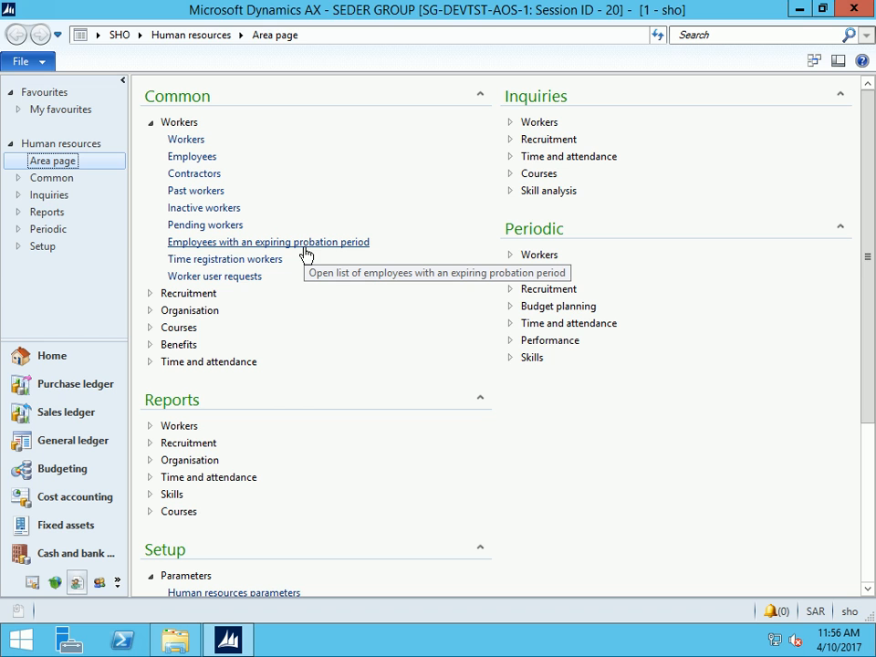
Switch to the Seder Village (SVI) company, go to Payroll, and expand Social Insurance Salaries
click(97, 37)
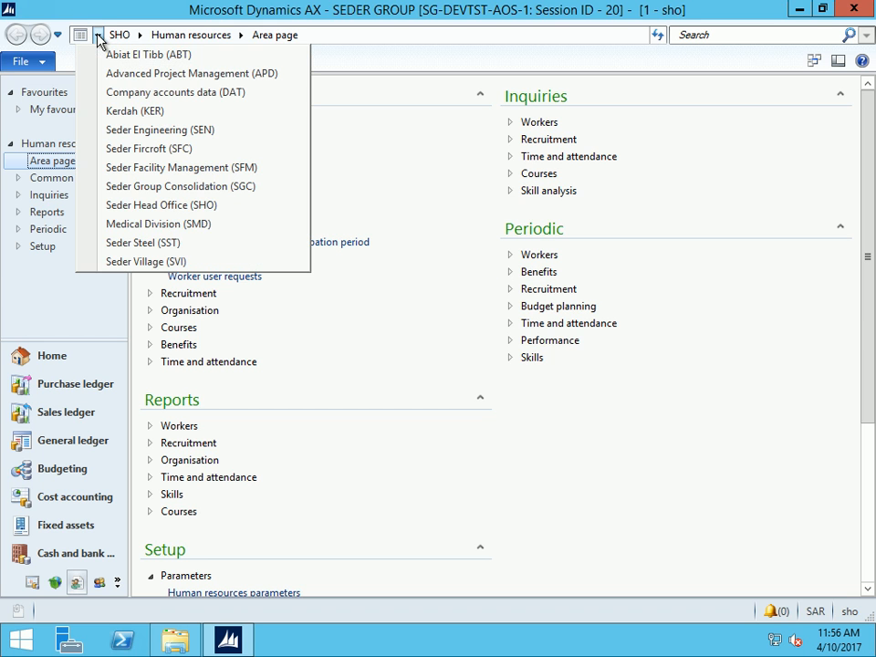
click(176, 263)
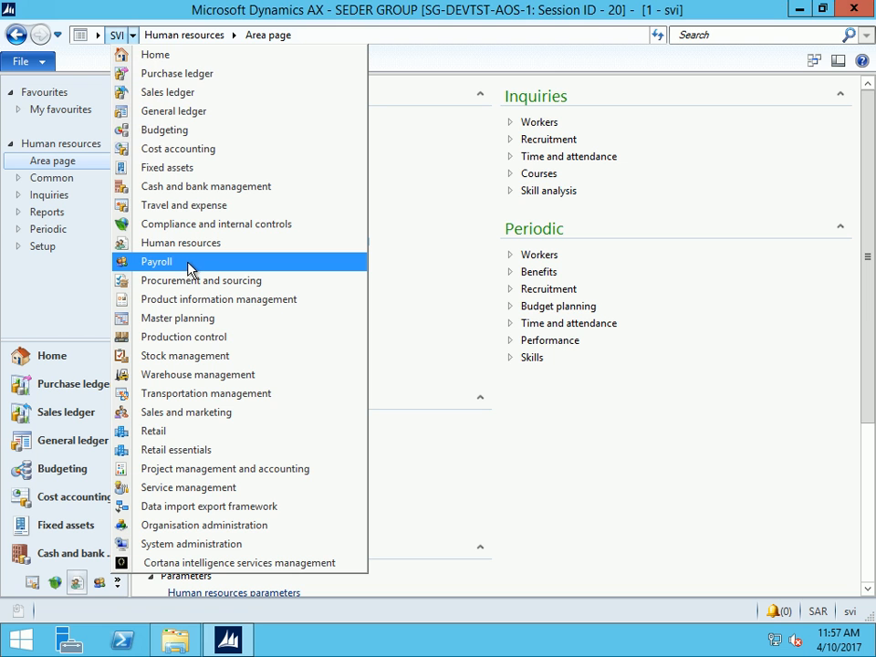
click(180, 263)
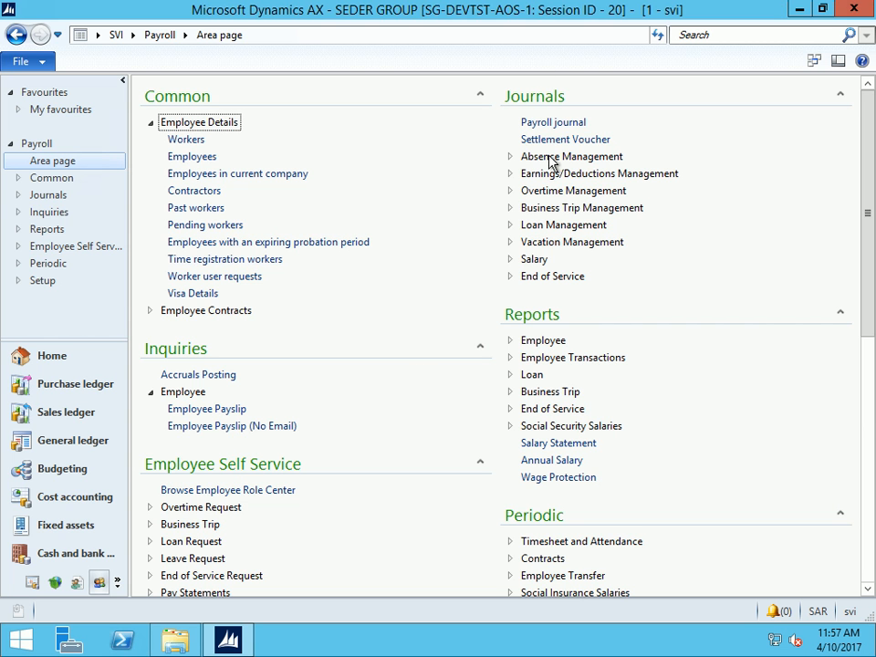
scroll(559, 436, down, 1)
scroll(561, 465, down, 4)
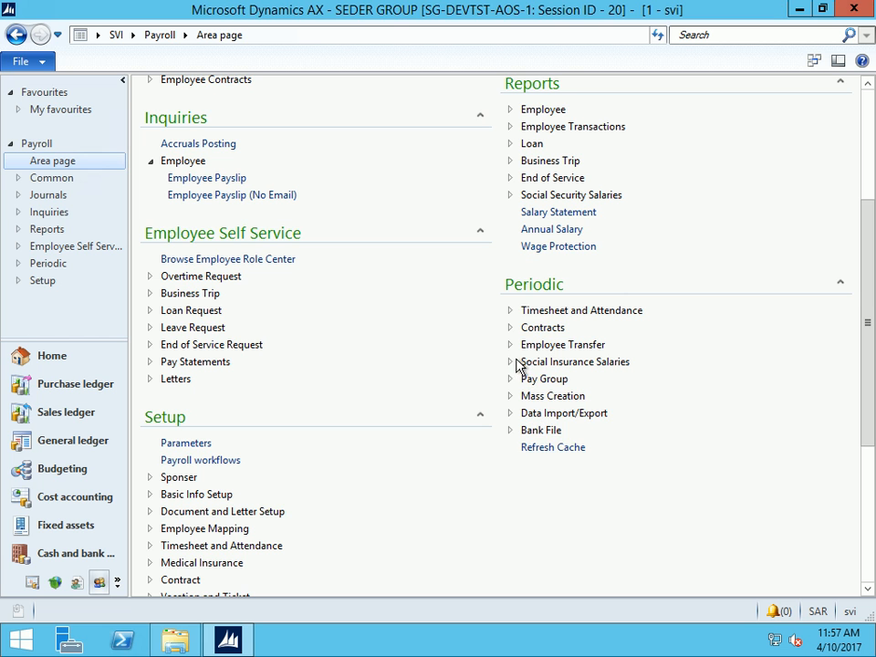
click(512, 362)
In the Employee GOSI form, add worker 99999 to the social insurance salaries list
click(561, 381)
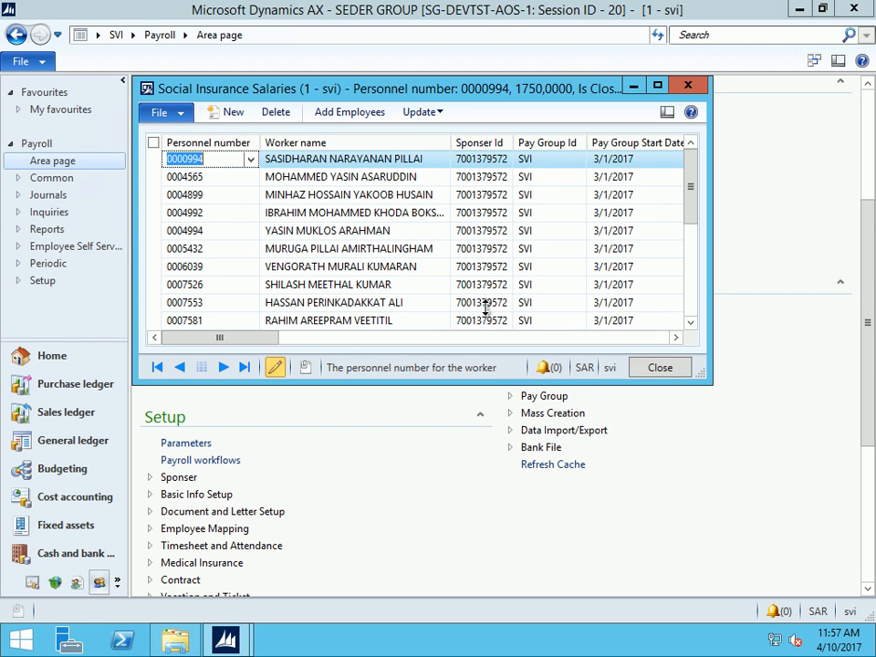
click(347, 113)
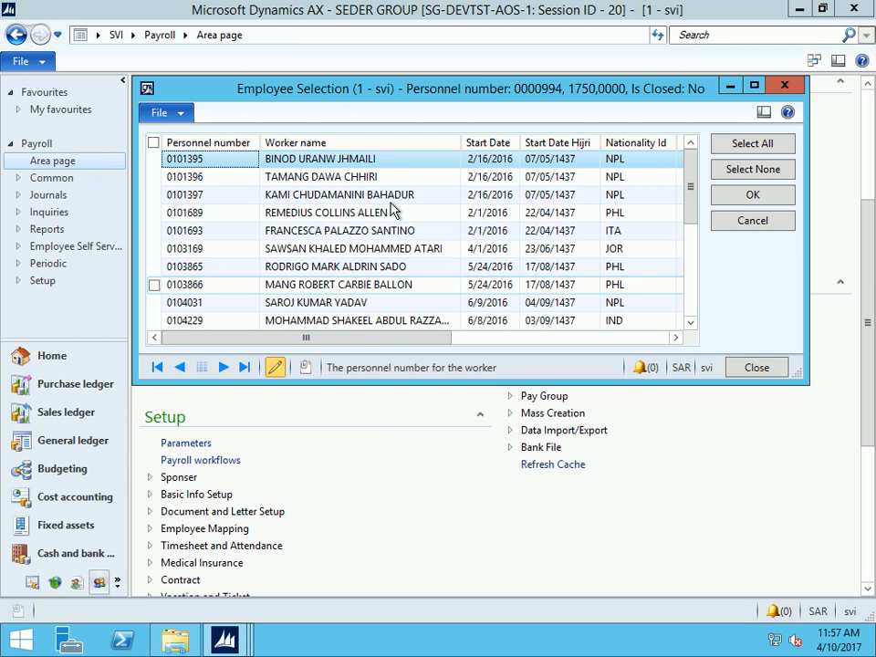
key(ctrl+g)
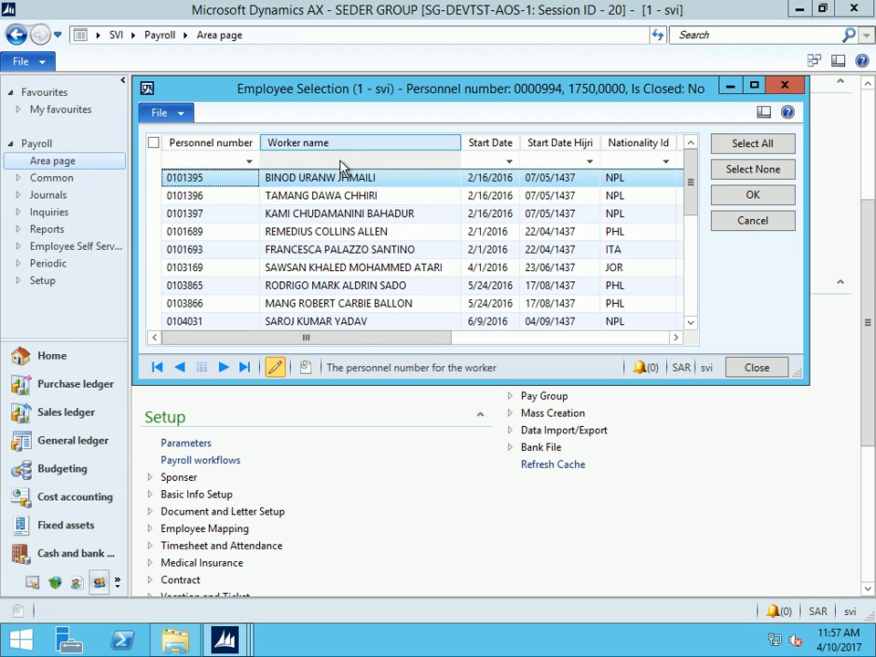
click(207, 148)
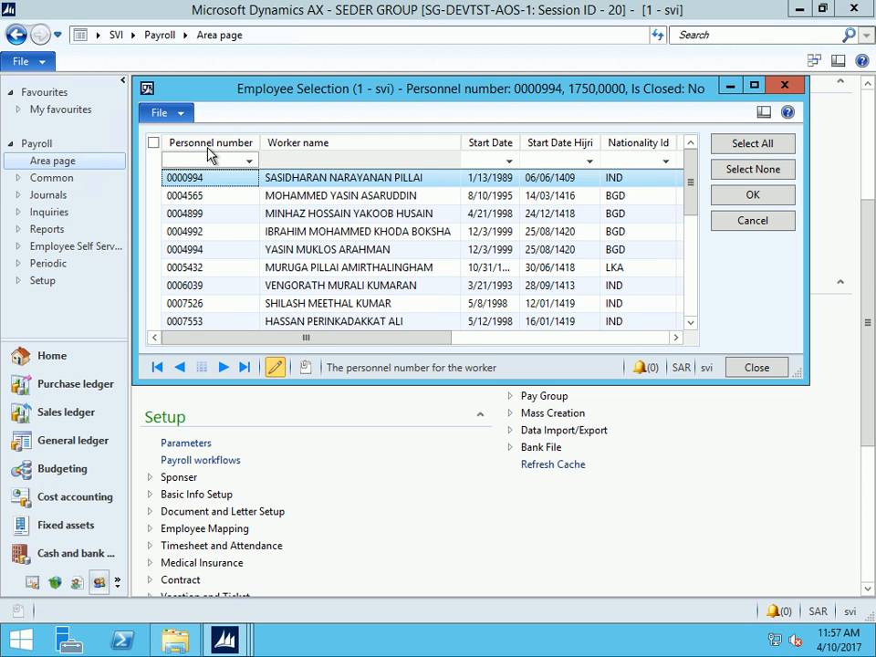
click(209, 148)
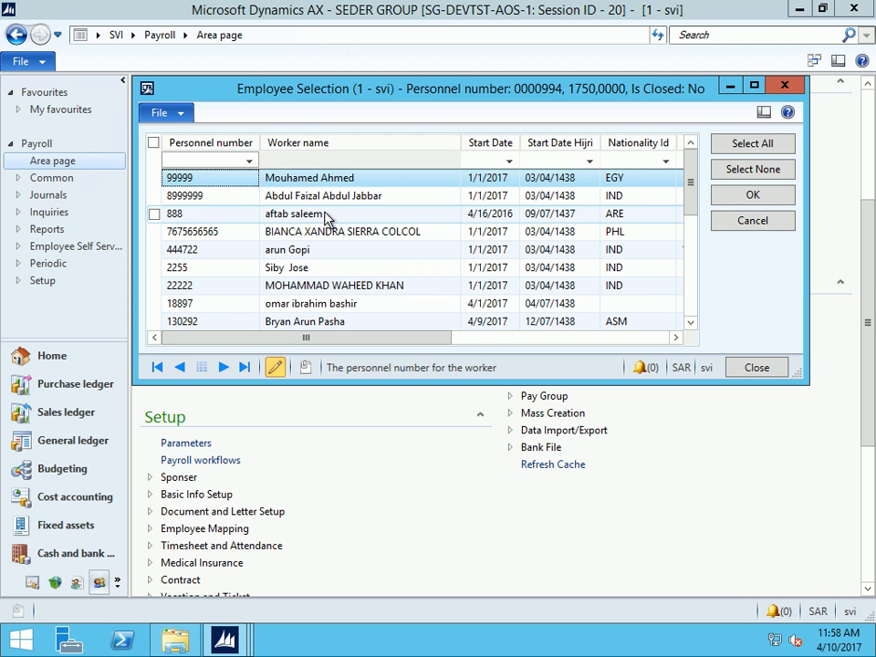
click(274, 180)
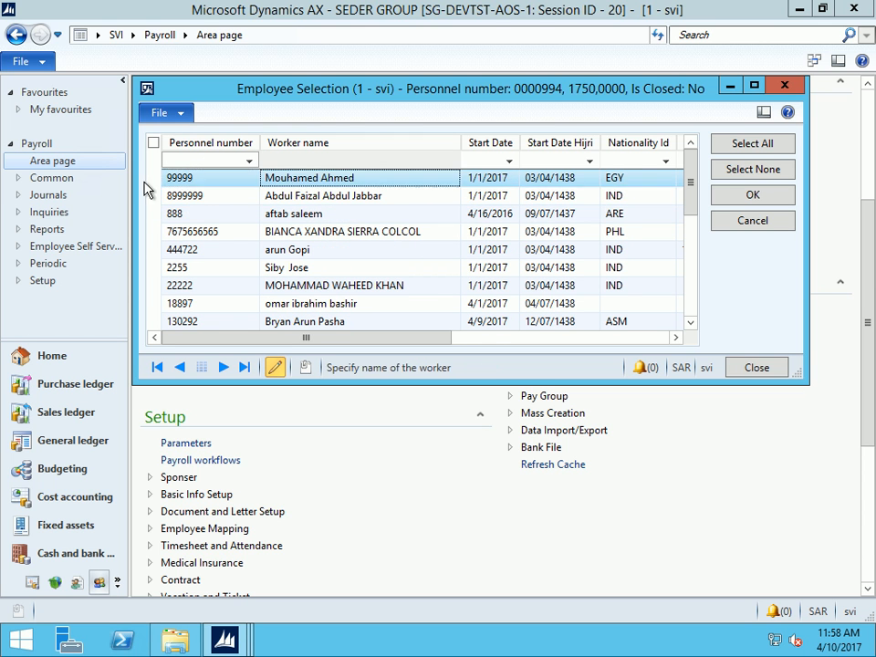
click(154, 180)
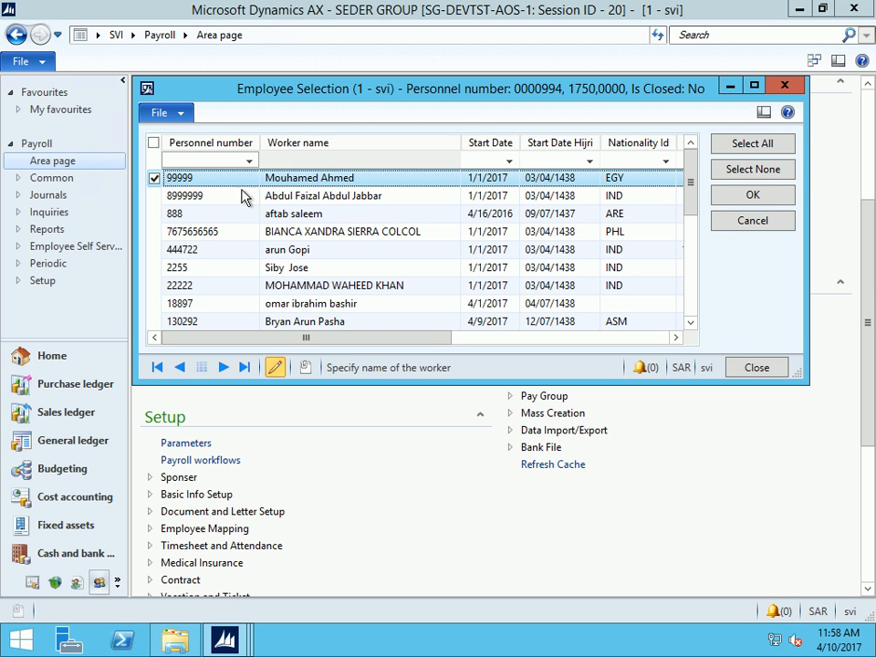
click(749, 196)
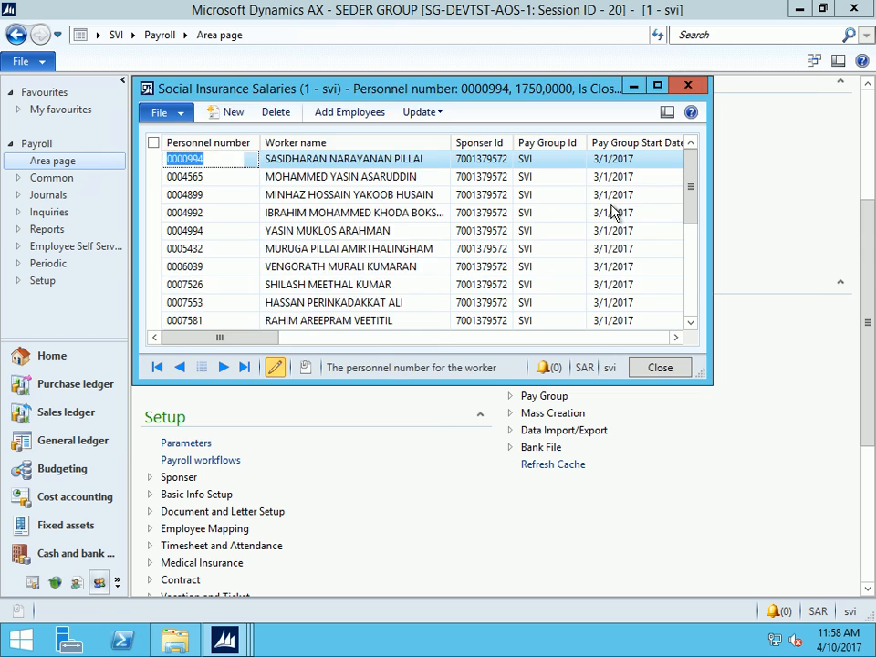
Dismiss the Infolog, refresh the list, sort by personnel number descending, and maximize the form
click(227, 179)
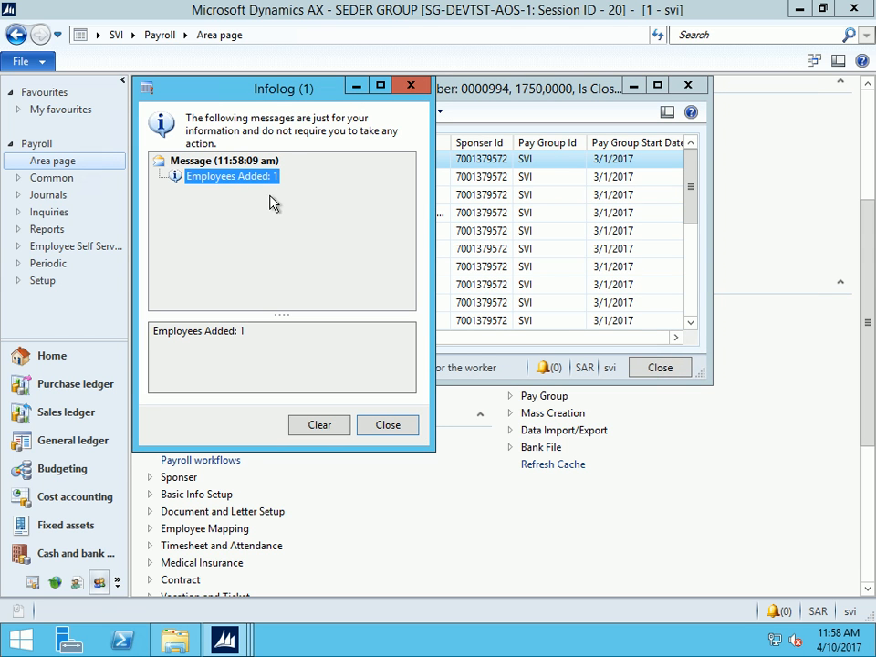
click(387, 426)
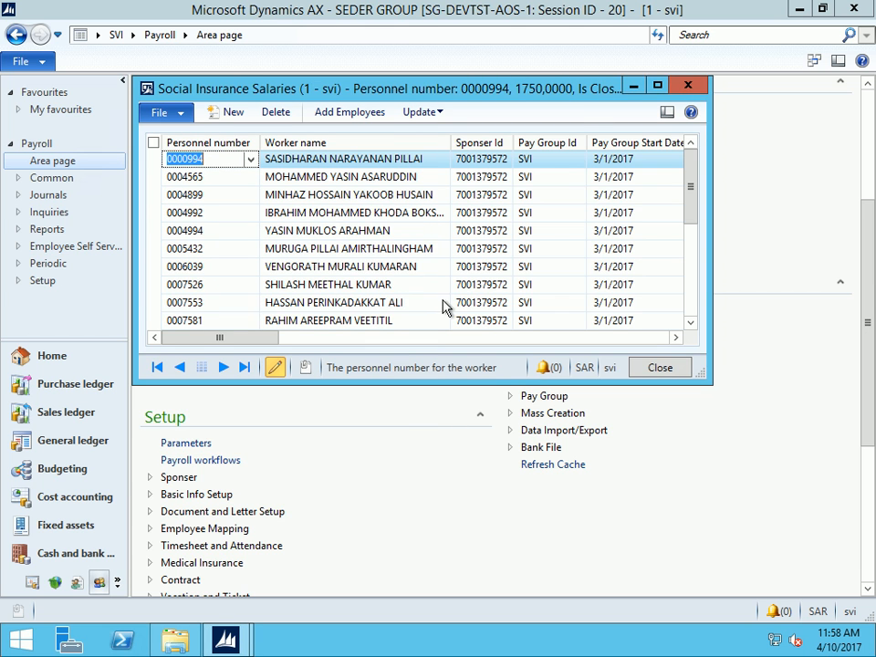
click(163, 119)
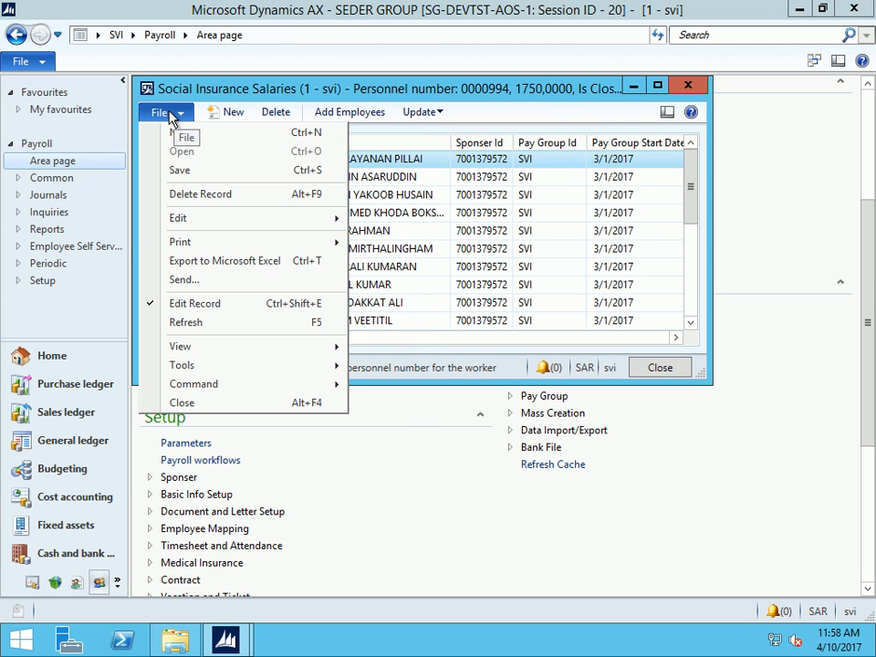
click(195, 322)
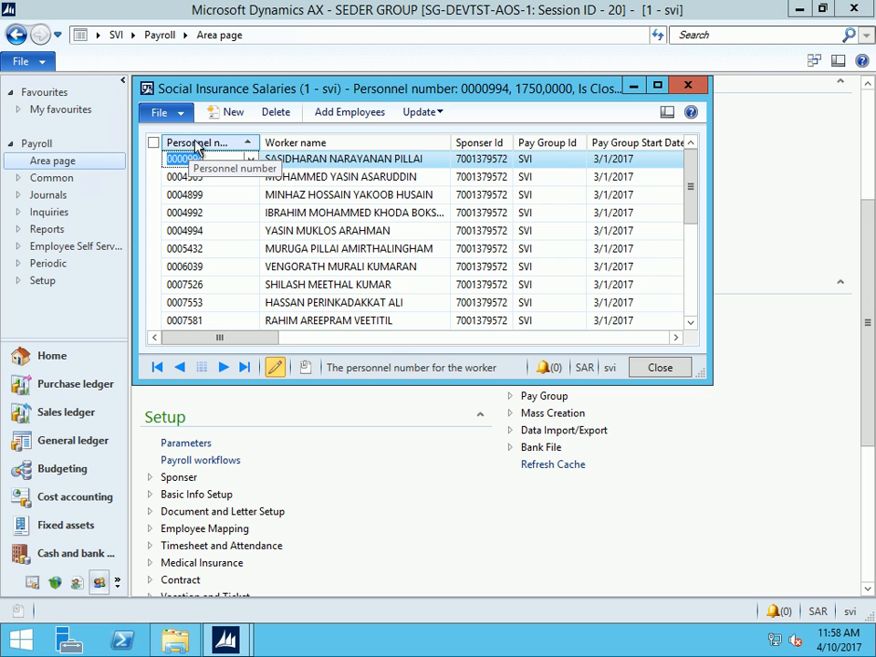
click(203, 146)
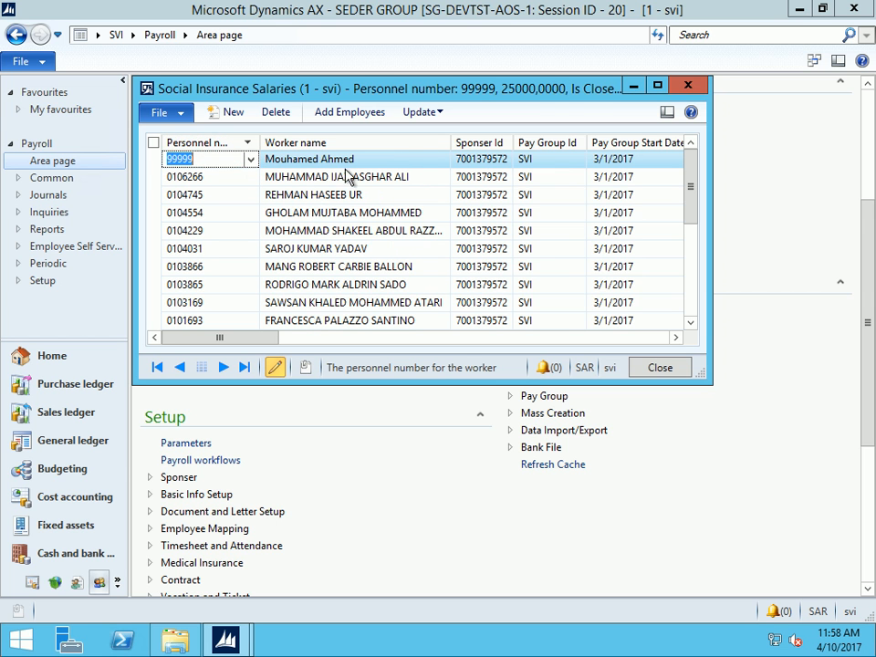
click(657, 87)
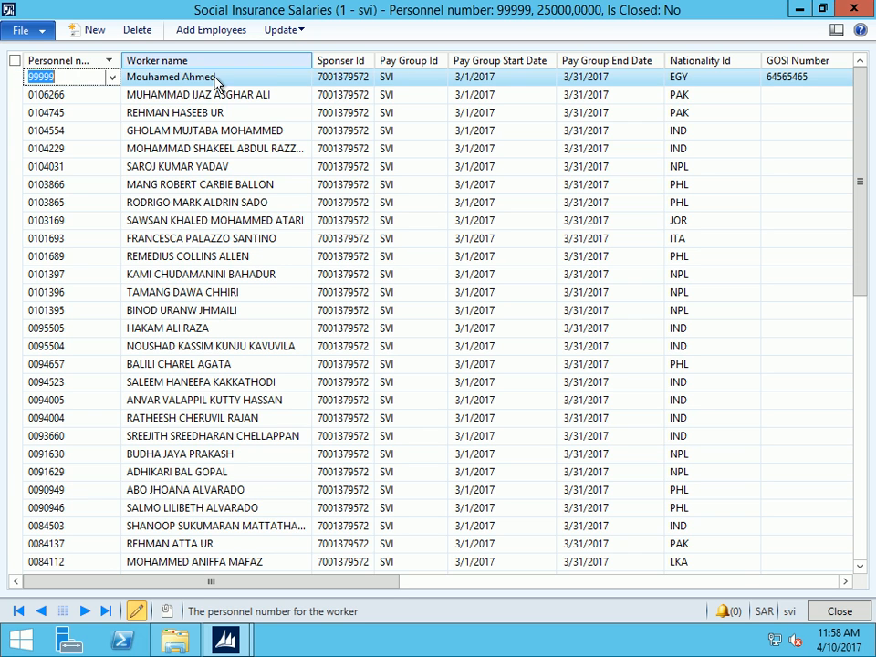
Check the first worker's nationality and GOSI number, scrolling the grid to the right
mouse_move(365, 83)
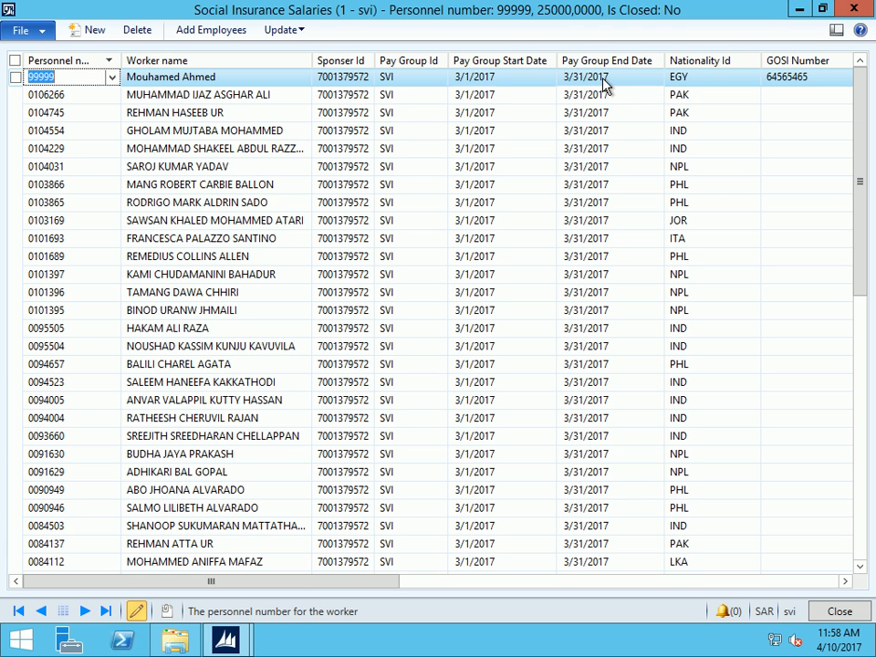
click(721, 80)
click(826, 80)
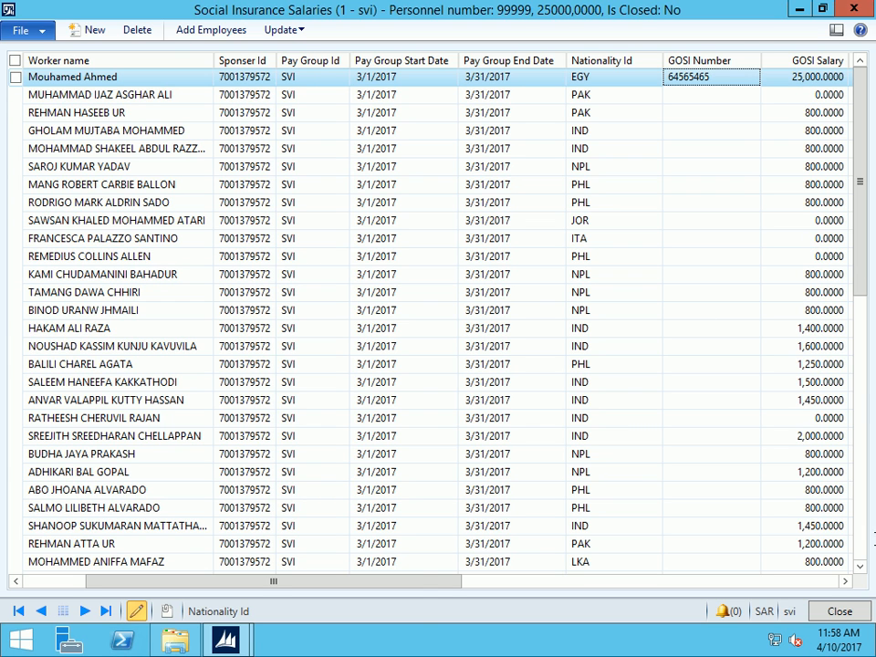
mouse_move(847, 587)
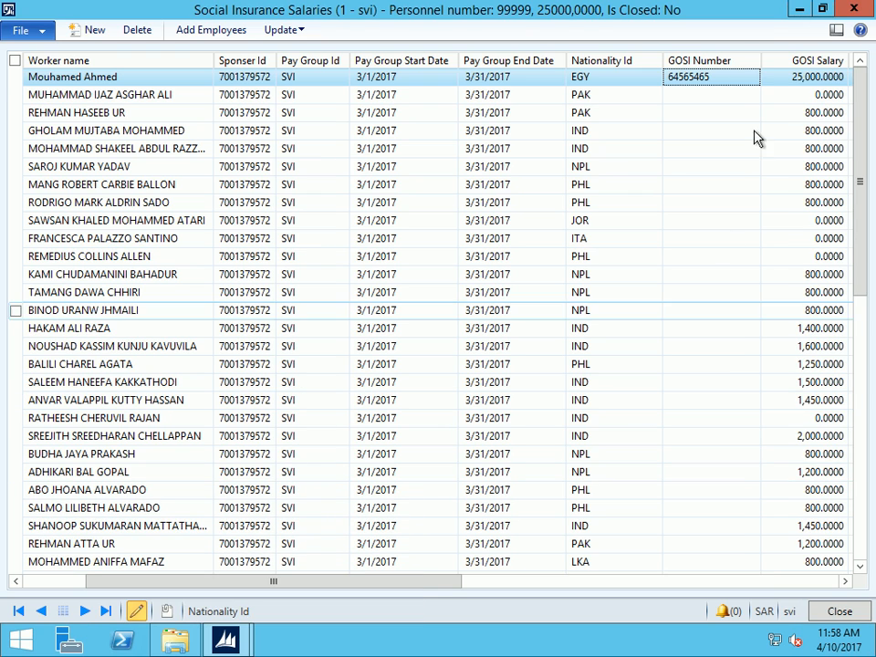
click(845, 582)
click(845, 582)
click(845, 582)
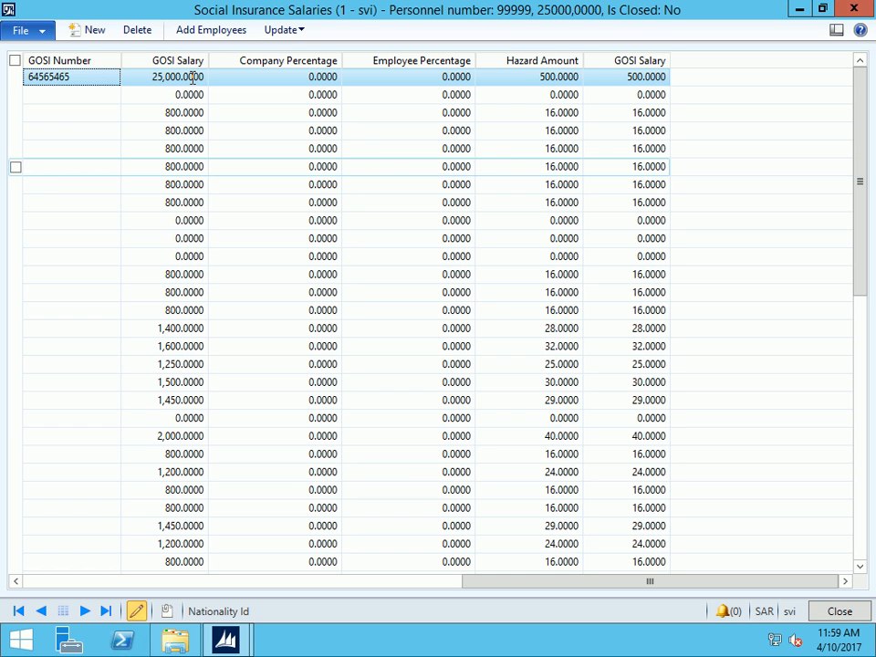
Set the new worker's GOSI salary to 20,000 and close the Social Insurance Salaries form
click(158, 79)
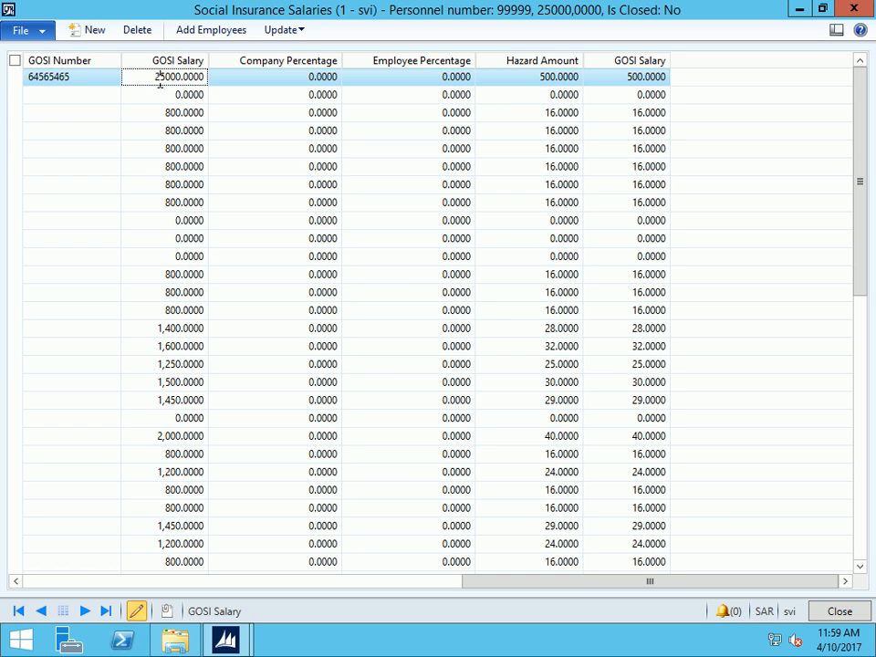
key(ctrl+a)
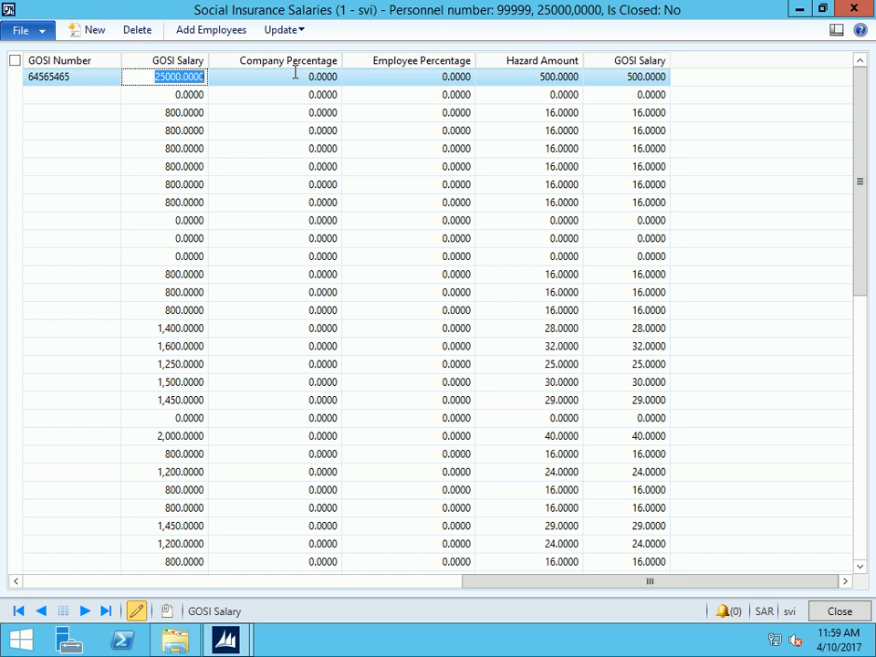
text(20,00)
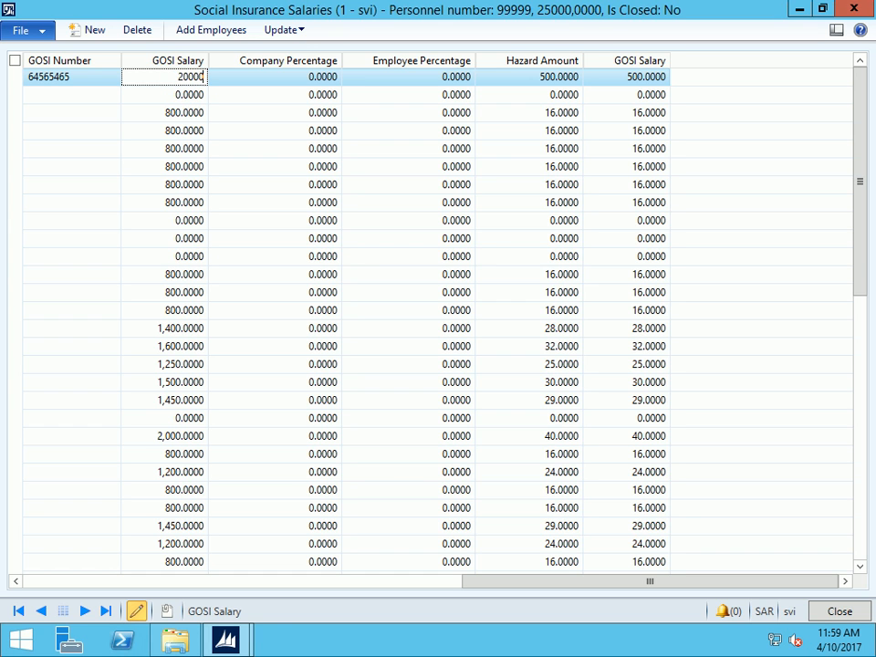
text(0)
key(Tab)
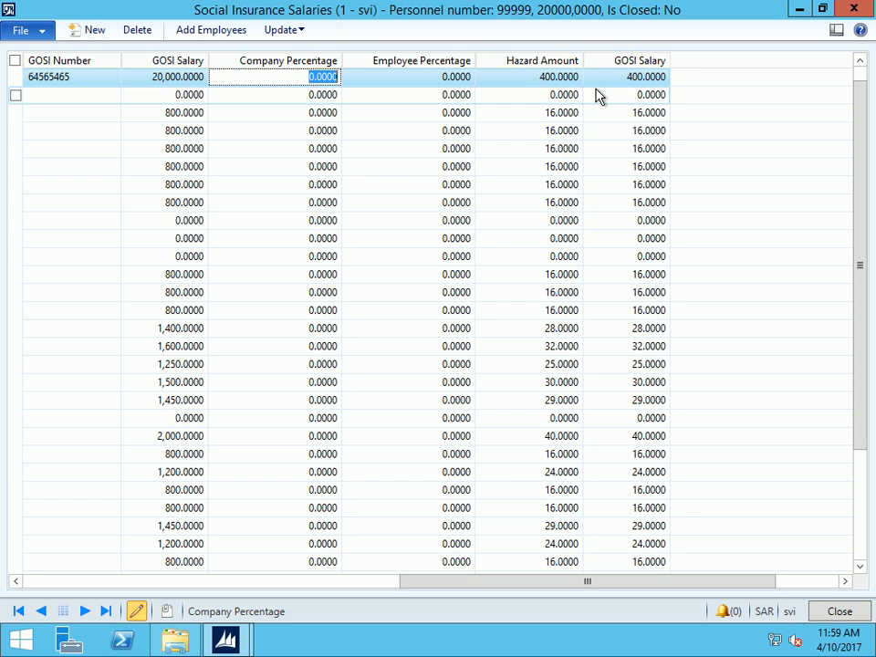
click(153, 81)
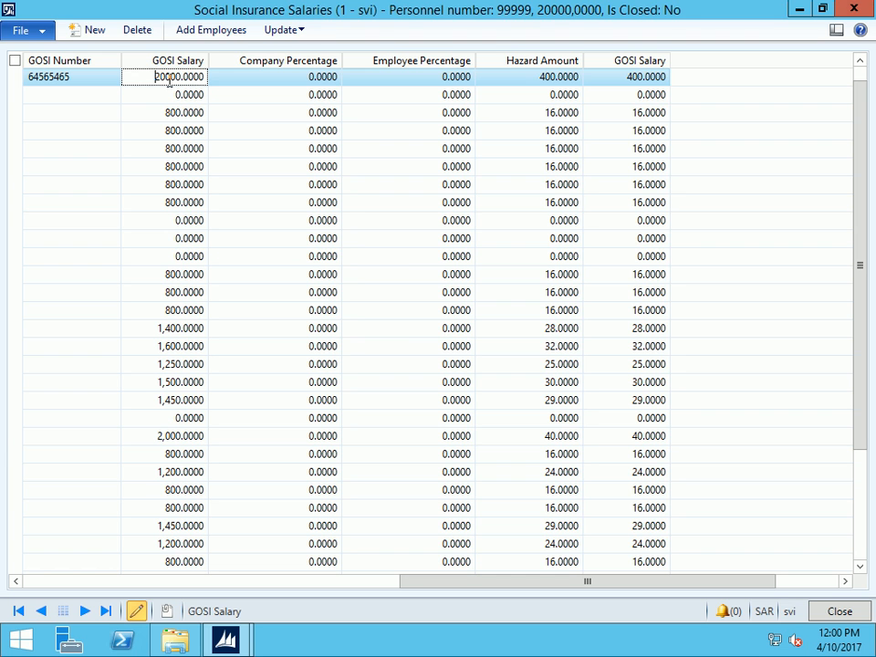
key(Down)
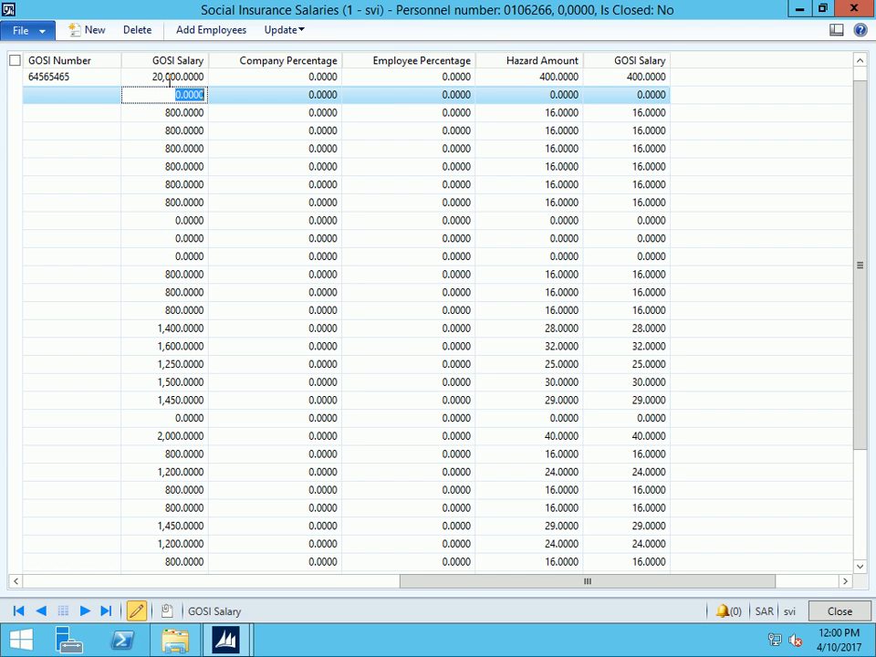
key(Escape)
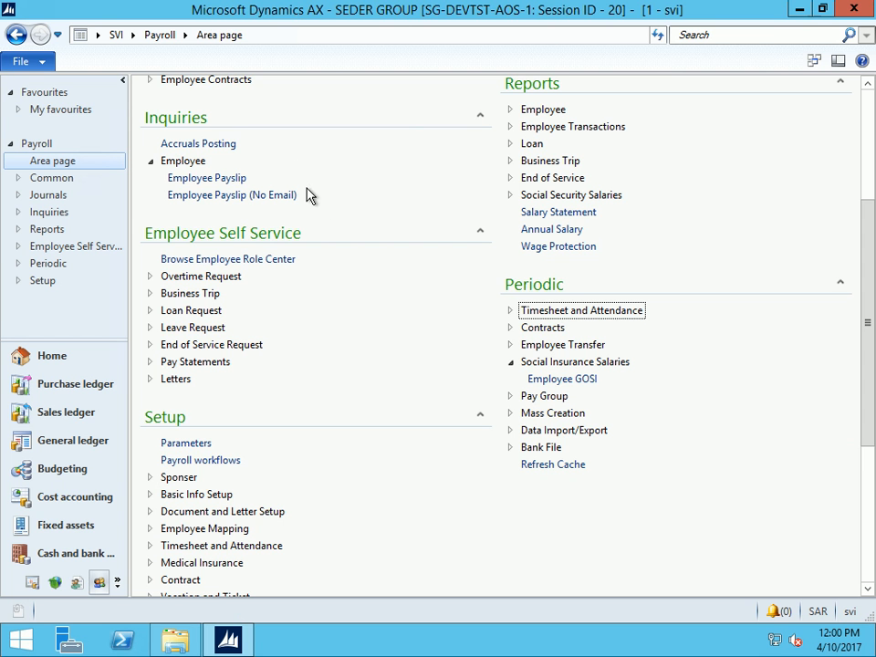
Open the Workers list and bring up the selected worker's Dependents window
scroll(265, 178, up, 3)
click(173, 141)
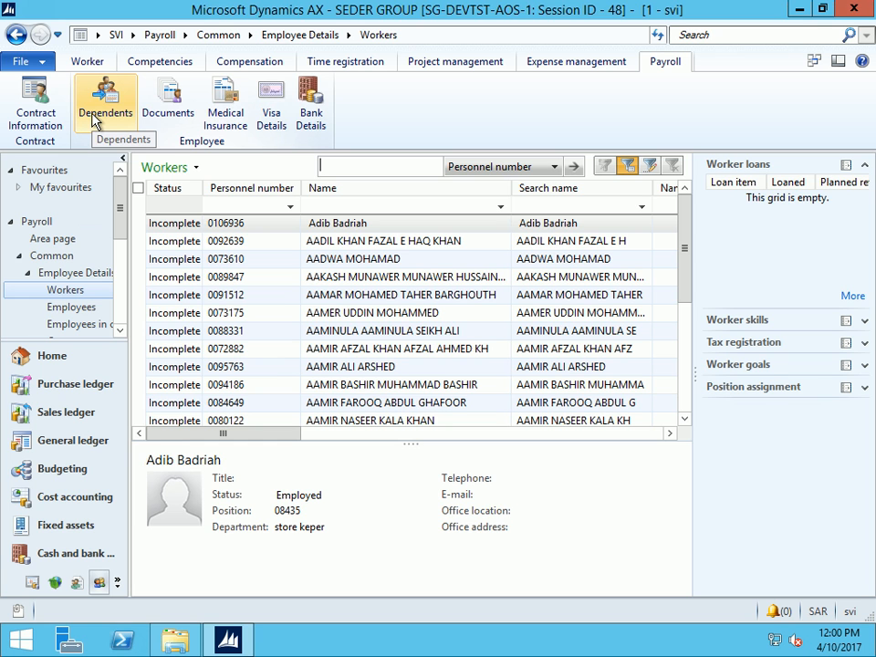
click(95, 120)
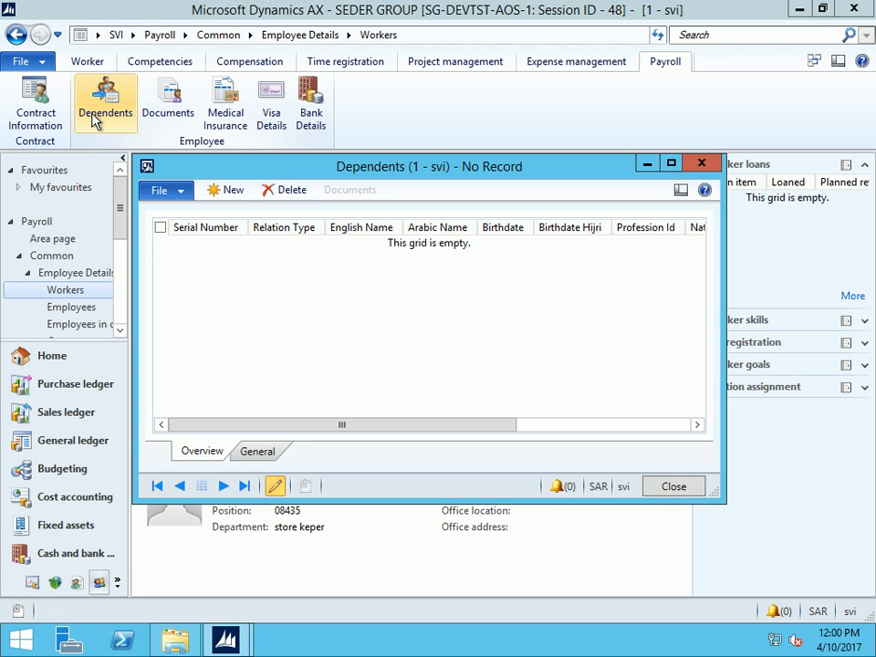
Create a new dependent record with relation type Son
click(231, 190)
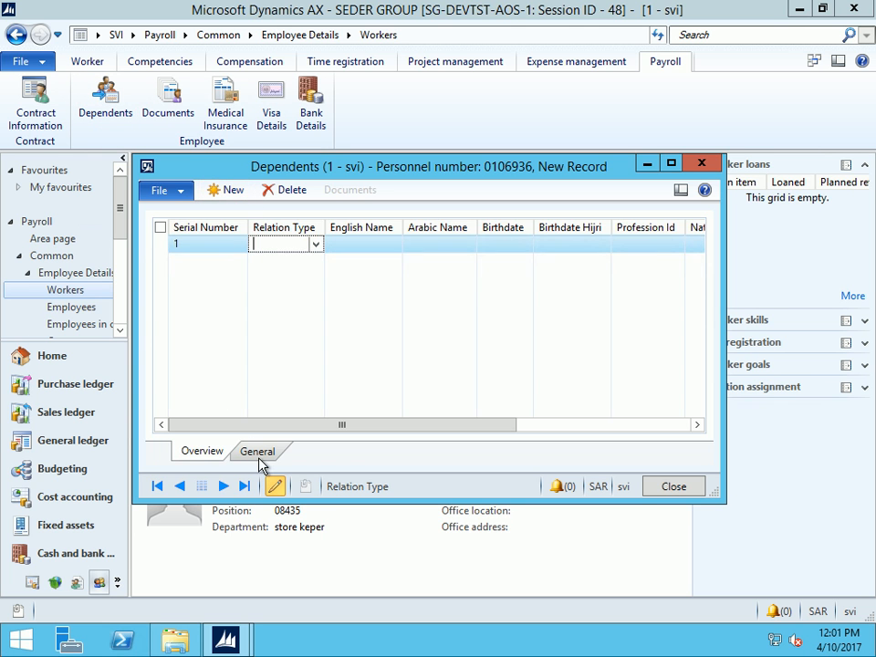
click(259, 458)
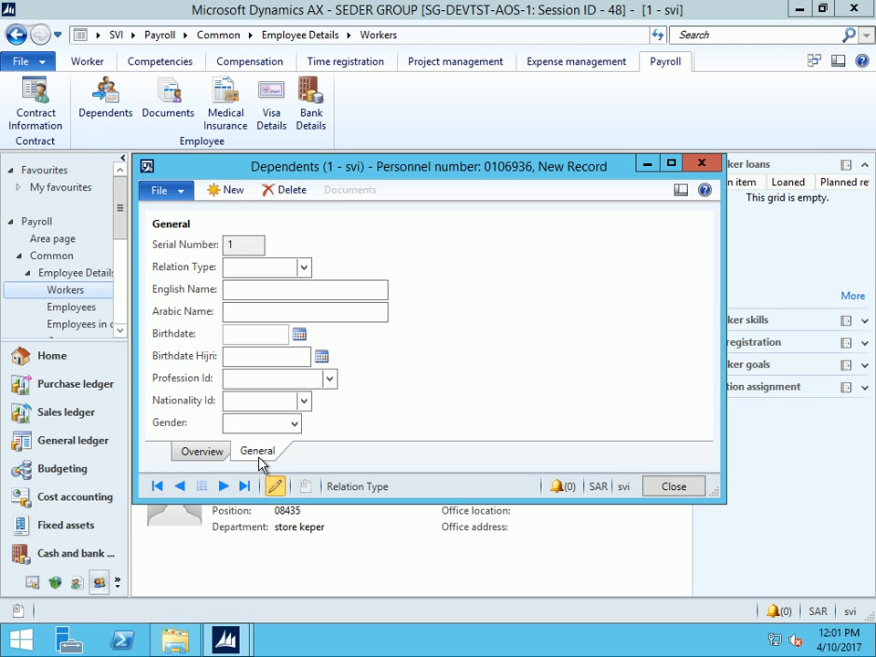
click(671, 163)
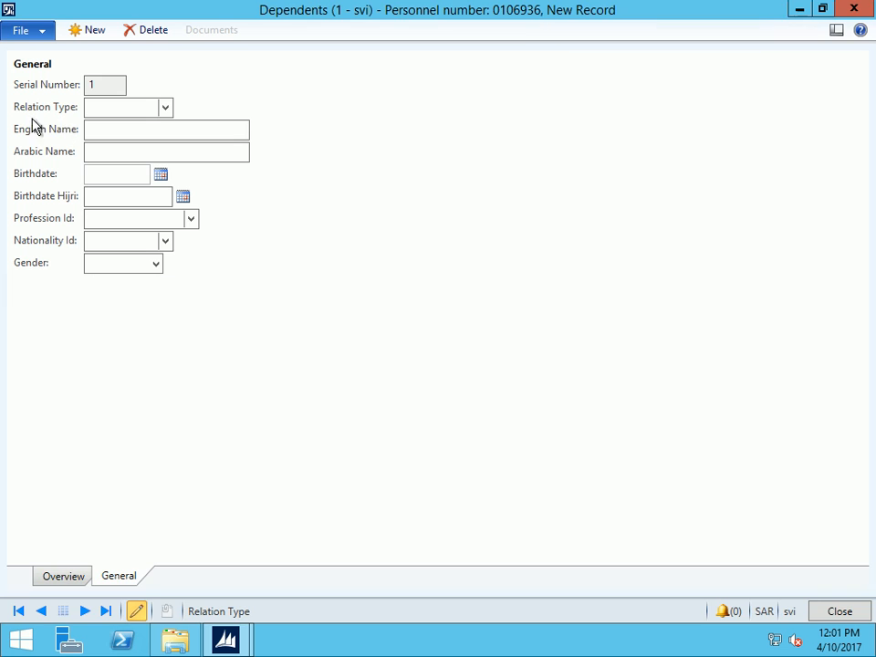
click(164, 108)
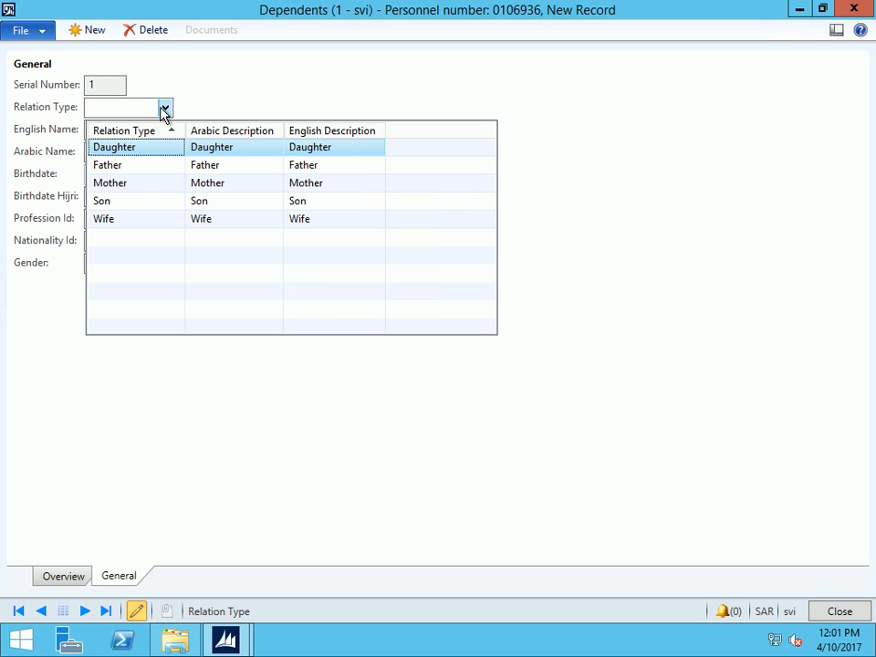
click(114, 202)
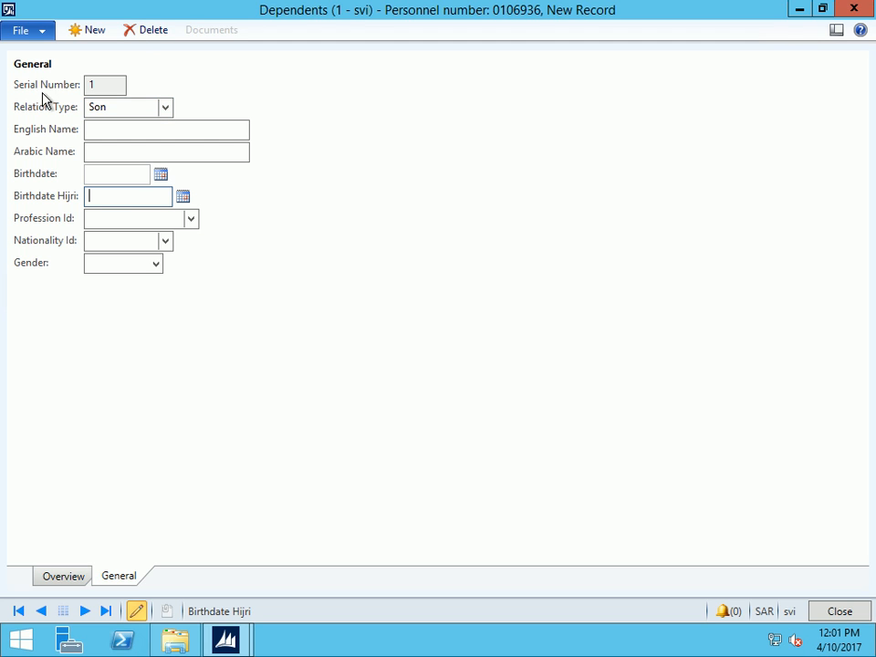
click(104, 86)
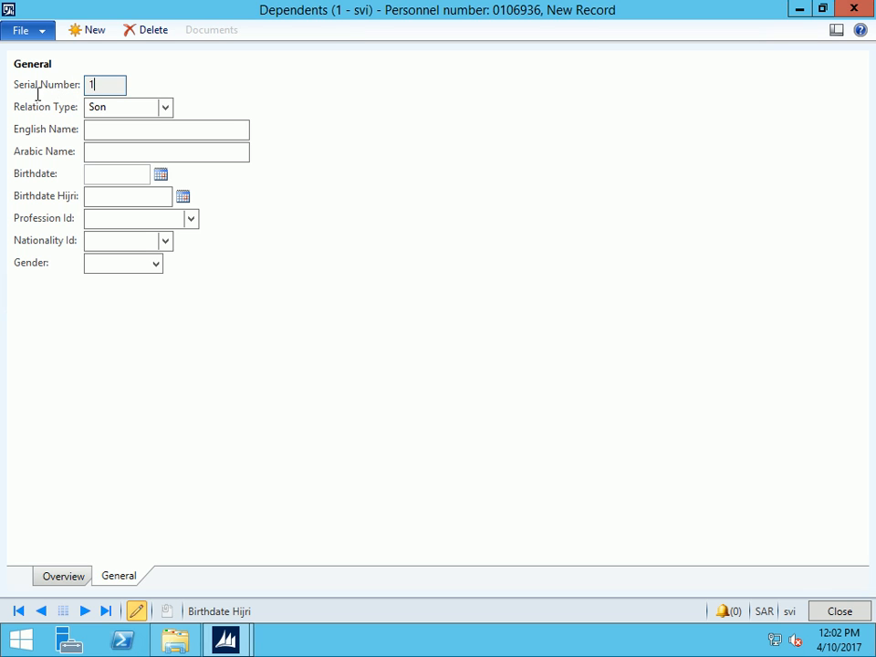
Enter the son's English name and clear the mistyped Arabic name
click(119, 130)
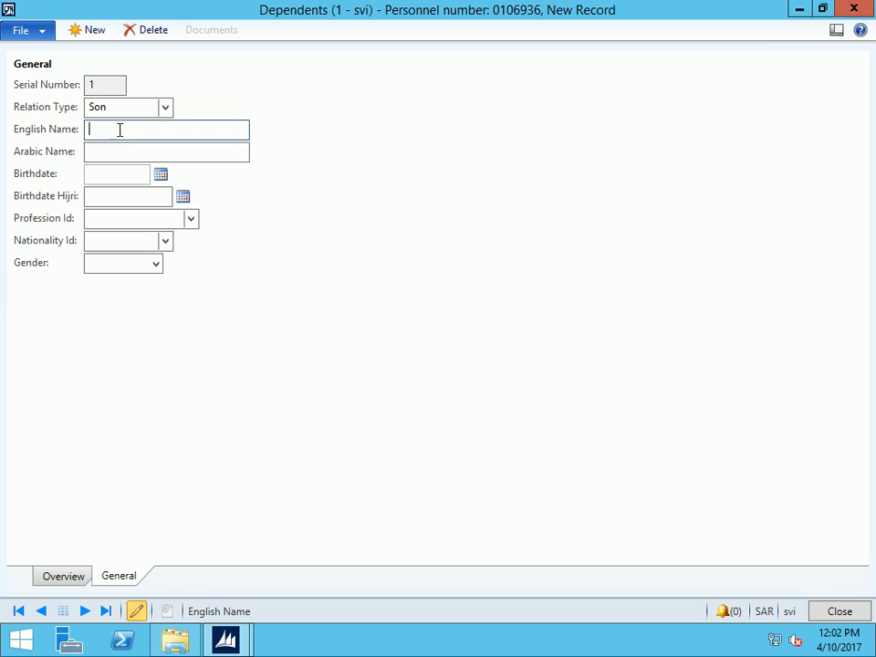
key(Tab)
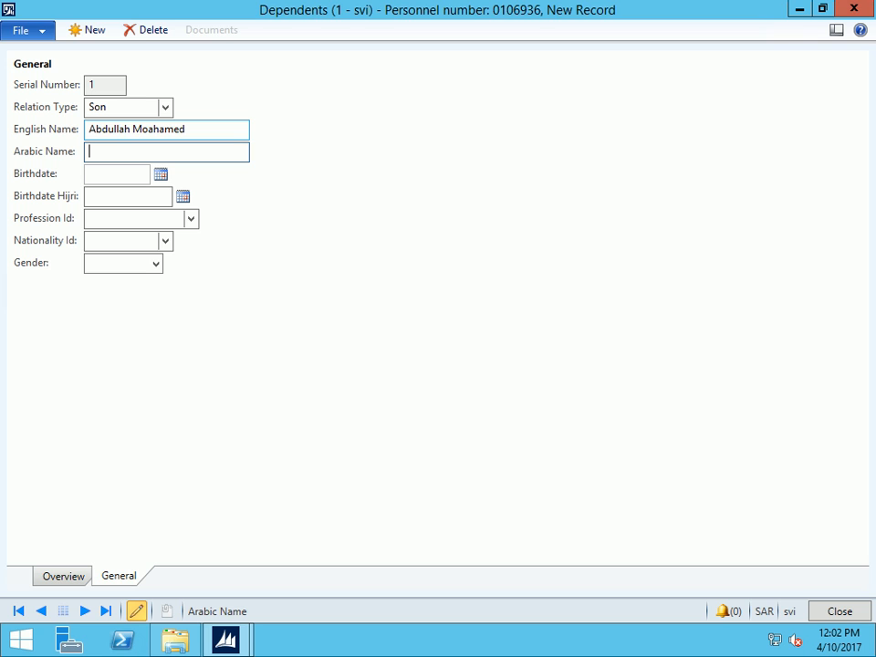
text(uf]hggu)
key(BackSpace)
key(BackSpace)
key(BackSpace)
key(BackSpace)
key(BackSpace)
key(BackSpace)
key(BackSpace)
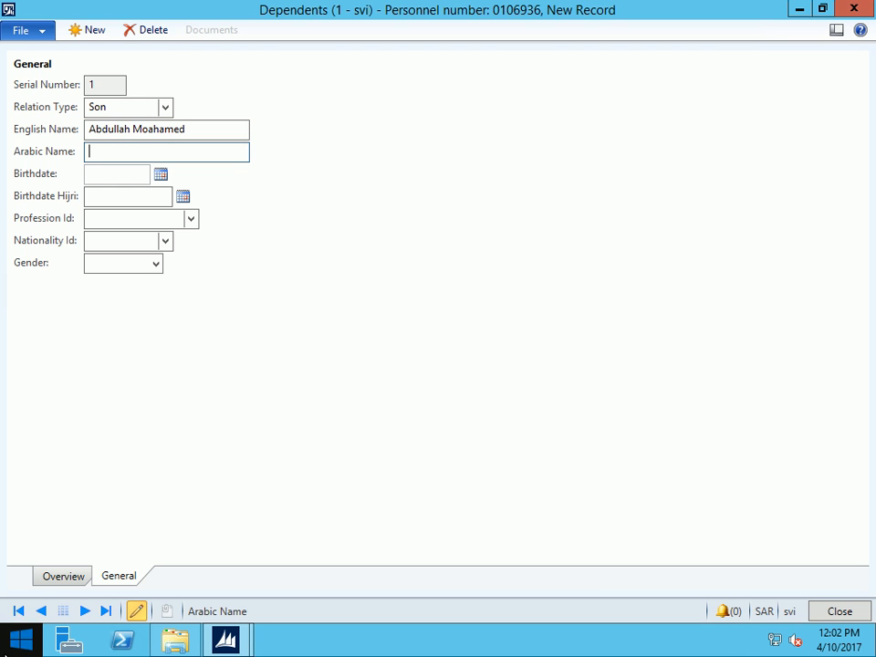
click(4, 649)
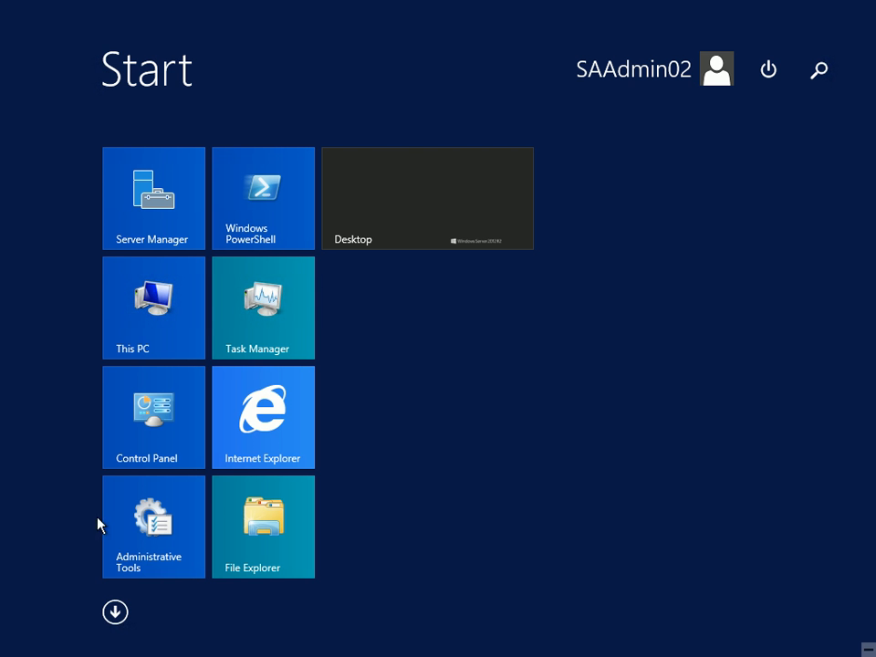
Add Arabic (Saudi Arabia) as an input language in Control Panel and switch input to Arabic
click(146, 411)
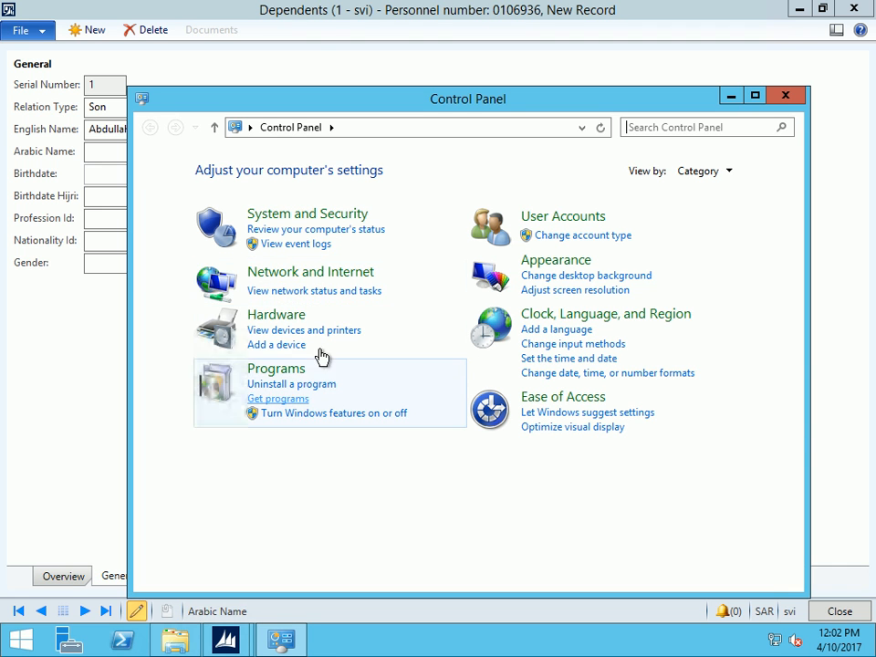
click(553, 331)
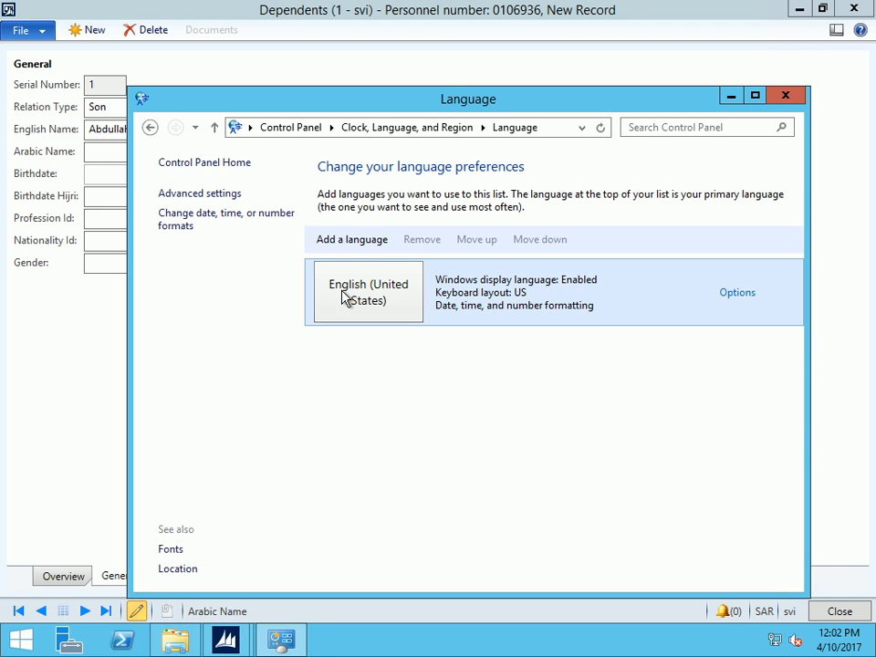
click(361, 242)
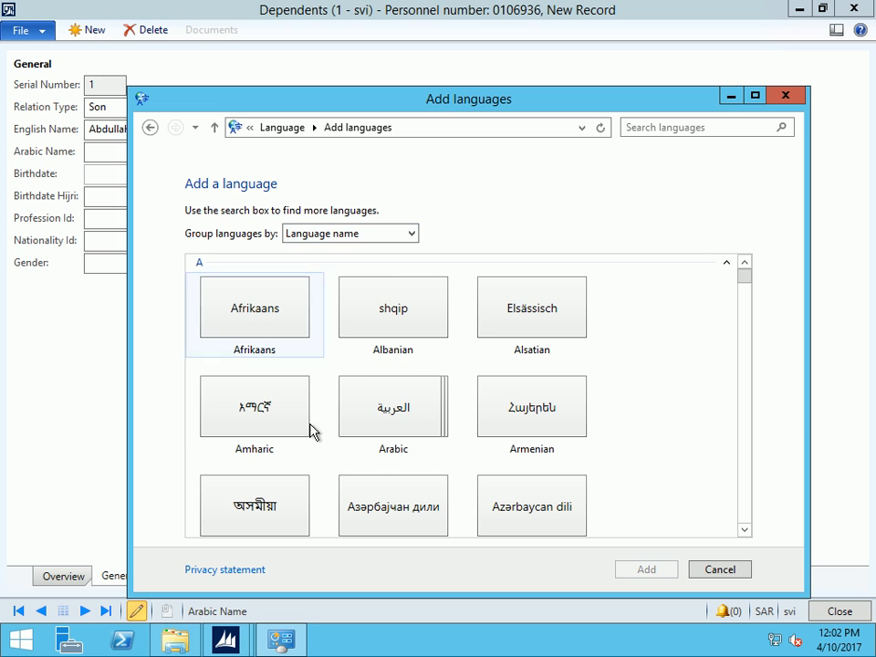
click(372, 421)
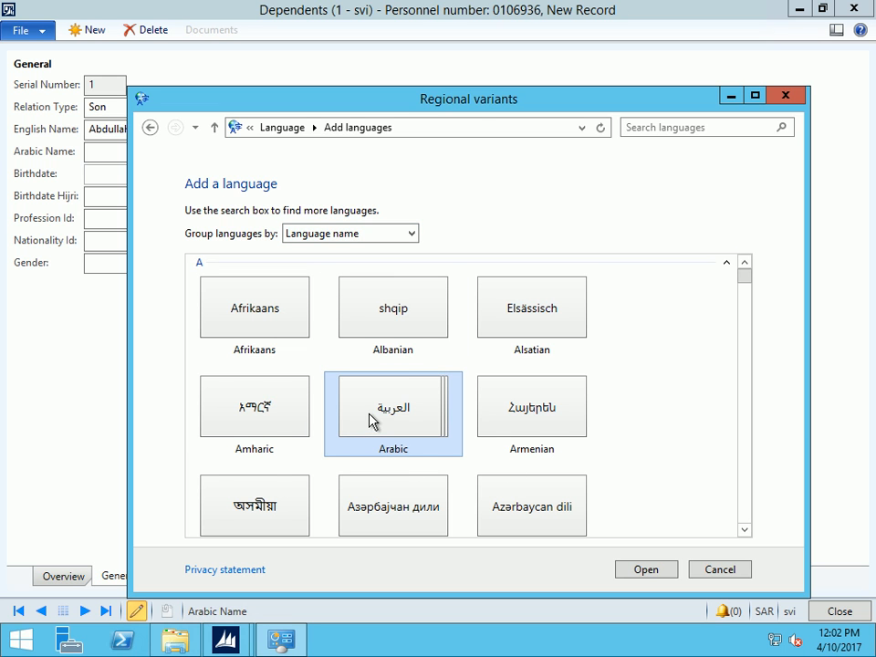
double_click(371, 420)
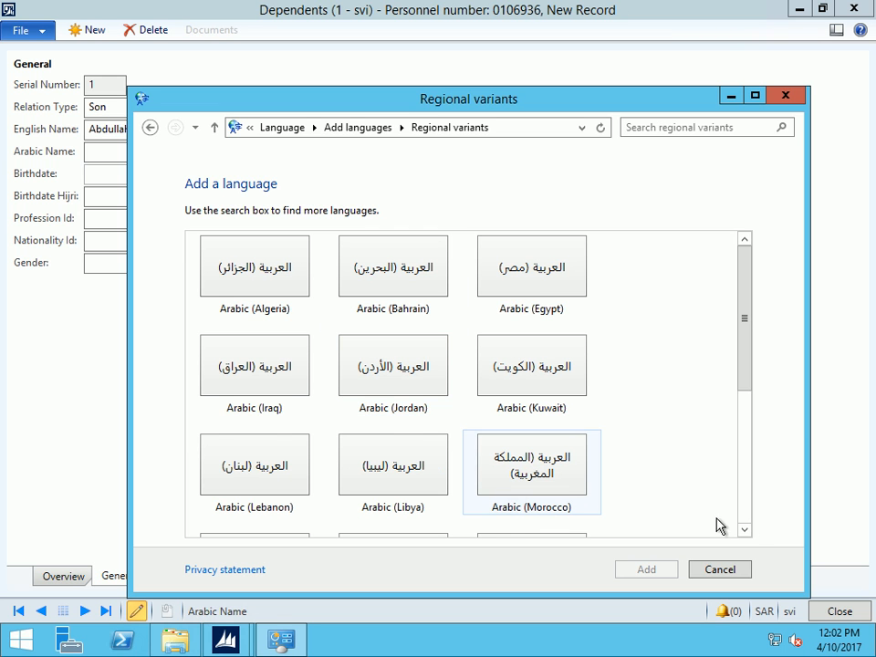
click(744, 532)
scroll(635, 504, down, 1)
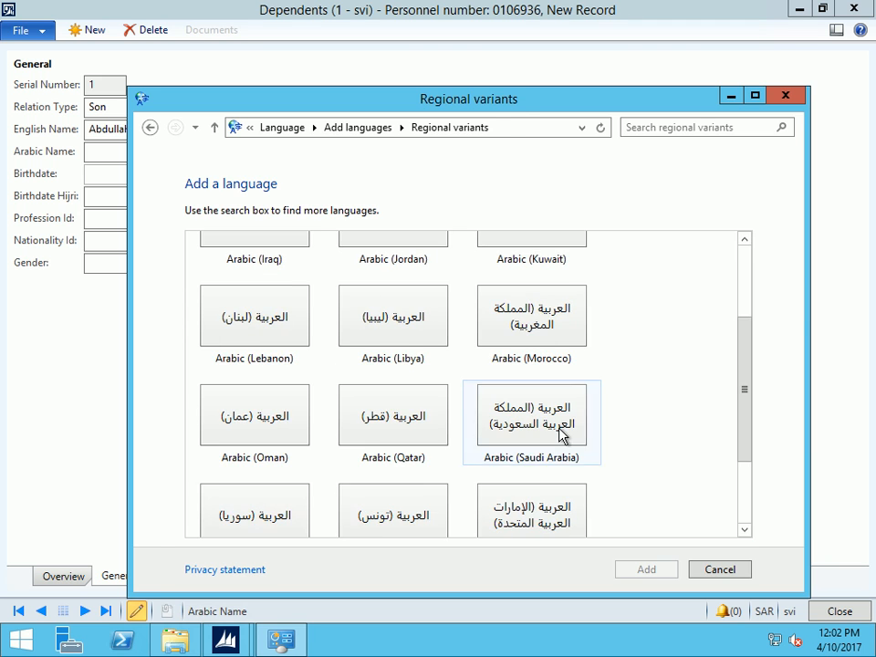
double_click(560, 435)
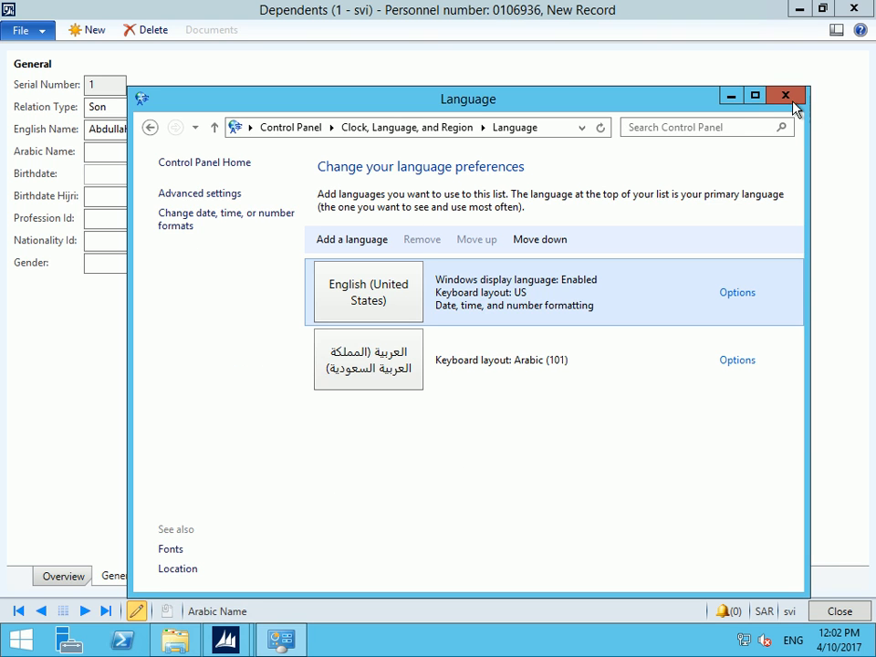
click(785, 96)
key(alt+shift)
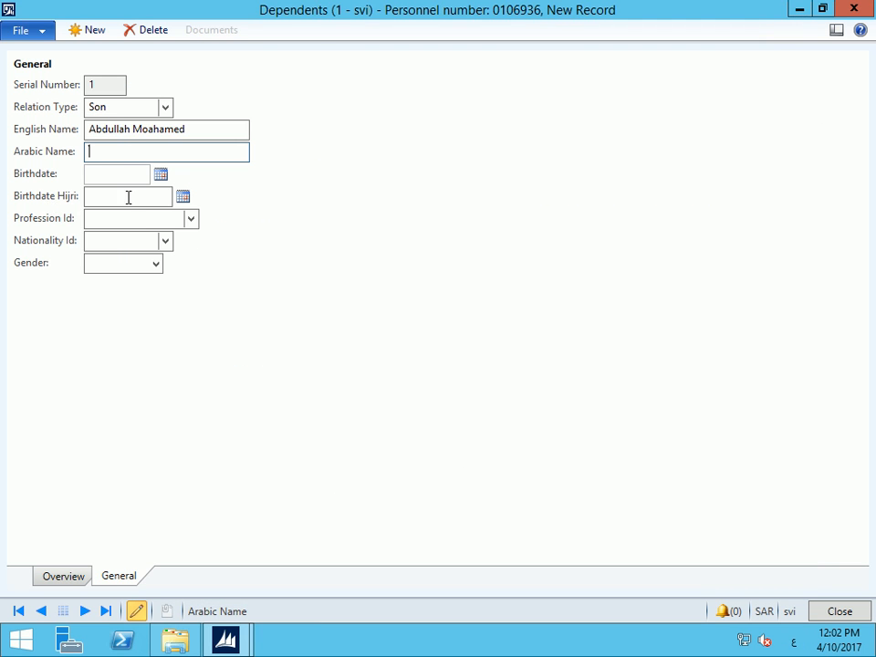
Enter the dependent's Arabic name and set the birthdate to 01/01/2000
key(Tab)
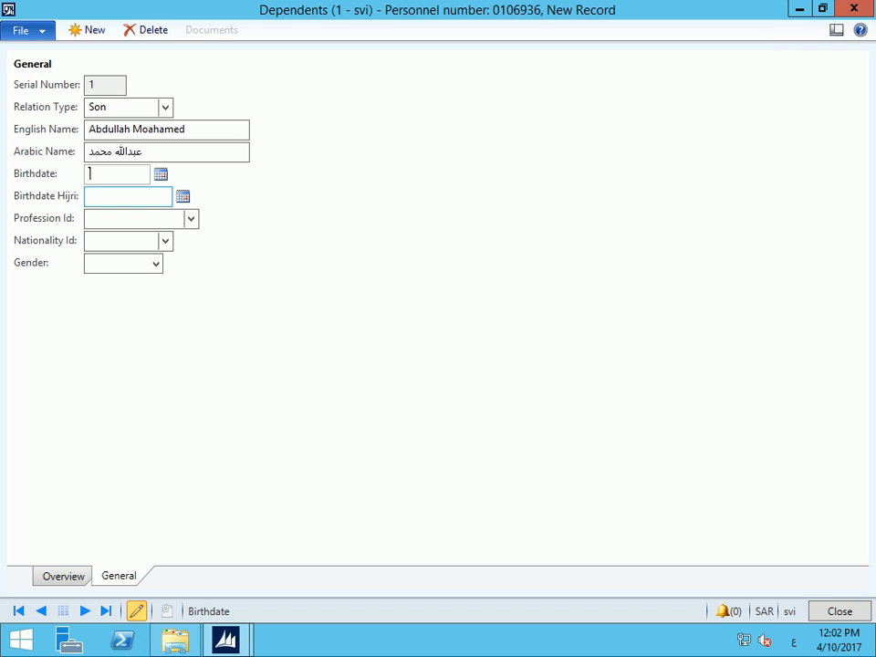
key(alt+shift)
text(010180)
key(BackSpace)
key(BackSpace)
text(00)
key(Tab)
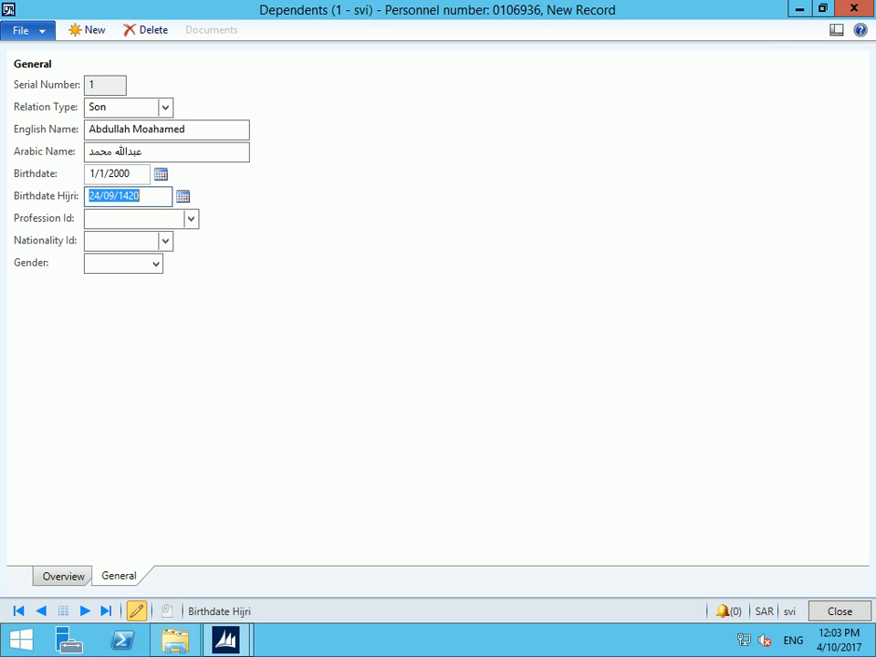
key(Tab)
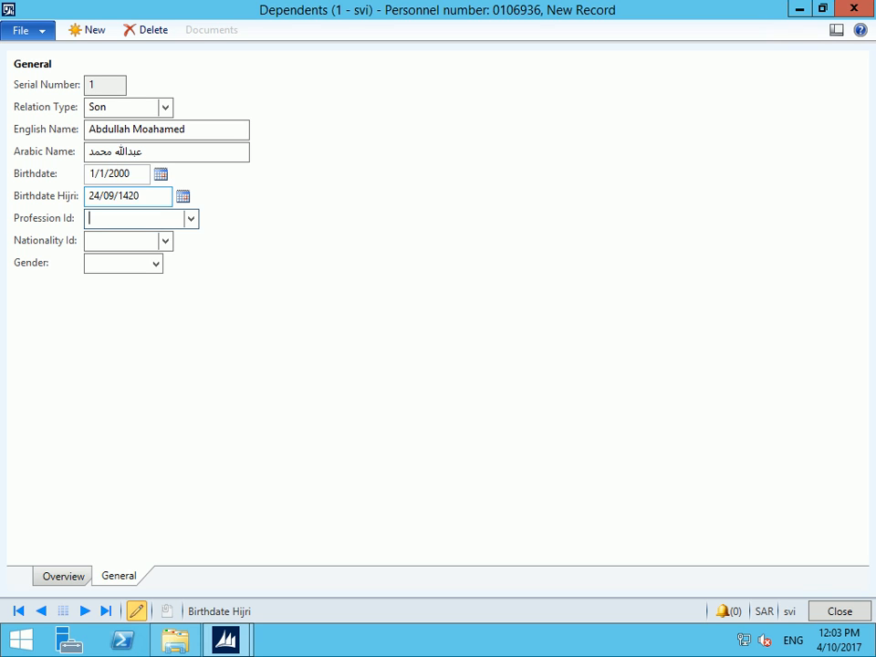
Set profession None, nationality EGY and gender Male, then open the dependent's Documents
key(alt+Down)
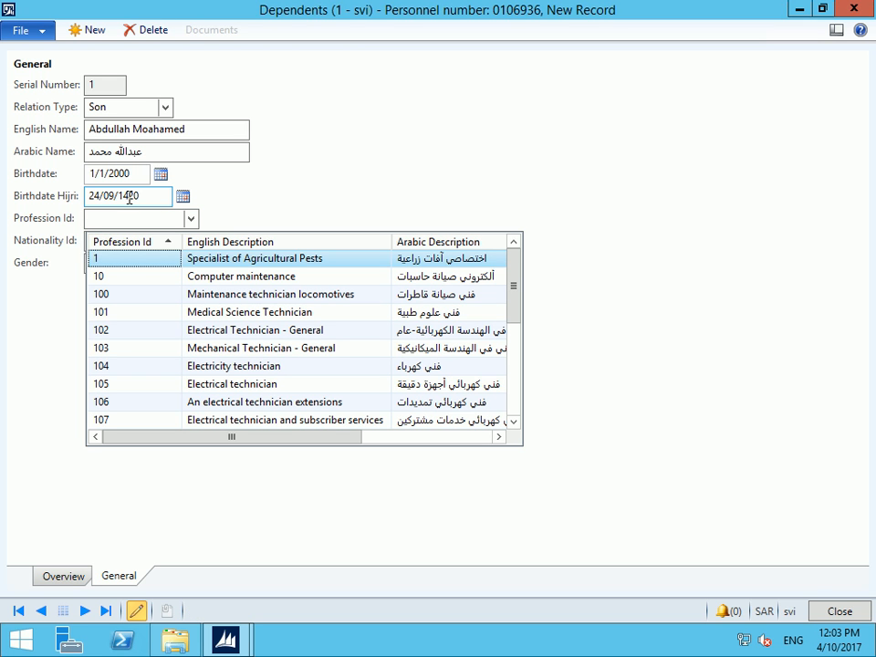
click(135, 247)
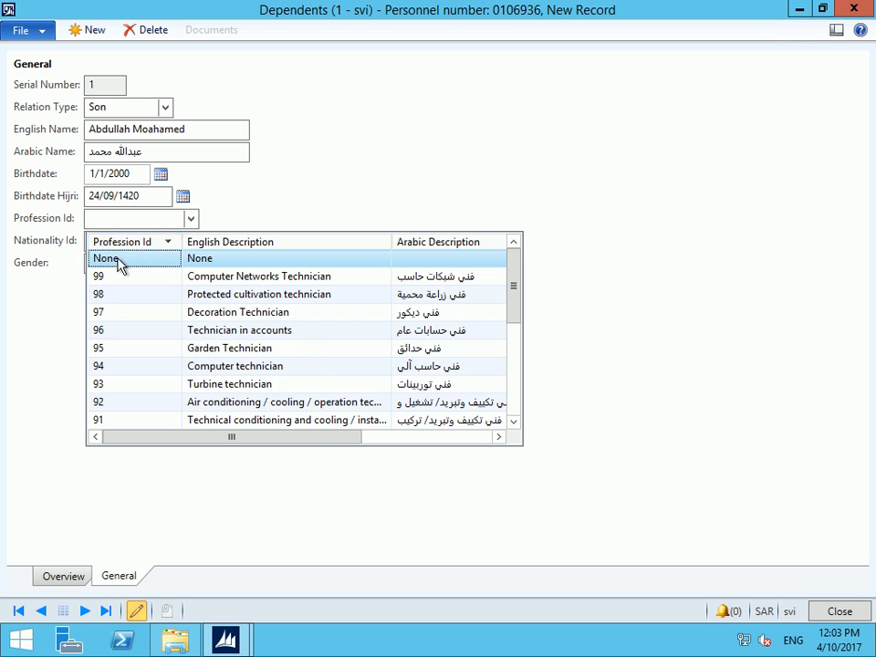
click(119, 261)
click(112, 241)
text(egy)
key(Tab)
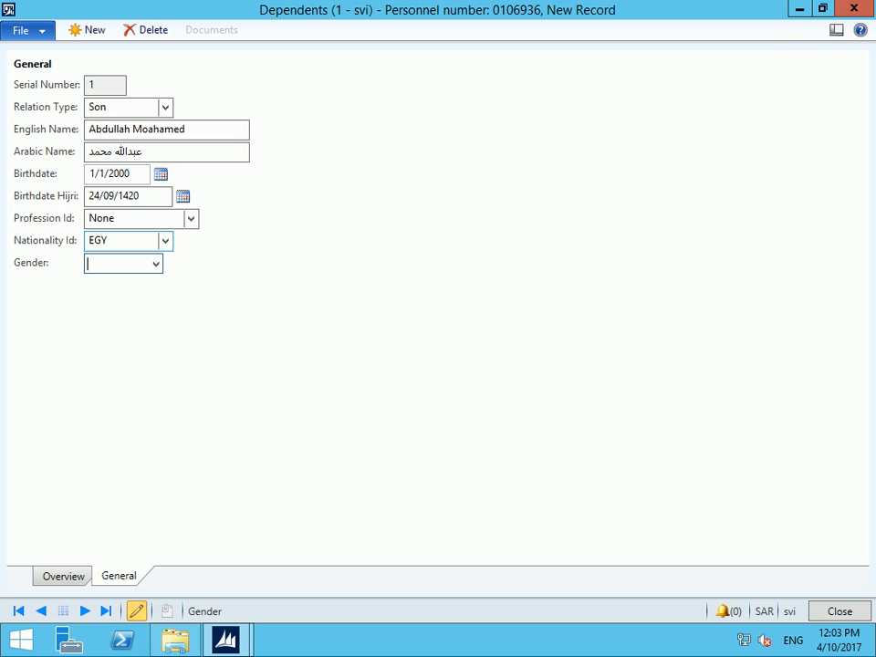
click(157, 264)
click(102, 298)
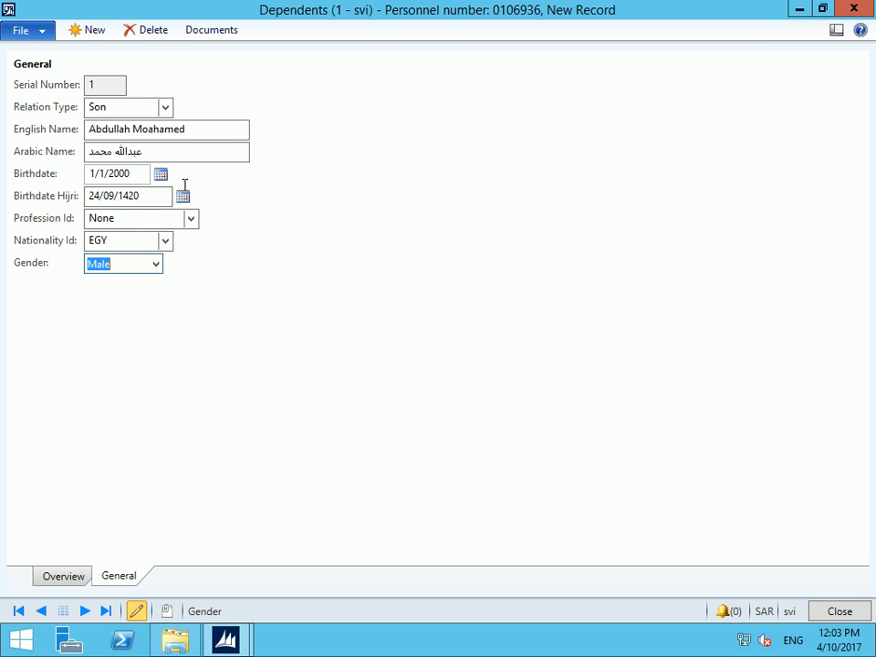
click(222, 34)
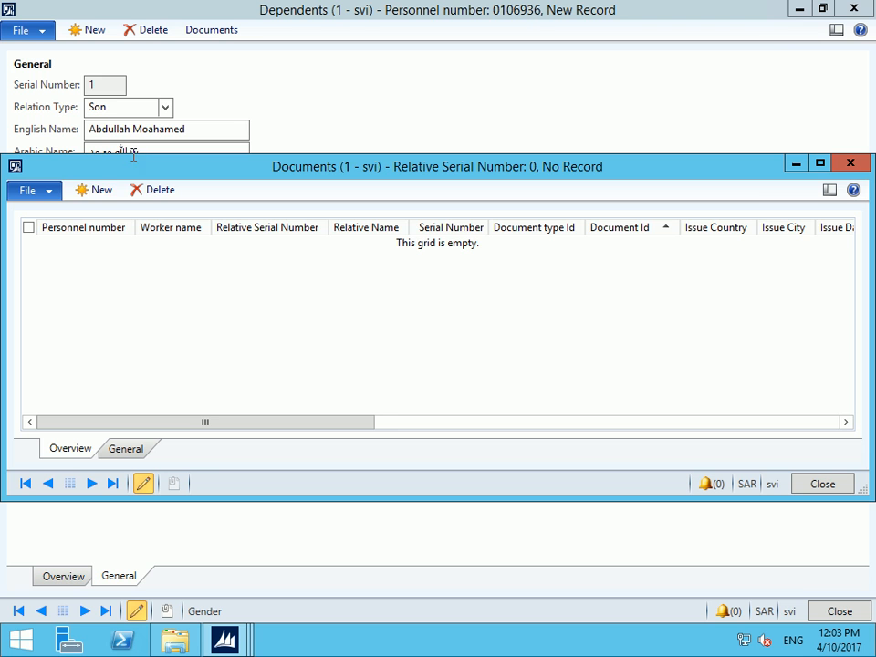
Add a new dependent document of type IQM and enter its document ID
click(99, 190)
click(145, 455)
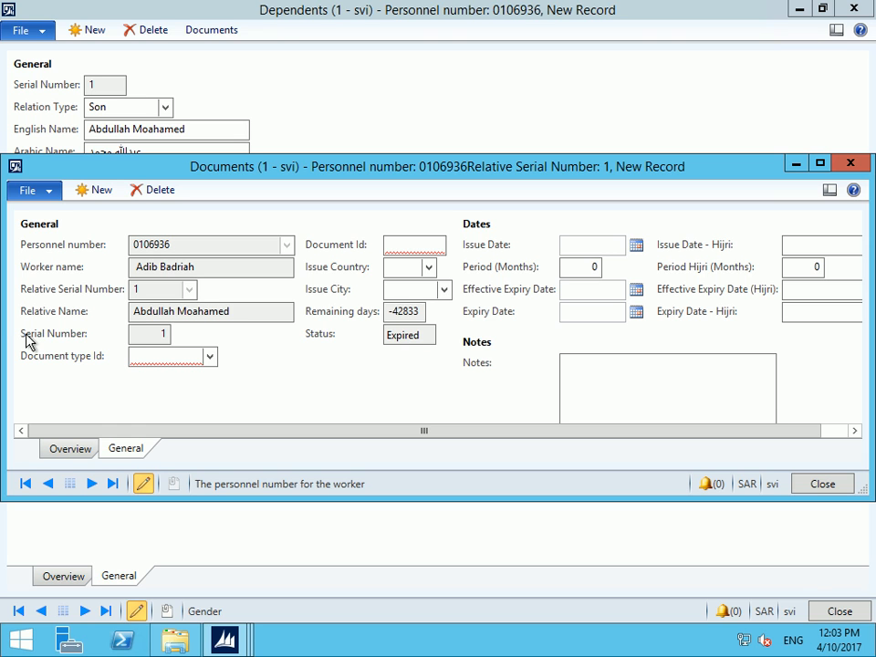
click(164, 335)
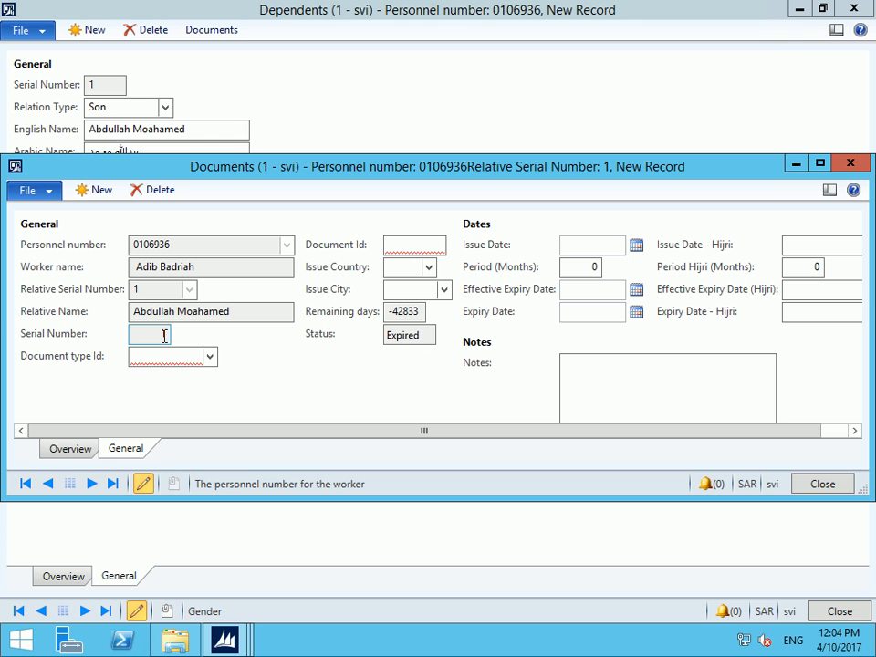
click(211, 356)
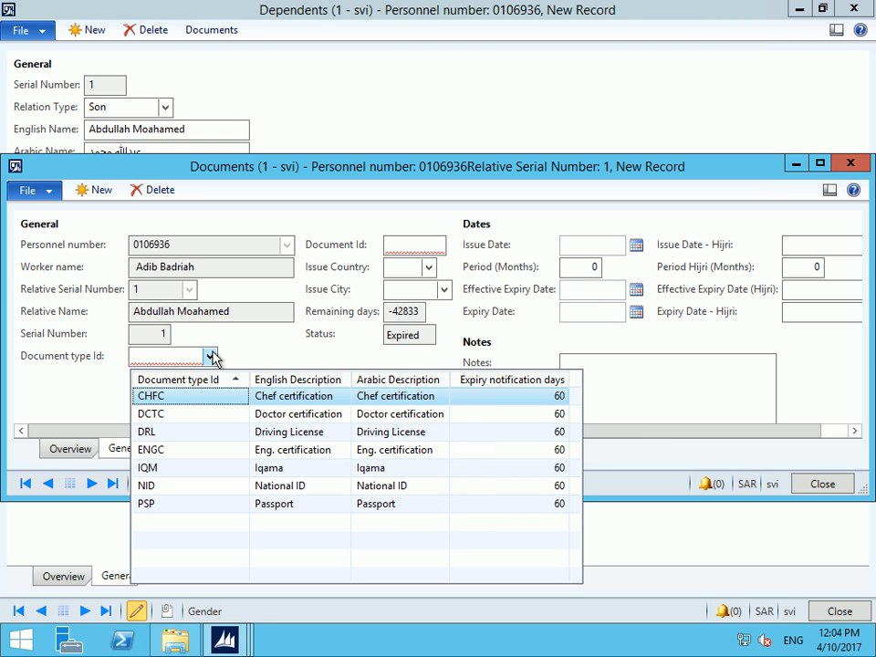
click(256, 476)
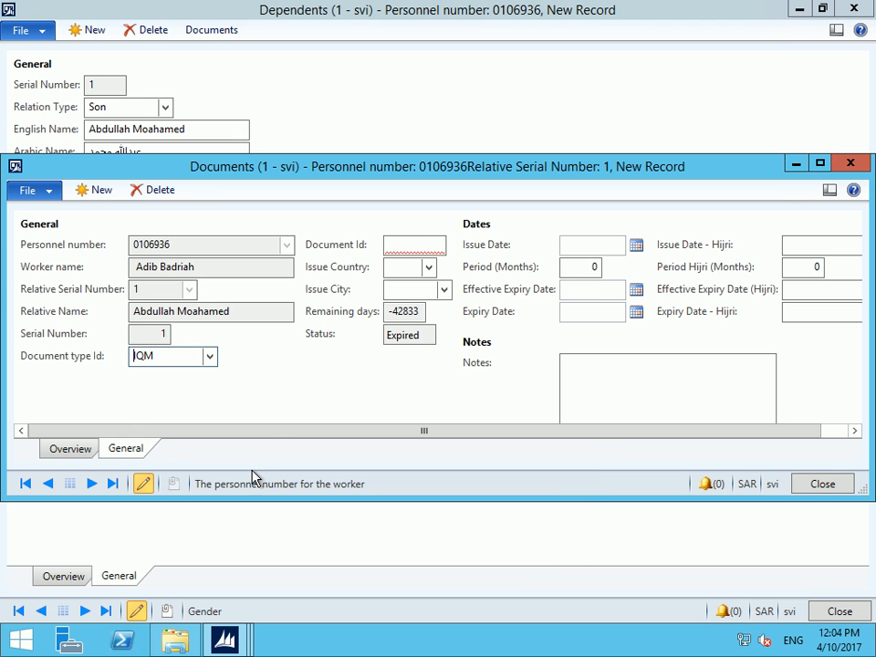
click(419, 248)
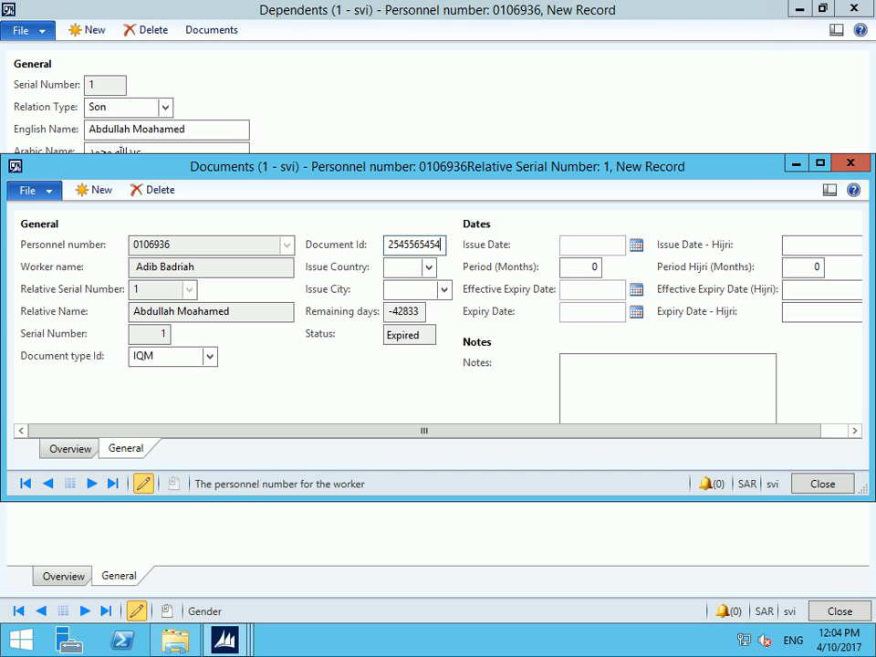
key(Tab)
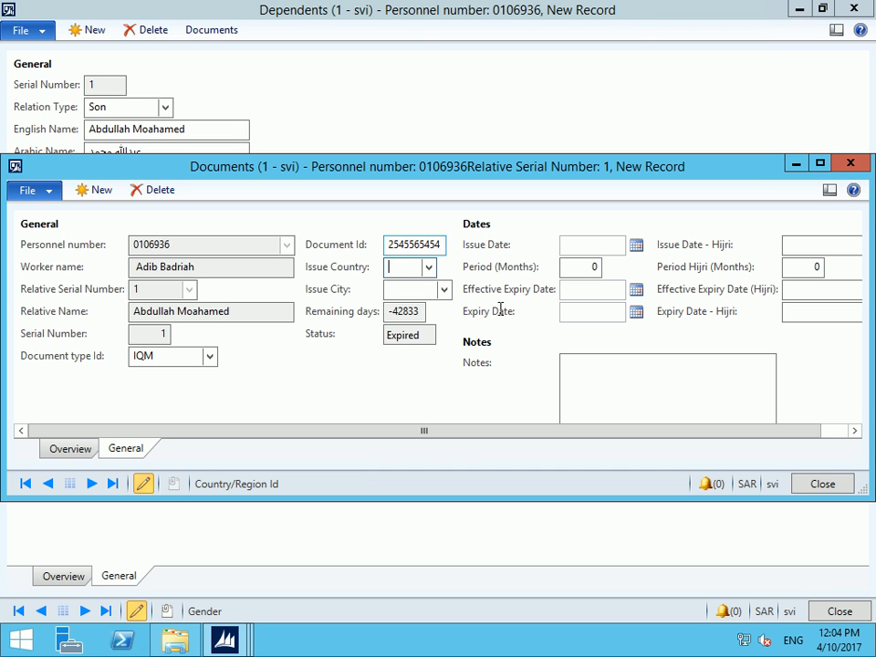
Set issue country SAU, city RUH, Hijri issue date 01/01/1438 and a 12-month Hijri period
click(428, 268)
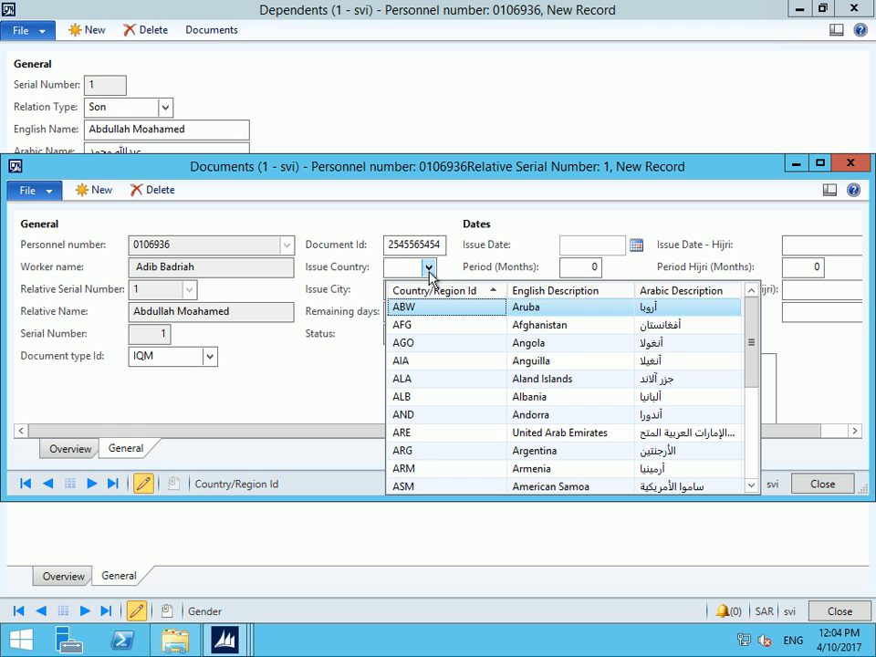
text(sau)
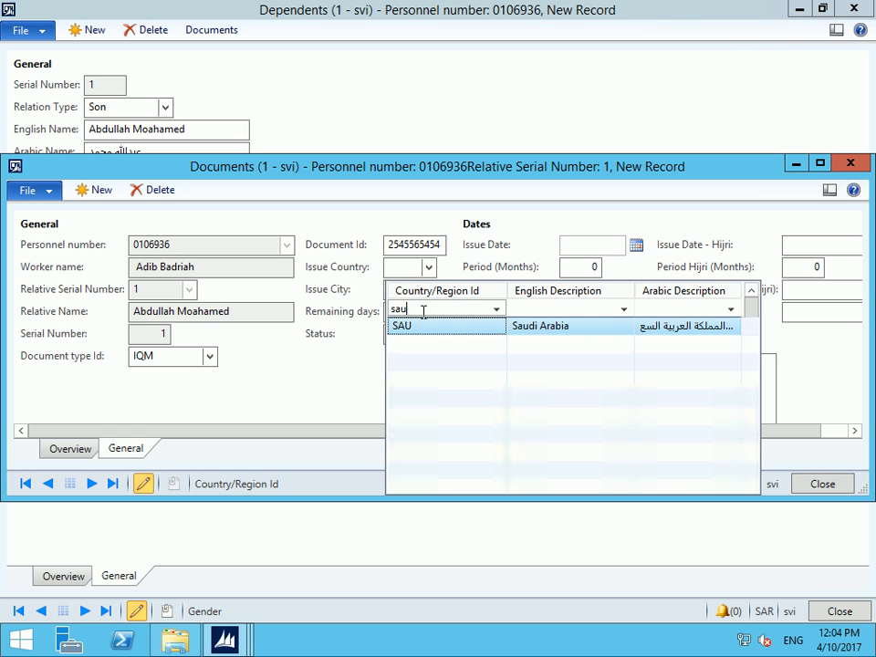
click(421, 326)
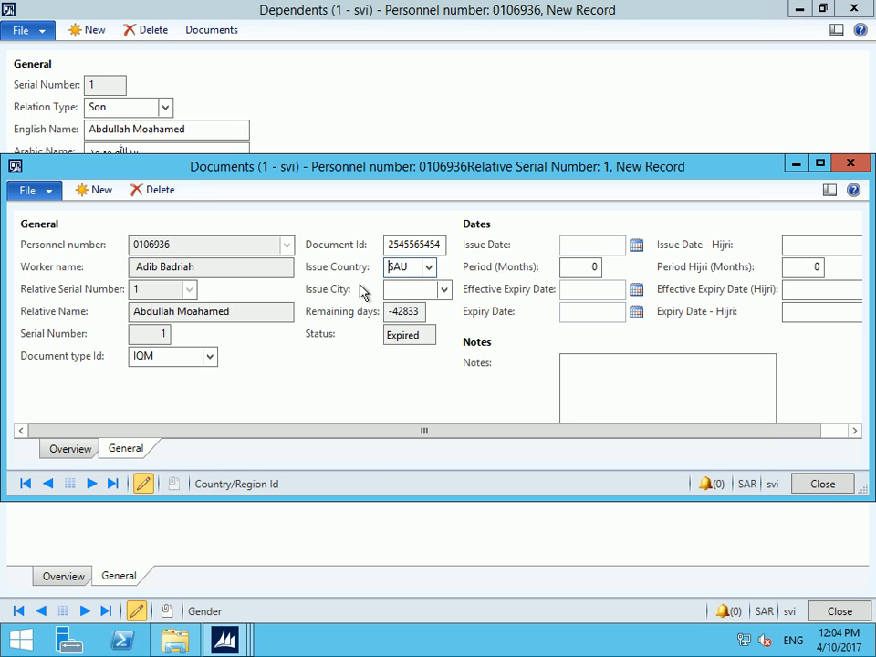
click(445, 288)
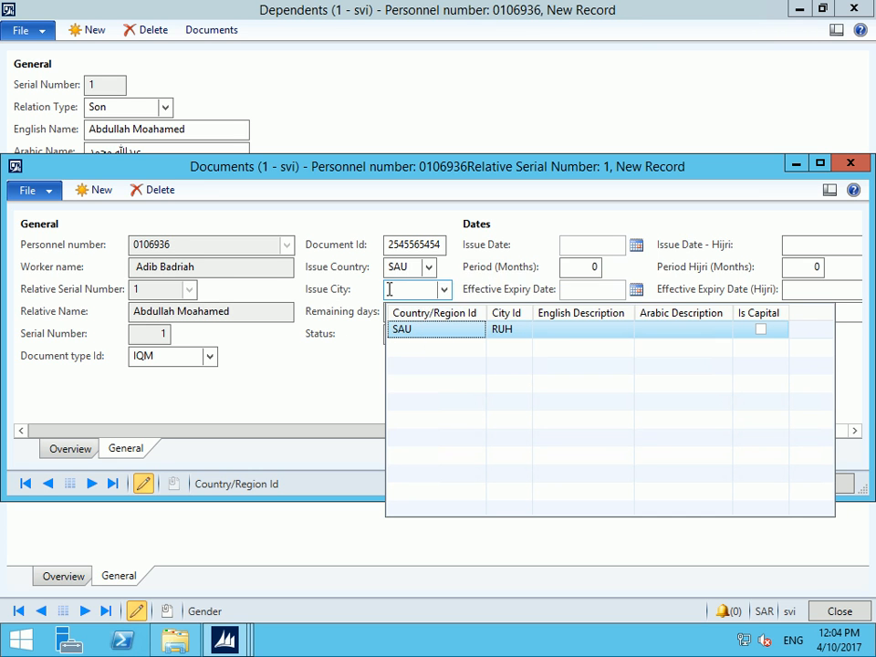
click(425, 331)
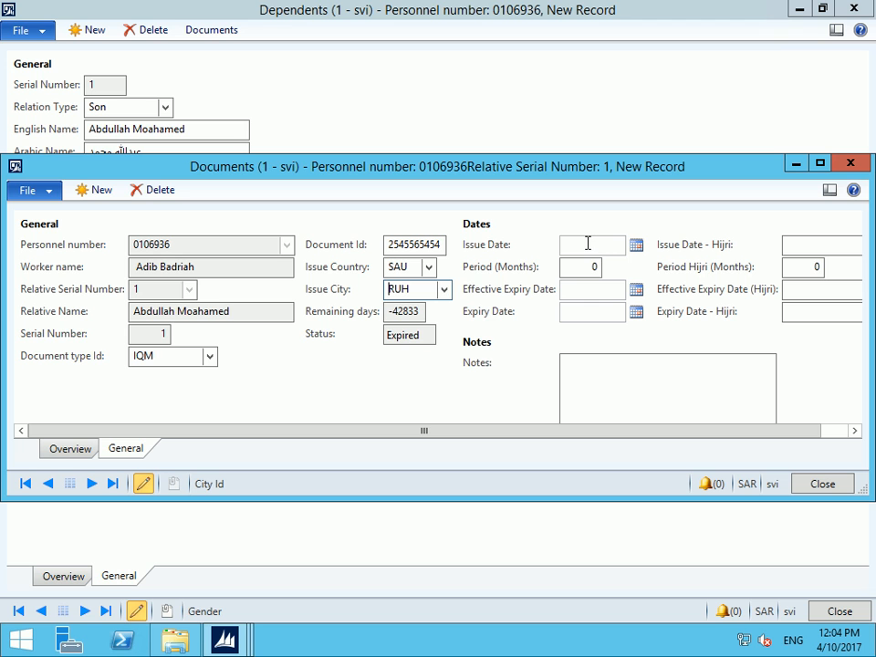
click(802, 244)
text(01/01/1438)
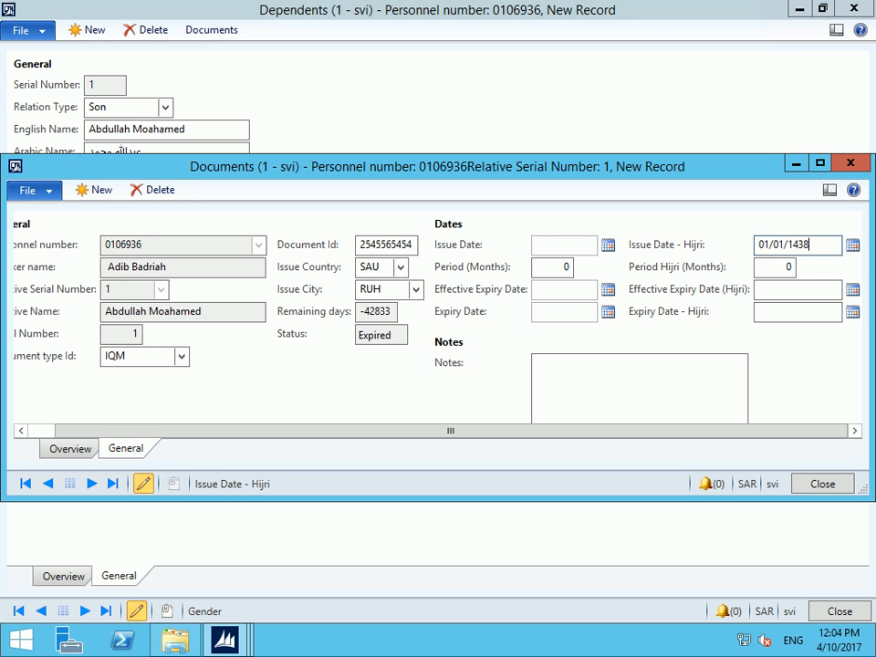
key(Tab)
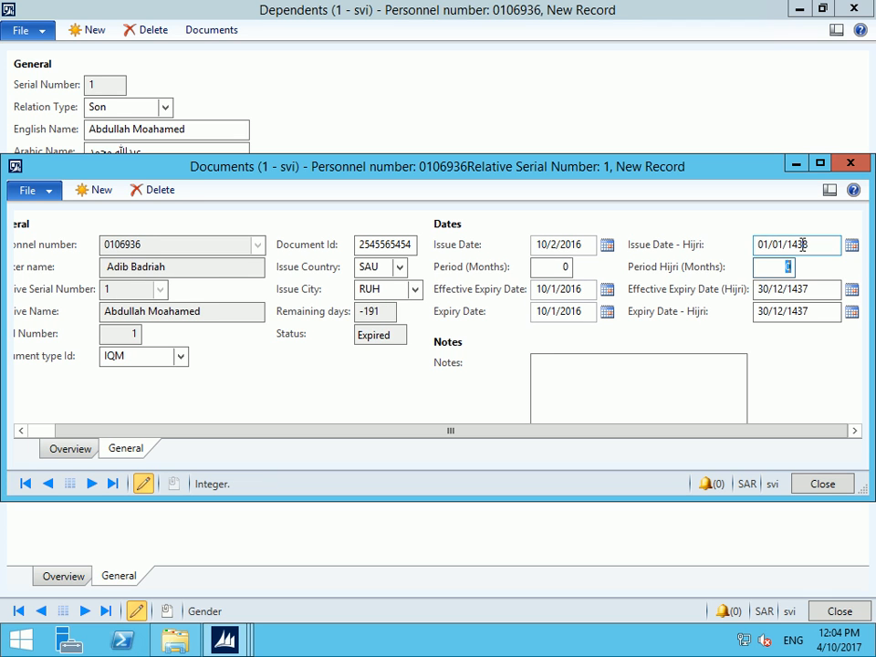
click(788, 289)
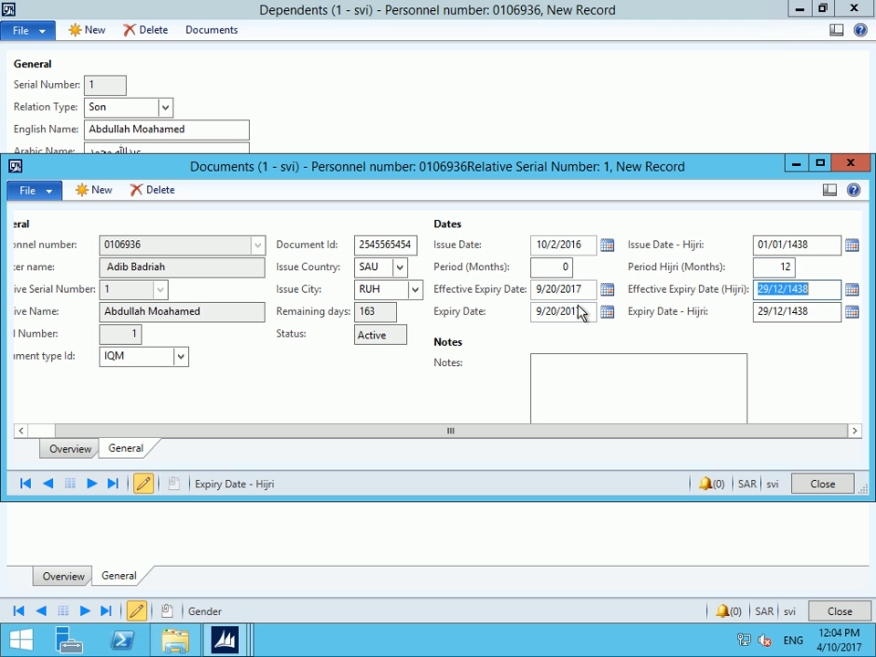
Add a note to the IQM document and open its attachments
click(619, 374)
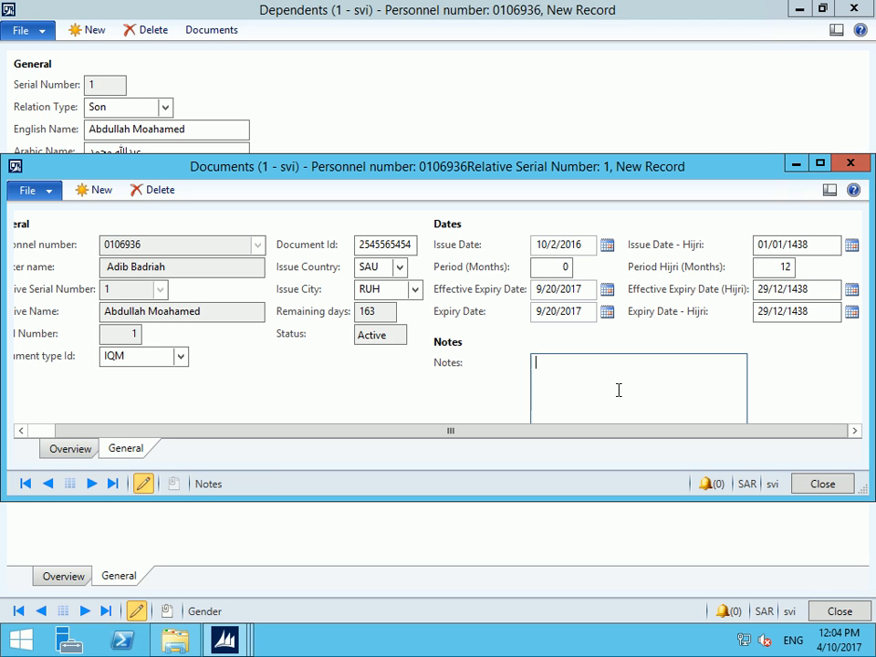
text(aslkfsKDFJJLdkjsfksdl)
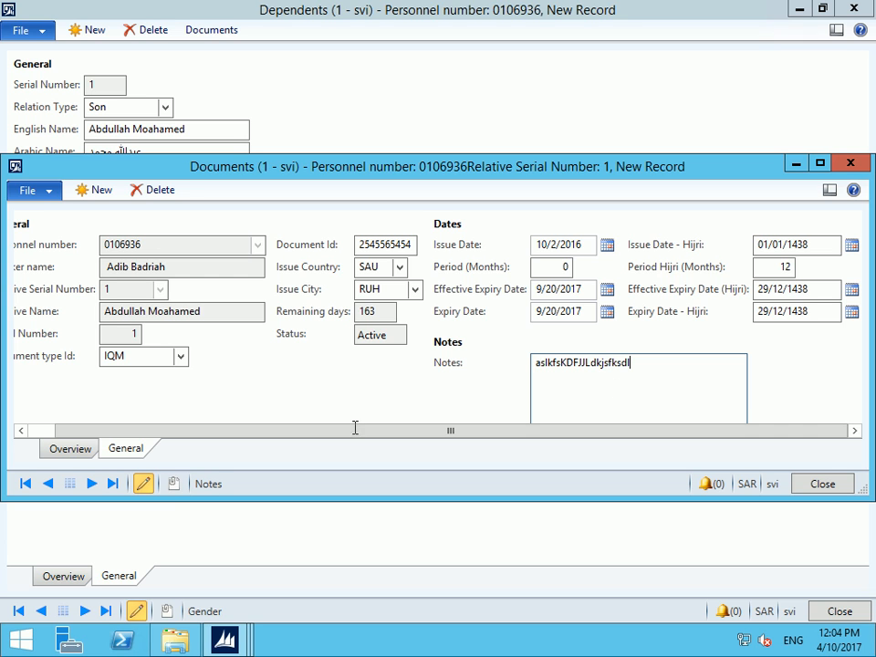
click(175, 485)
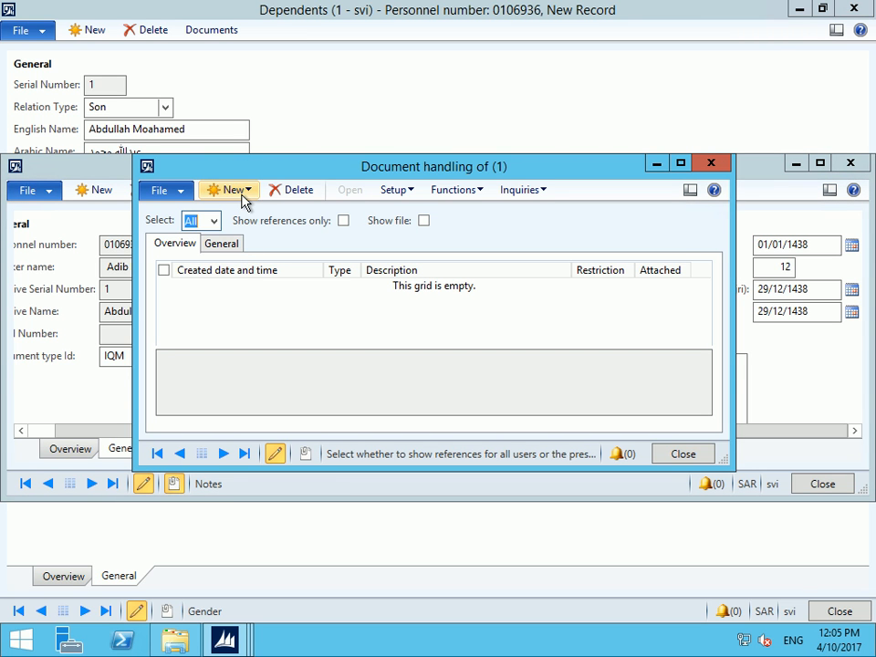
Fix the missing archive directory error by setting the archive directory to C:\
click(245, 198)
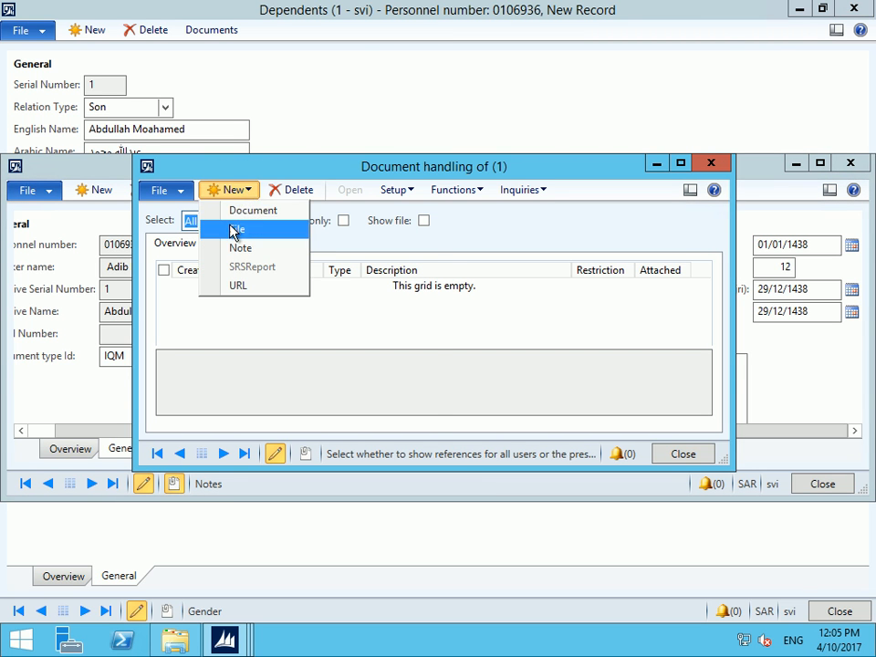
click(236, 229)
click(272, 177)
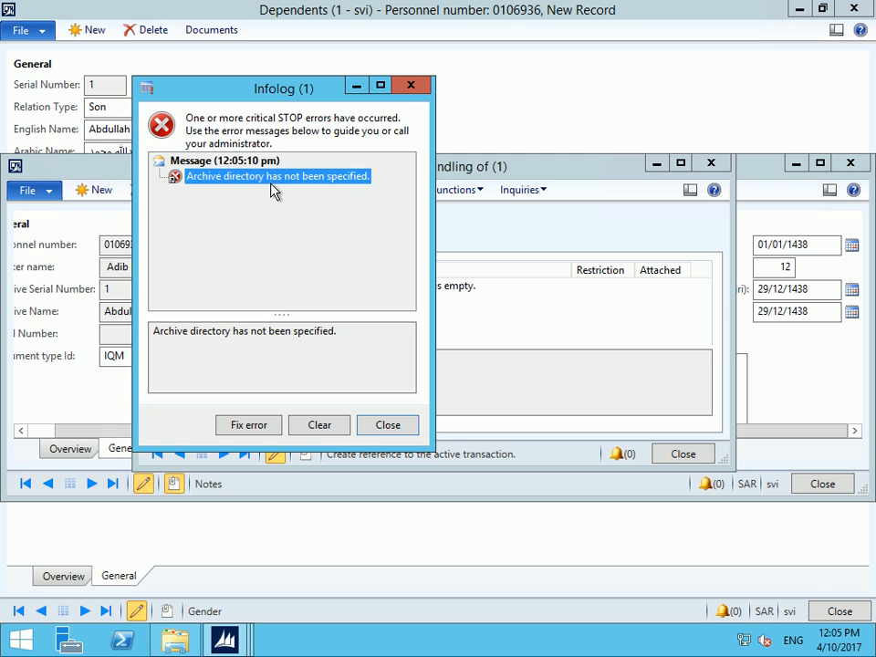
click(257, 427)
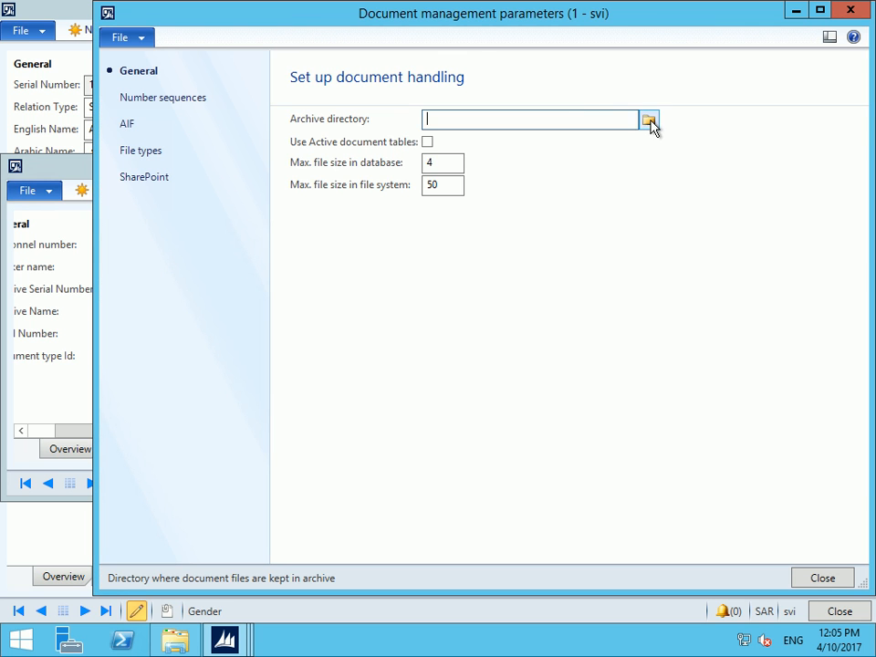
click(649, 121)
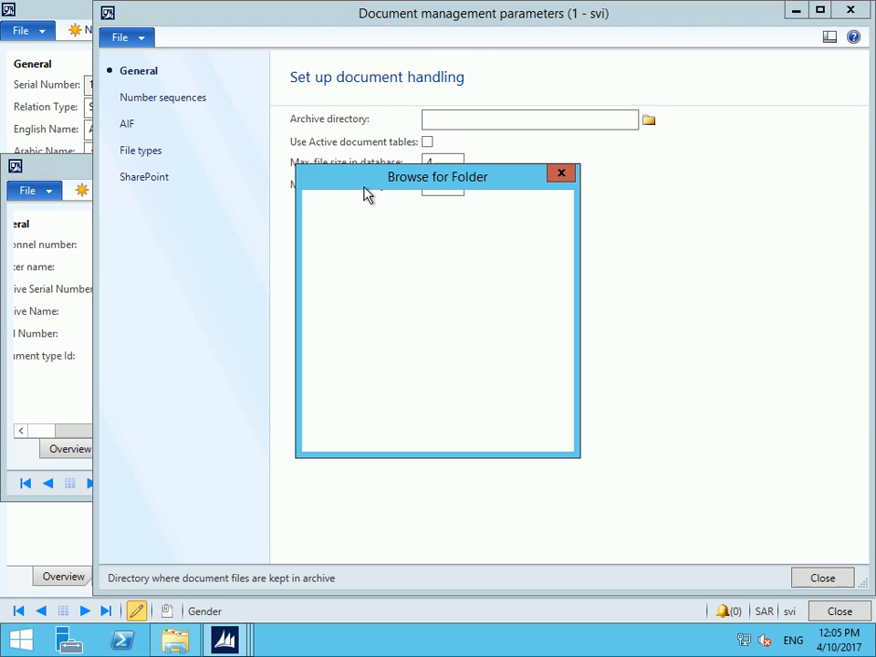
click(386, 378)
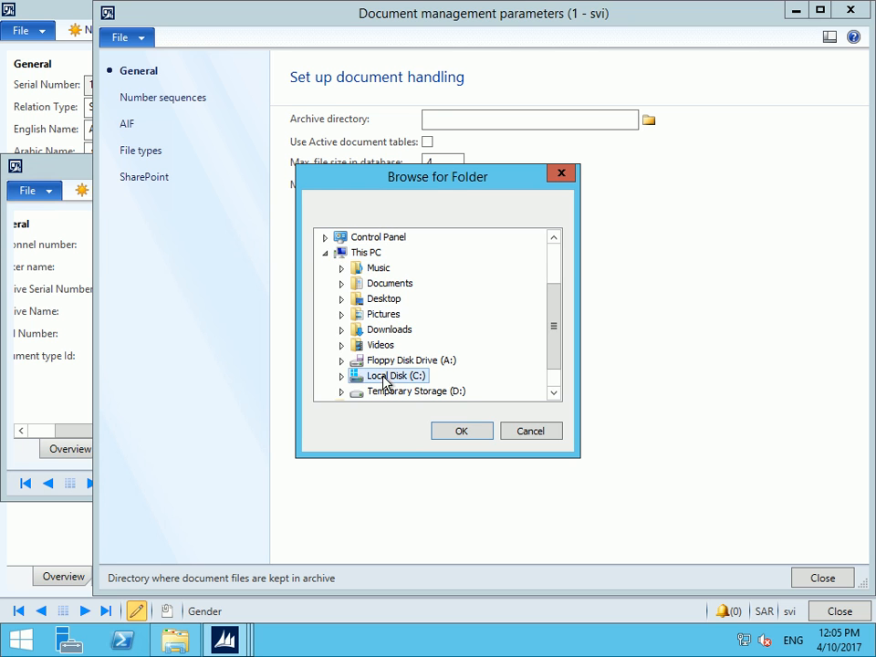
click(476, 433)
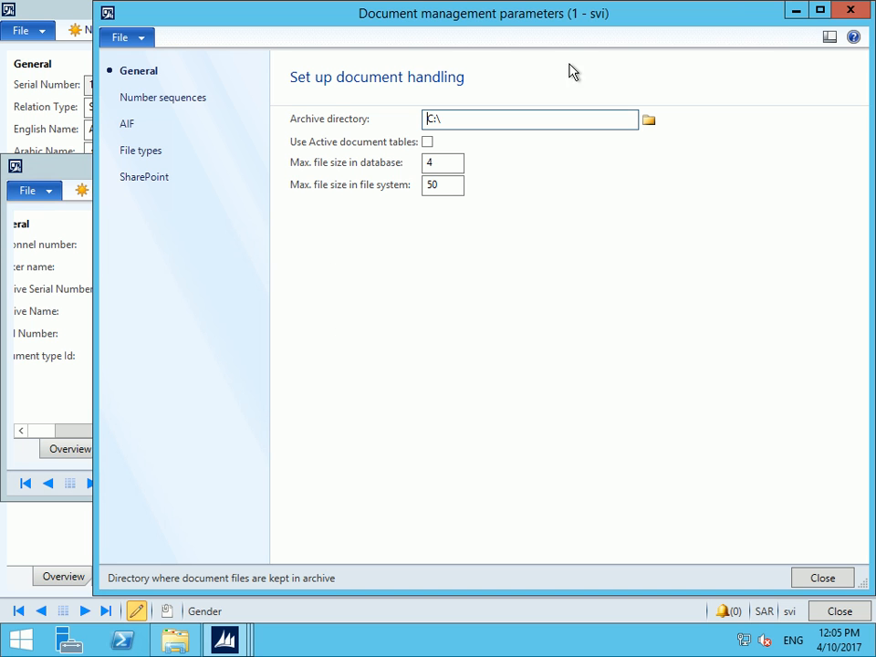
click(853, 13)
click(483, 371)
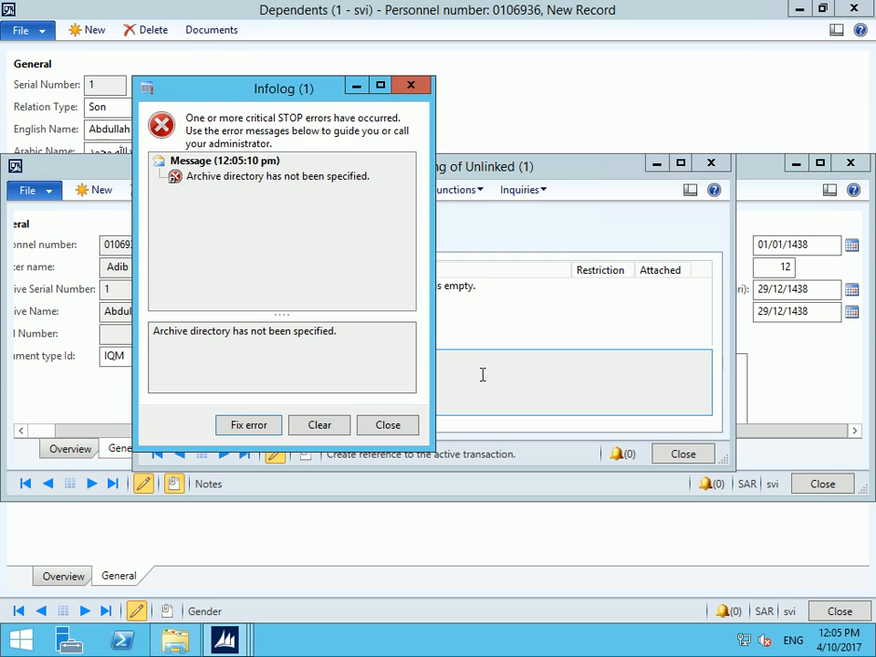
Dismiss the error and close the empty Document handling window
click(386, 426)
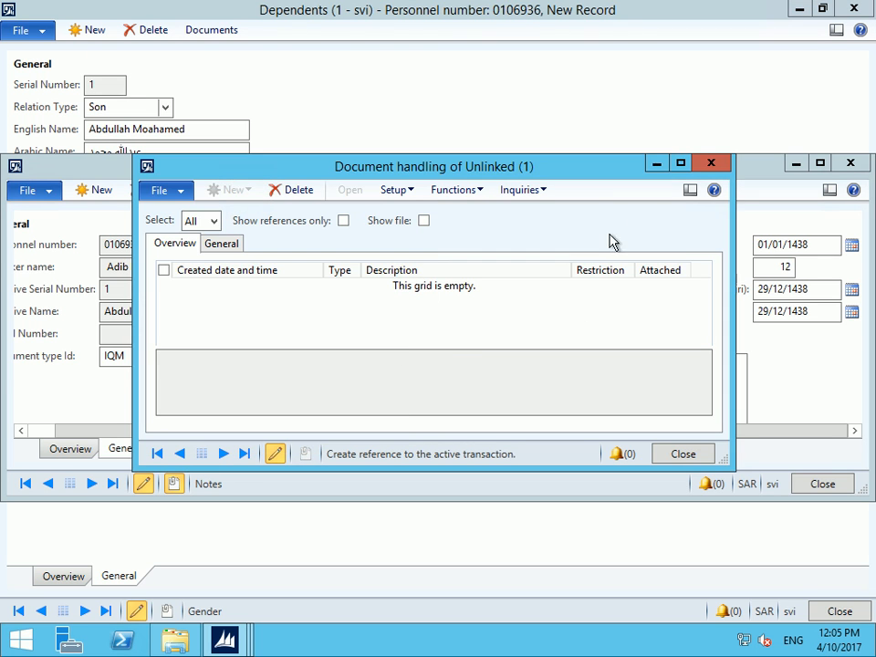
click(712, 163)
click(243, 638)
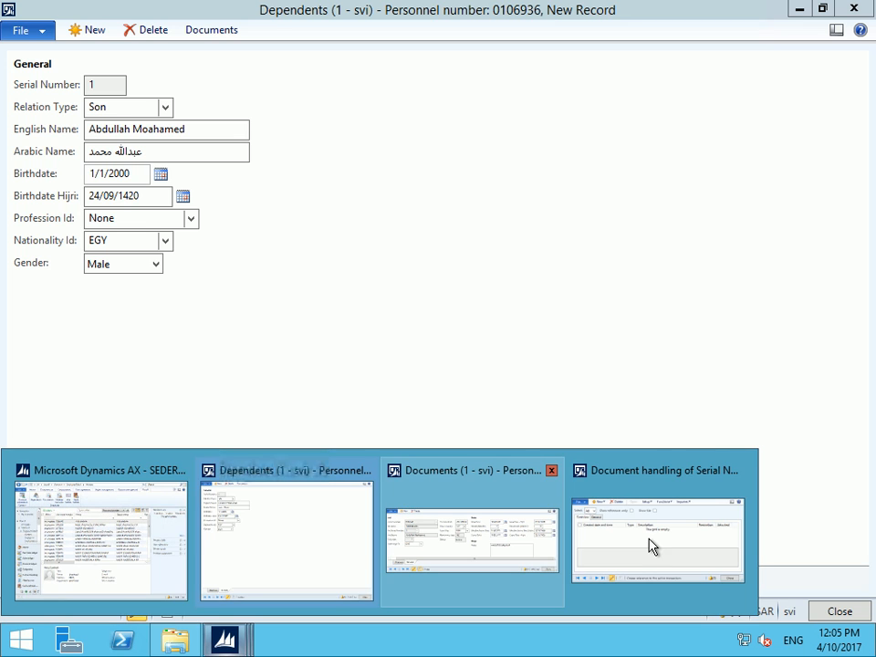
Close the leftover Document handling window and start a new file attachment for dependent 1
click(736, 490)
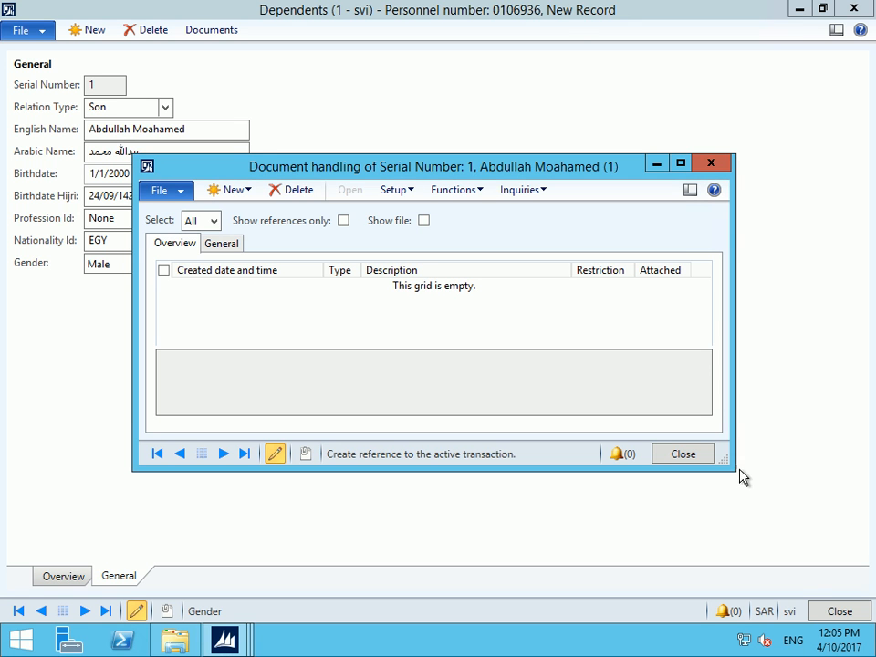
click(716, 164)
click(167, 610)
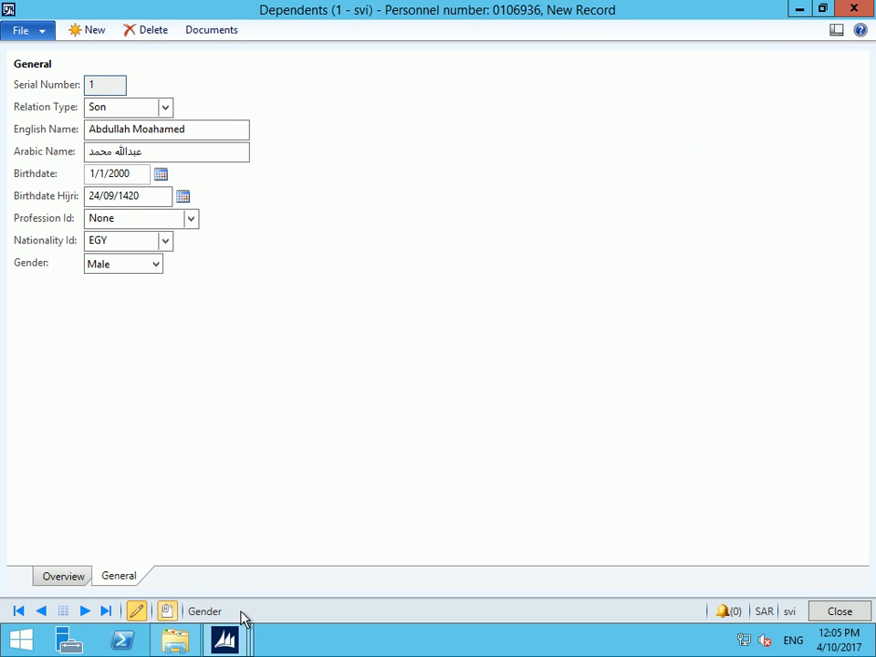
click(235, 191)
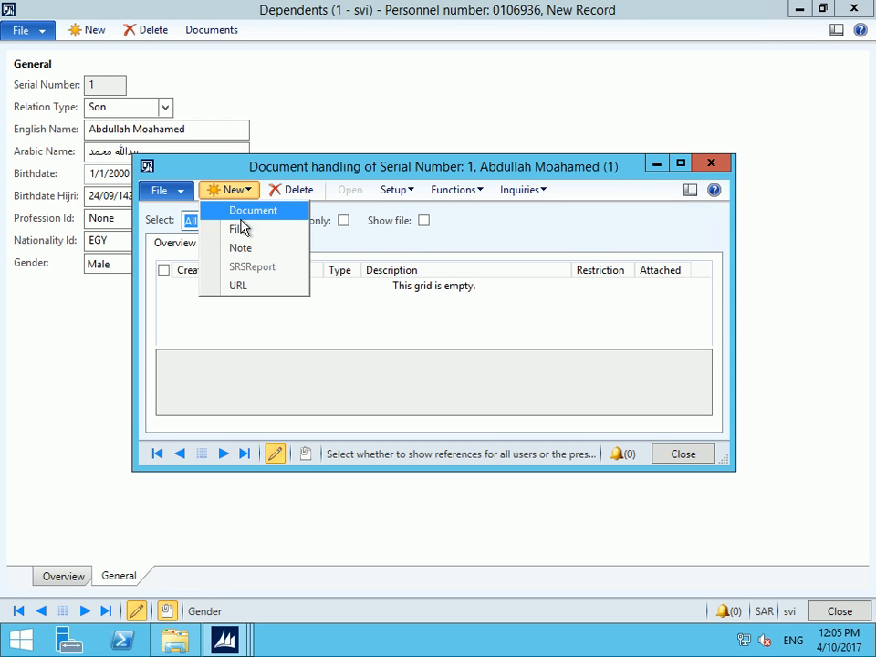
click(234, 231)
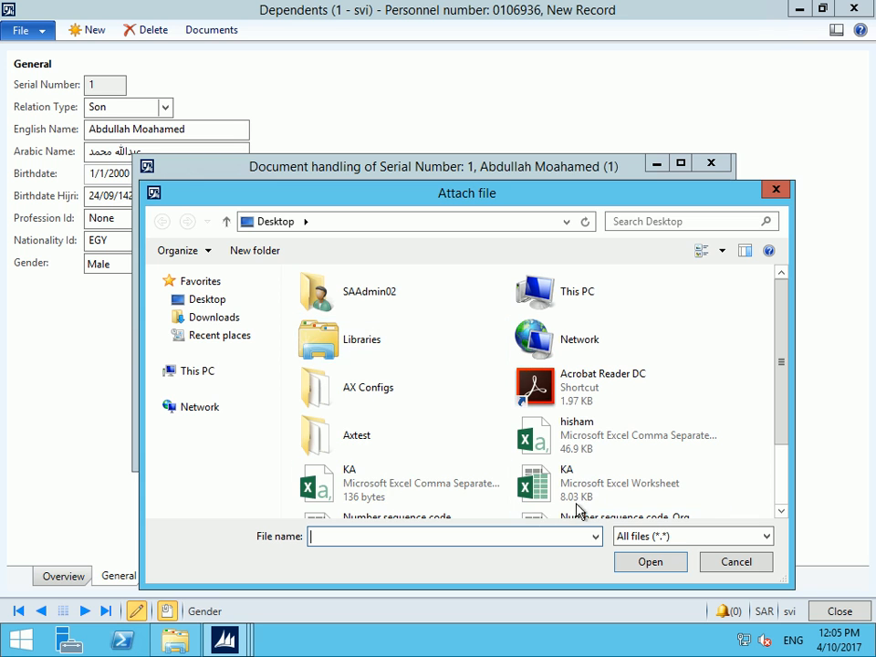
Attach Number sequence code_Root with a note and return to the Dependents form
click(782, 495)
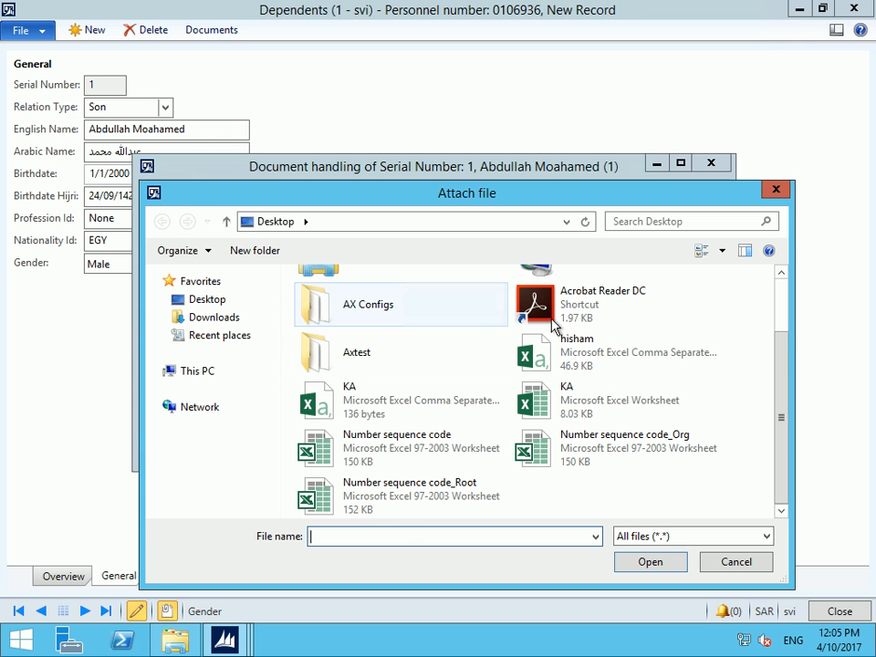
double_click(388, 493)
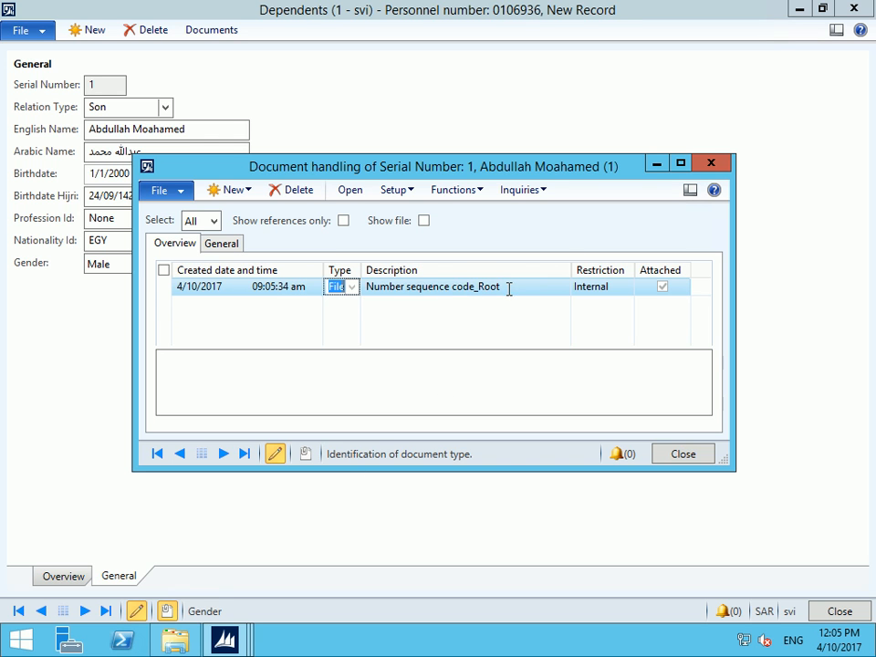
click(404, 285)
click(354, 393)
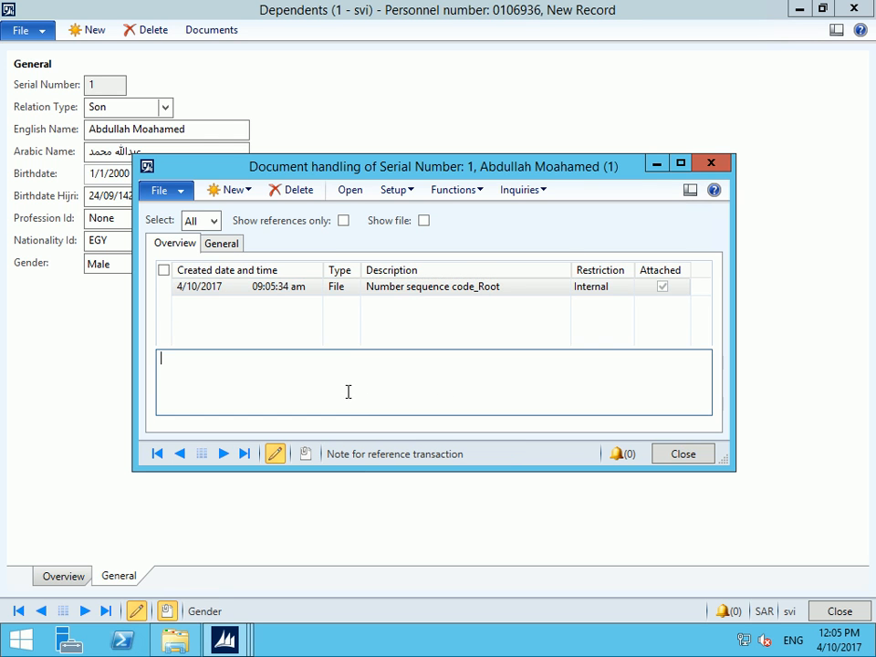
text(sfghfghafghfrtg)
key(Escape)
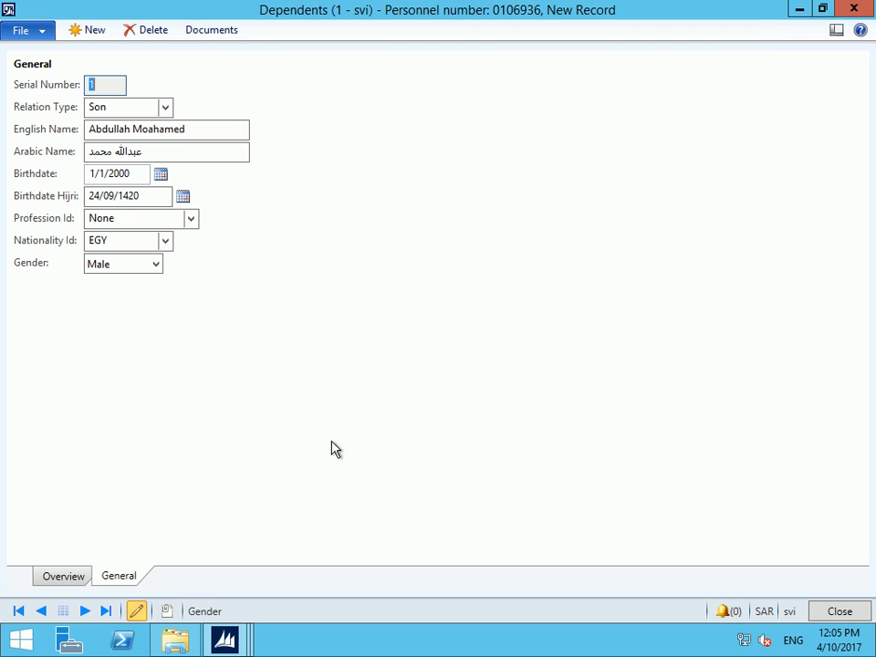
Add a new dependent row 2 with relation type Son
click(60, 575)
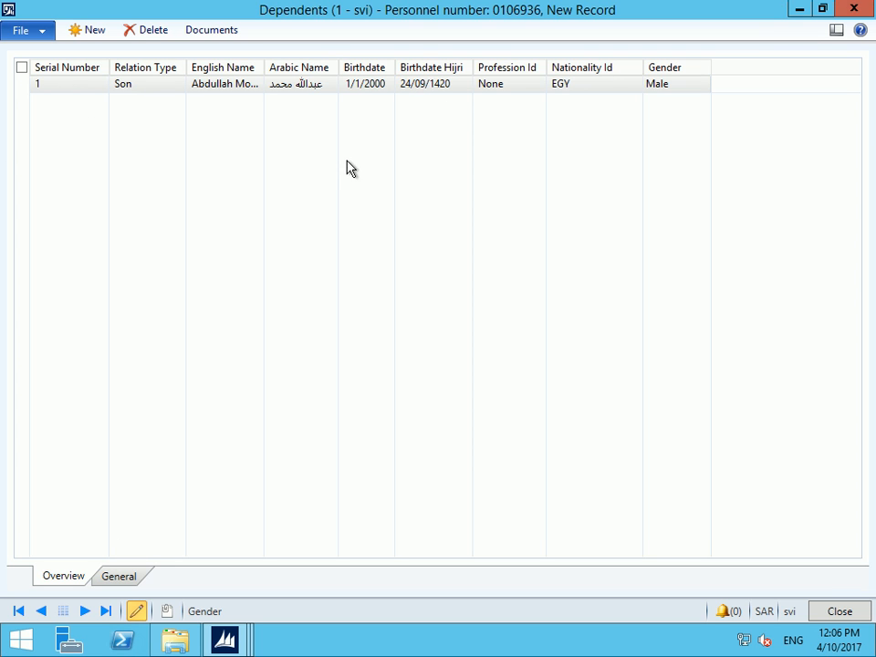
click(88, 32)
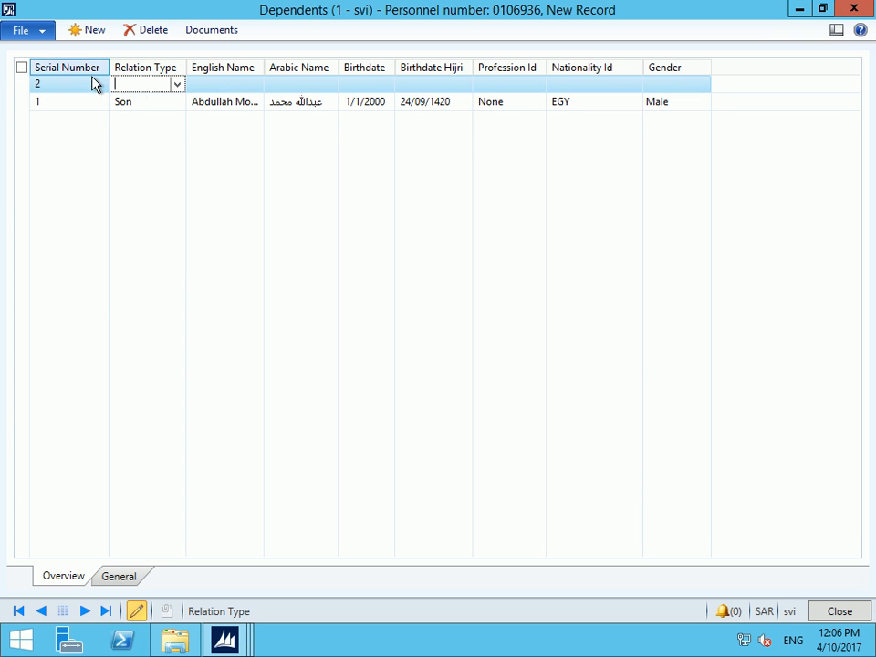
click(177, 84)
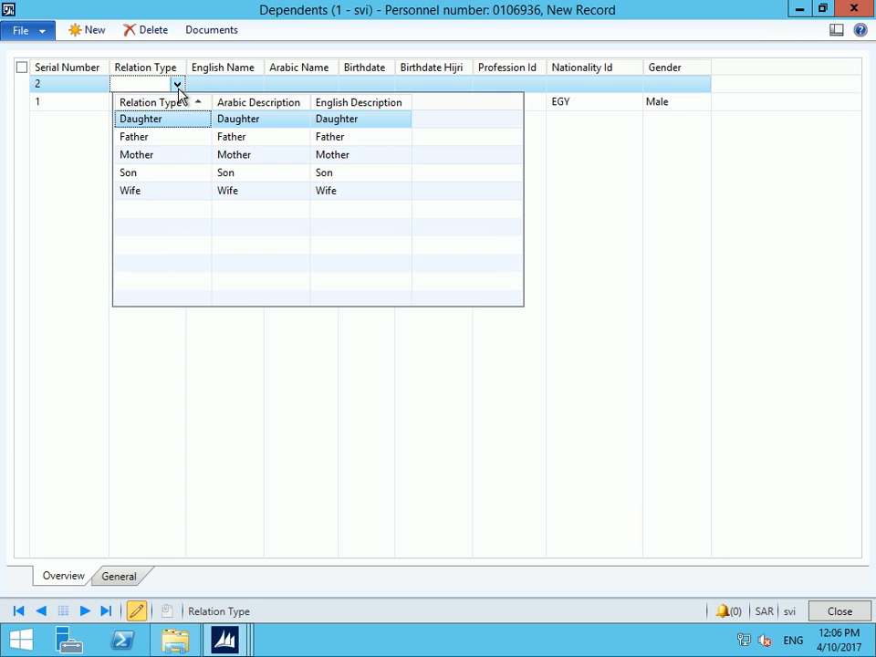
click(137, 176)
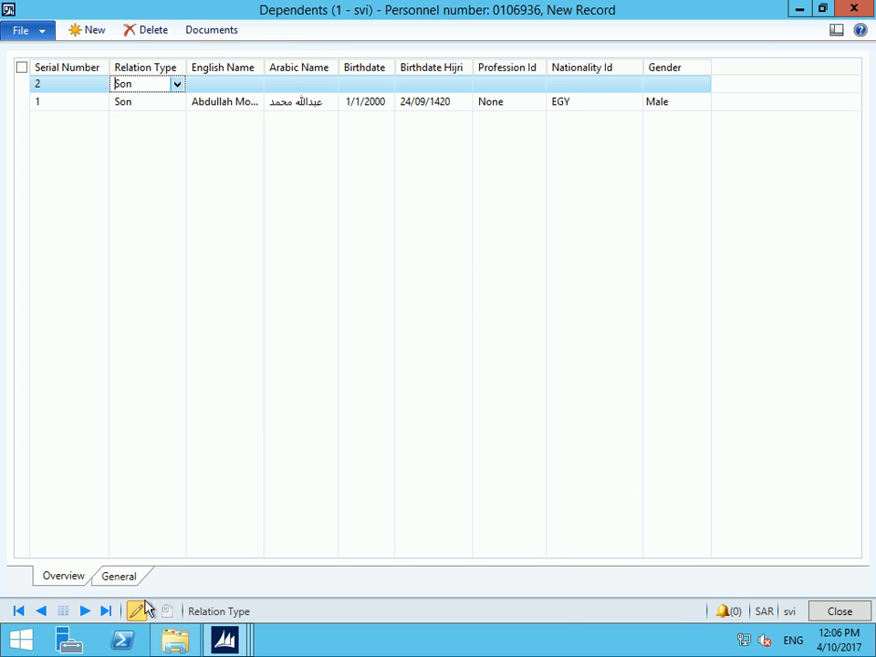
Refresh the Documents window's list and close it
mouse_move(224, 639)
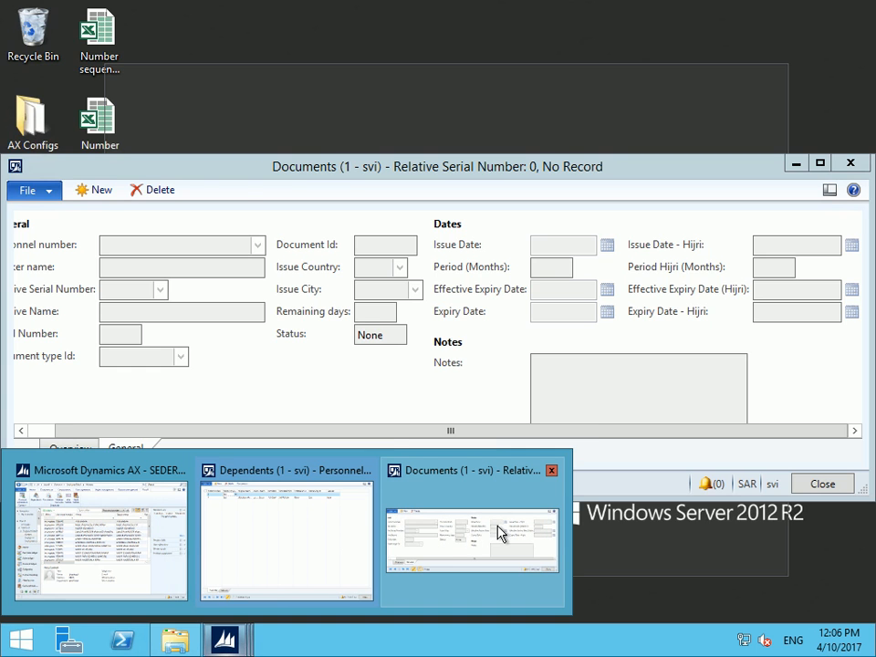
click(500, 534)
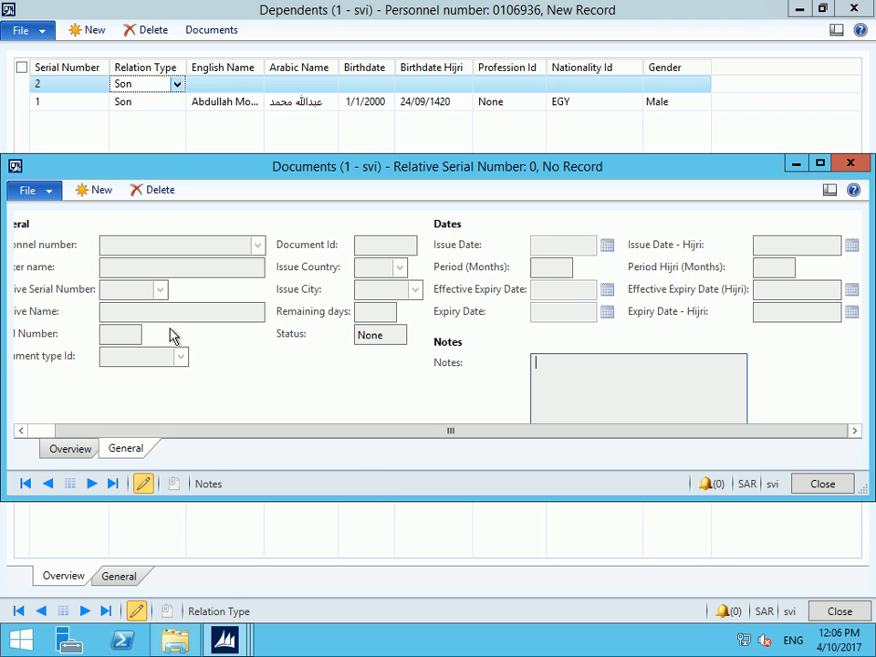
click(67, 448)
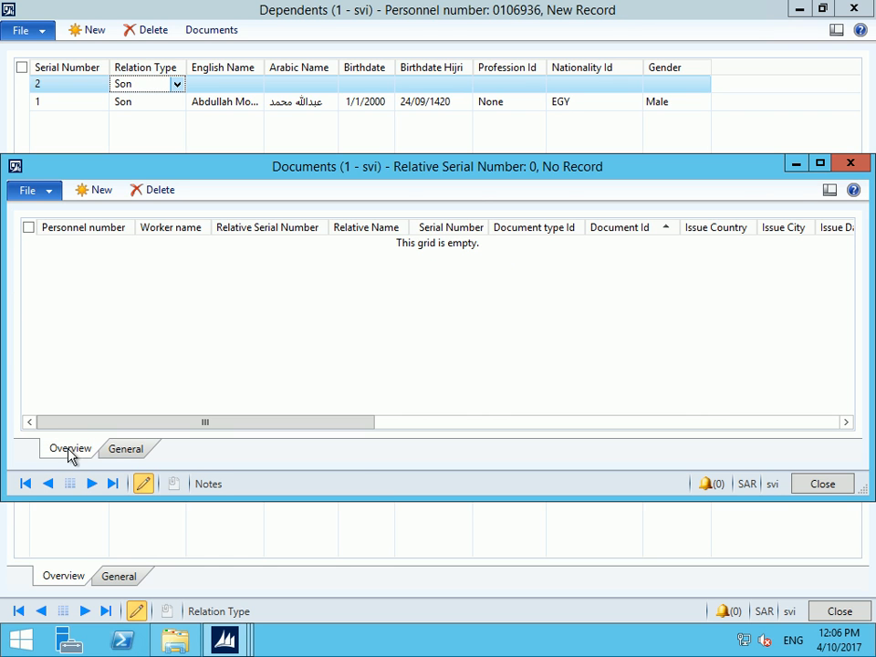
click(26, 192)
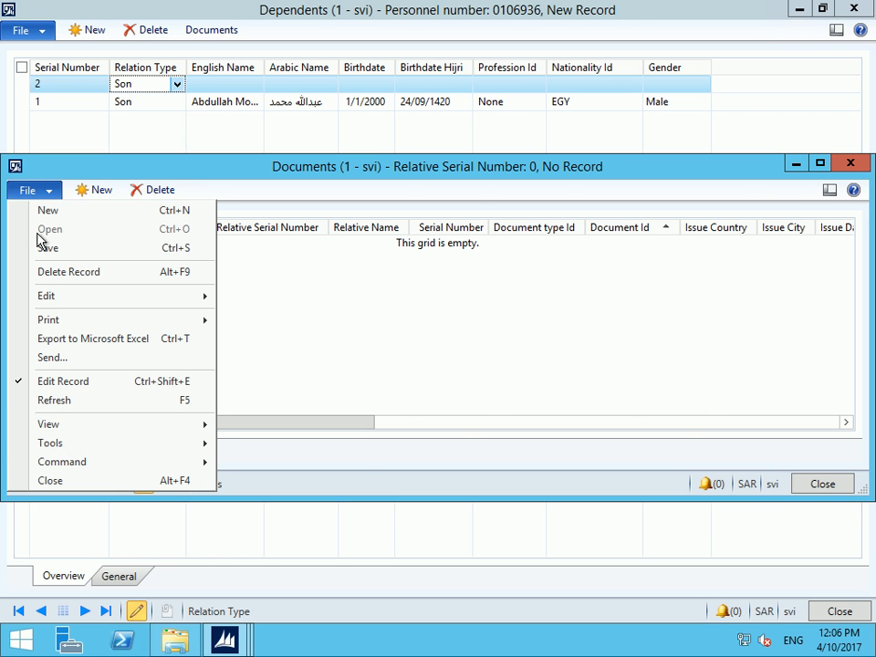
click(57, 407)
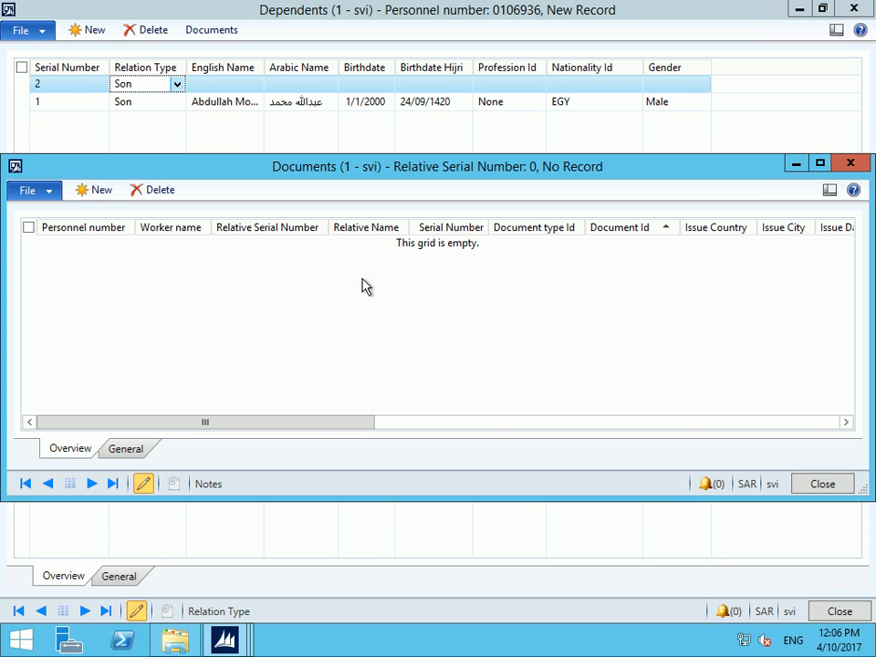
click(850, 163)
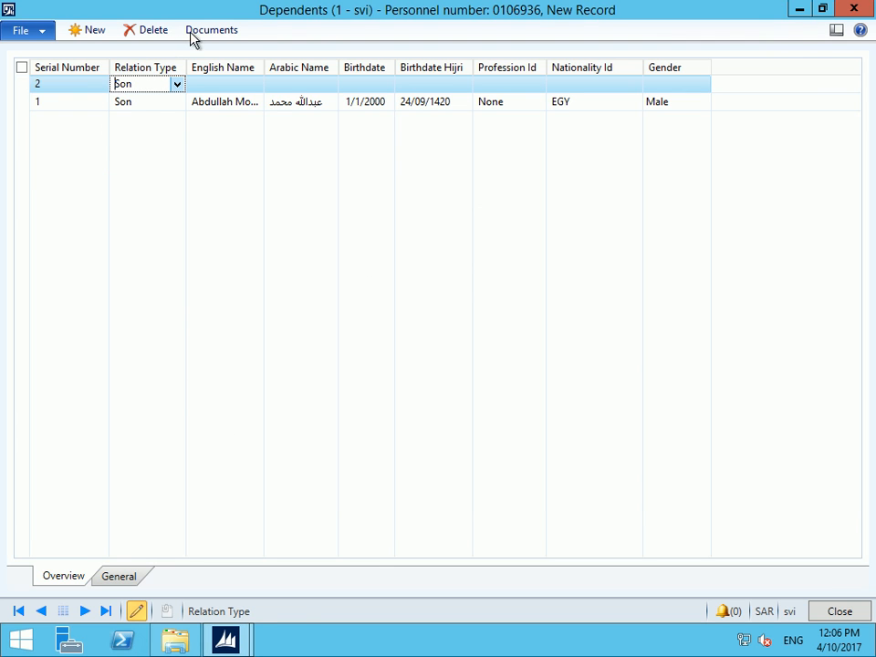
Review dependent 1's IQM document and delete a blank new document record
click(145, 31)
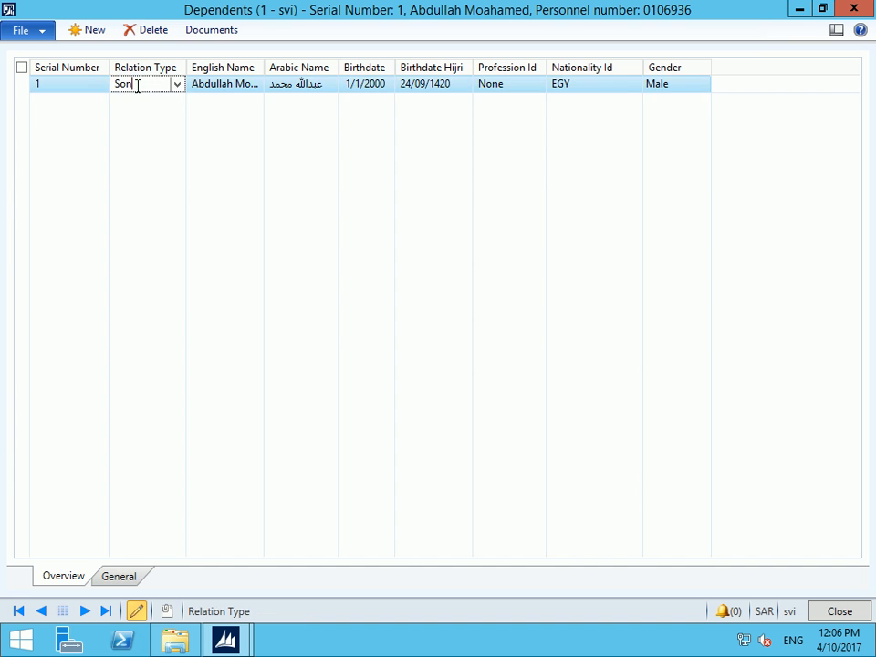
click(127, 577)
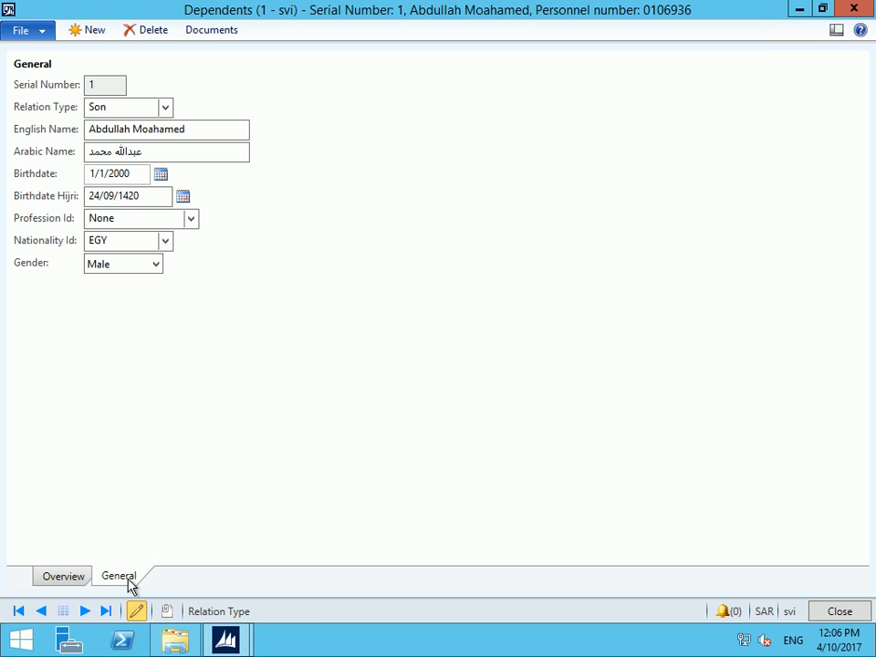
click(208, 30)
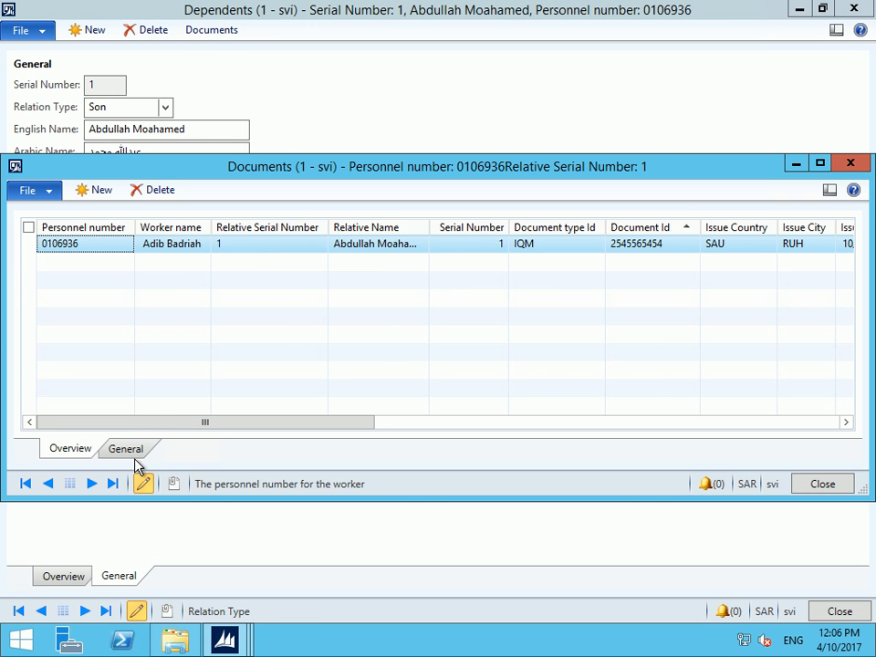
click(128, 450)
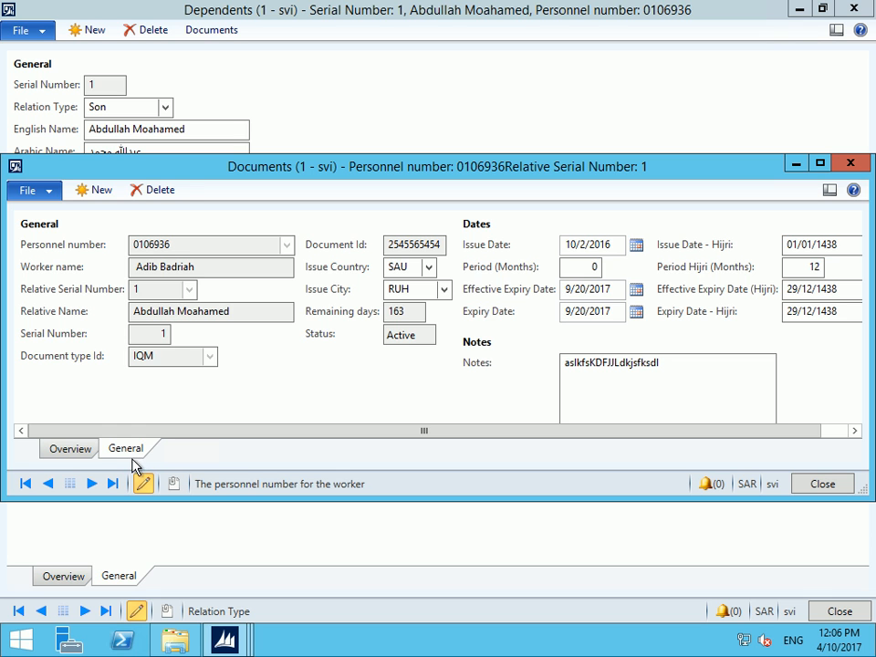
click(56, 451)
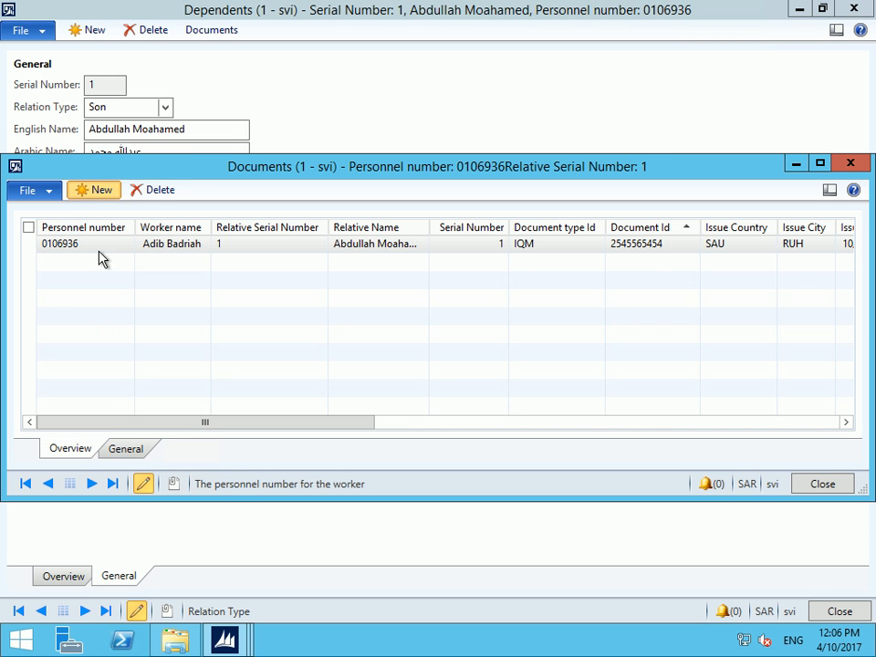
click(94, 190)
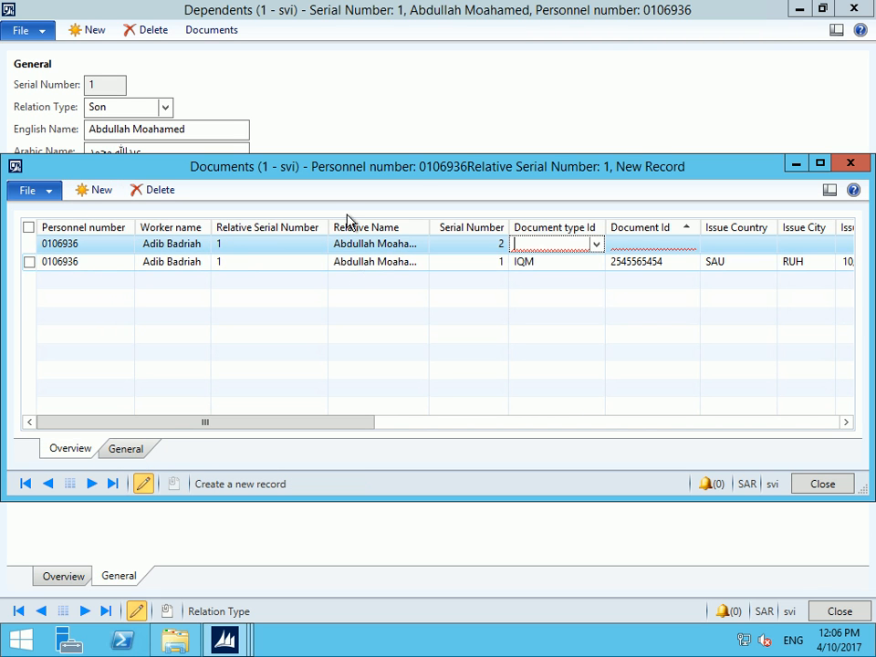
click(159, 189)
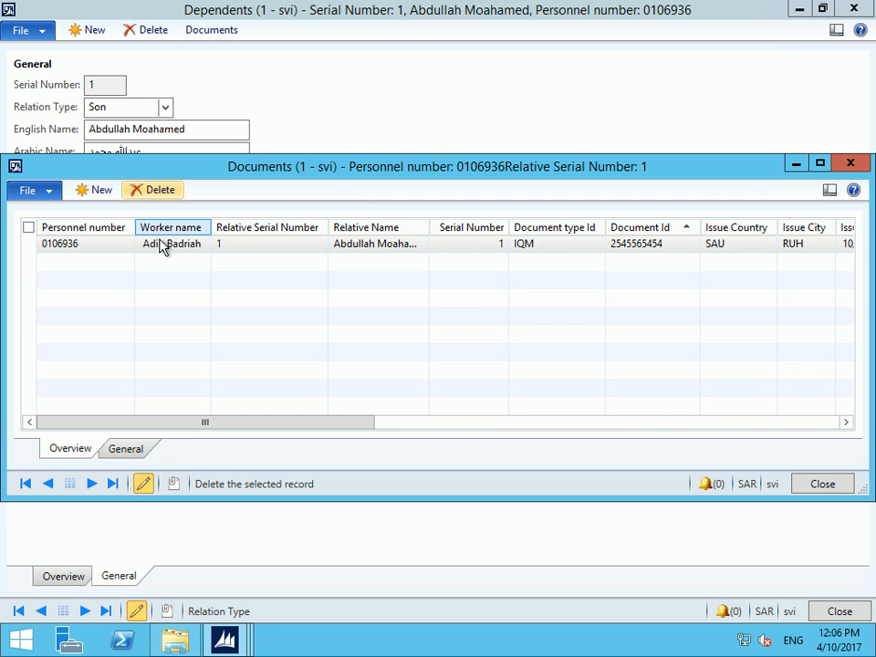
key(Escape)
Discard an unwanted new dependent row and close the Dependents window
click(64, 579)
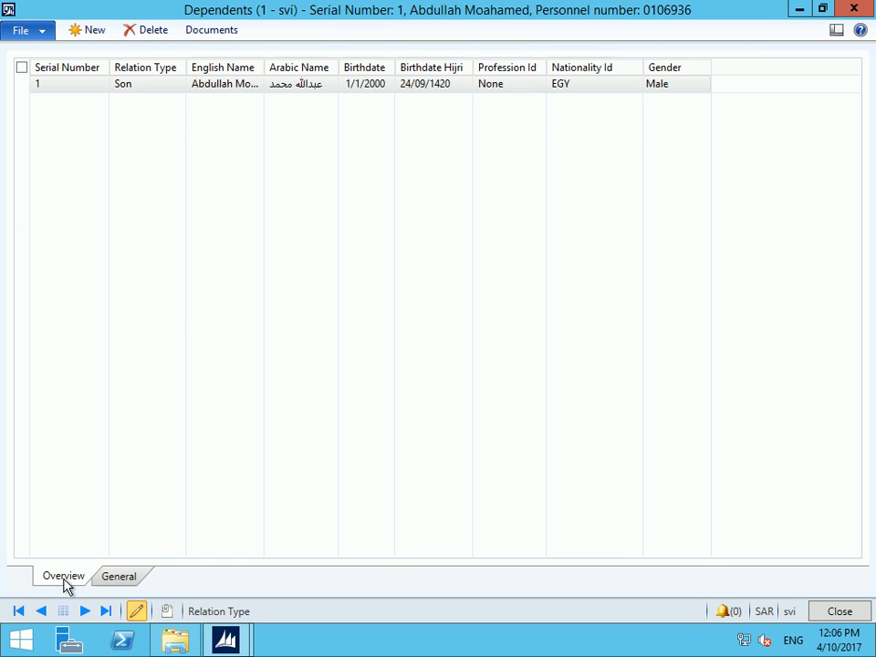
click(90, 31)
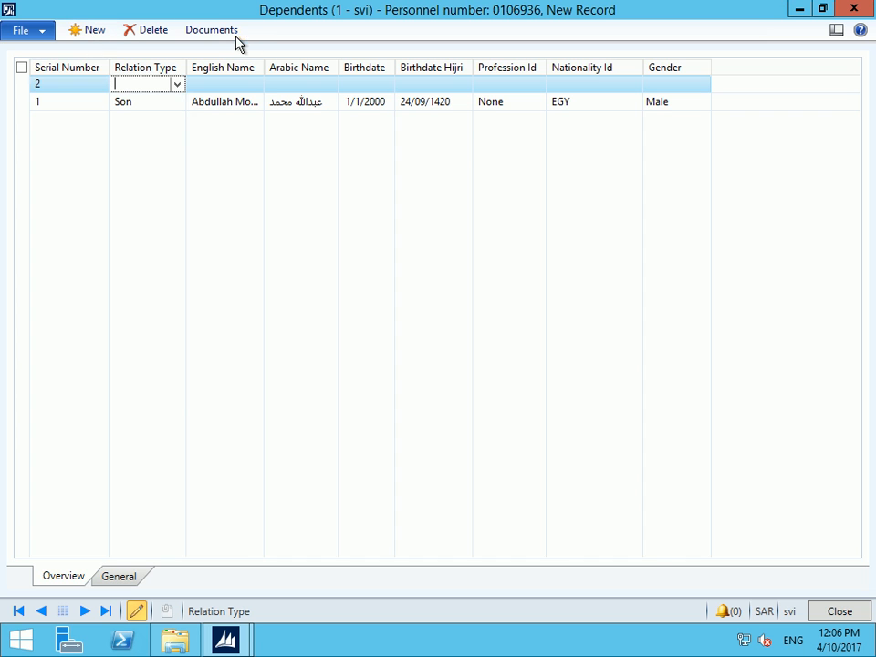
click(151, 29)
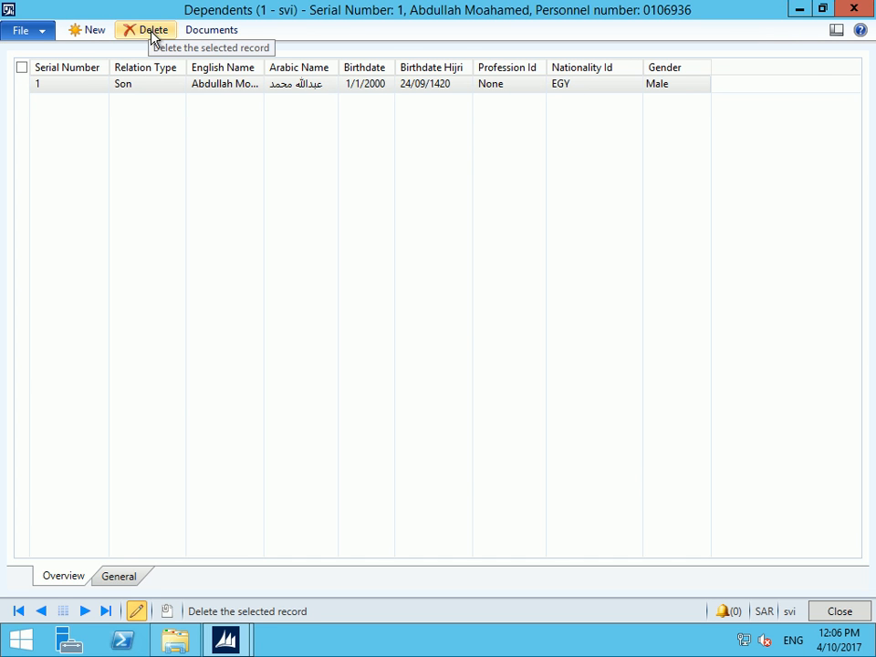
key(Escape)
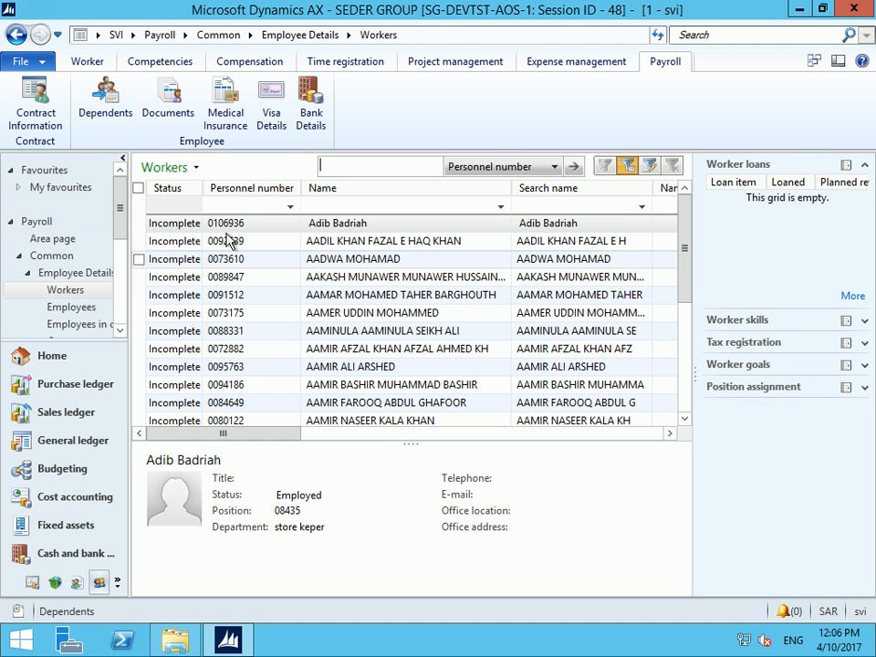
Sort workers by personnel number descending and select worker 99999
click(240, 186)
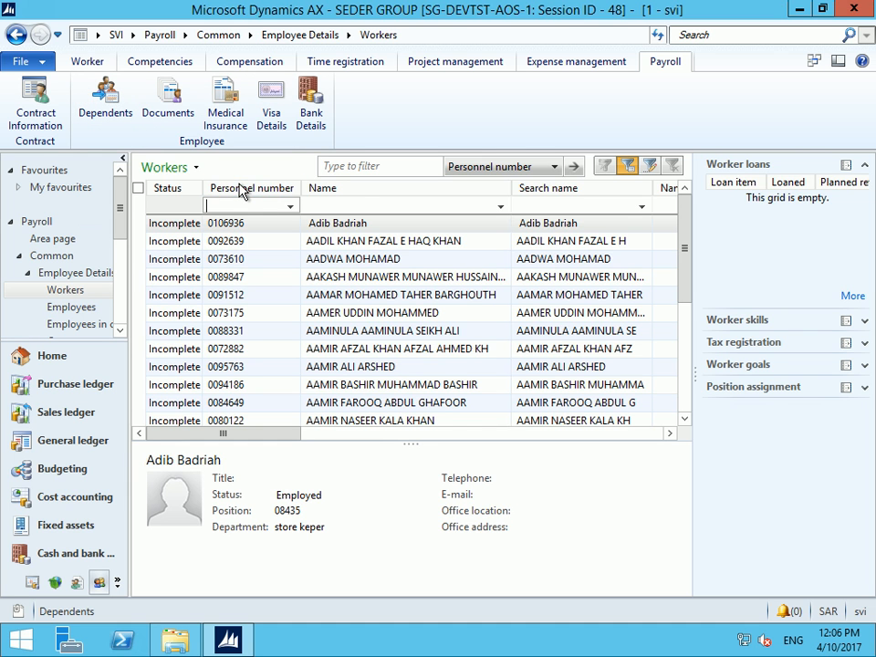
click(241, 188)
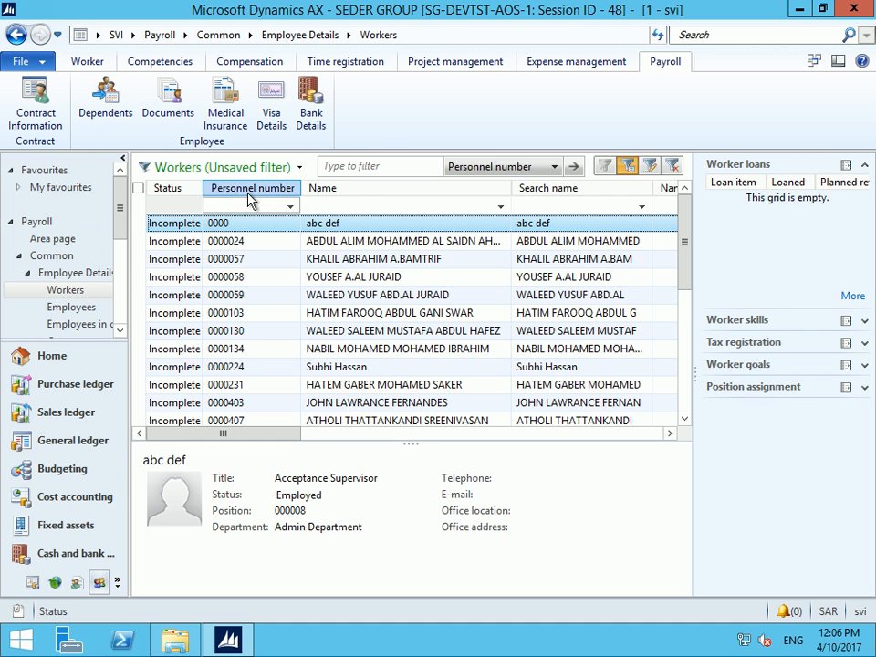
click(249, 193)
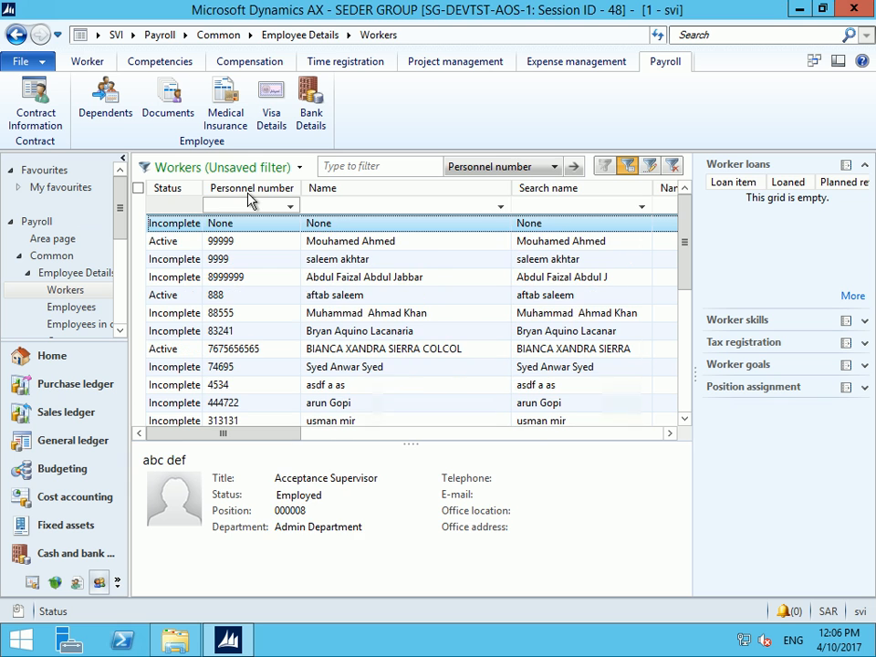
click(245, 243)
Add a new document for worker 99999 with document type PSP
click(173, 118)
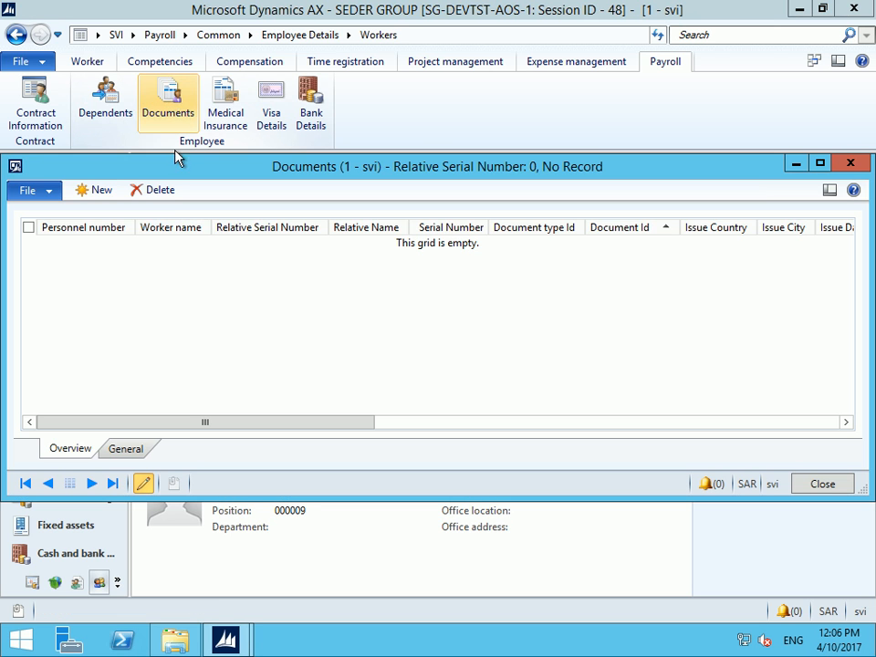
click(99, 191)
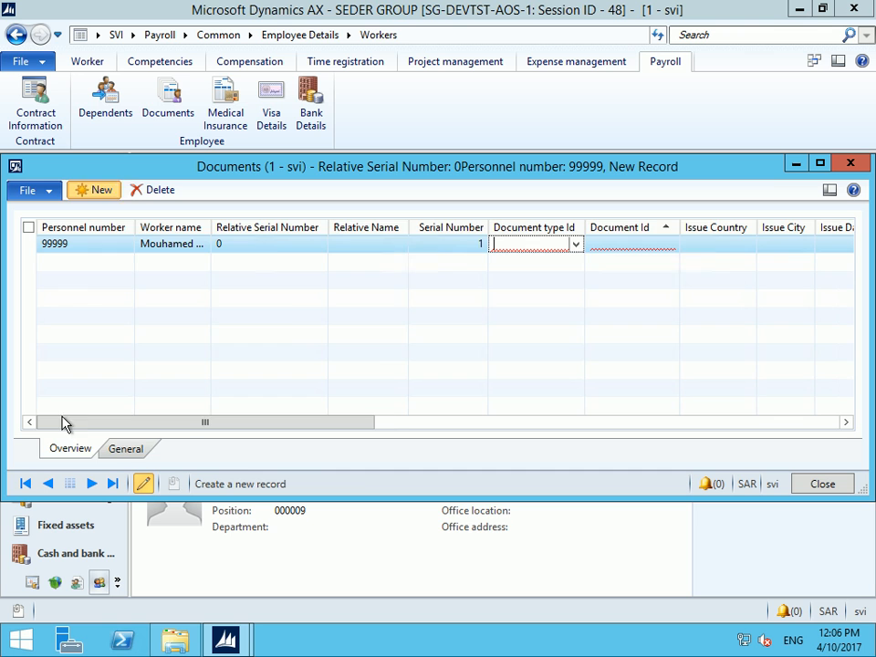
click(119, 449)
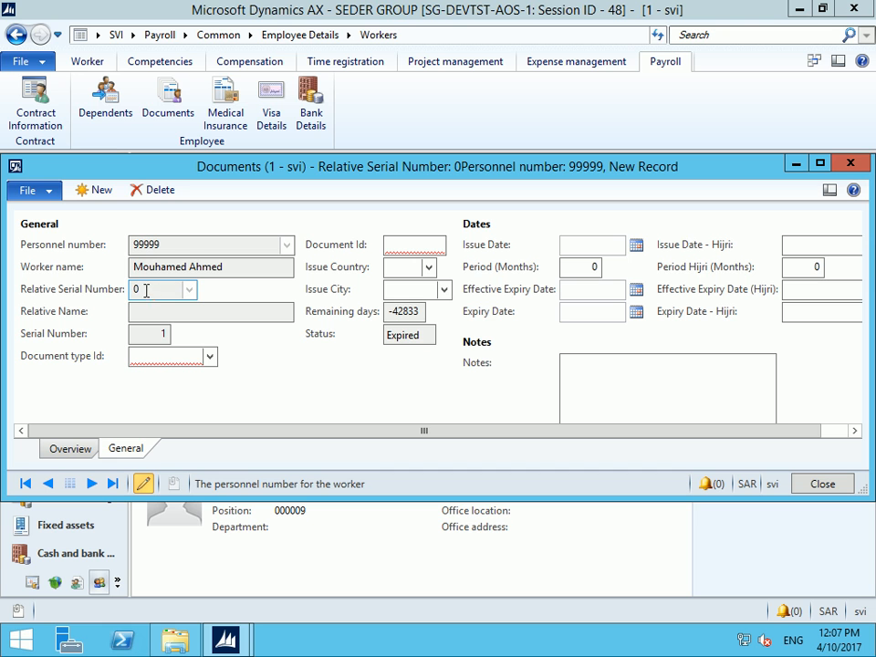
click(210, 359)
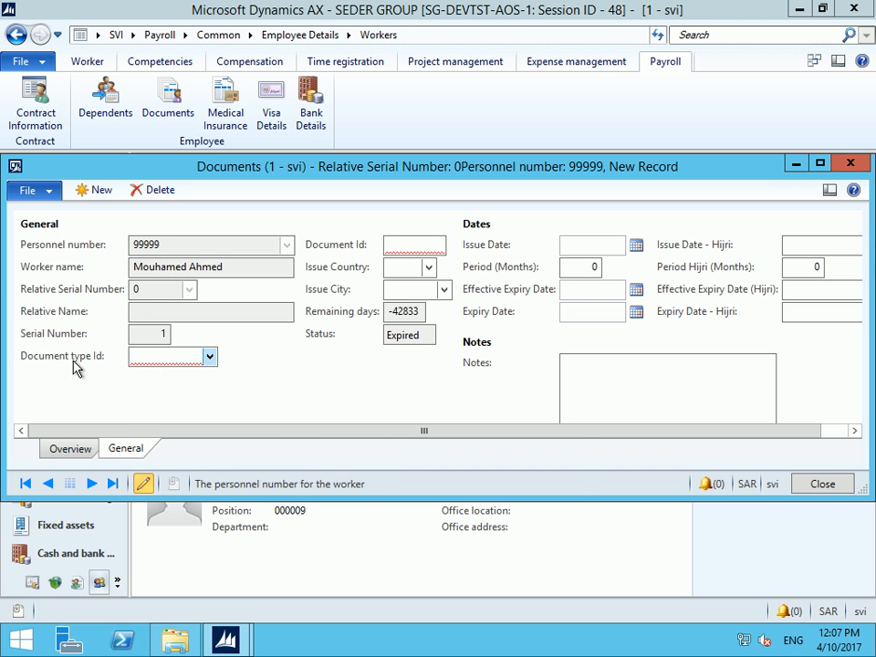
click(269, 493)
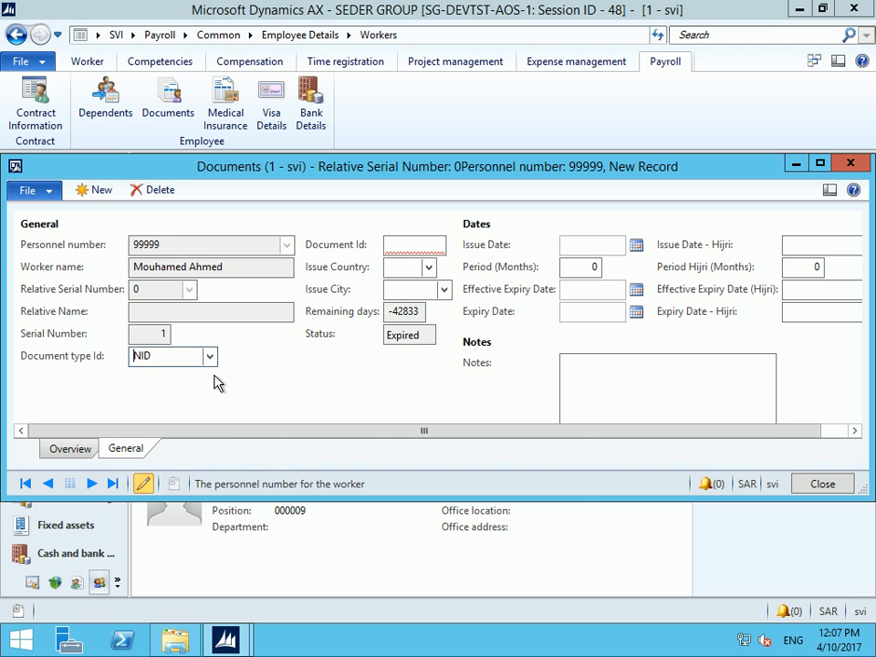
click(211, 357)
click(283, 507)
Enter the passport's document number and issue country EGY
click(427, 249)
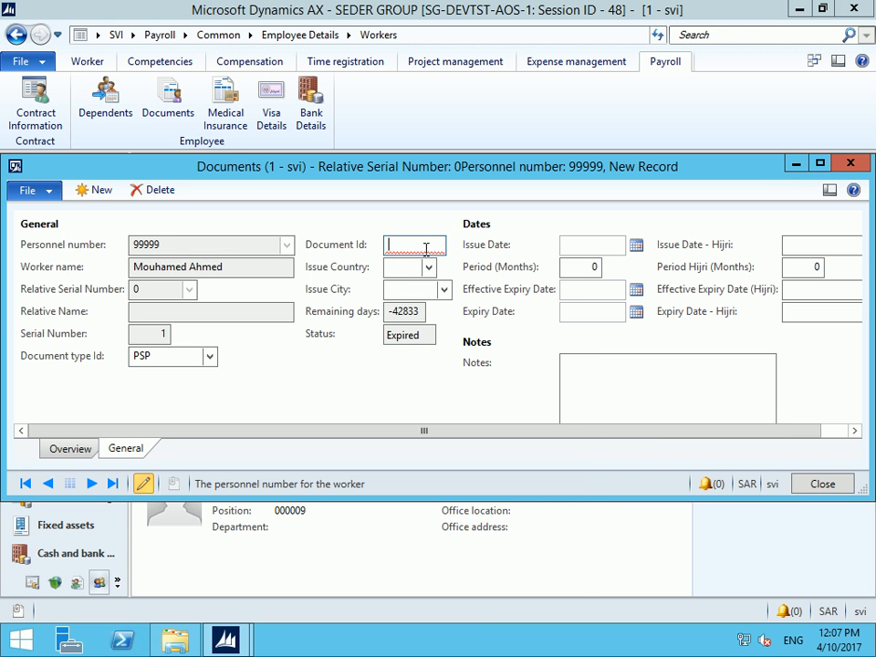
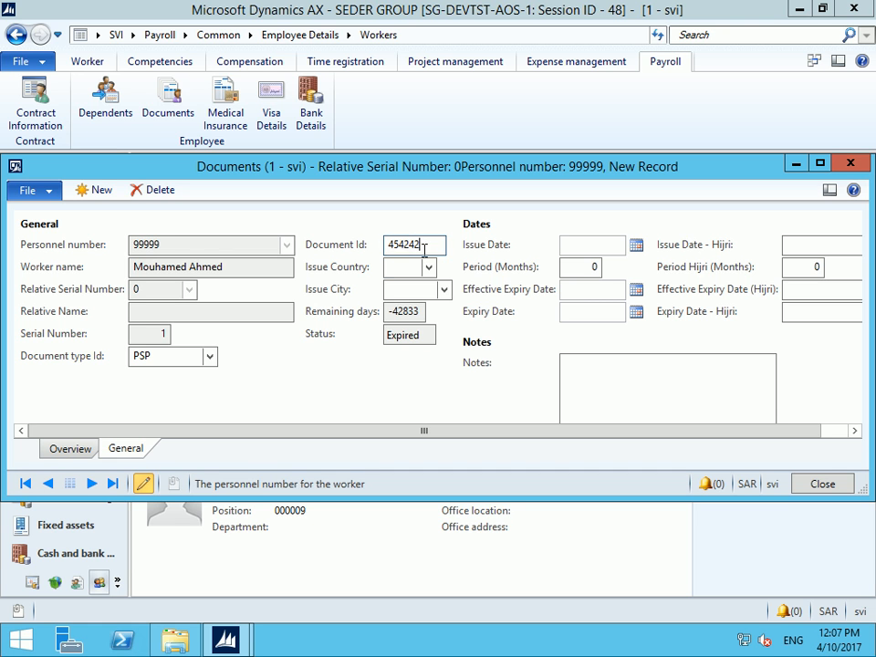
click(428, 268)
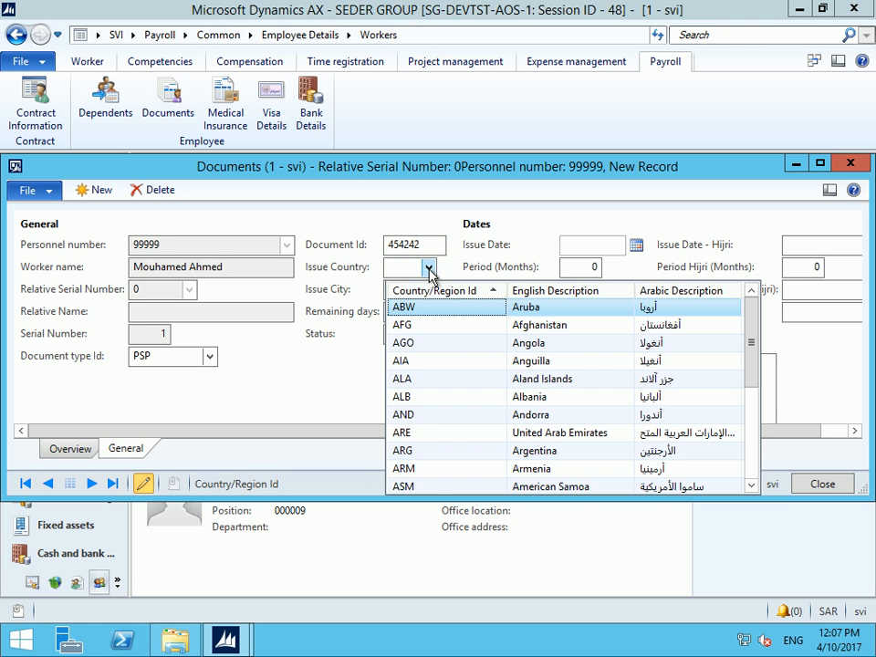
click(399, 268)
text(egu)
key(BackSpace)
text(y)
key(Tab)
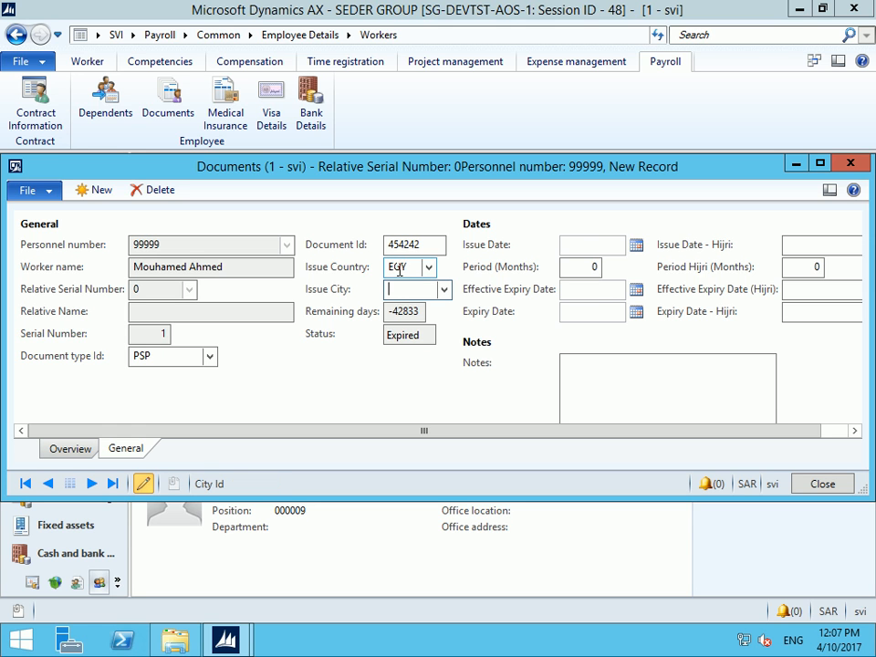
click(577, 244)
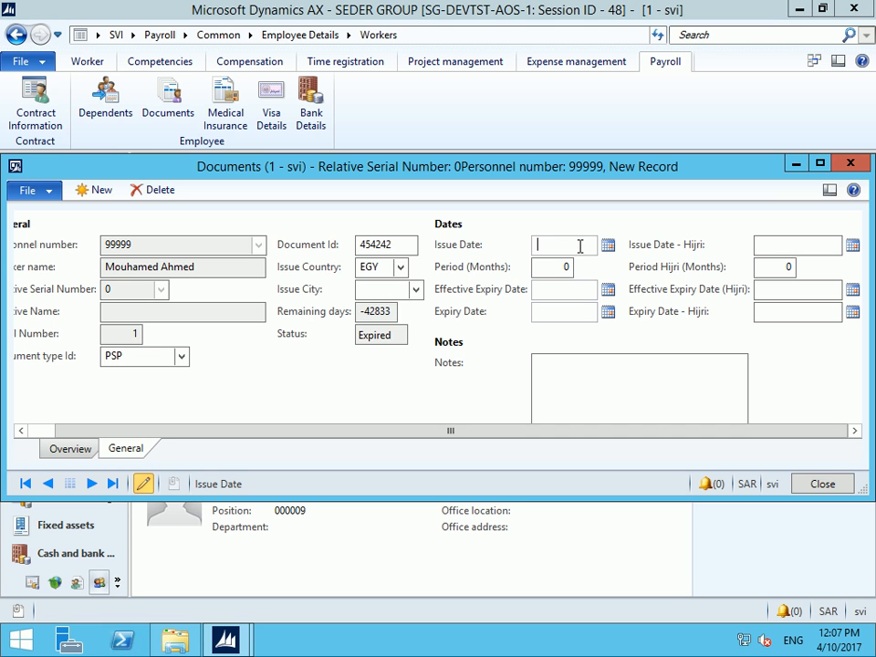
Set the passport's issue date to 1/1/2011 with a 120-month period
text(010100)
key(Tab)
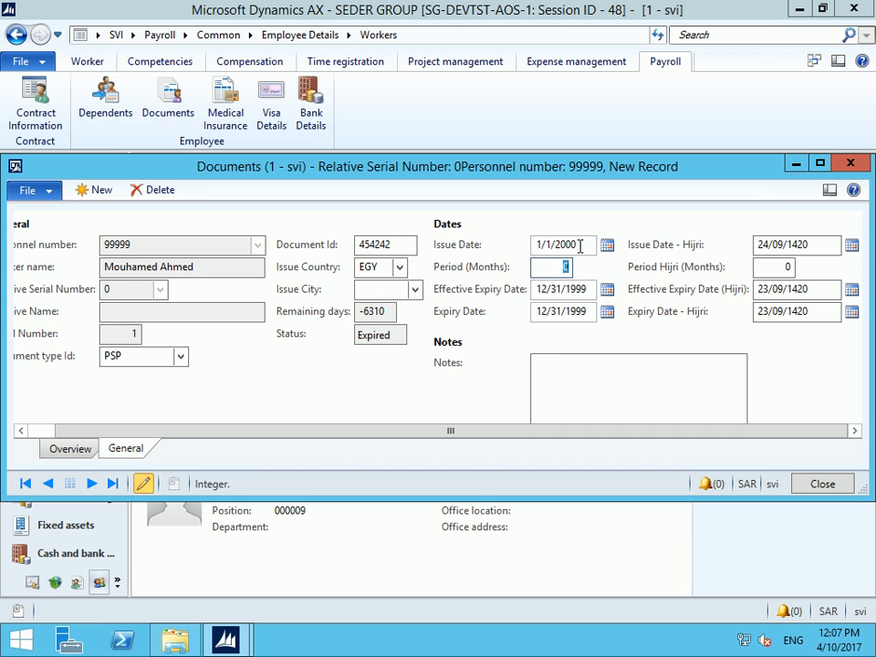
text(120)
key(Tab)
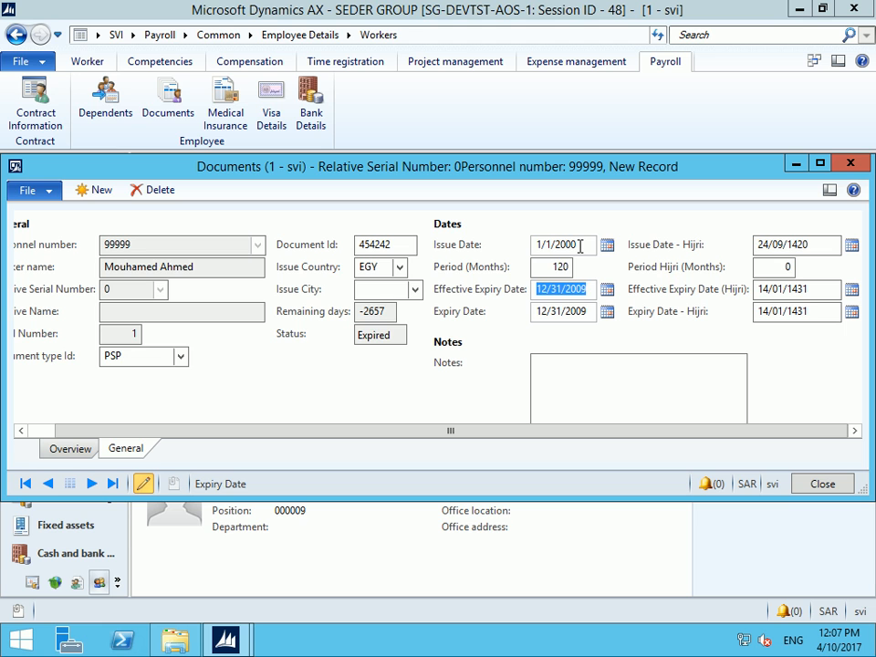
click(565, 243)
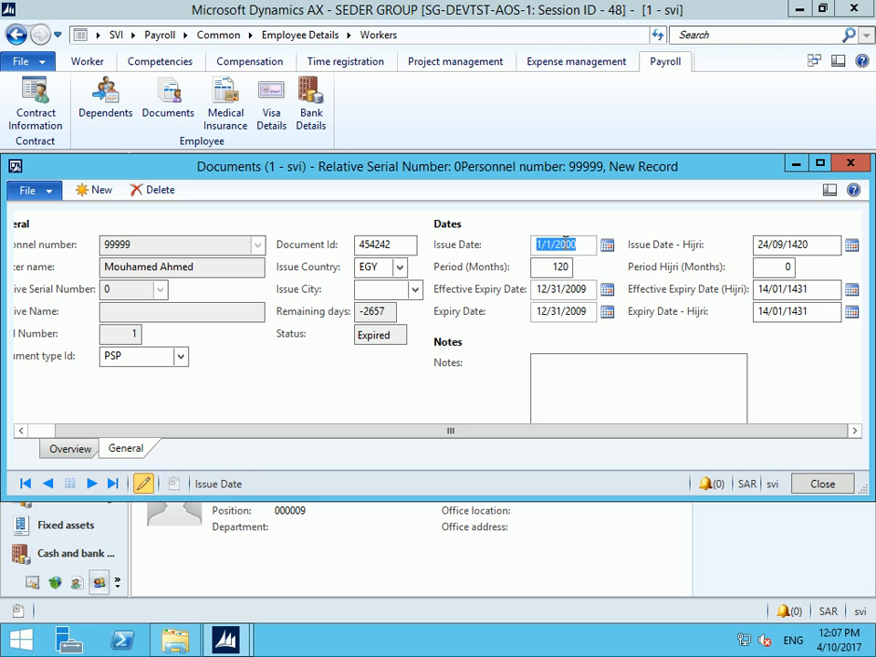
drag(566, 244, 598, 236)
double_click(574, 244)
text(20)
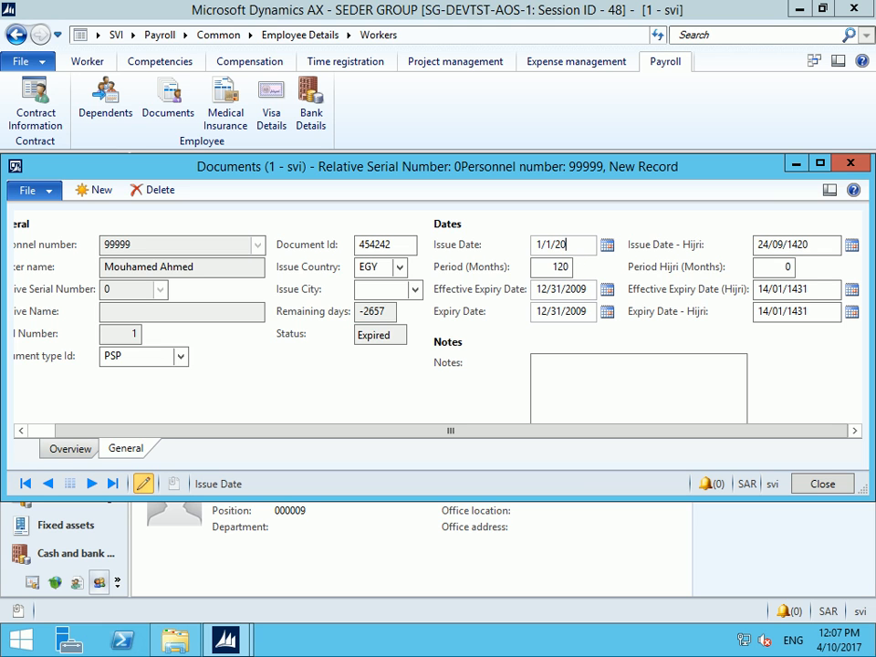
text(11)
key(Tab)
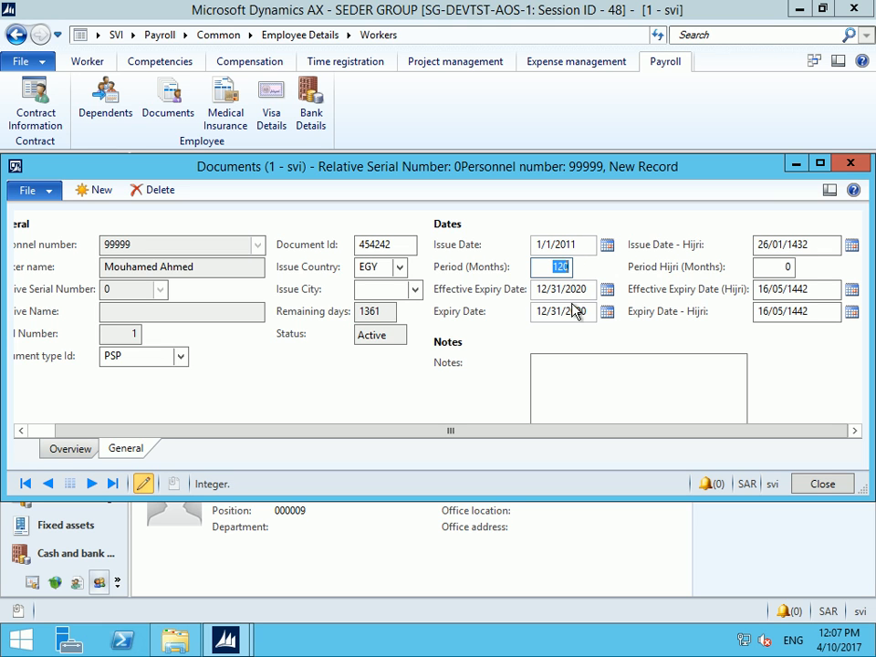
Check the 12/31/2020 expiry date and close the Documents window
click(570, 290)
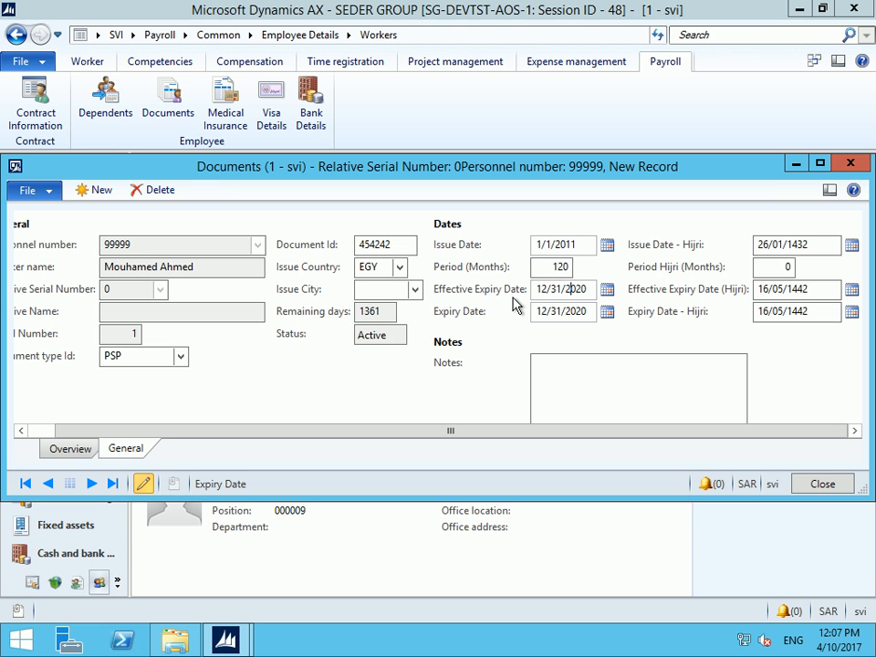
click(513, 297)
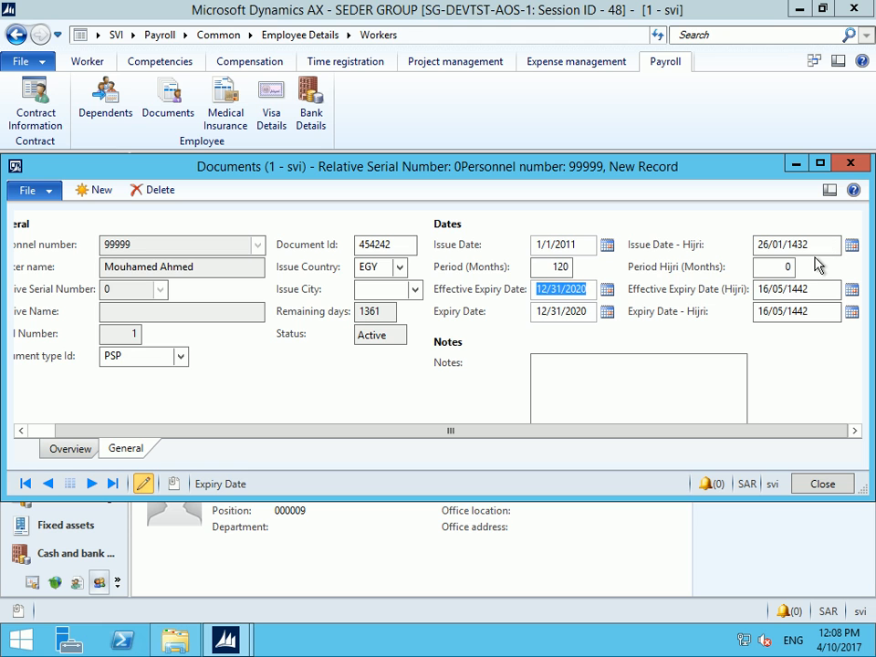
click(685, 388)
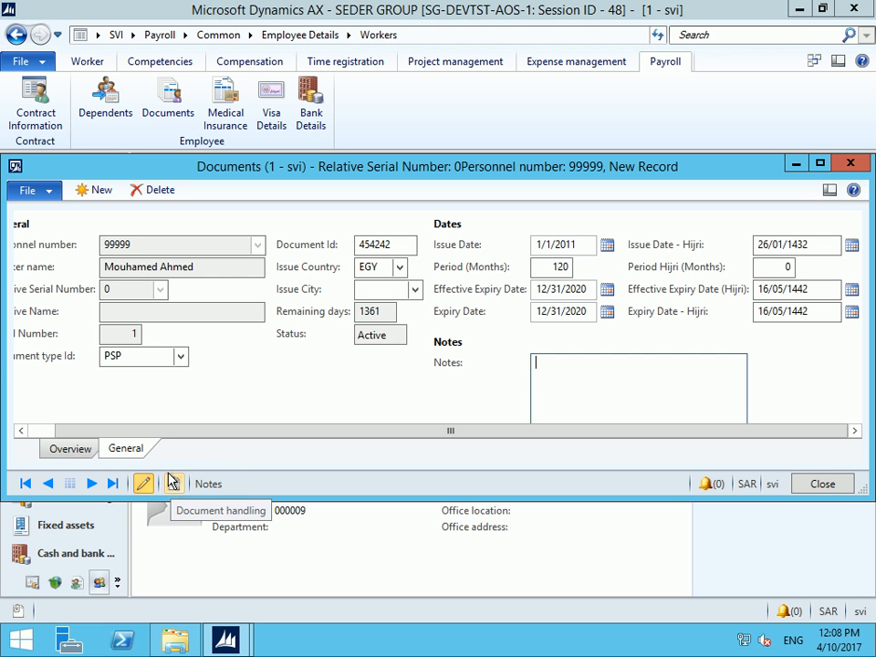
key(Escape)
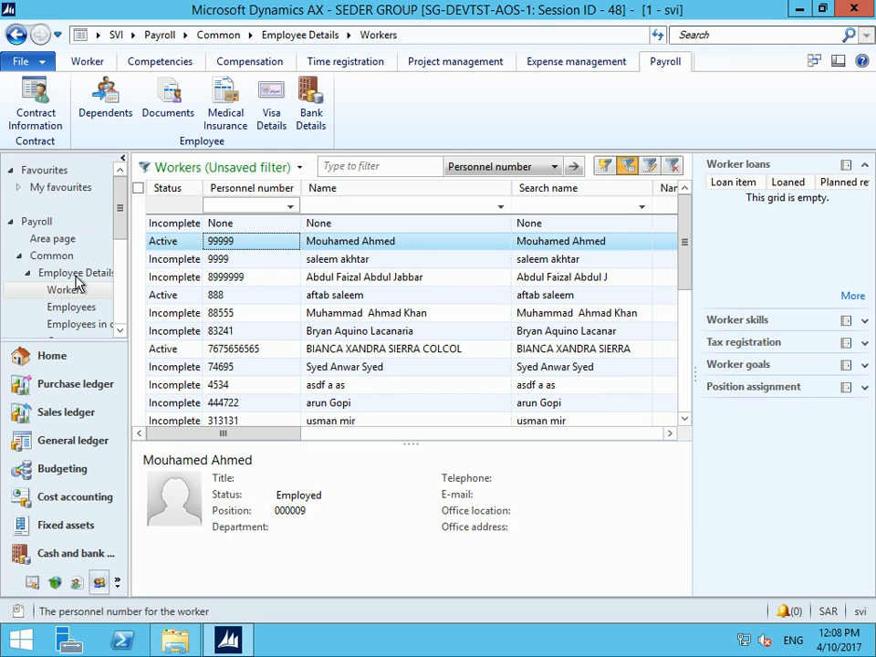
Add a new medical insurance record for worker 99999 and enter its insurance number
click(225, 101)
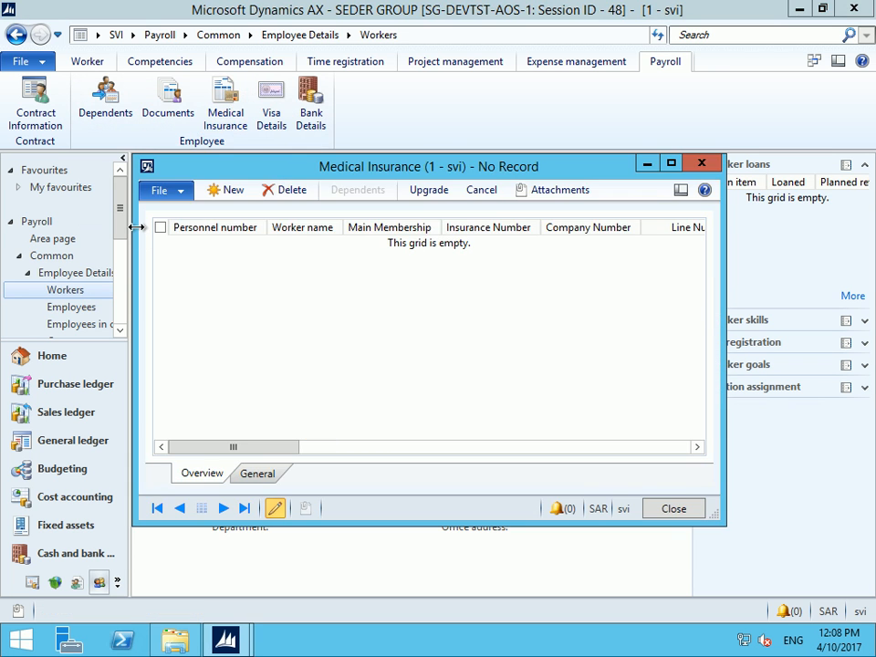
click(228, 192)
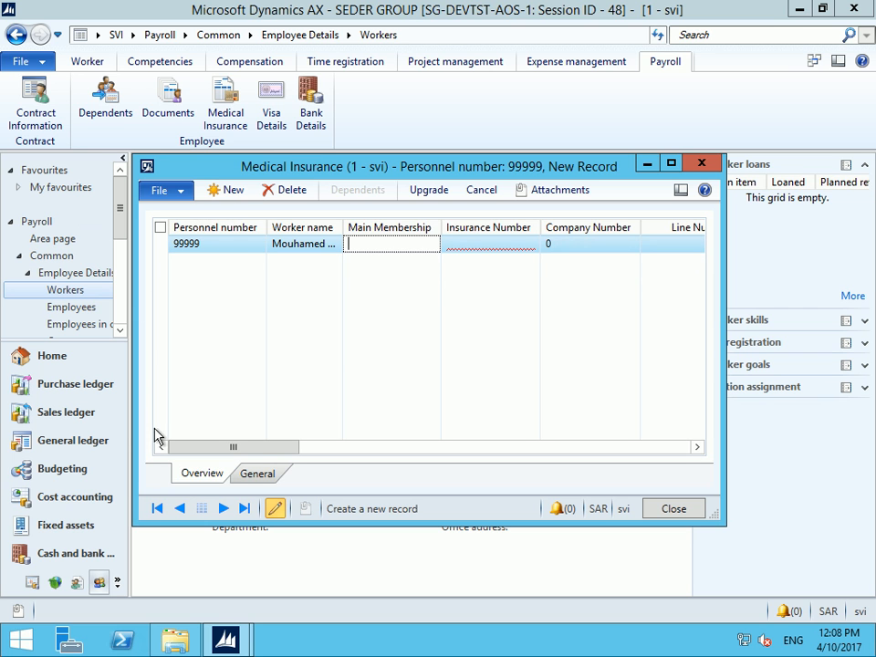
click(259, 473)
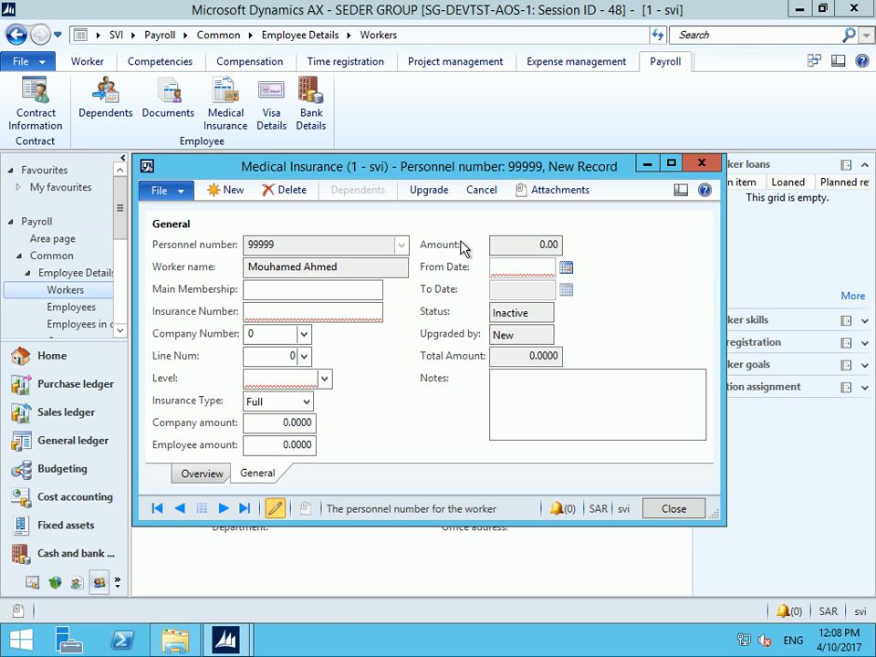
click(673, 166)
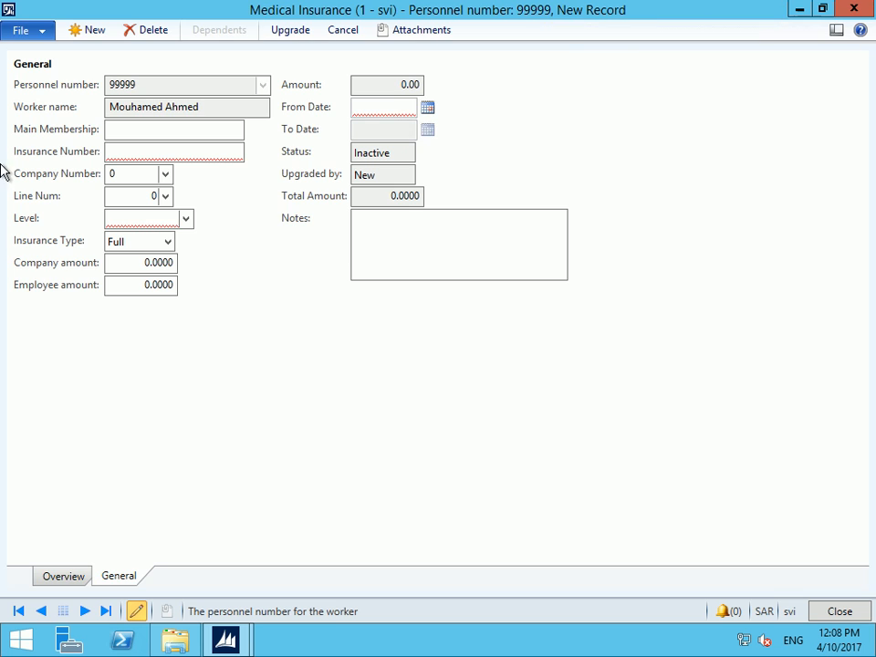
click(138, 152)
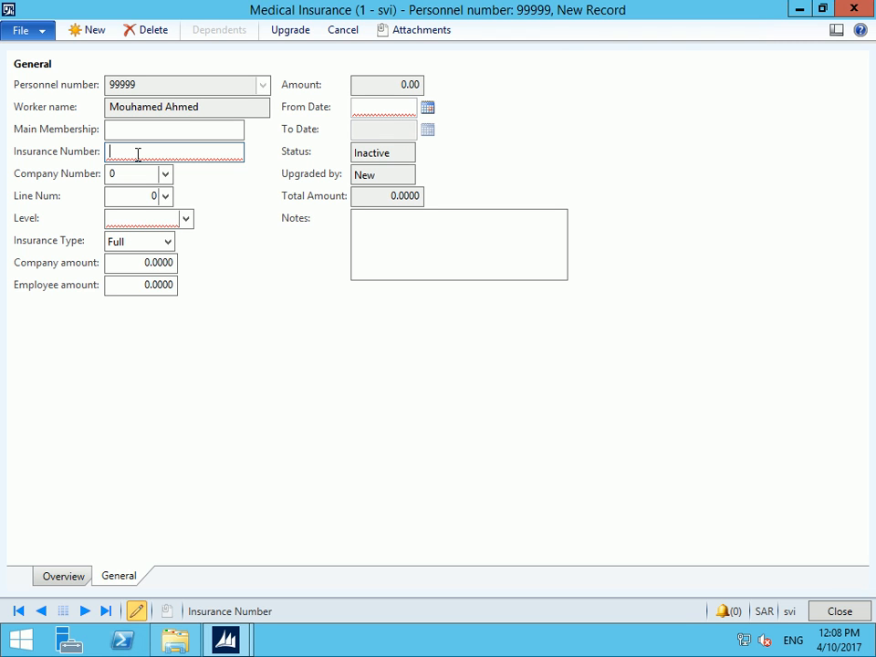
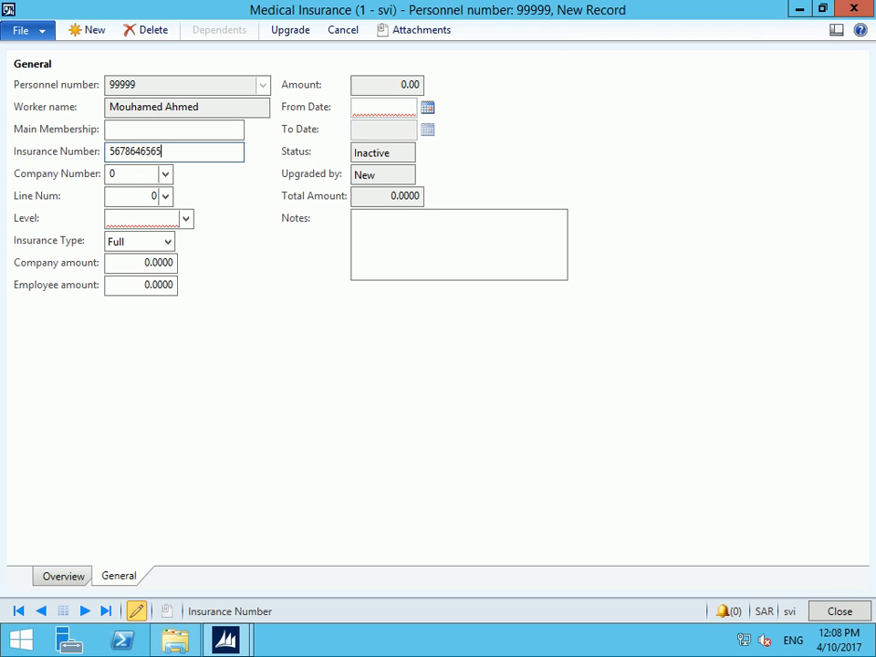
key(Tab)
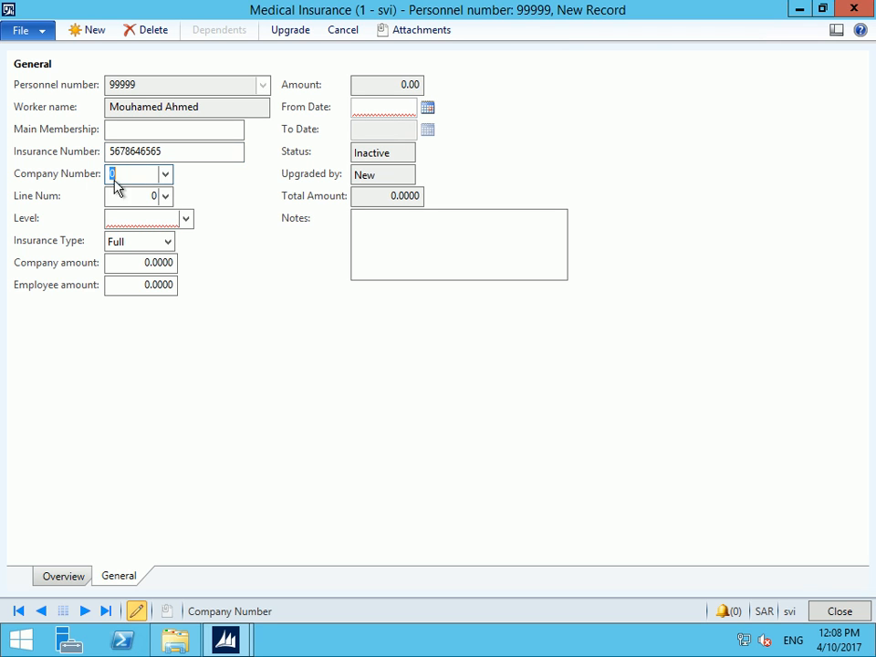
Choose insurance company 1 (Al Ahlia) and policy line 1
click(167, 178)
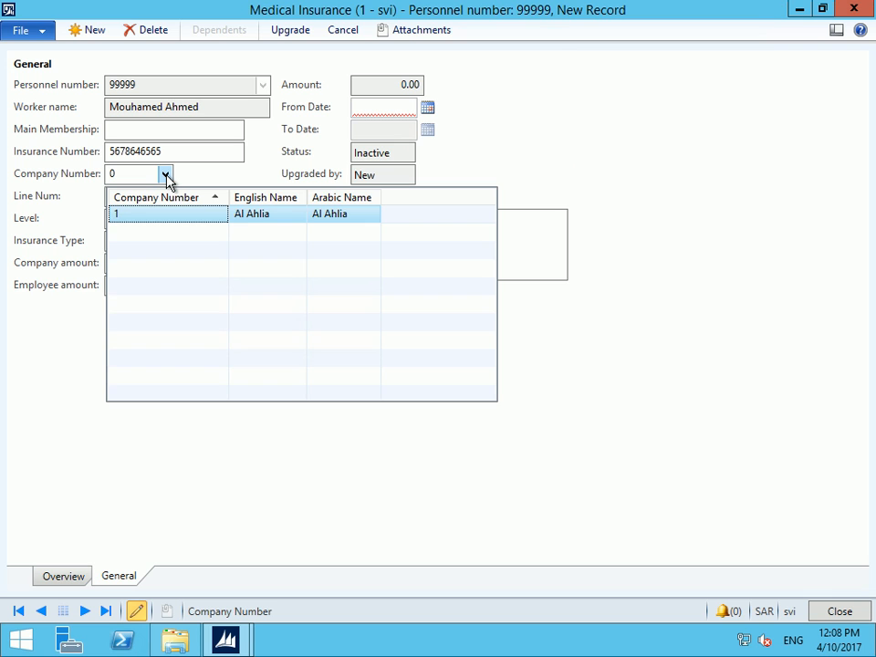
click(259, 216)
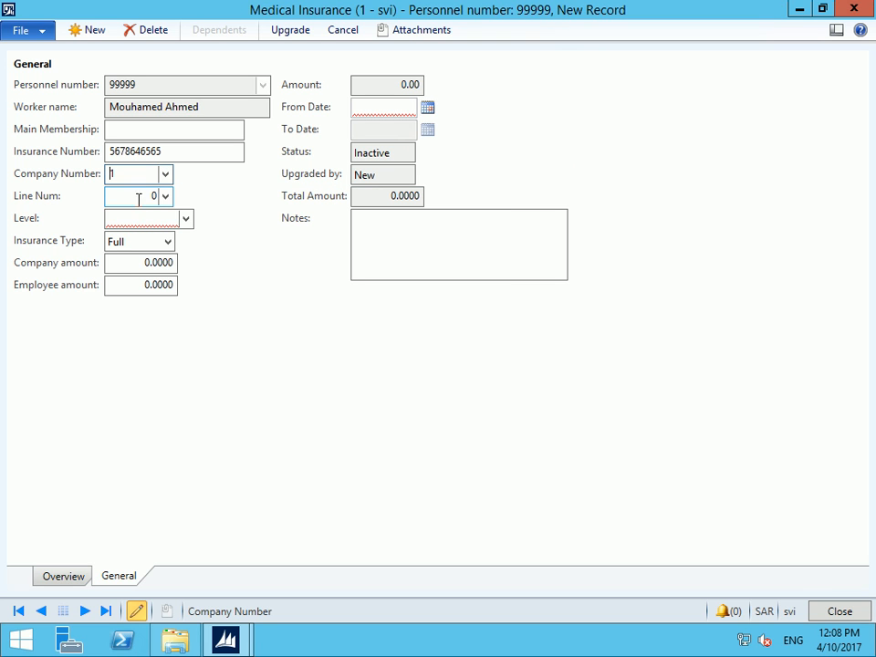
click(167, 197)
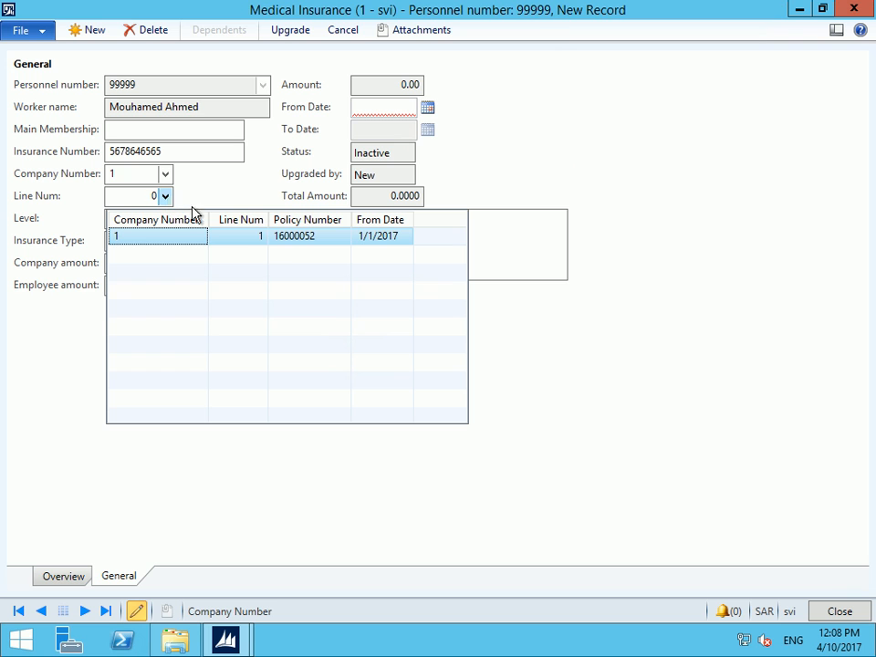
click(310, 237)
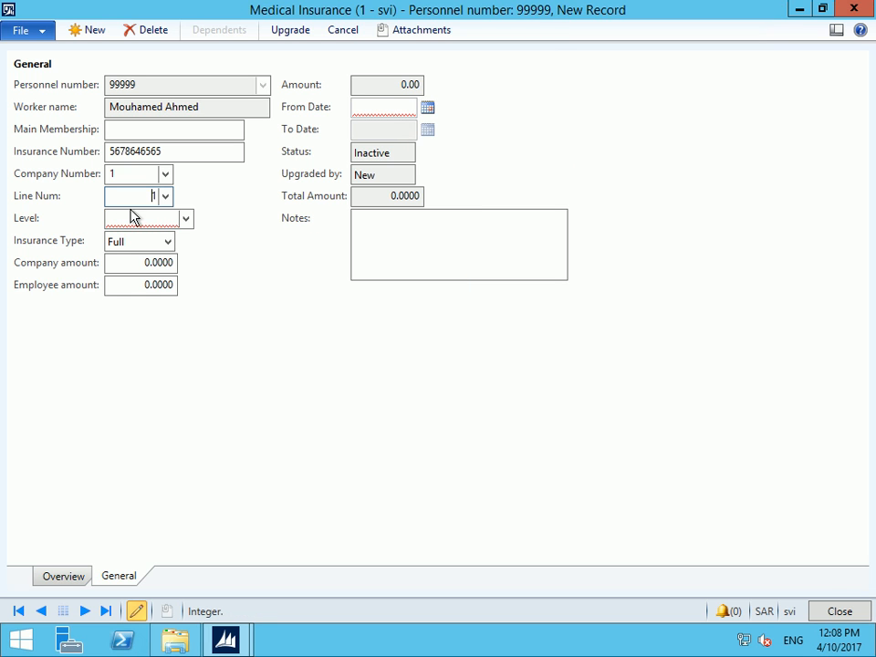
click(130, 217)
click(186, 224)
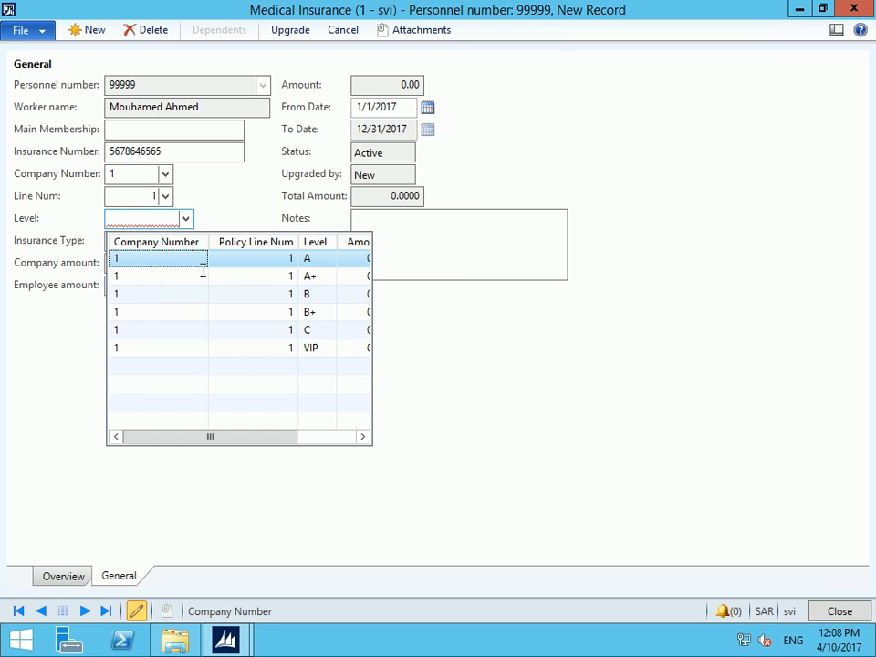
Choose coverage level A, company amount 2,500 and employee amount 1,000
click(314, 260)
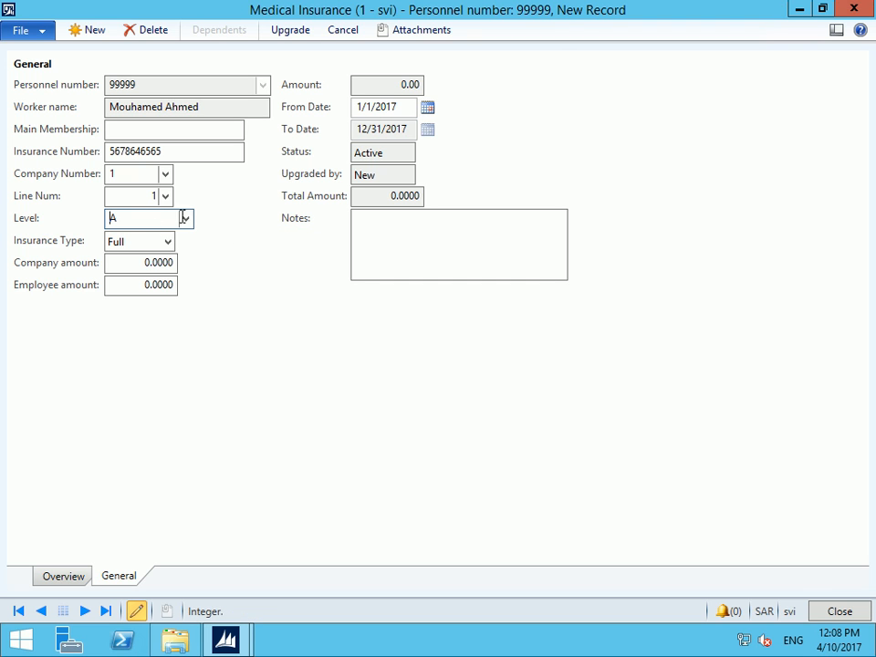
click(152, 263)
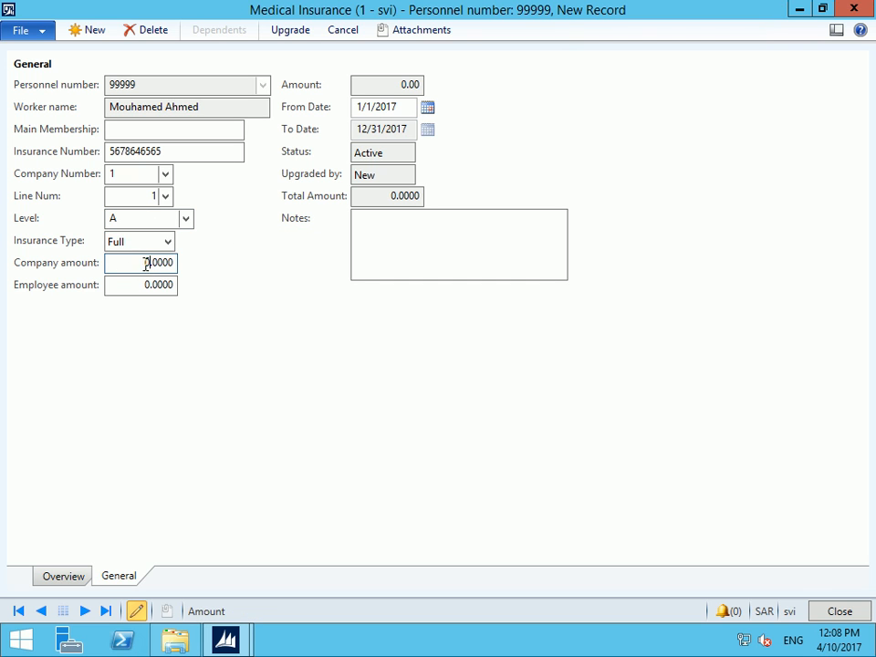
double_click(152, 263)
text(2500)
key(Tab)
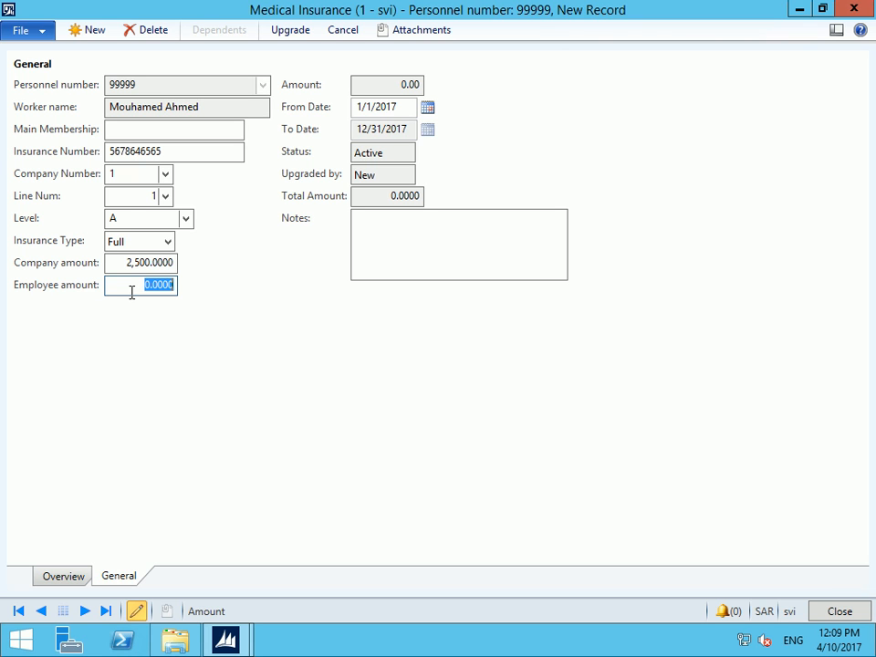
text(100)
key(Tab)
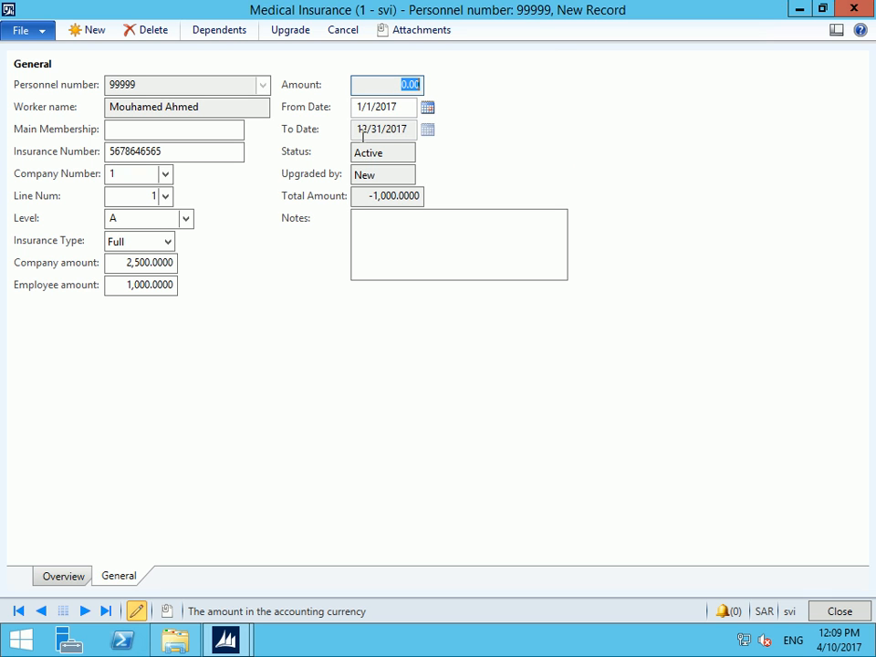
Try adding a dependent insurance line, find no serial numbers available, and close both windows
click(219, 31)
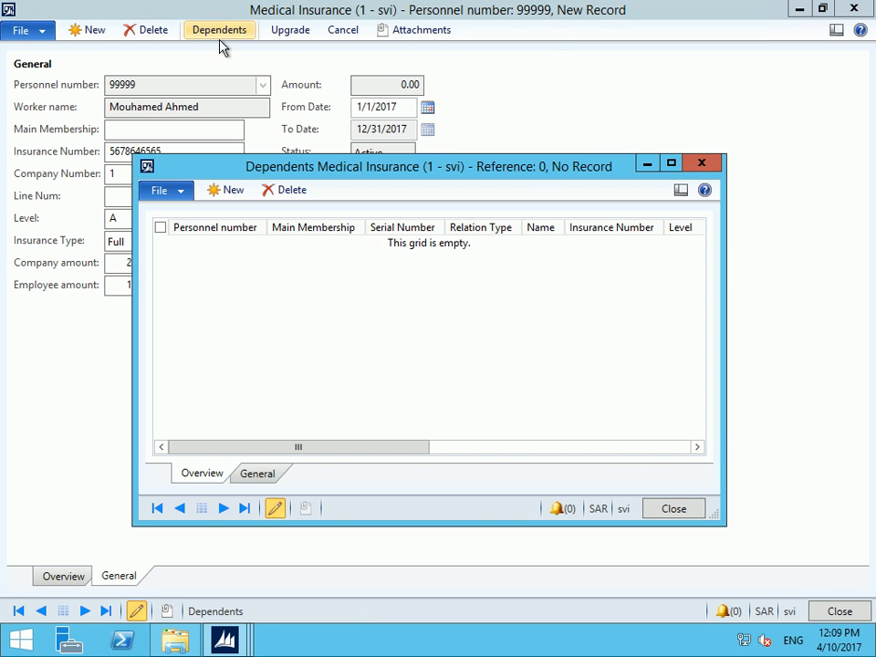
click(227, 190)
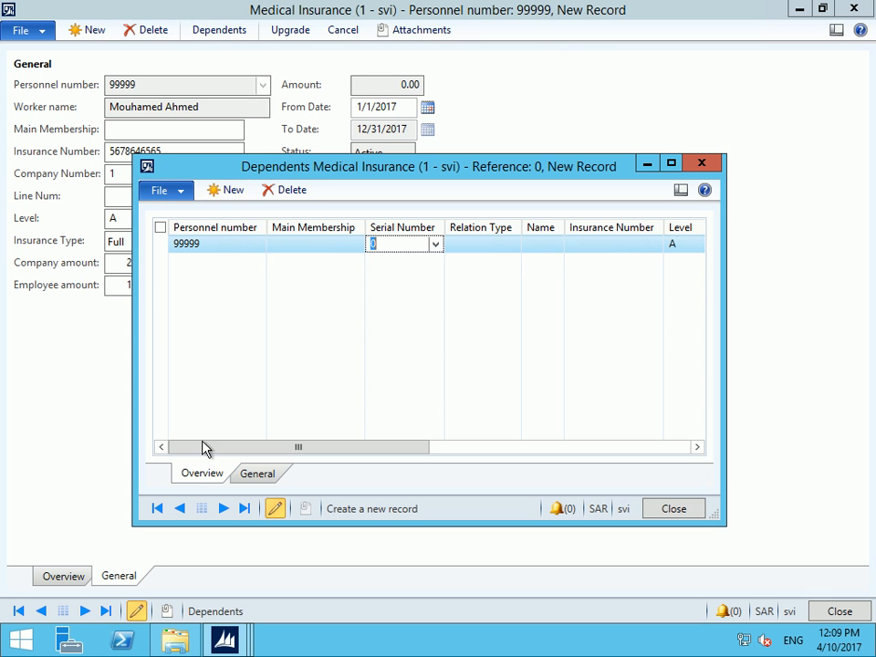
click(252, 476)
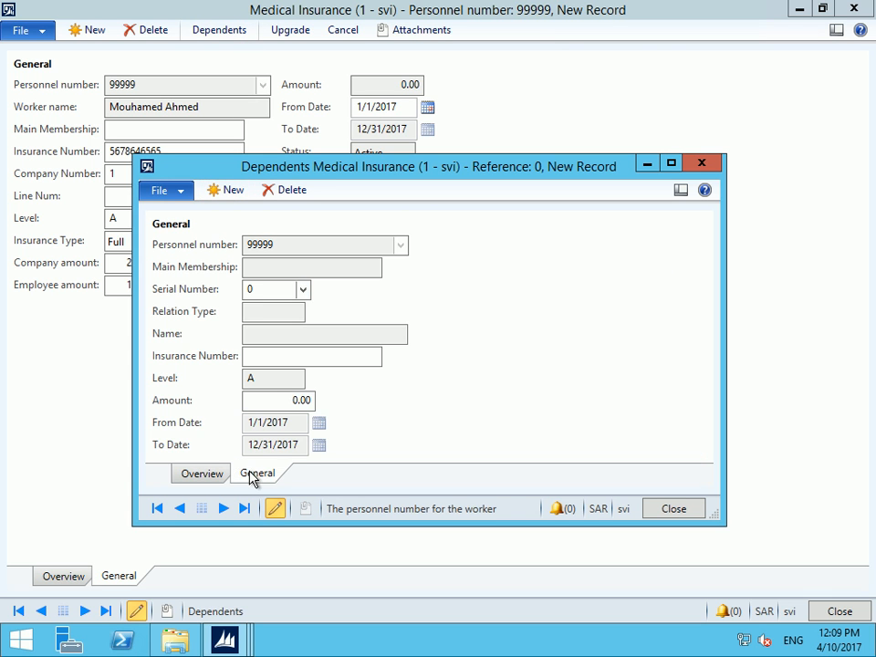
click(303, 291)
click(303, 290)
click(303, 289)
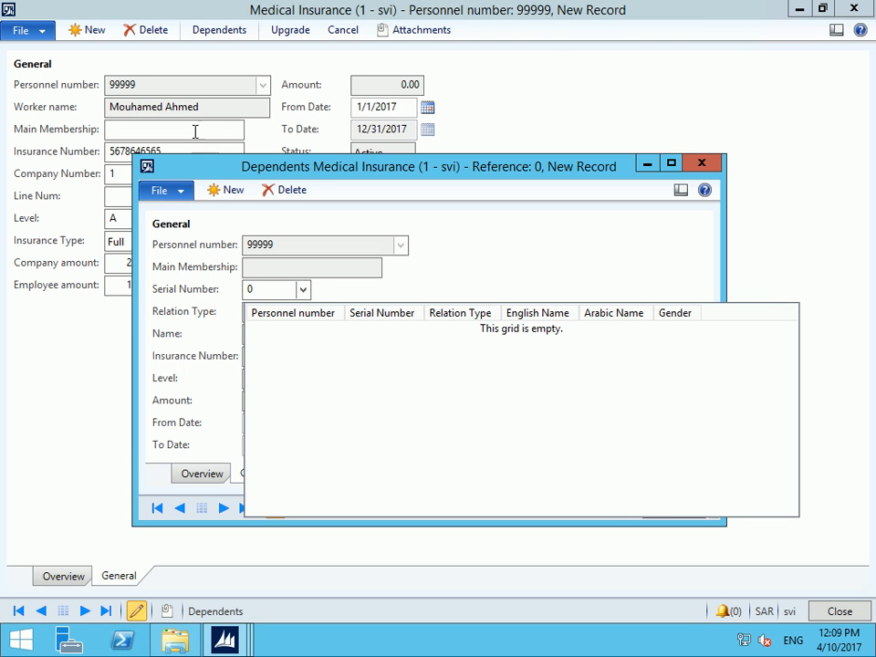
click(303, 289)
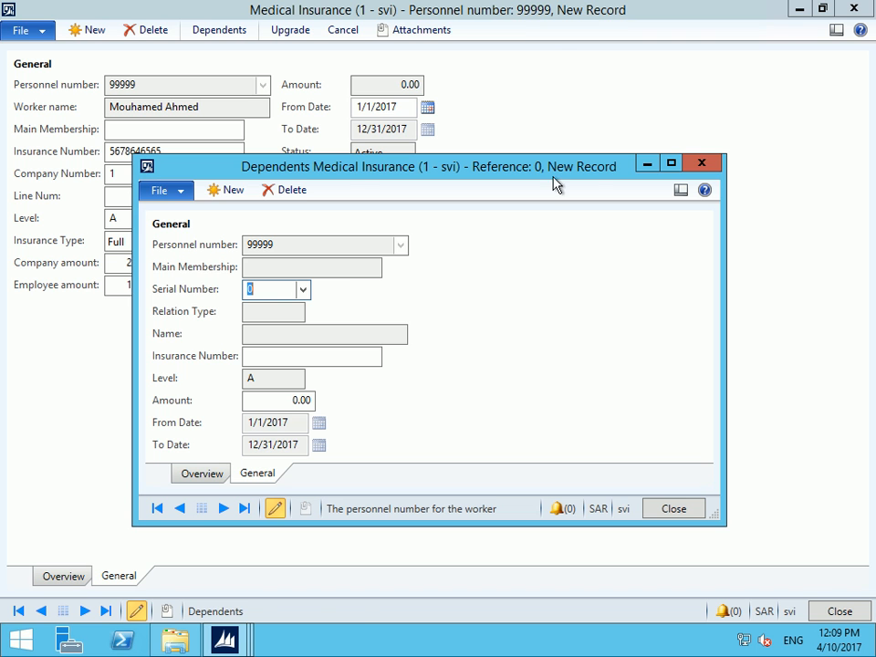
click(708, 164)
click(854, 8)
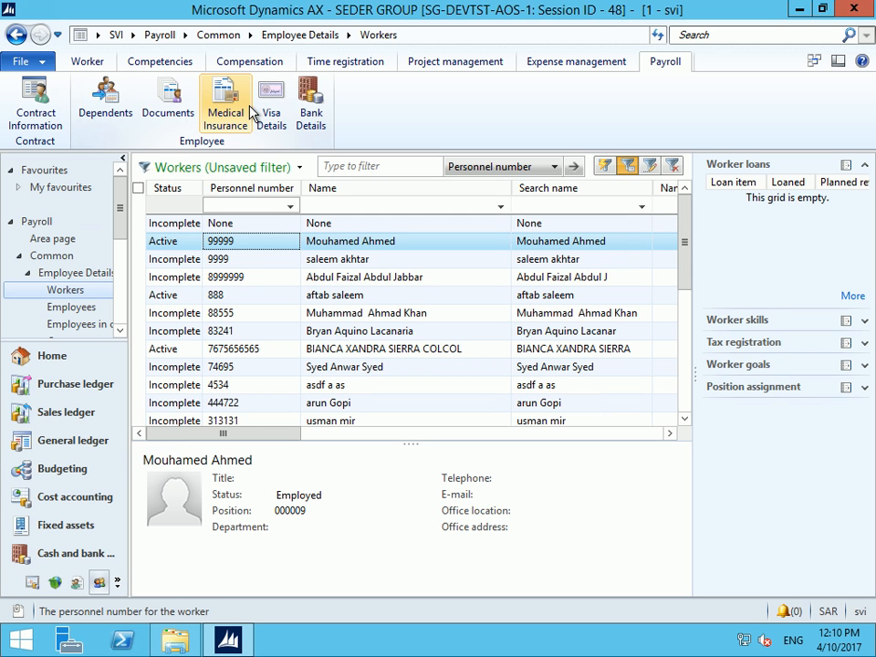
Review the Day 2 employee topics in the local Word agenda, then return to the remote Dynamics AX session
click(566, 11)
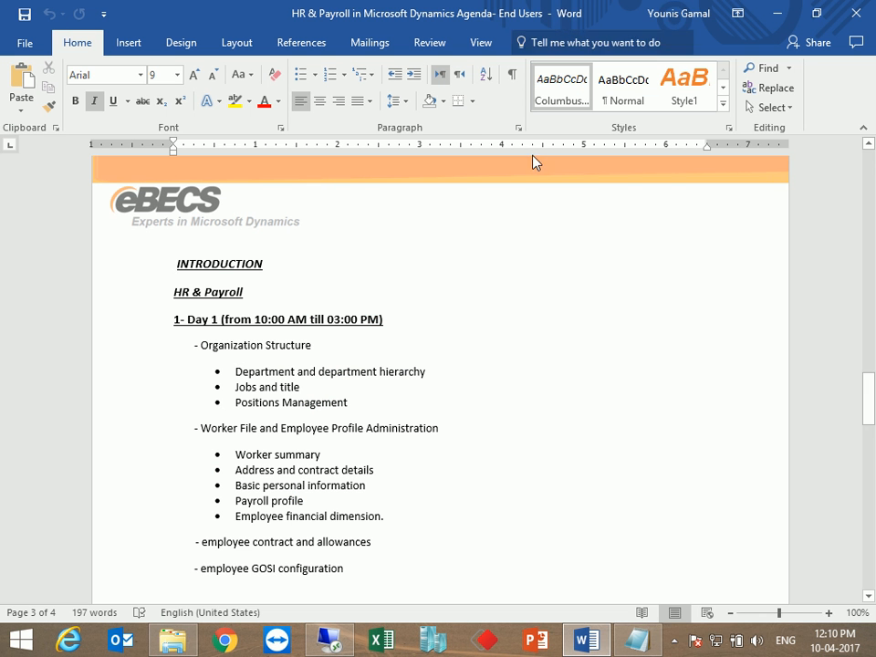
click(674, 640)
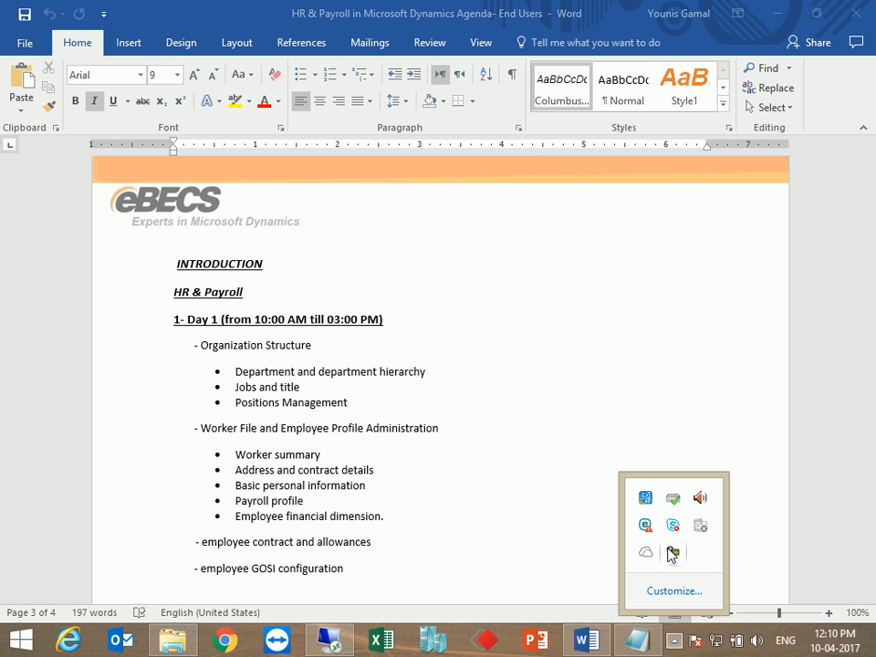
click(672, 552)
click(796, 551)
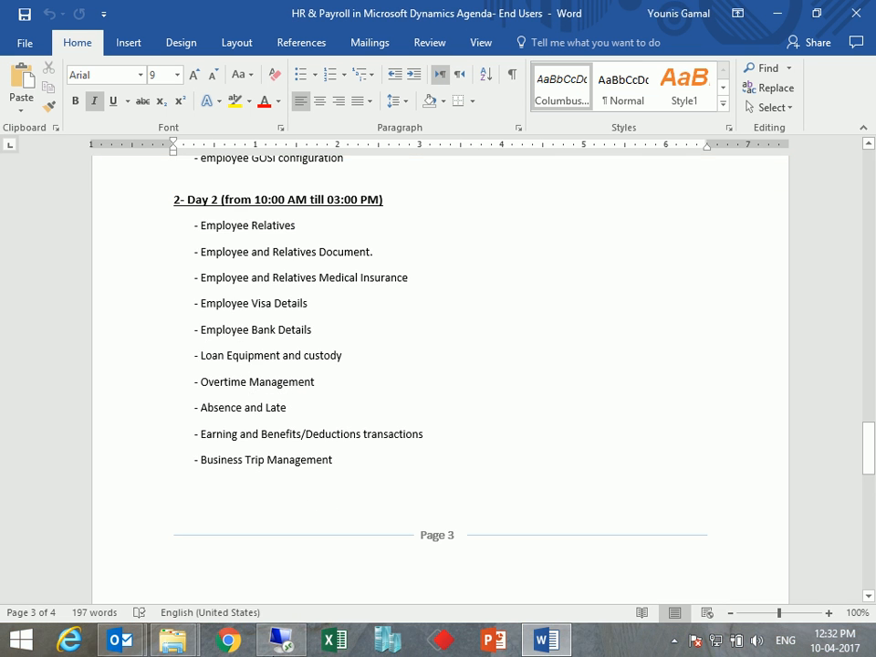
click(281, 640)
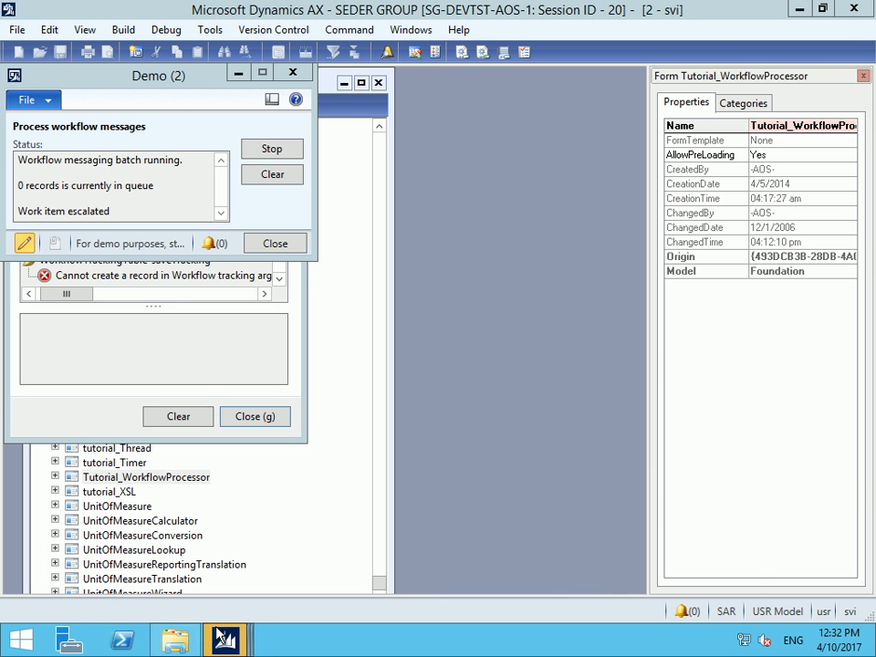
Bring the Infolog error window forward and dismiss it
mouse_move(228, 626)
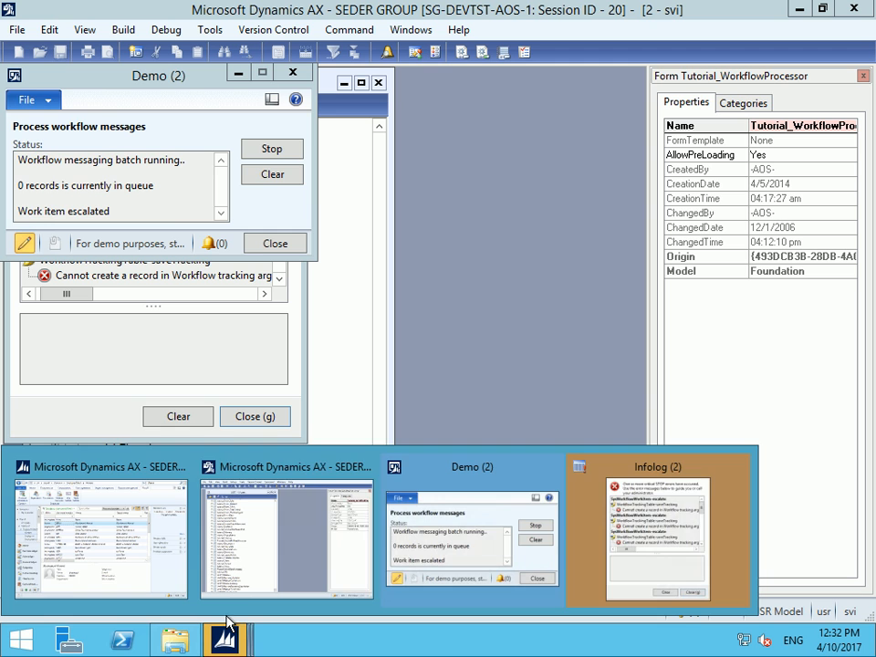
click(680, 558)
click(264, 319)
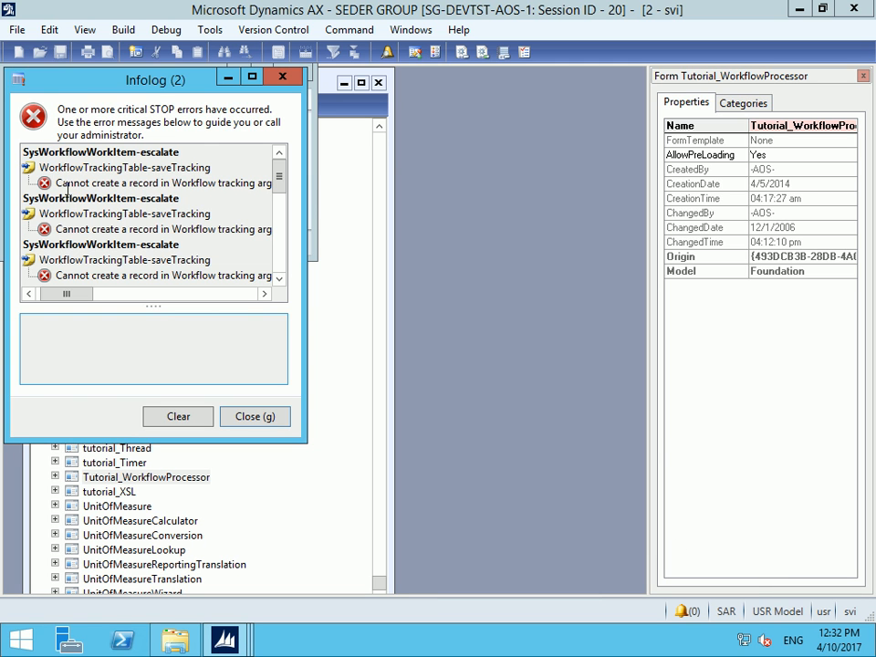
key(Escape)
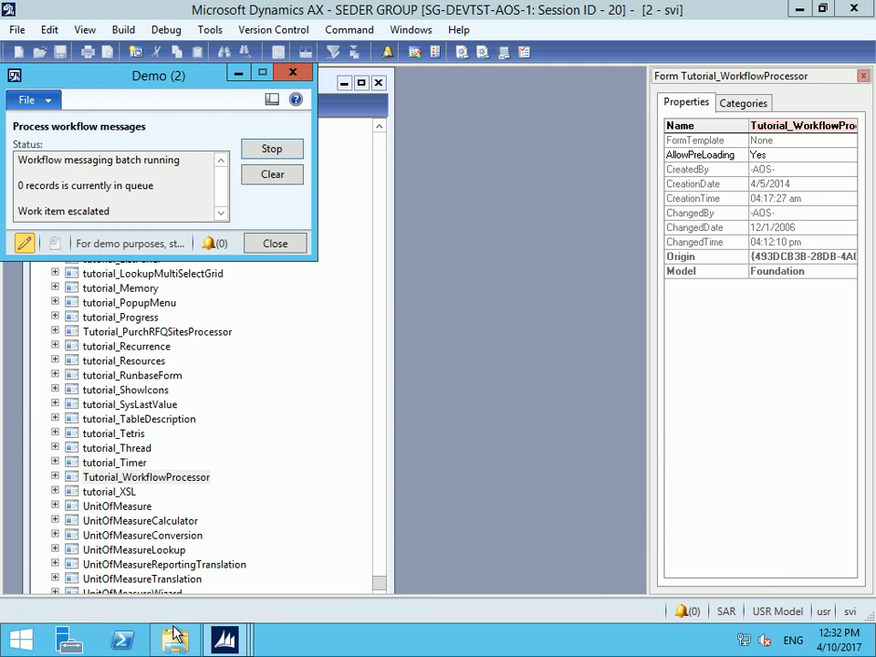
Switch to the Workers list window and open Visa Details for worker 99999
click(216, 641)
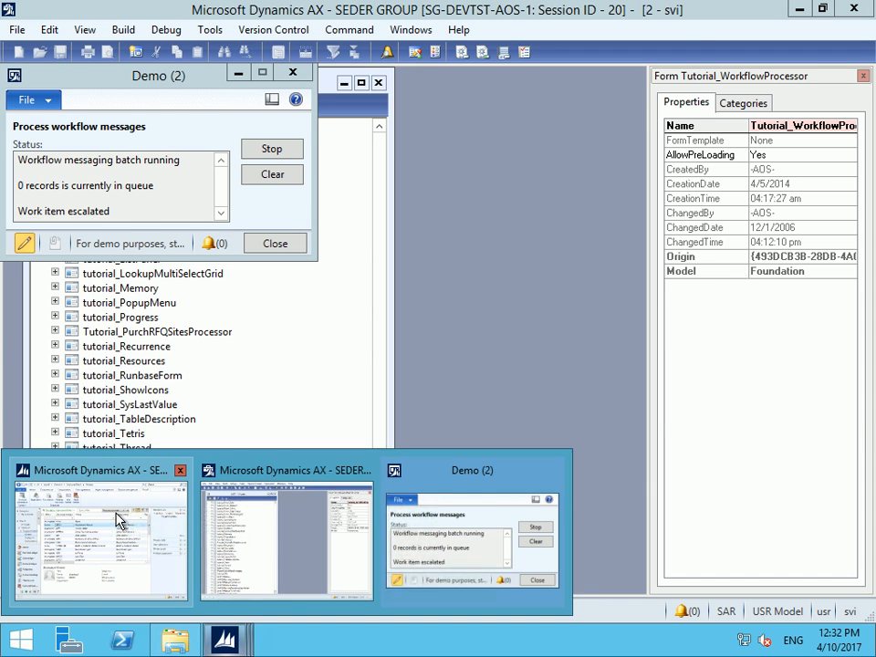
mouse_move(117, 520)
click(132, 466)
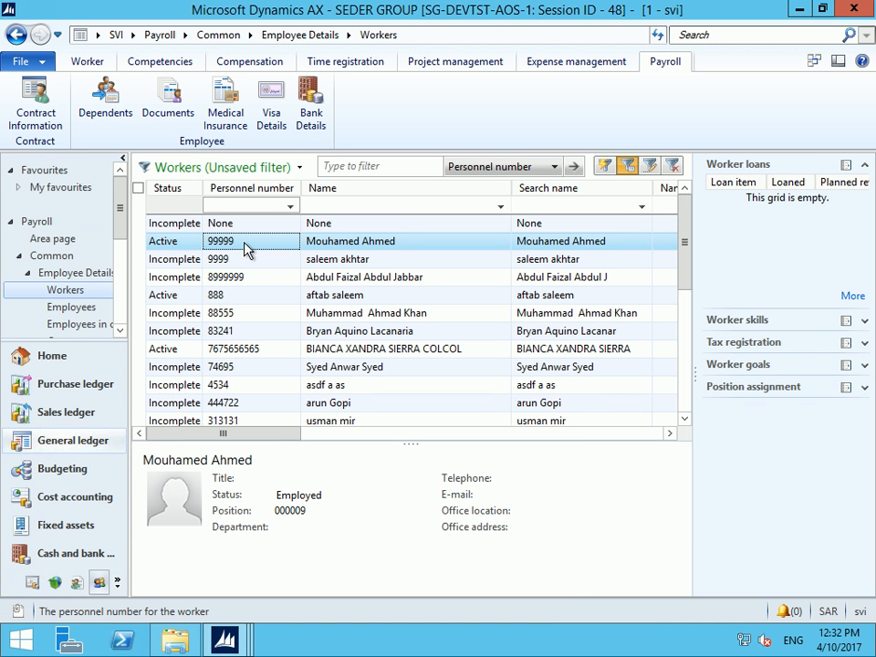
click(105, 117)
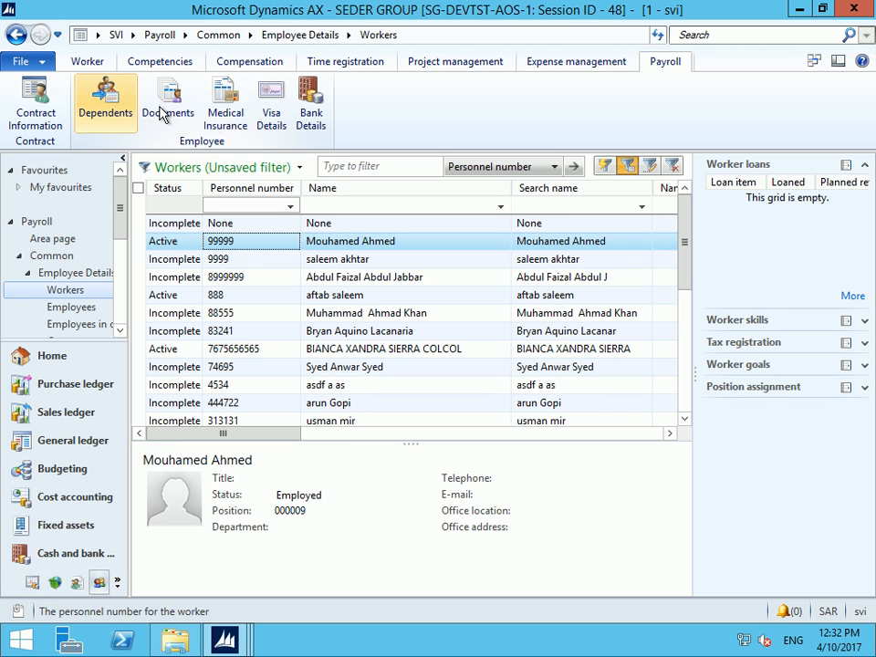
click(271, 112)
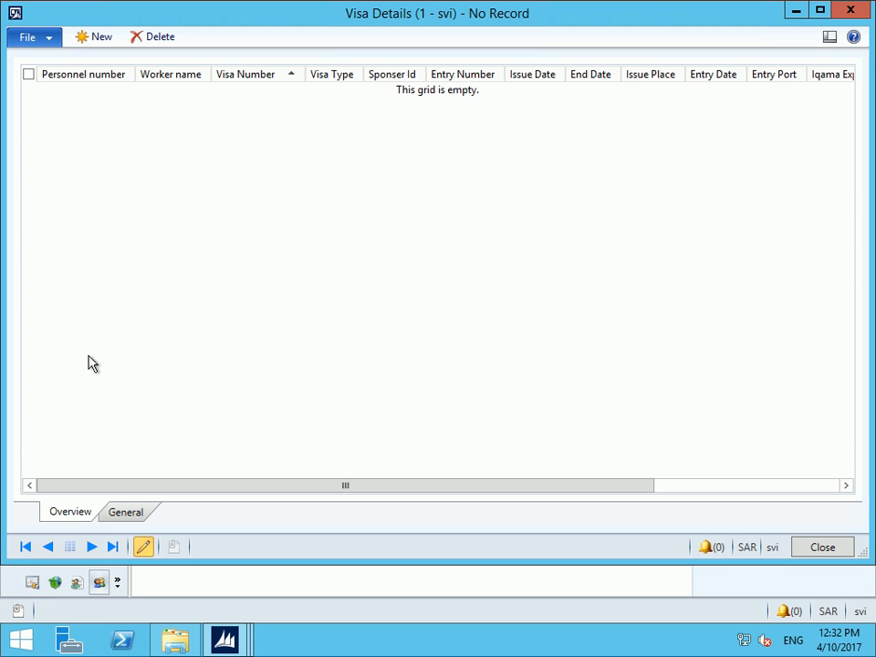
Create a new visa record for worker 99999 and show its full General detail fields
key(ctrl+n)
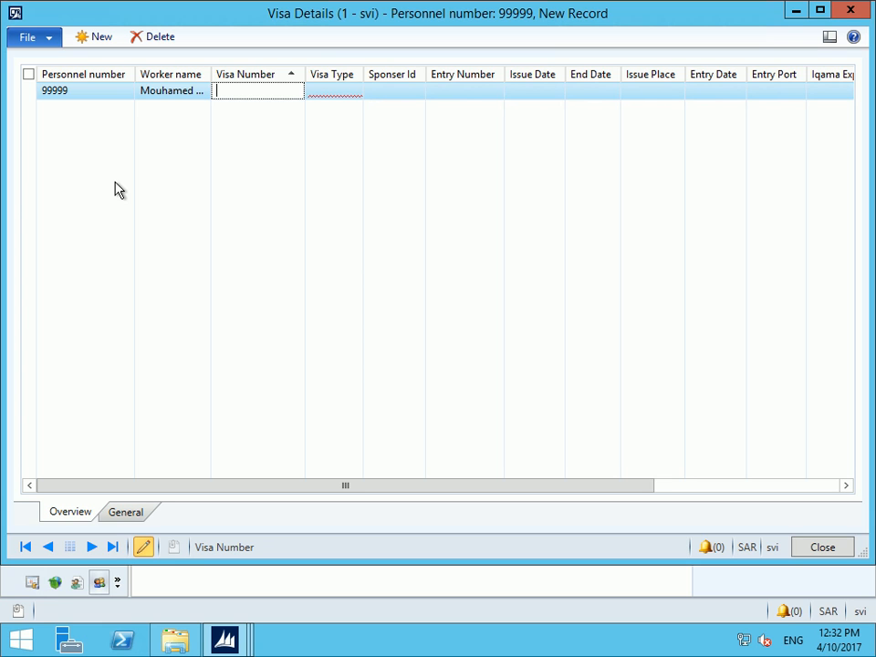
click(126, 512)
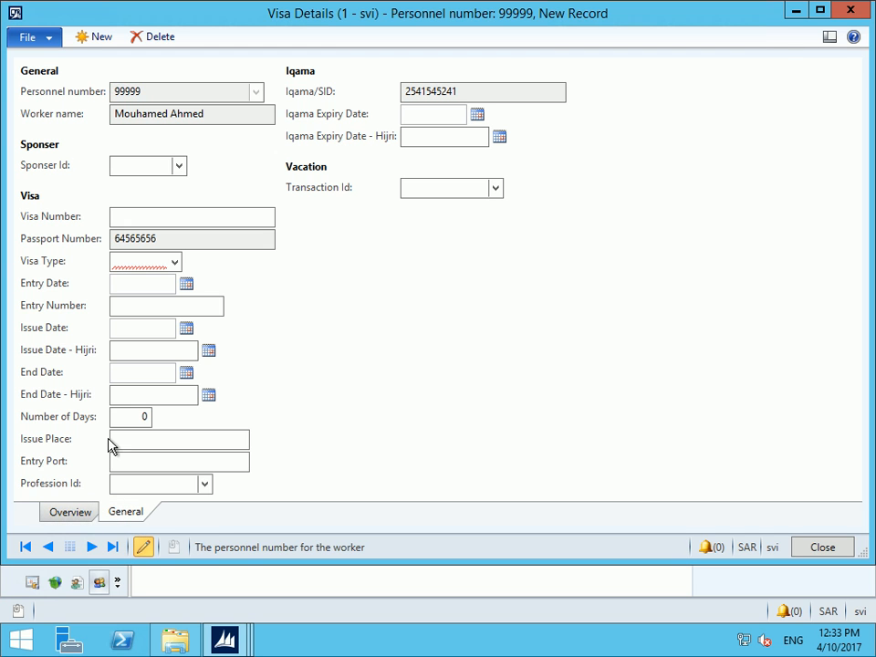
click(179, 165)
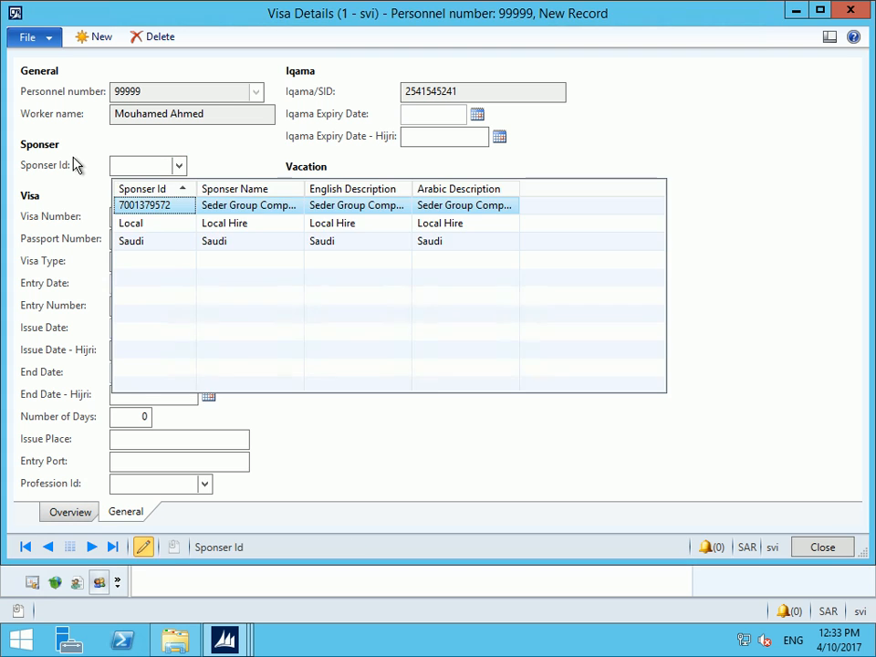
click(157, 209)
click(133, 215)
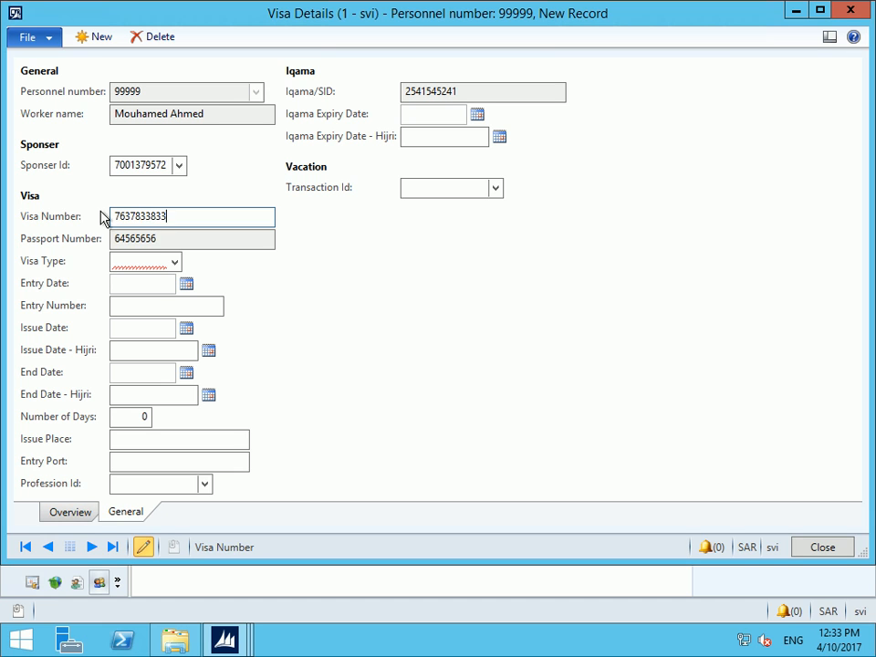
key(Tab)
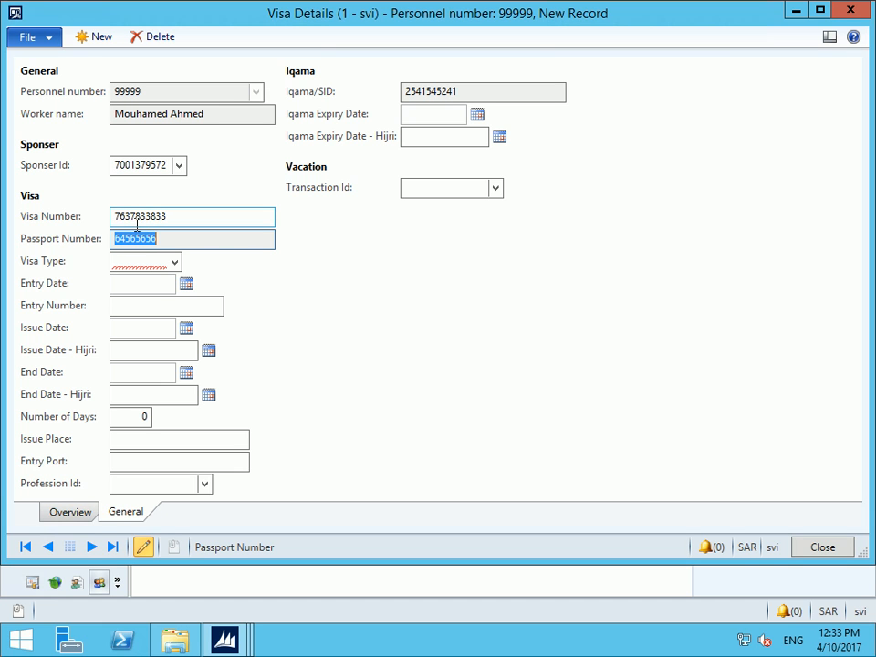
Choose visa type Exit Reentry, leaving Entry Date, Entry Number, Issue Date and Issue Place blank
click(174, 262)
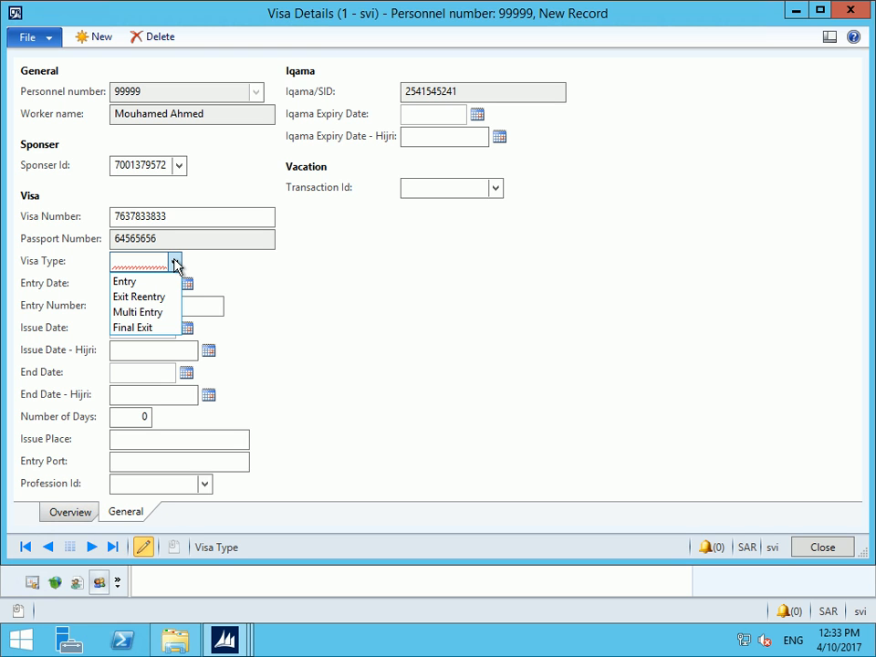
click(137, 298)
click(127, 283)
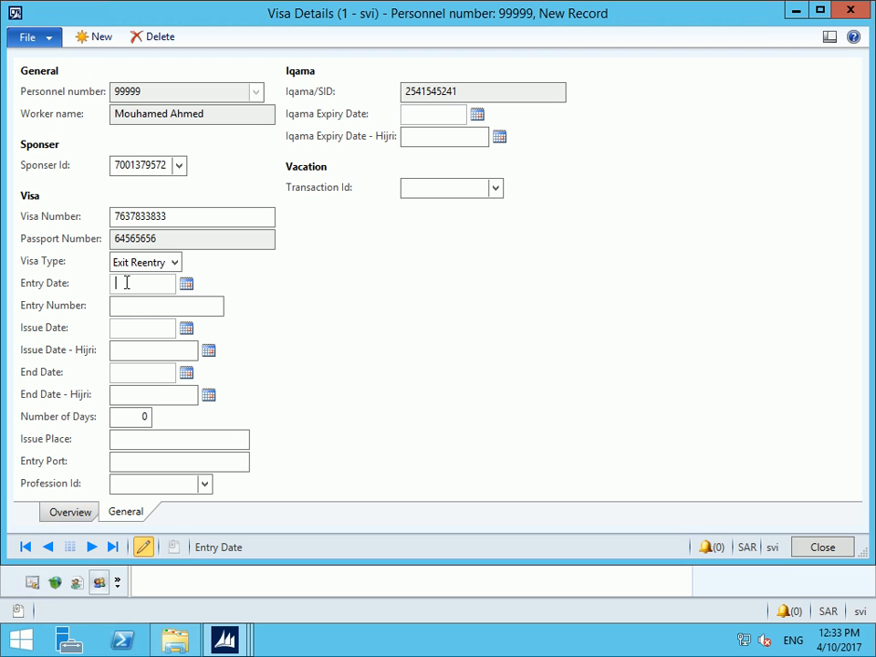
key(Tab)
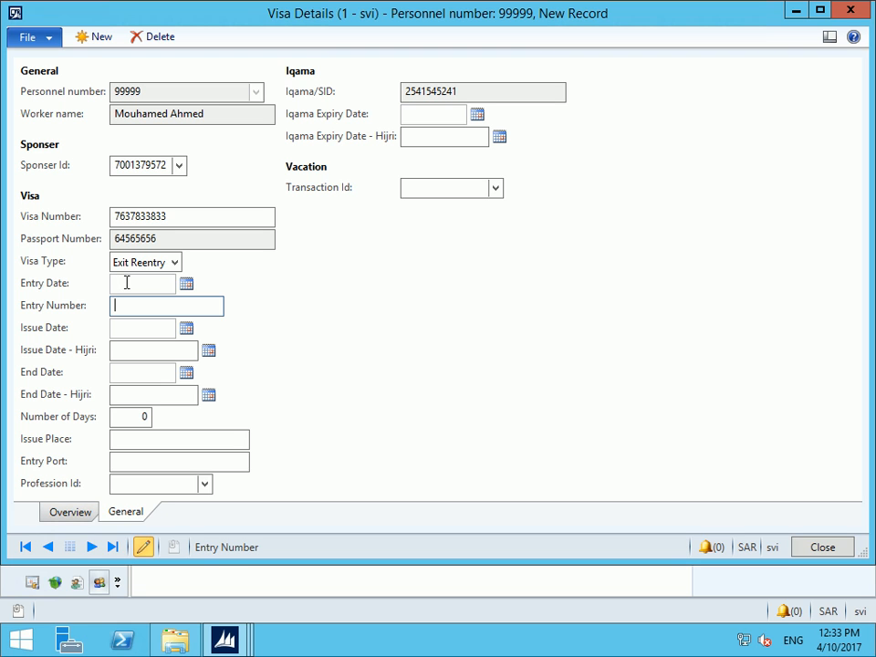
key(Tab)
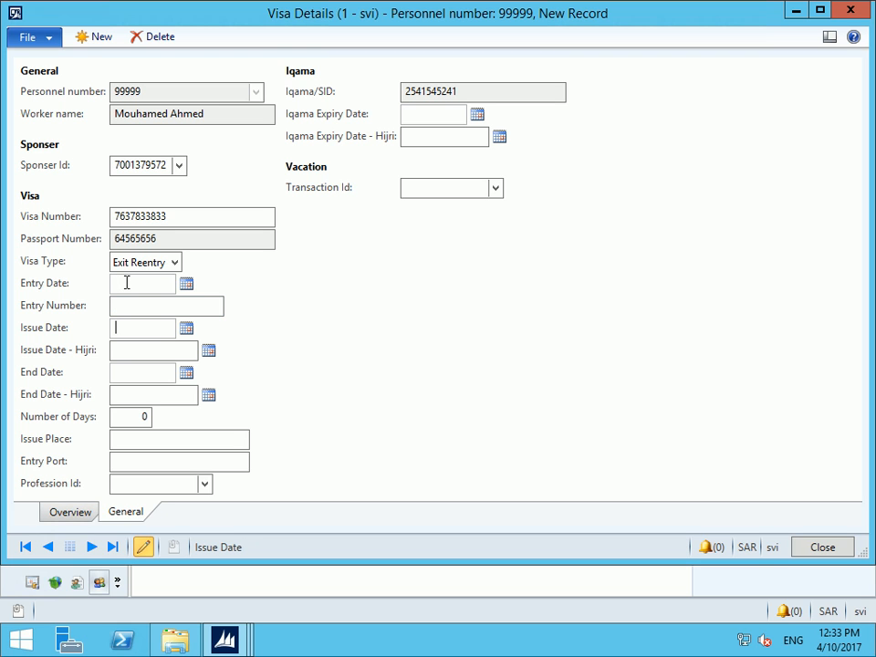
key(Tab)
key(Tab)
key(Tab)
key(Tab)
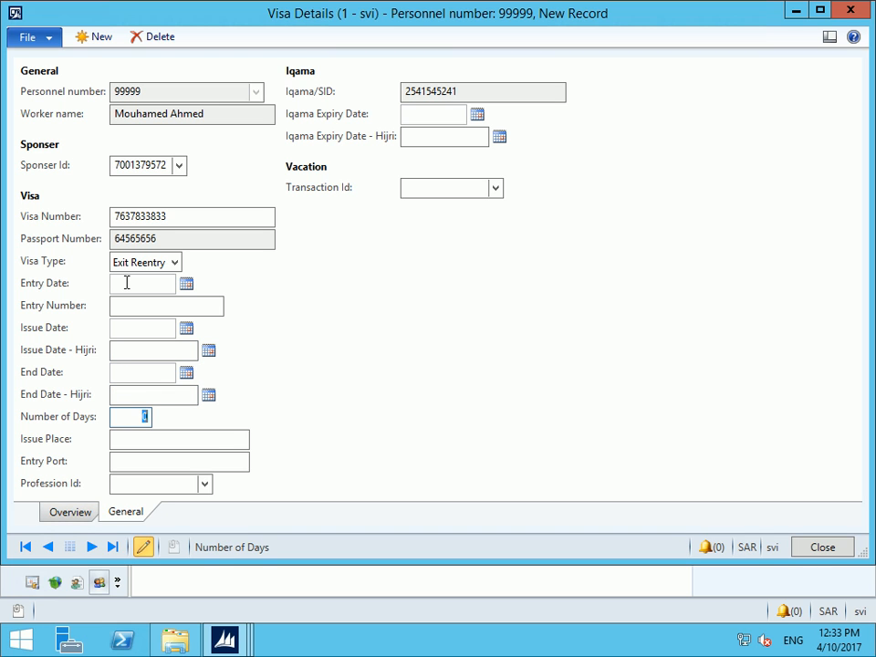
key(Tab)
key(Tab)
key(Tab)
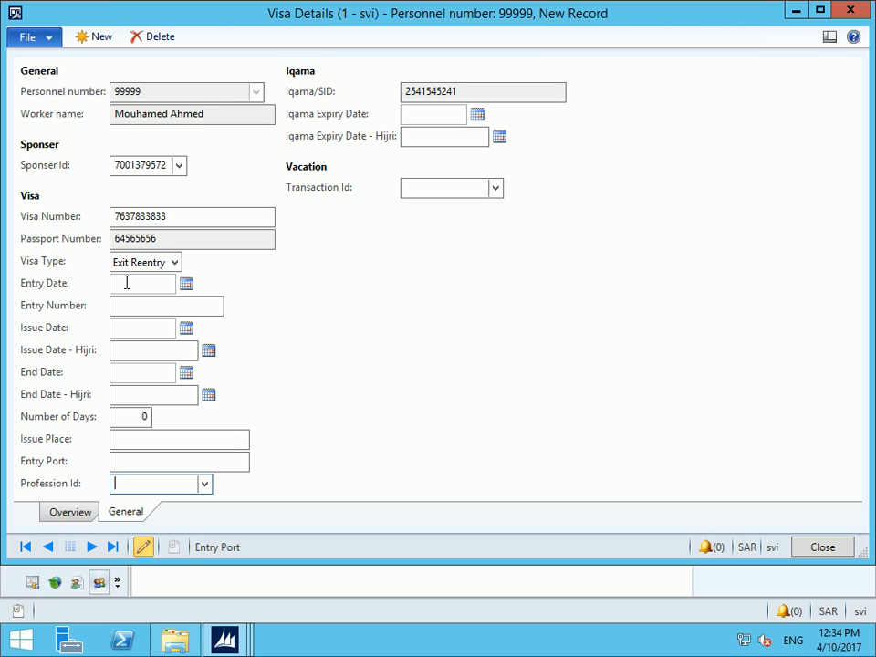
key(Tab)
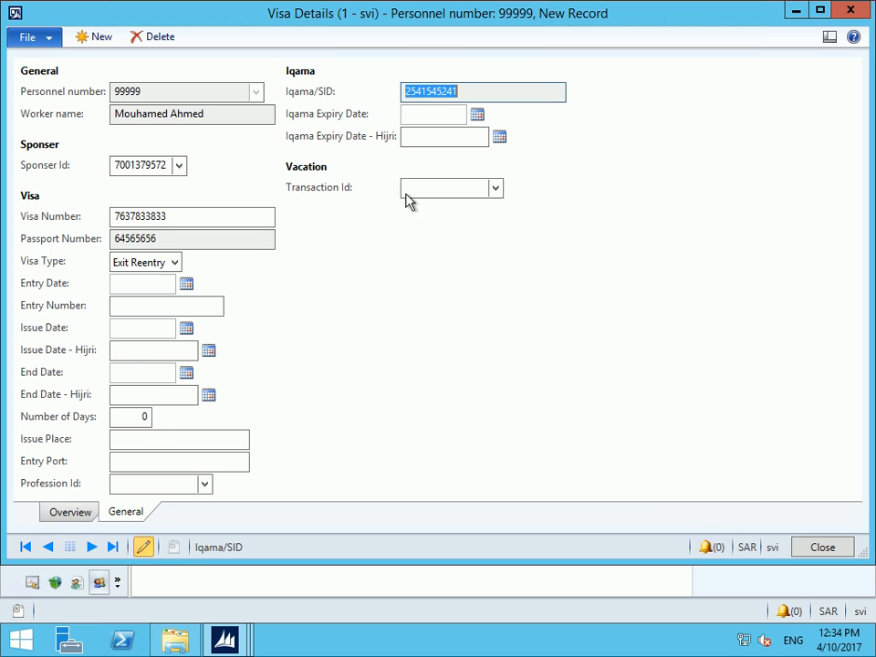
Check the empty Transaction Id lookup, then close the Visa Details window
click(454, 189)
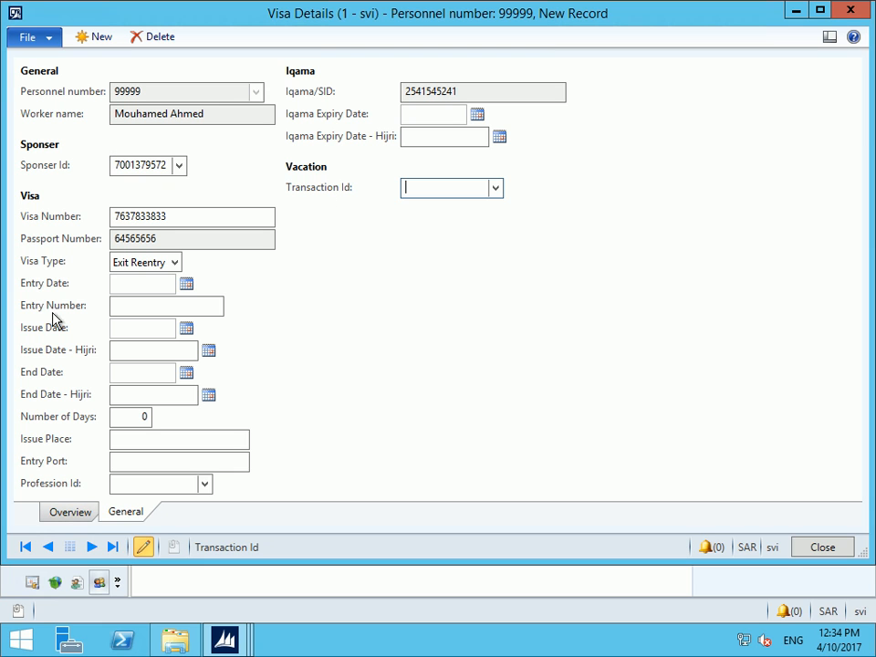
click(495, 188)
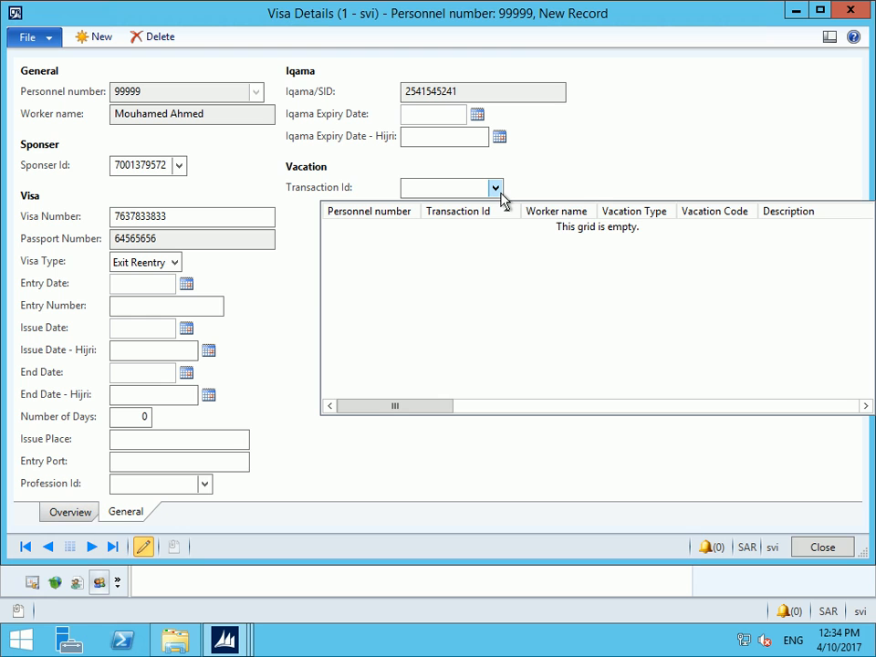
click(448, 187)
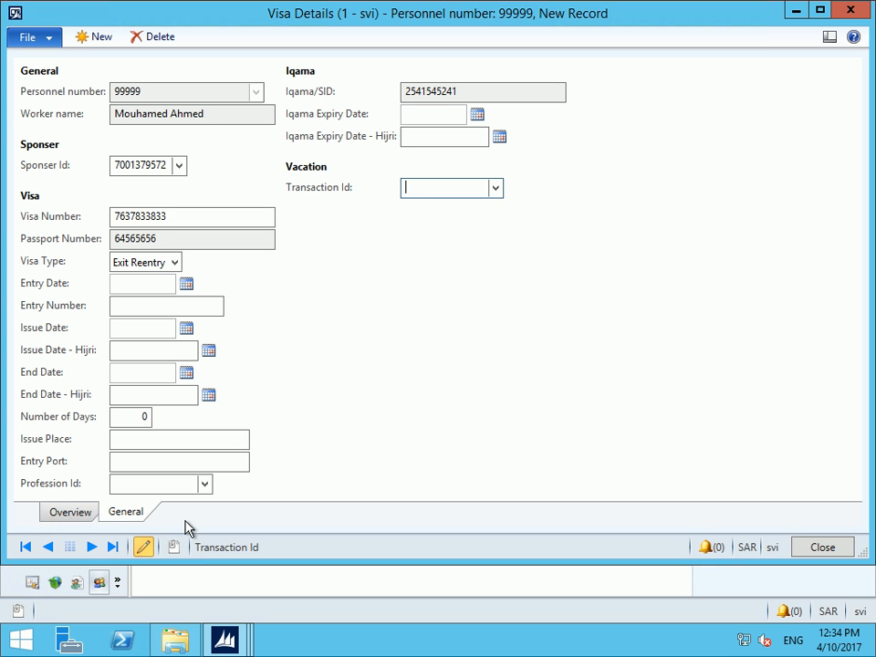
key(Escape)
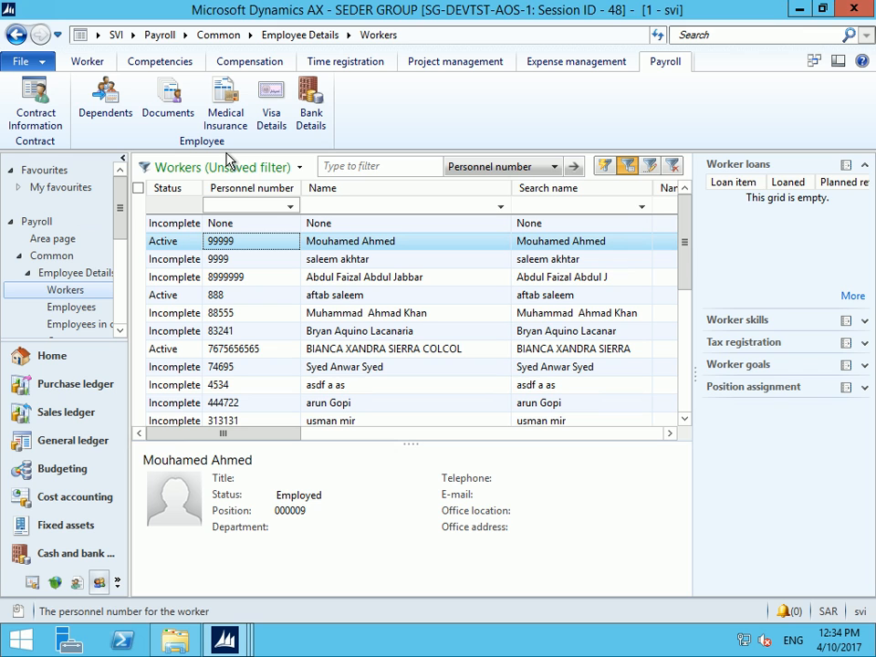
Create a new bank account record for worker 99999 with payment method Cash
click(309, 111)
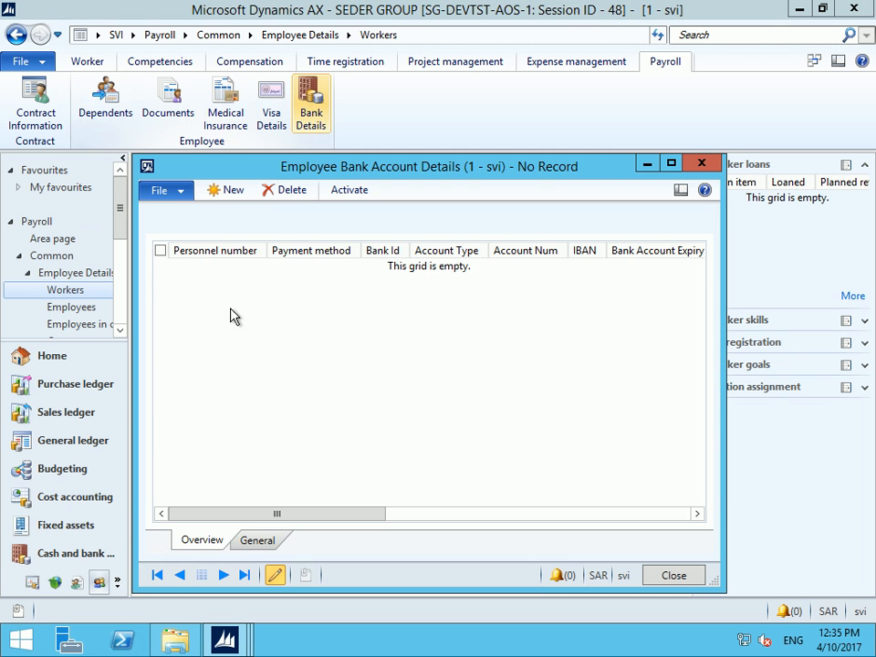
click(242, 192)
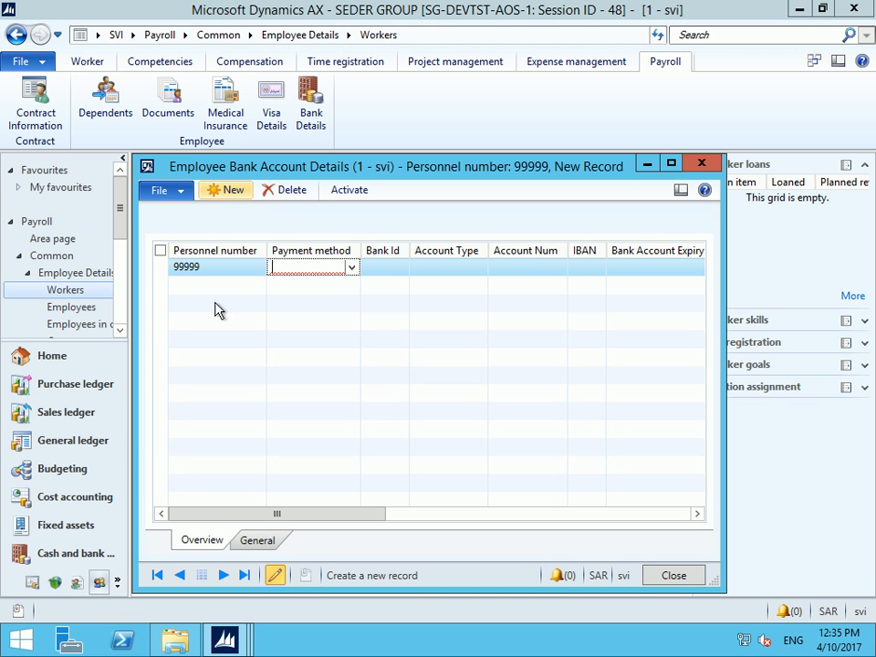
click(264, 542)
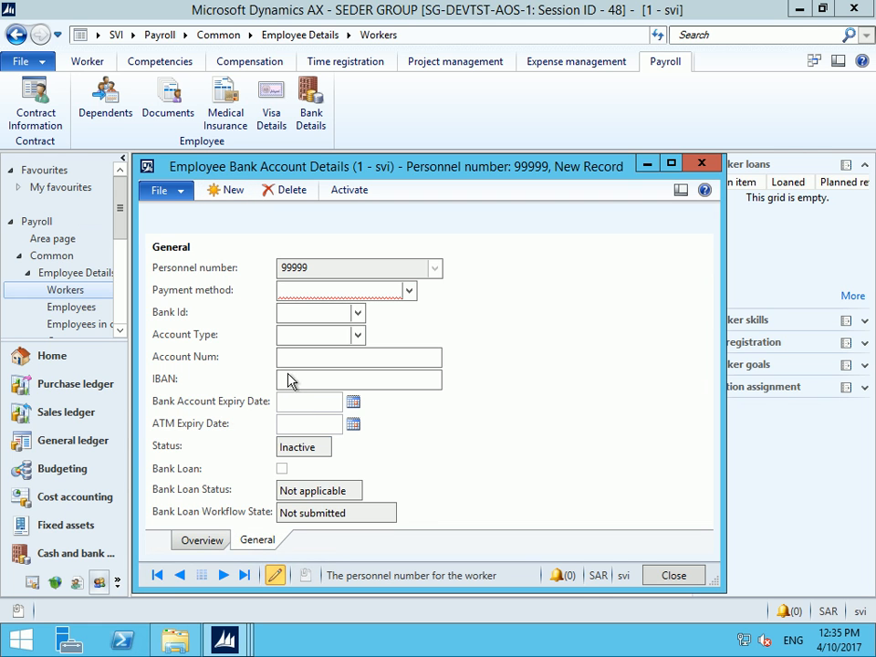
click(410, 292)
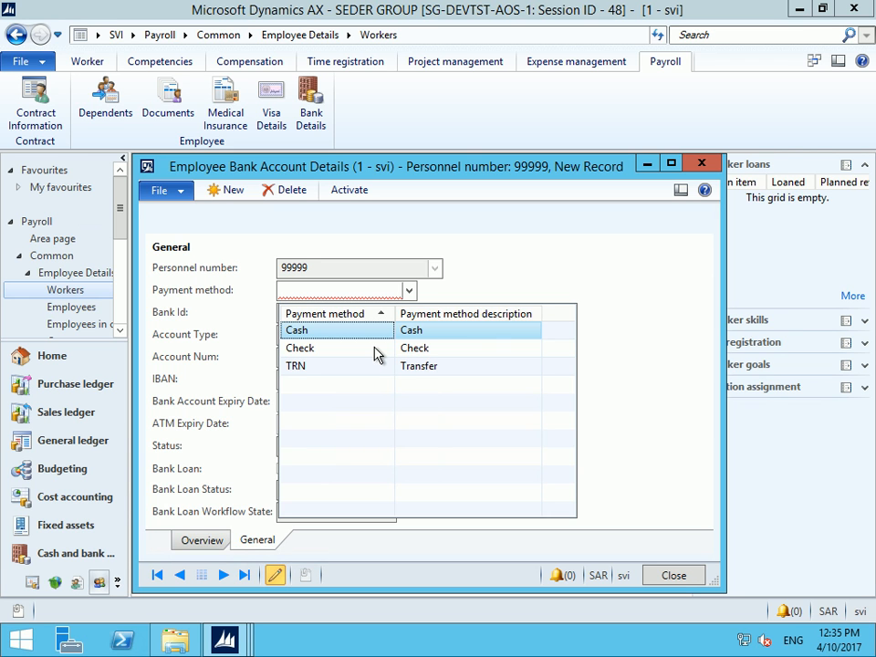
click(330, 335)
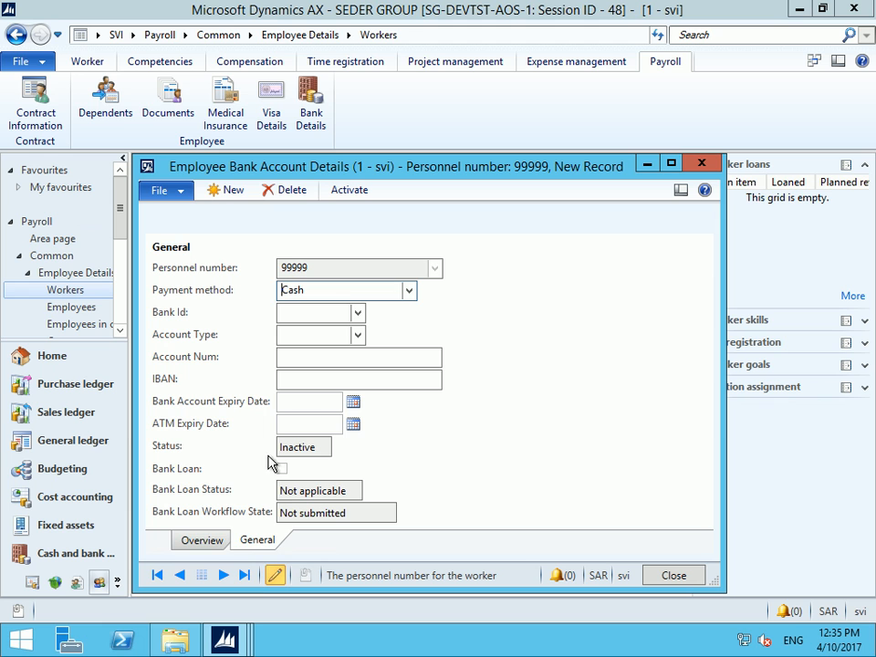
Change the payment method to TRN and set the bank to NCBK
click(408, 292)
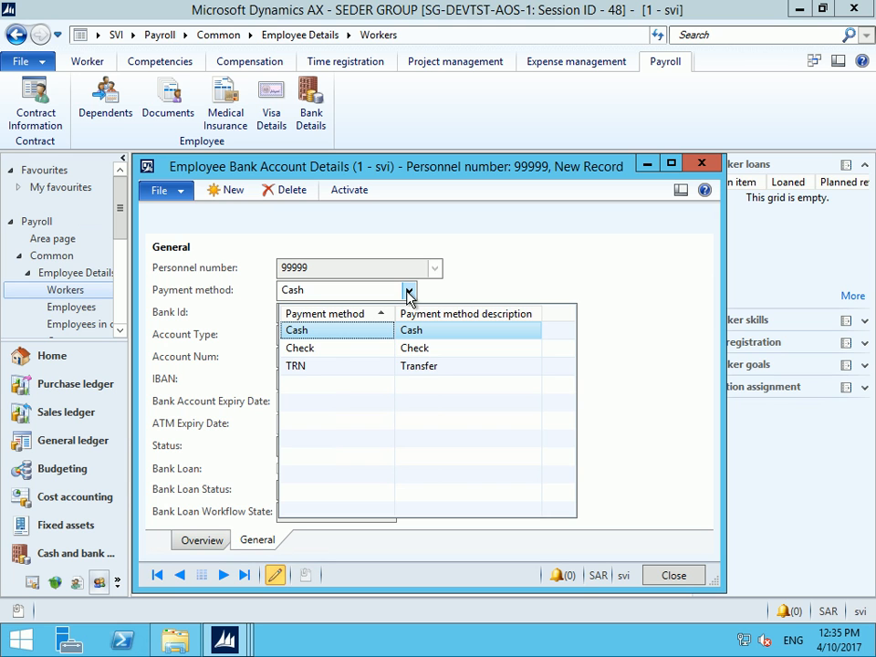
click(293, 366)
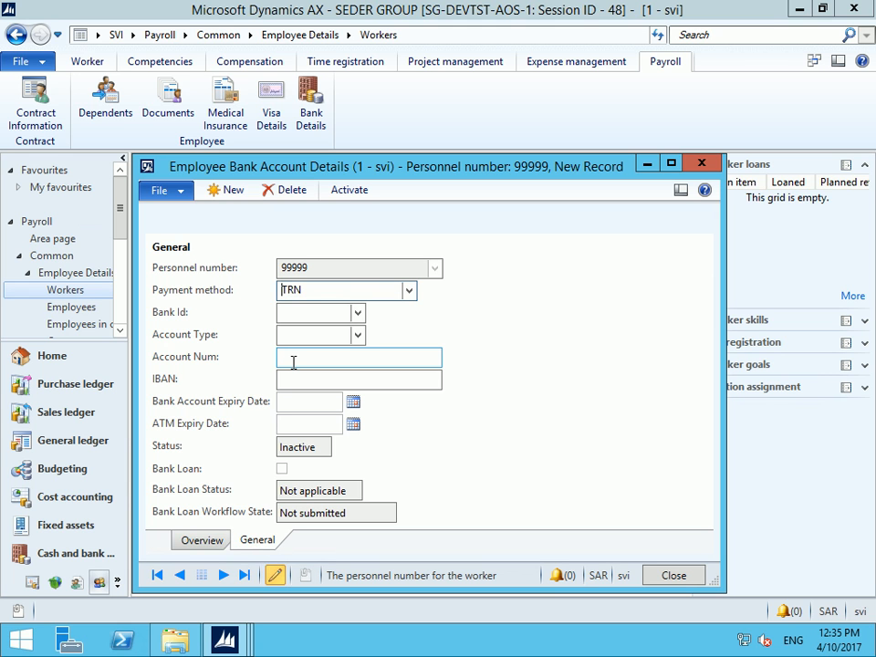
click(359, 314)
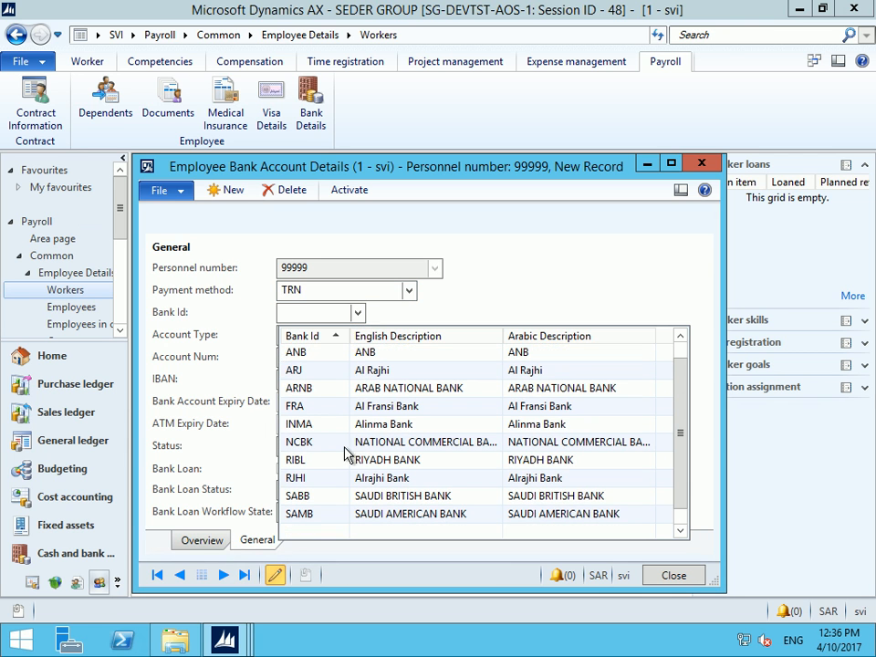
click(321, 445)
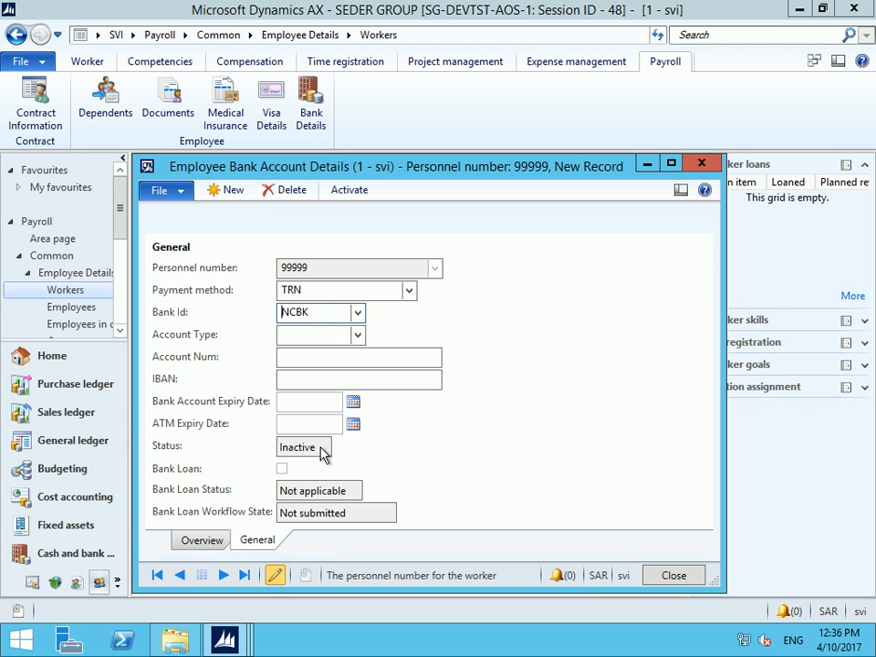
Enter the worker's IBAN in the bank record
click(307, 359)
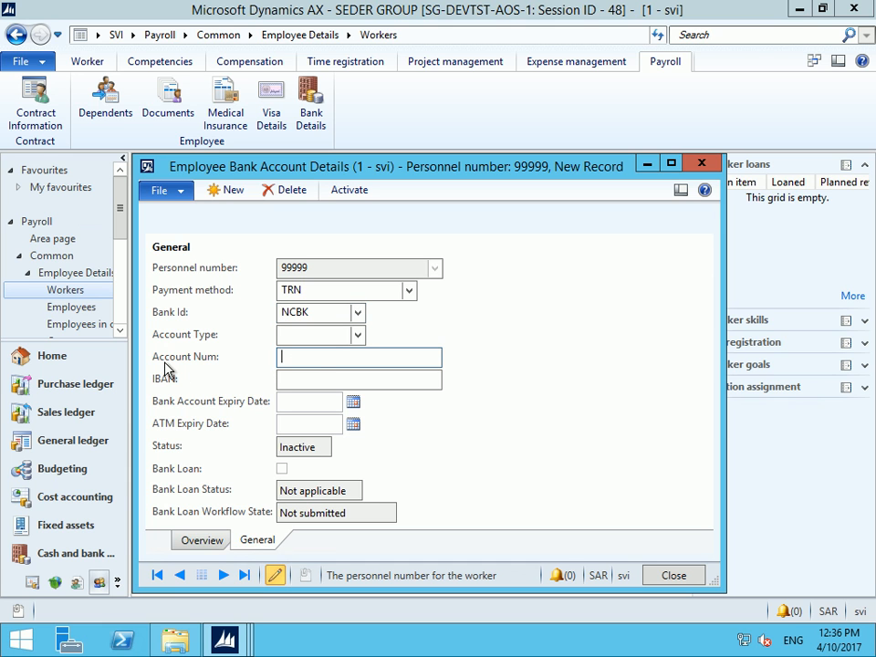
click(315, 378)
key(Tab)
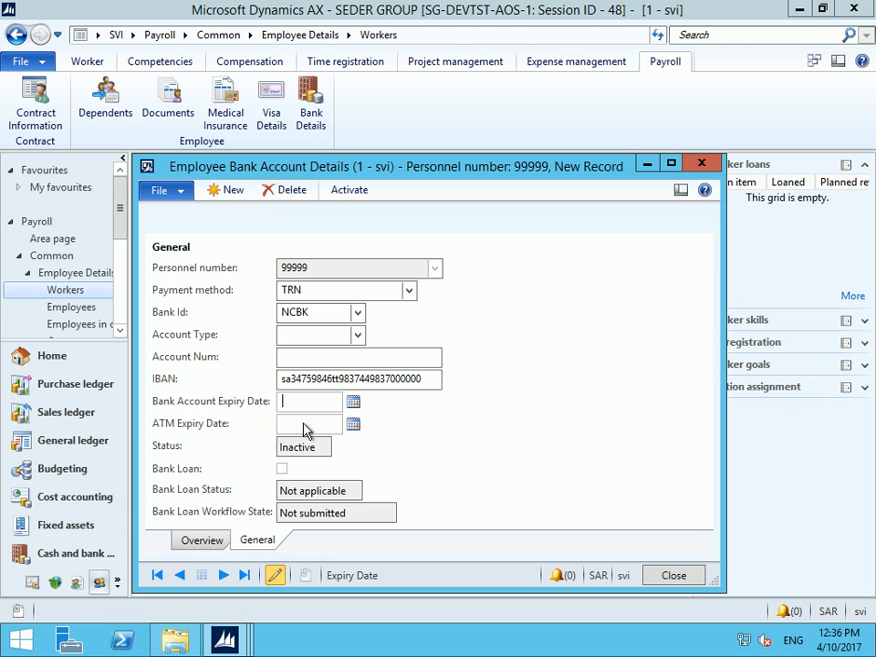
Activate the bank account and flag it as a Bank Loan, suppressing future confirmation prompts
click(354, 192)
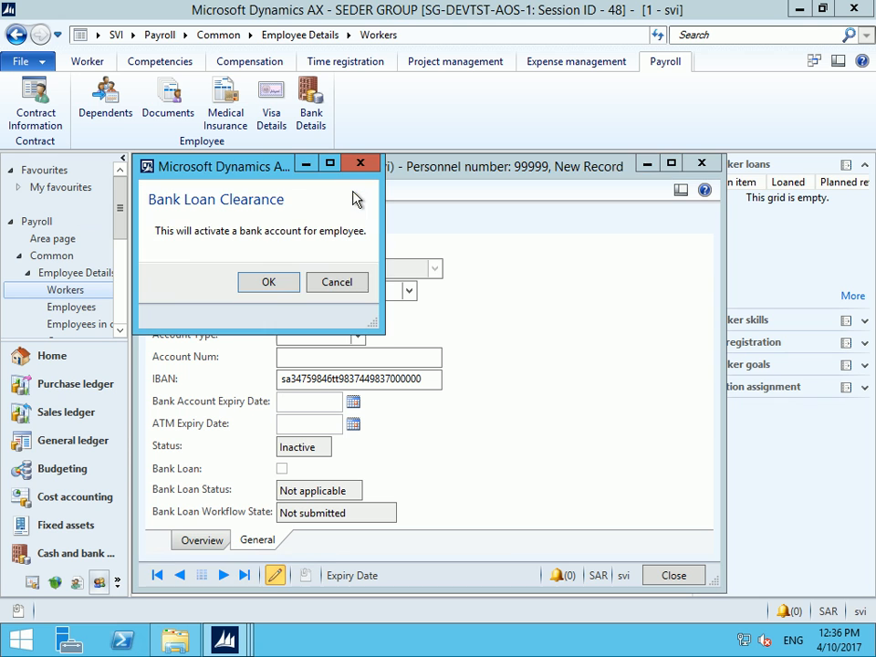
click(282, 285)
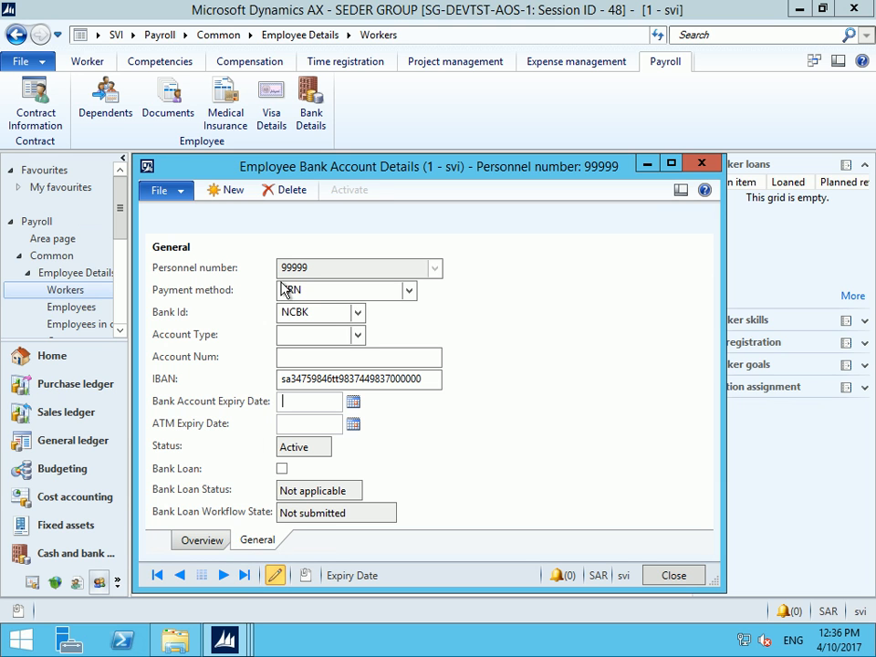
click(282, 470)
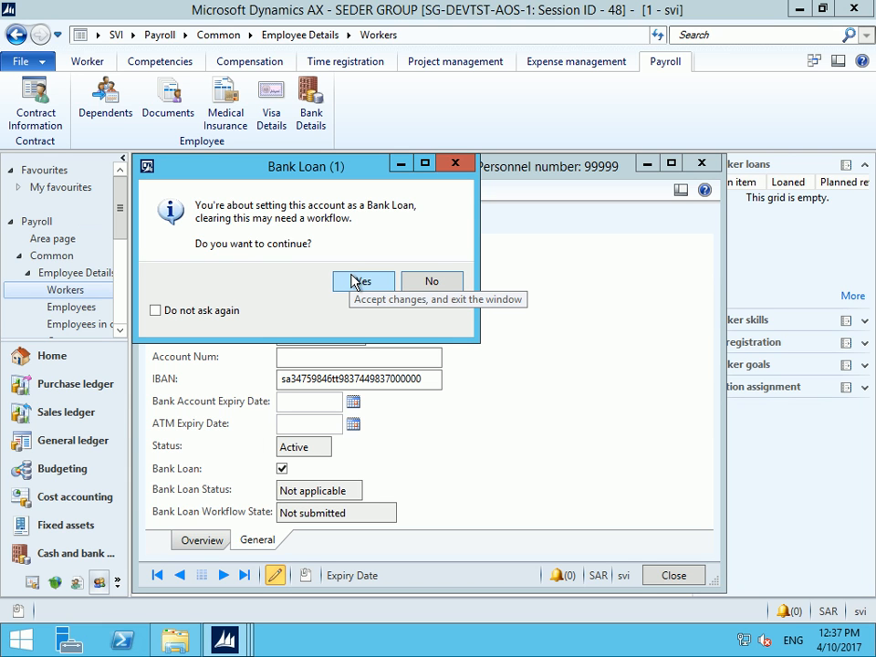
click(194, 312)
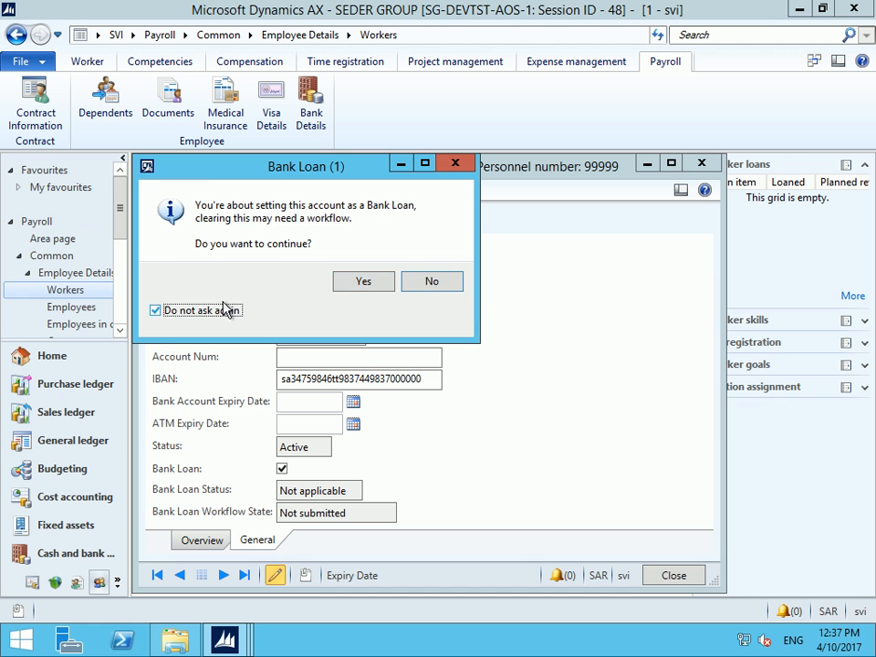
click(356, 281)
mouse_move(349, 275)
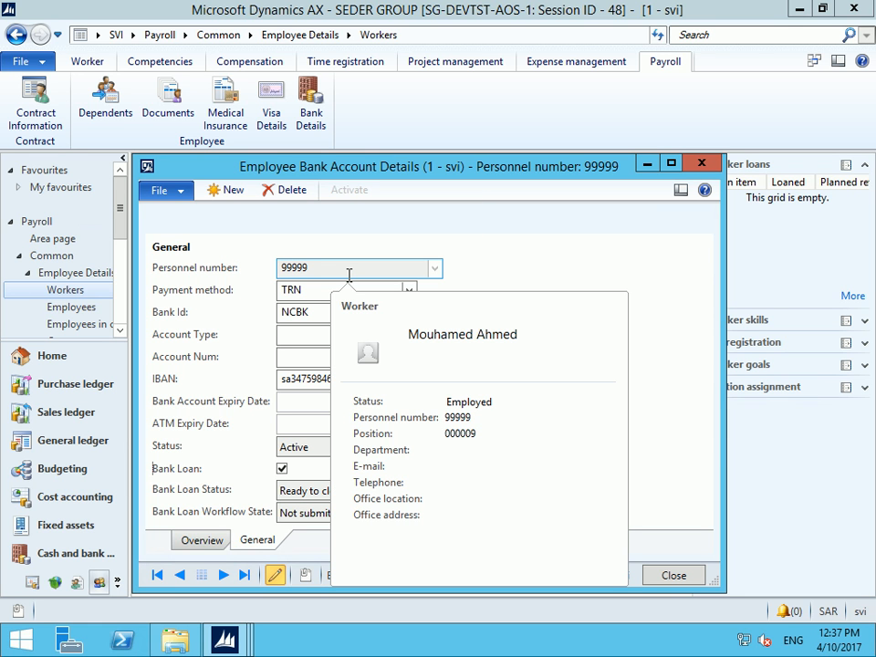
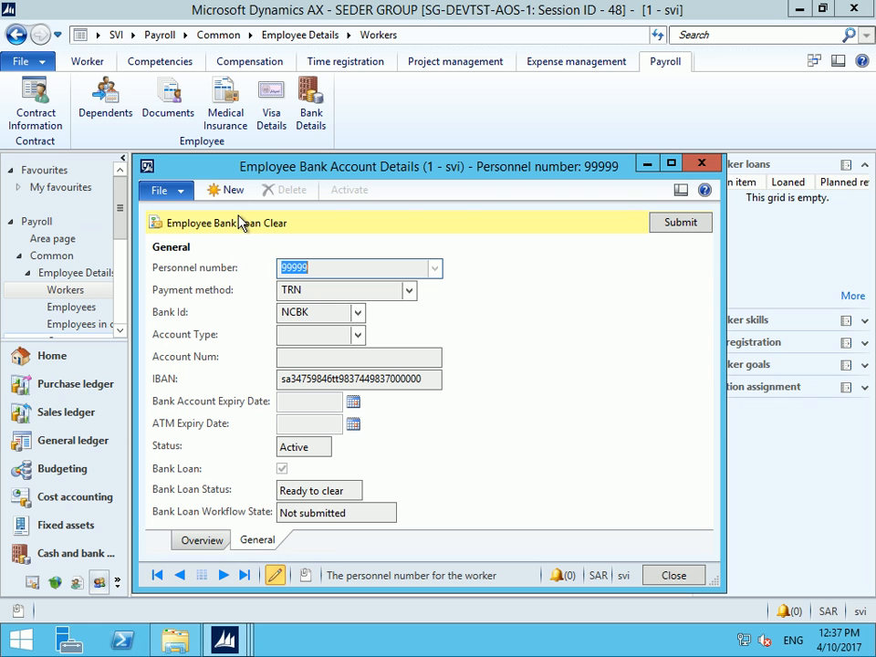
Submit worker 99999's bank loan clear to workflow without a comment
click(696, 227)
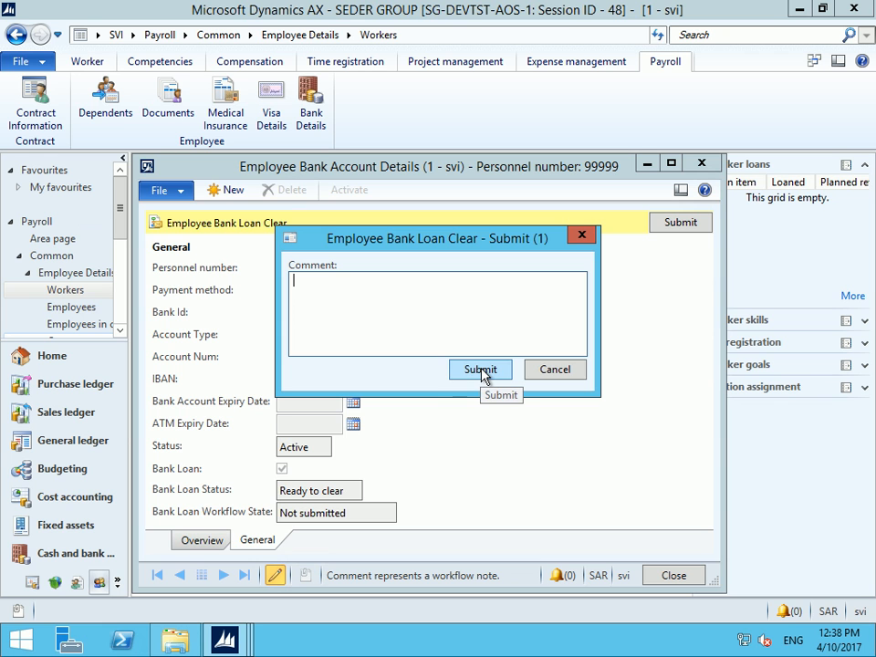
click(481, 371)
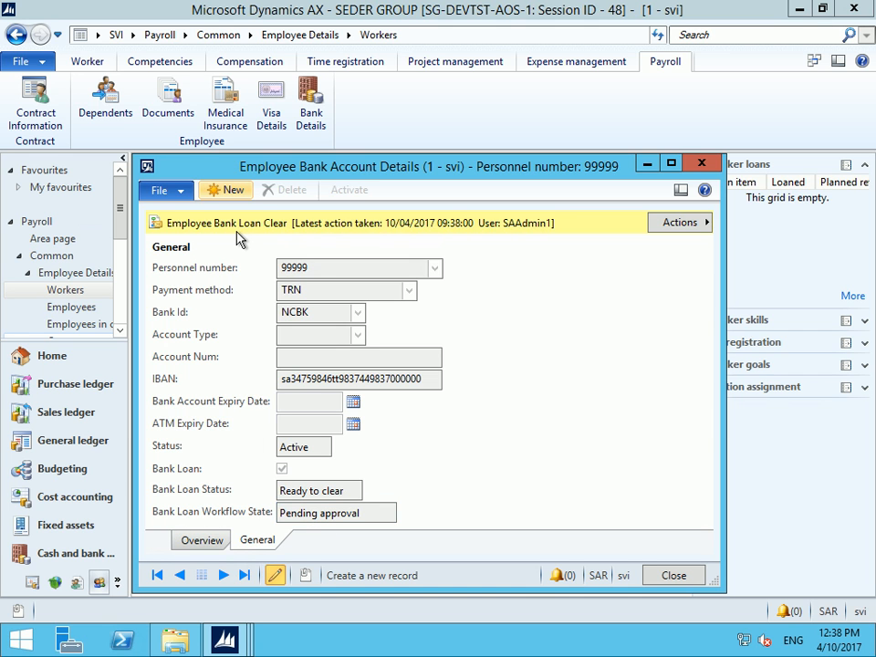
click(164, 192)
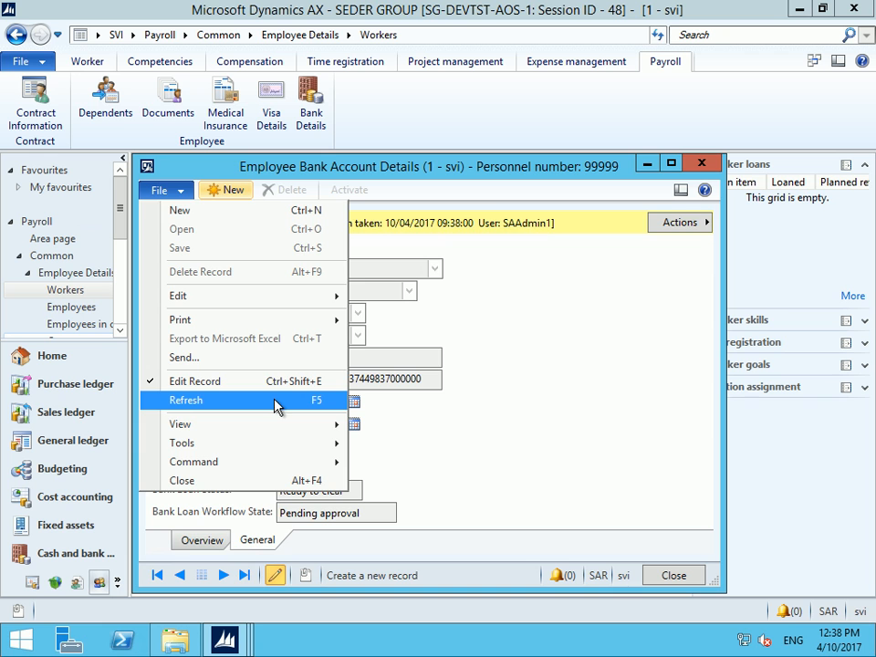
Refresh the bank account form to confirm Pending approval, then minimise the remote session
click(249, 402)
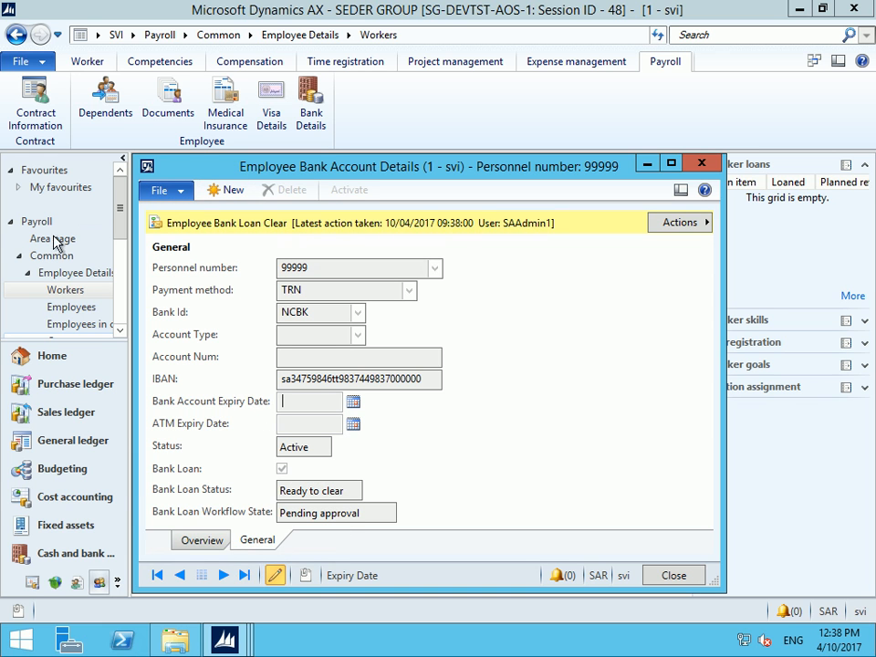
click(166, 200)
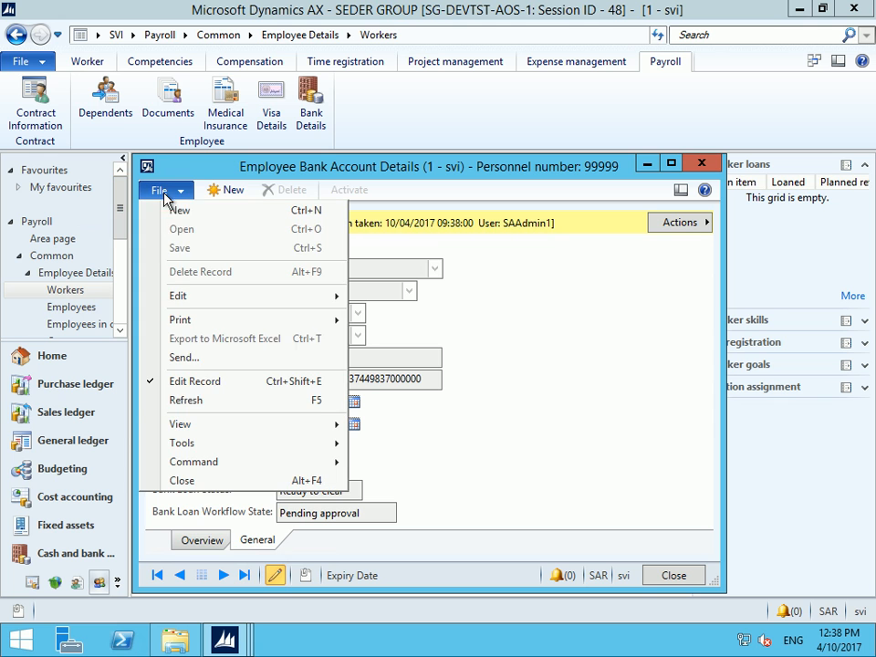
click(205, 403)
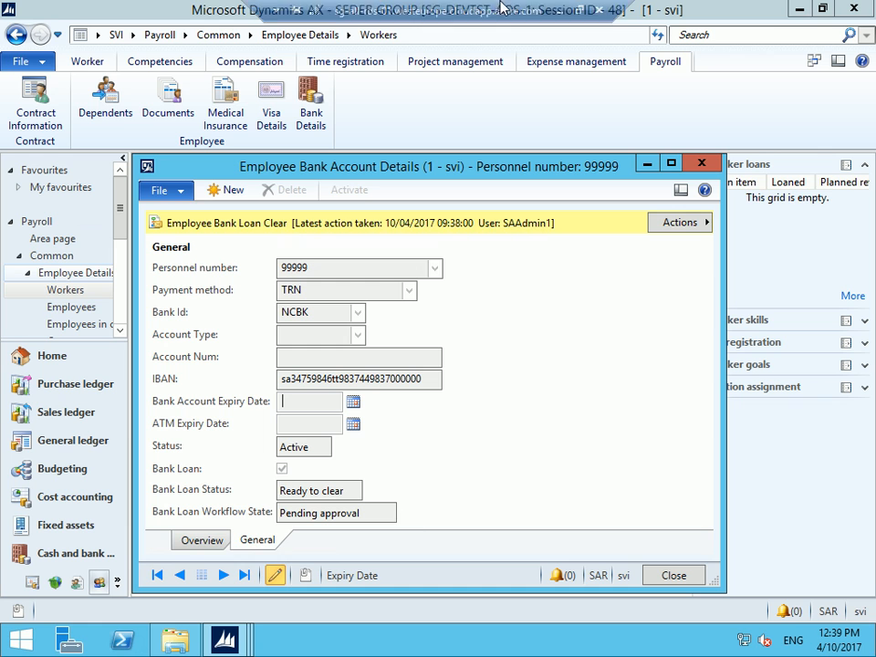
click(560, 11)
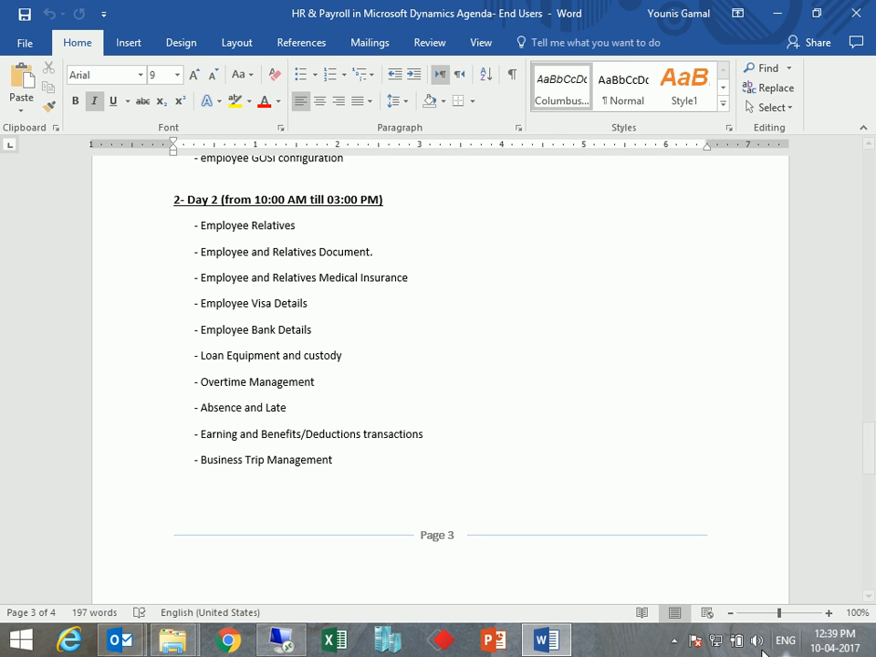
click(676, 648)
click(677, 650)
click(677, 650)
click(675, 554)
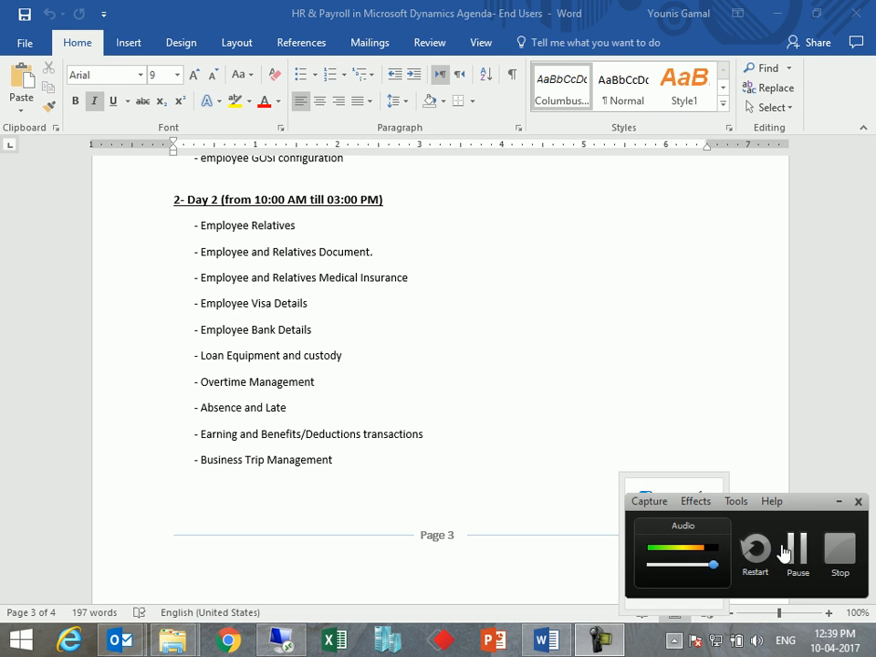
click(798, 547)
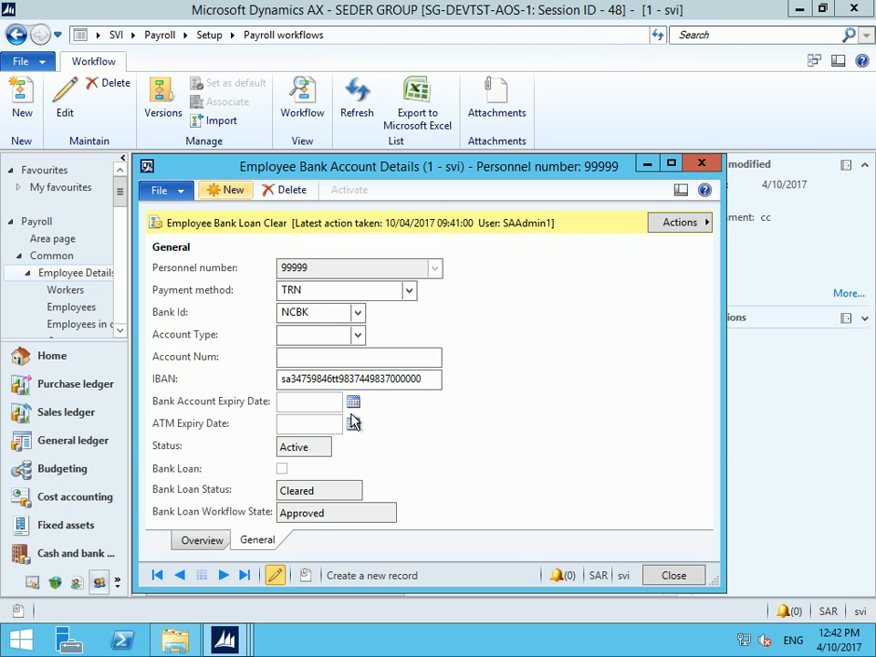
Check the account number and NCBK bank, close the bank details form, and minimise the session
click(343, 355)
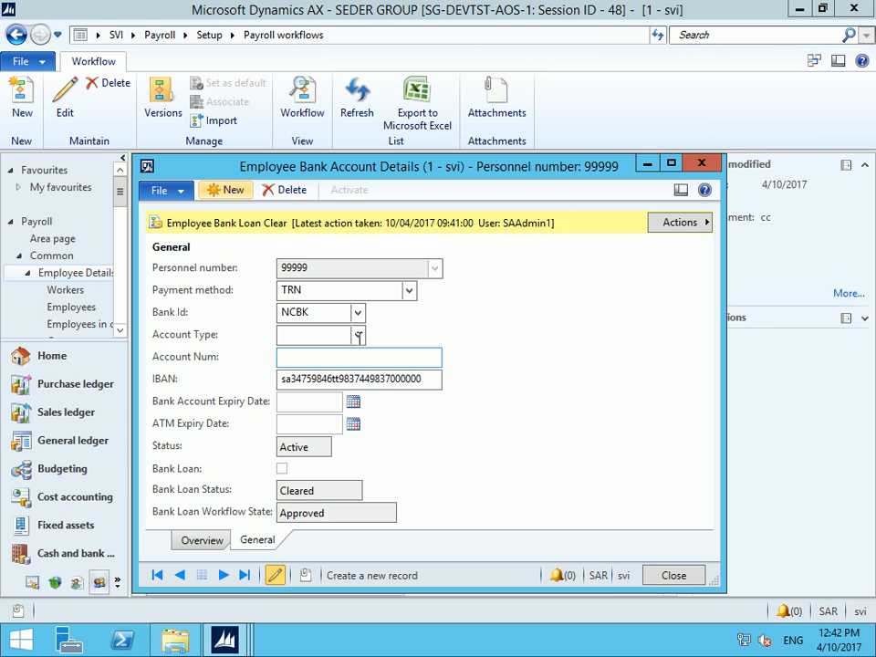
click(358, 313)
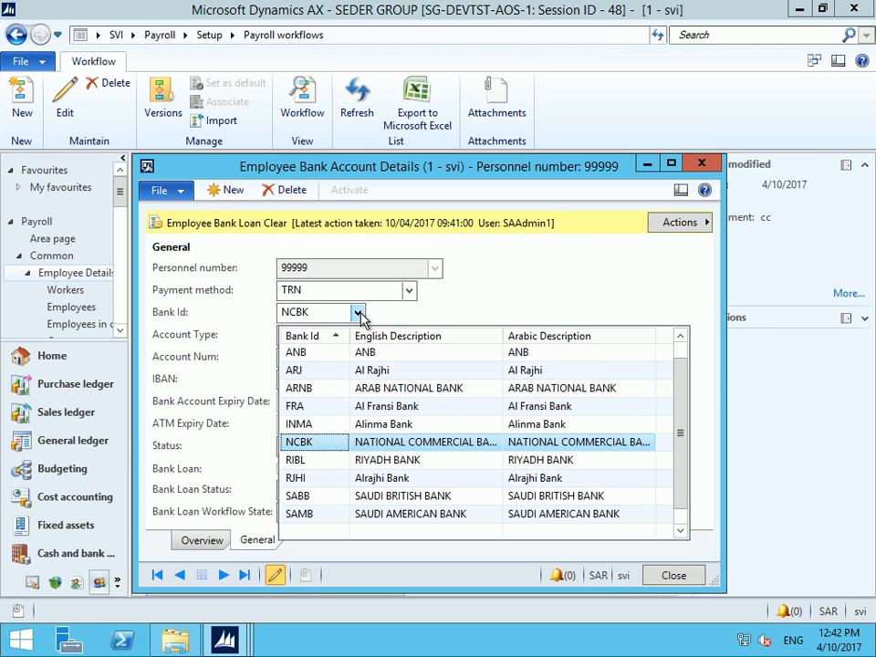
click(359, 315)
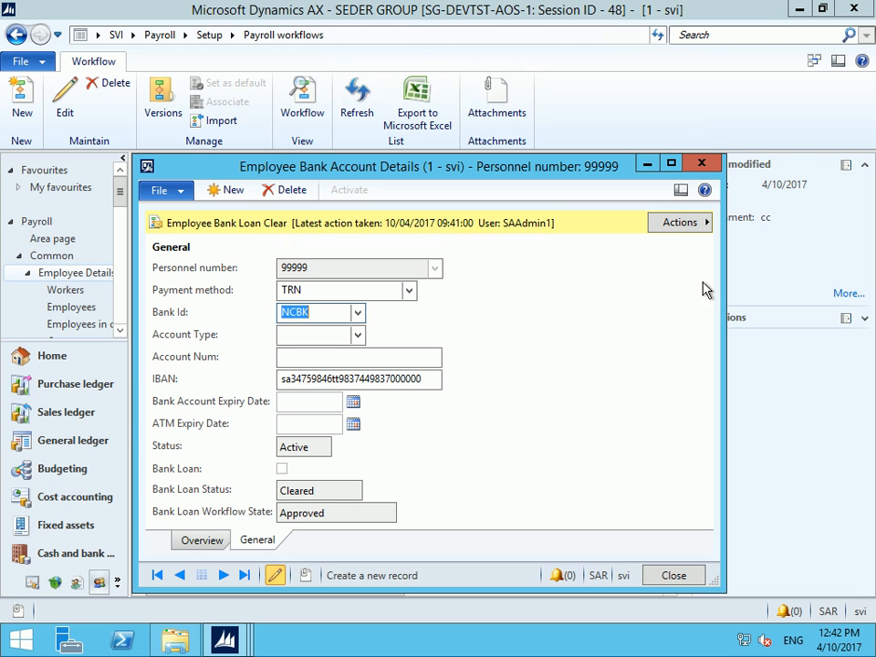
click(215, 629)
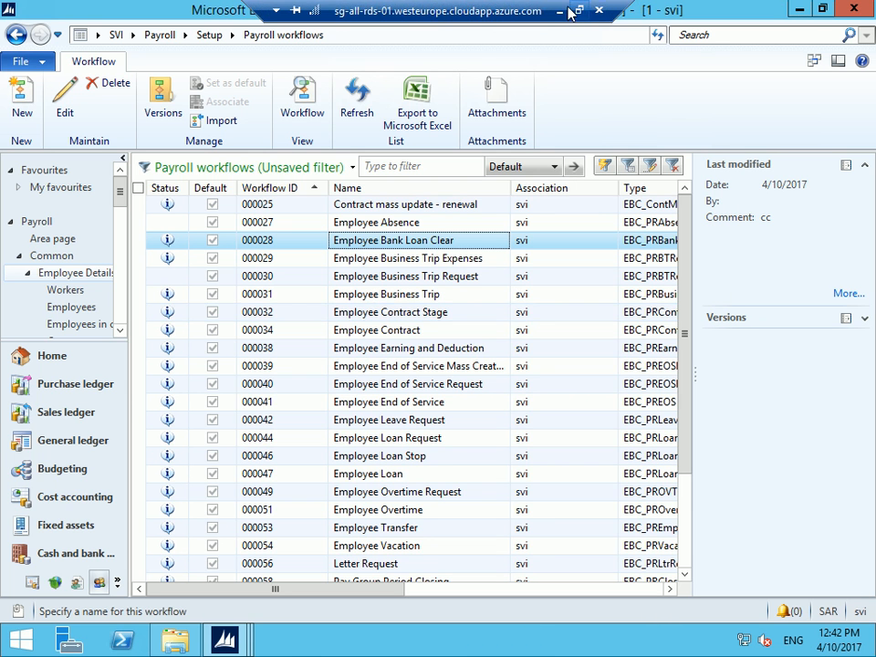
click(573, 12)
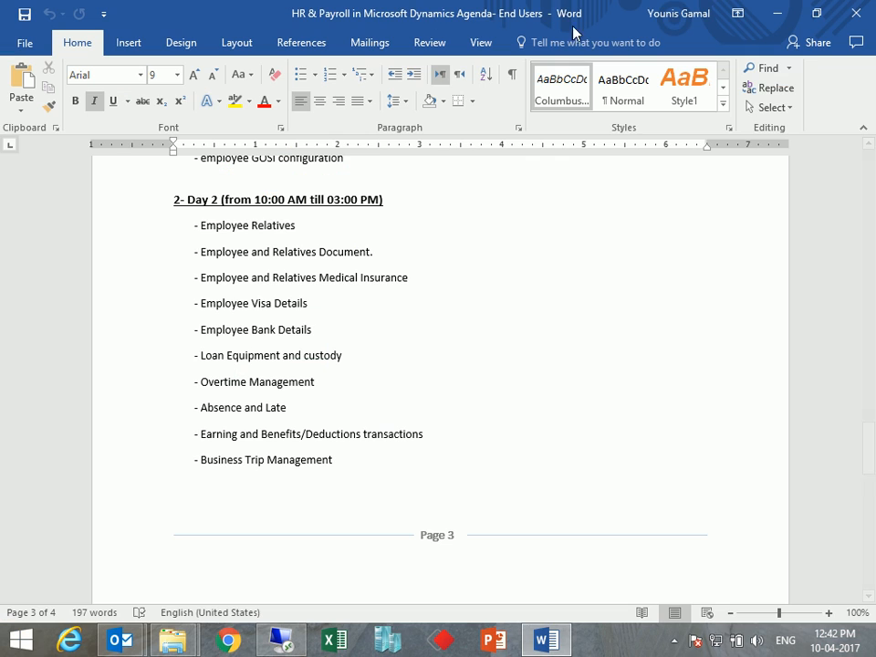
Pause the recorder from the tray and restore the Dynamics AX remote session
click(674, 640)
click(673, 554)
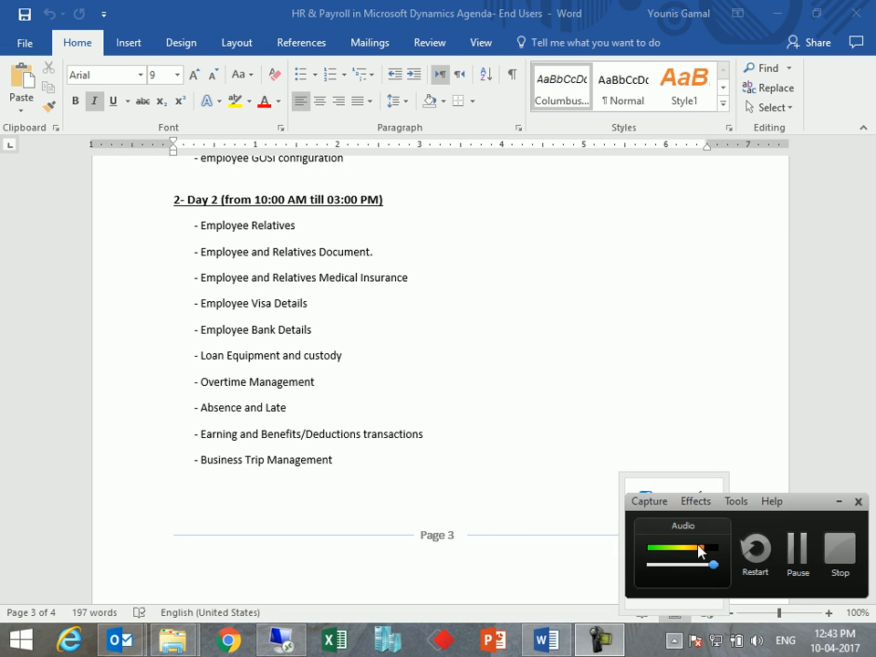
click(794, 548)
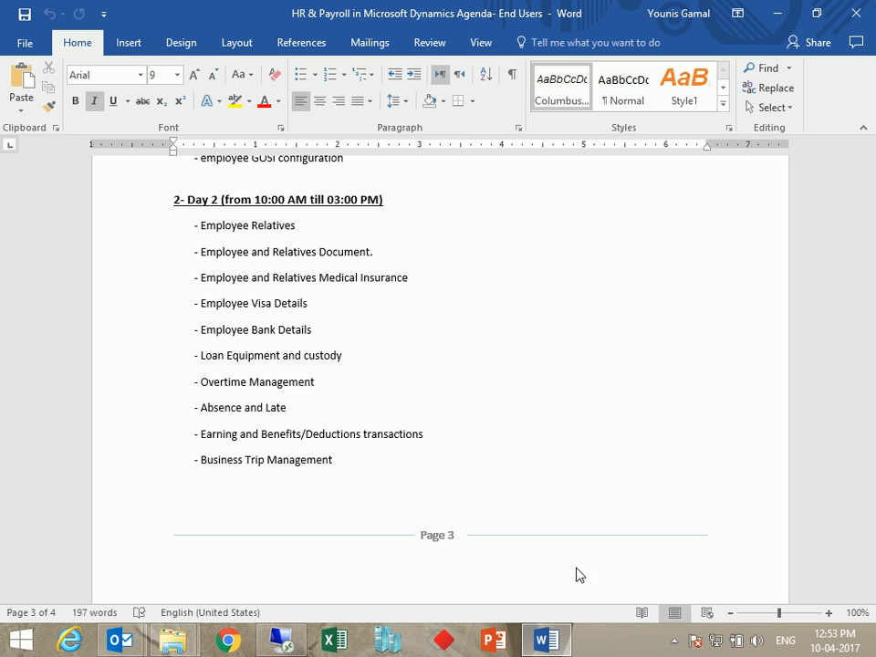
click(299, 644)
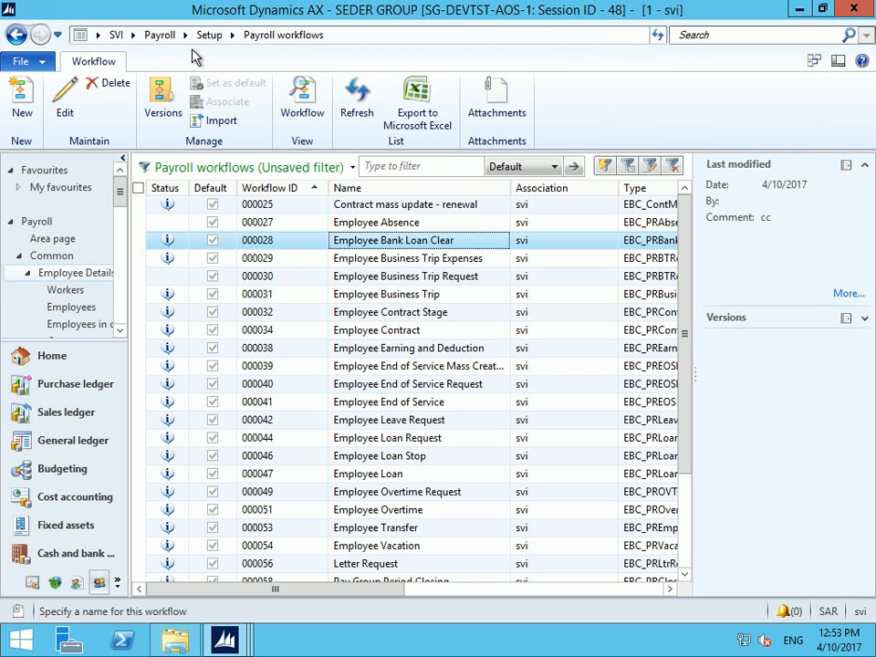
Sort Payroll Workers descending by personnel number and open worker 99999's personal information options
click(162, 38)
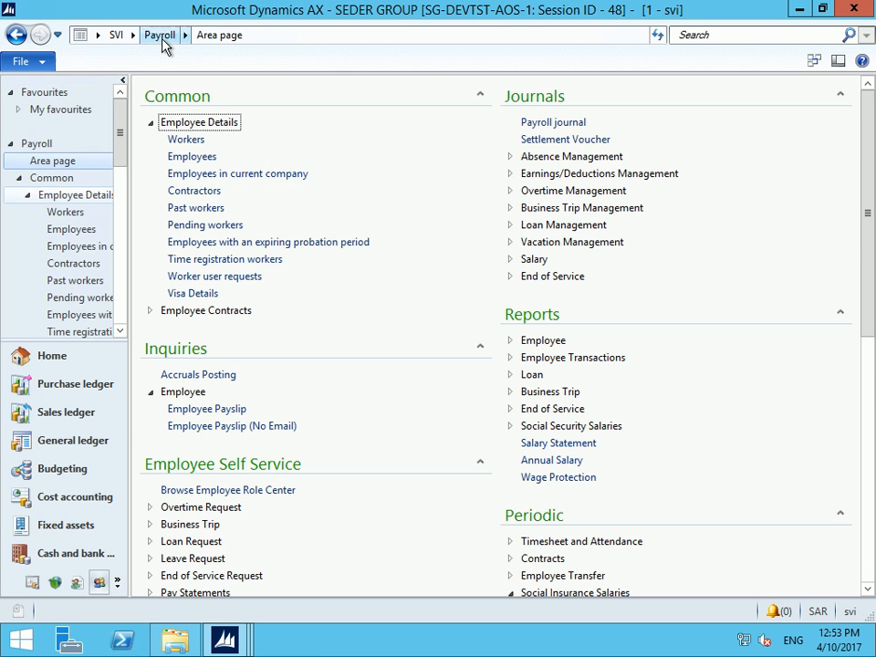
click(189, 142)
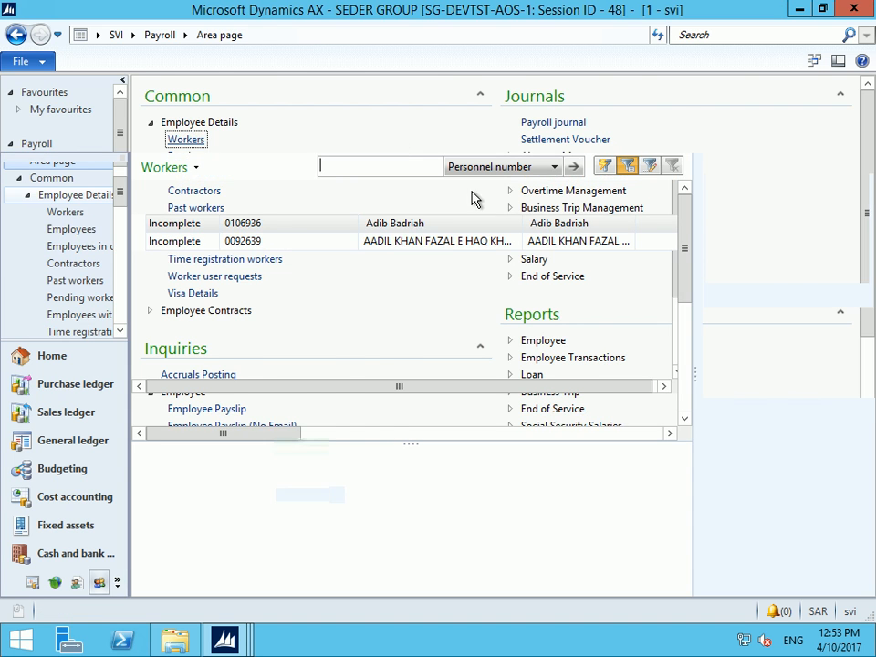
click(239, 189)
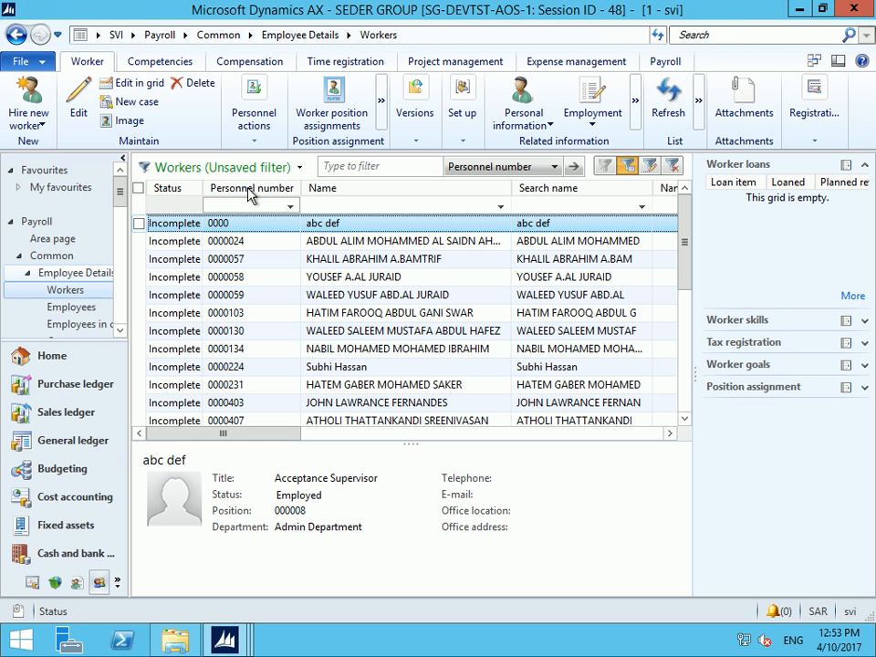
click(248, 190)
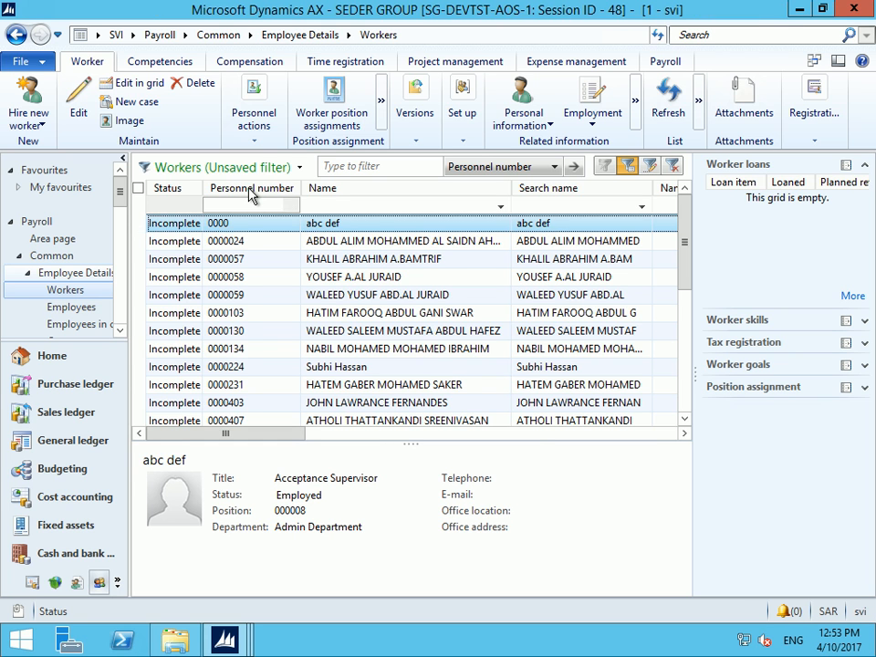
click(361, 241)
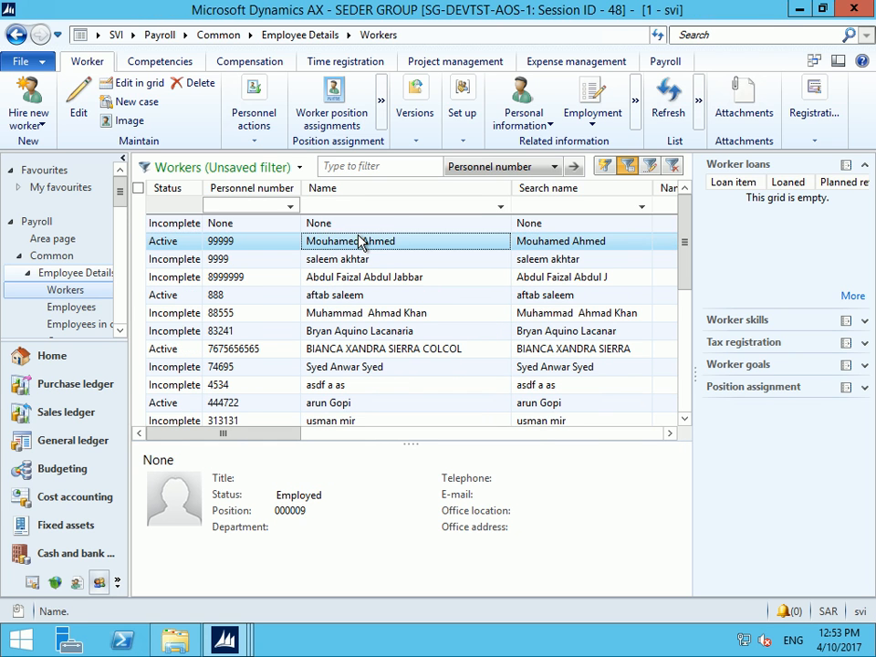
click(523, 119)
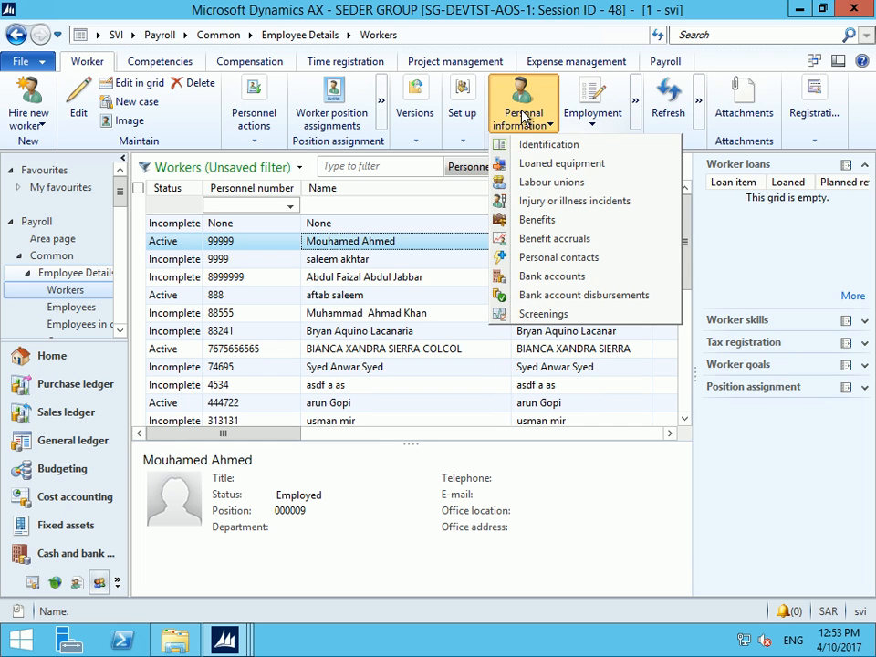
Add a loaned equipment line for worker 99999 with loan item CompStamp and review its details
click(549, 166)
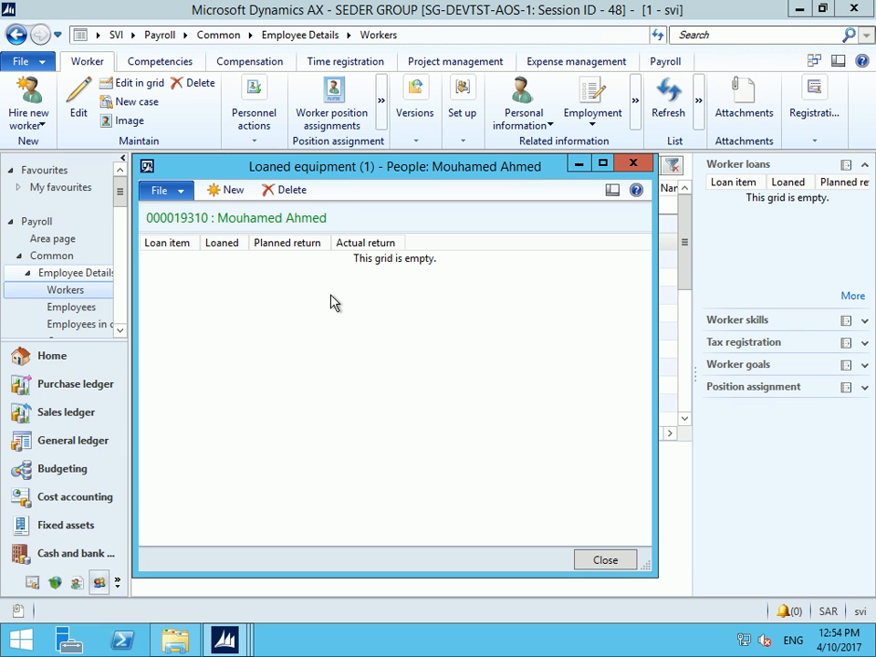
click(210, 198)
click(192, 260)
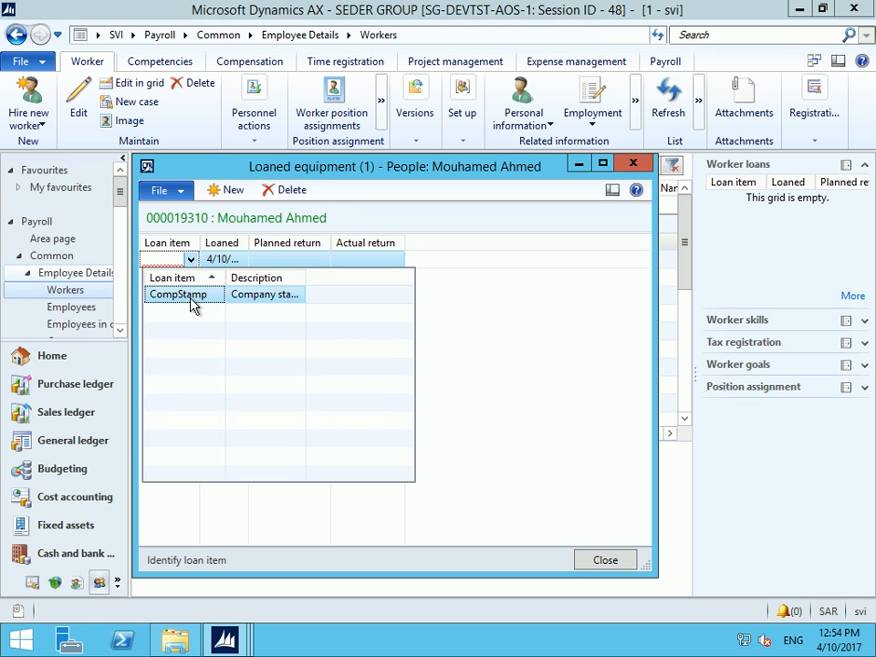
click(192, 295)
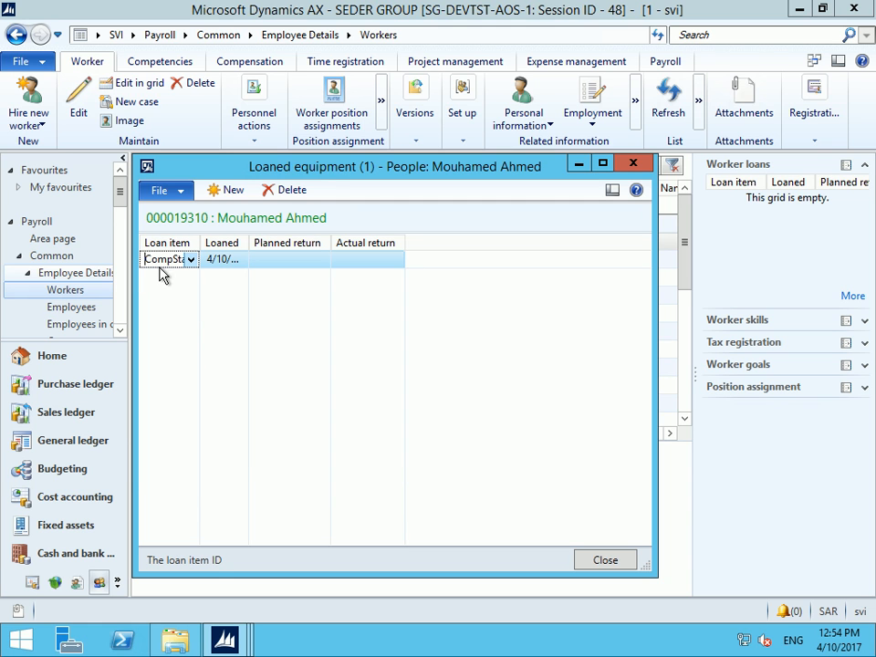
right_click(164, 263)
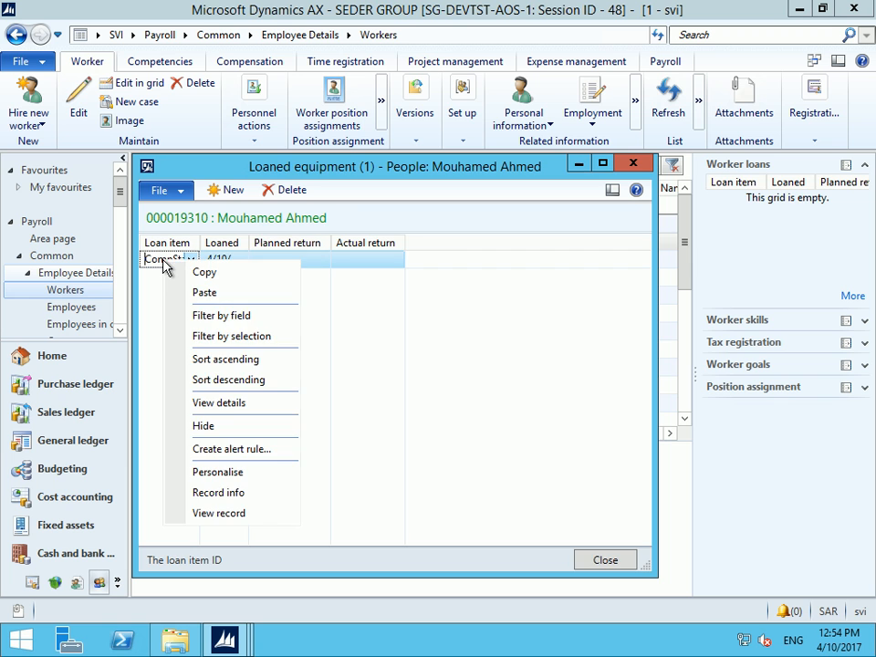
click(226, 404)
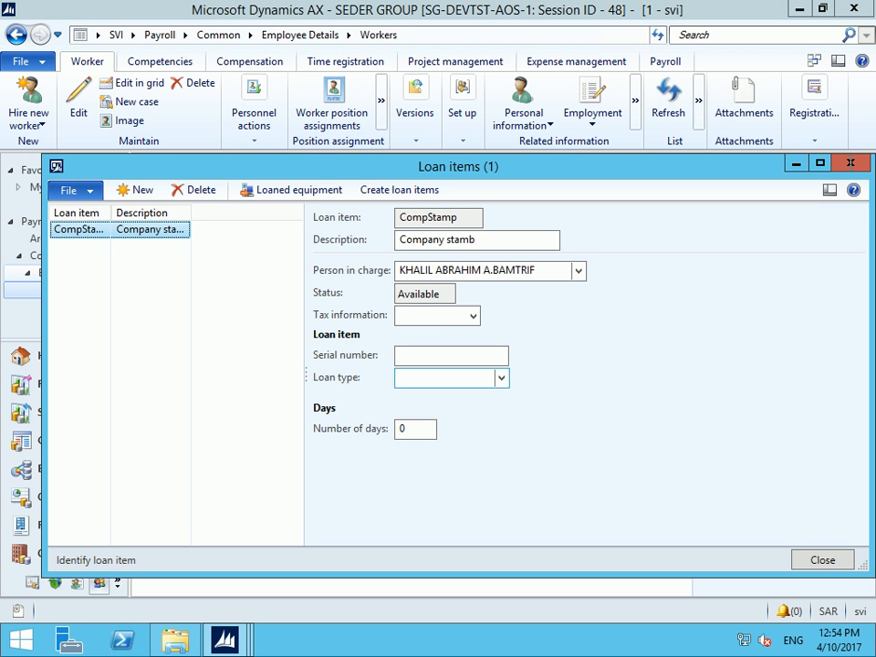
click(851, 163)
Set the CompStamp loaned date to 4/1/2017
drag(249, 244, 313, 243)
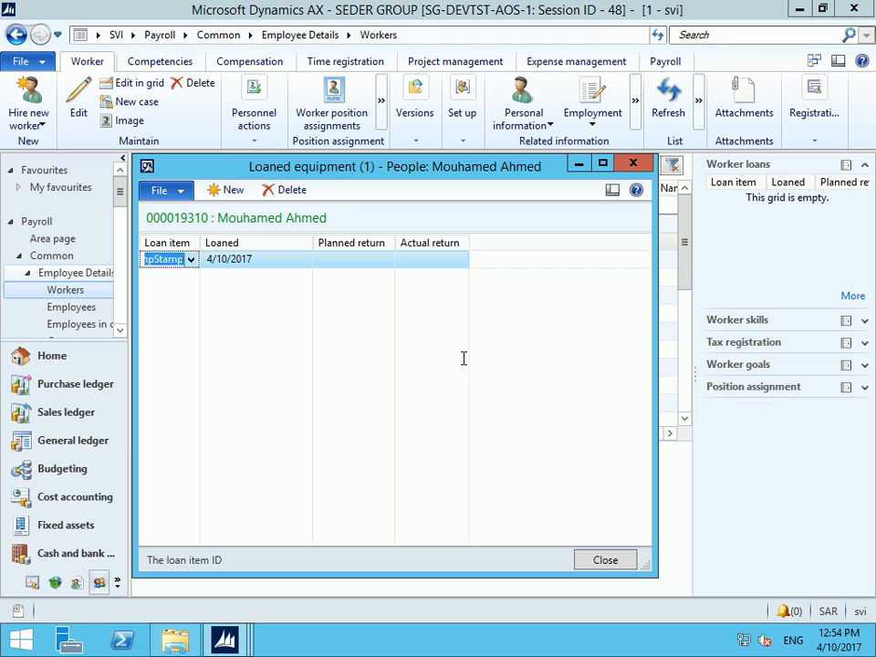
click(218, 259)
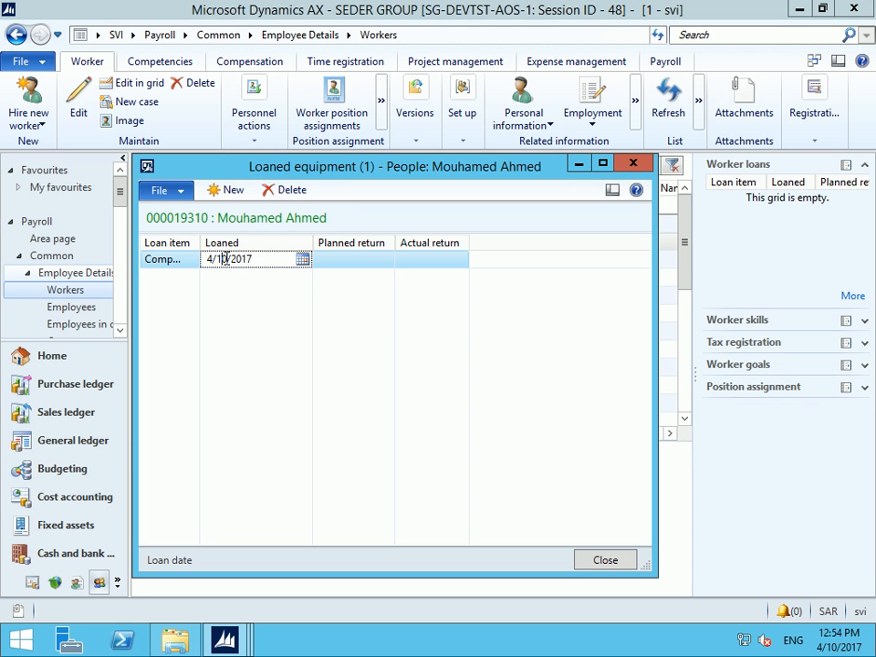
double_click(223, 260)
text(1)
key(Tab)
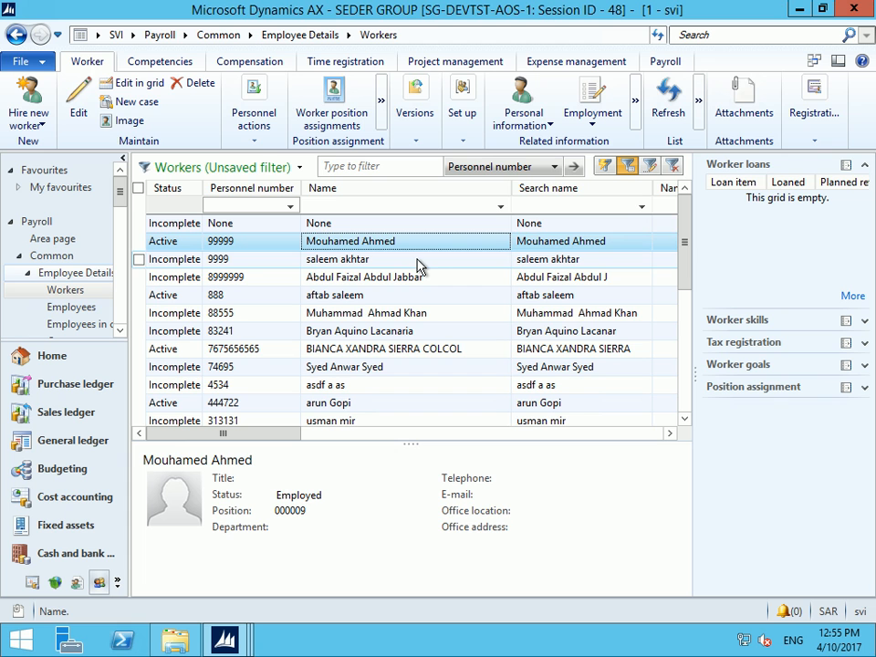
Open Overtime Transactions from Journals > Overtime Management on the Payroll area page
click(160, 34)
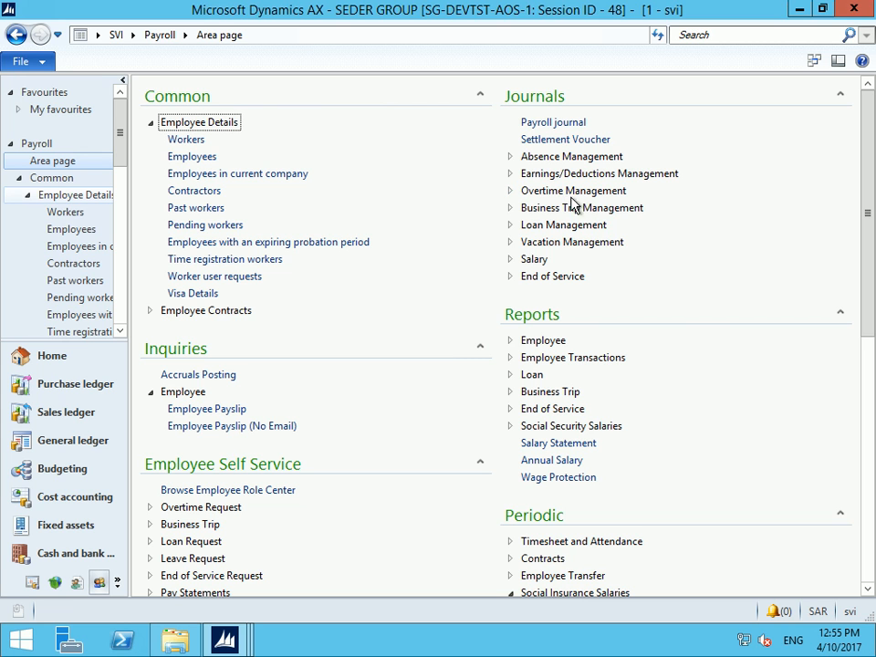
click(513, 190)
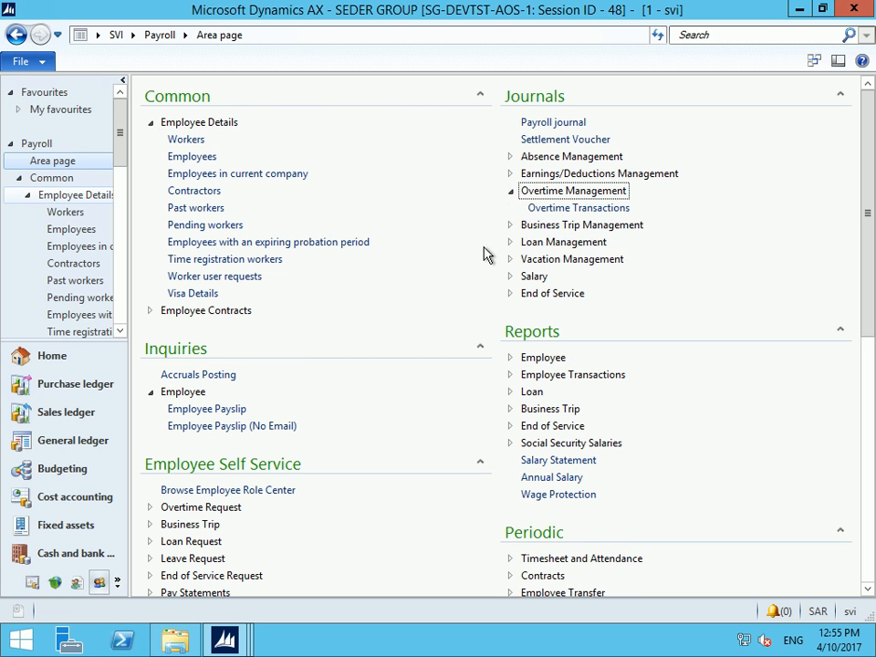
click(575, 210)
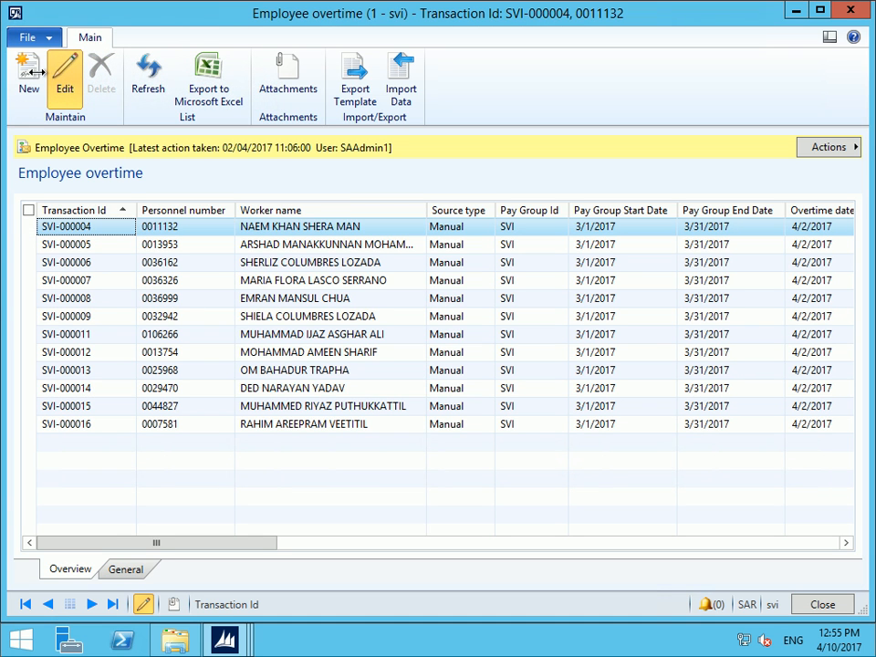
Create a new overtime transaction for personnel number 99999
click(30, 71)
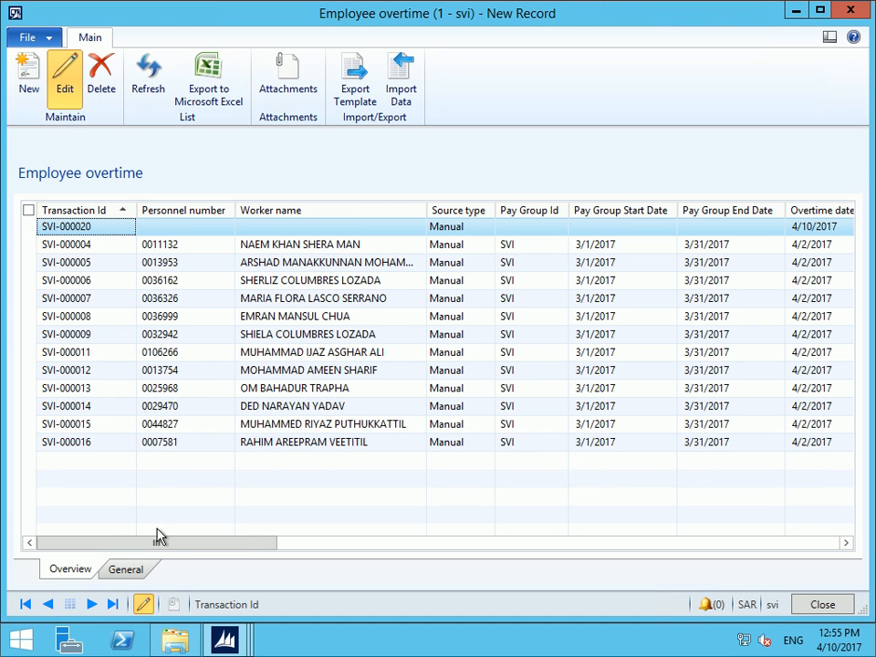
click(126, 569)
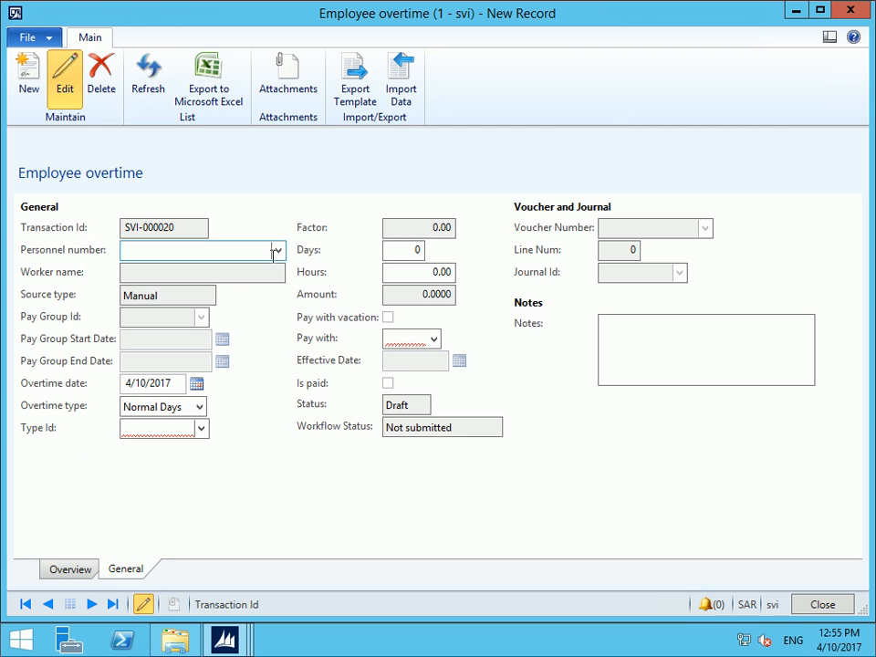
click(277, 250)
click(277, 249)
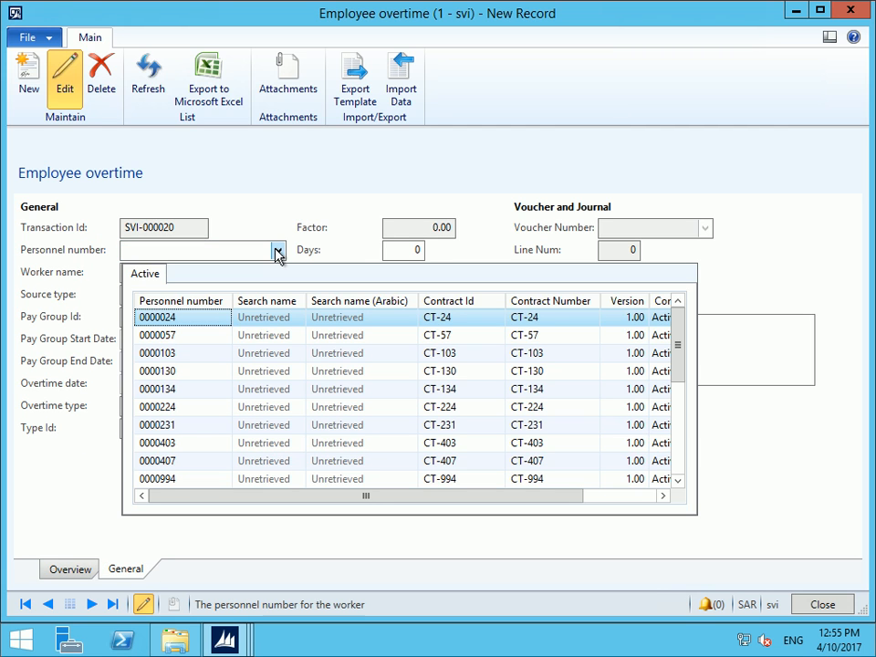
click(185, 304)
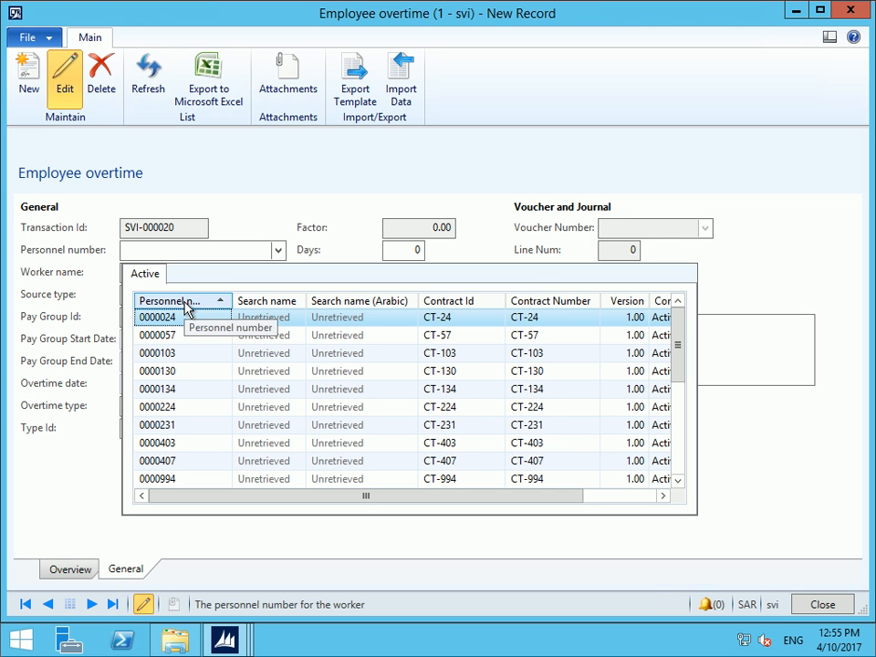
click(186, 304)
click(165, 318)
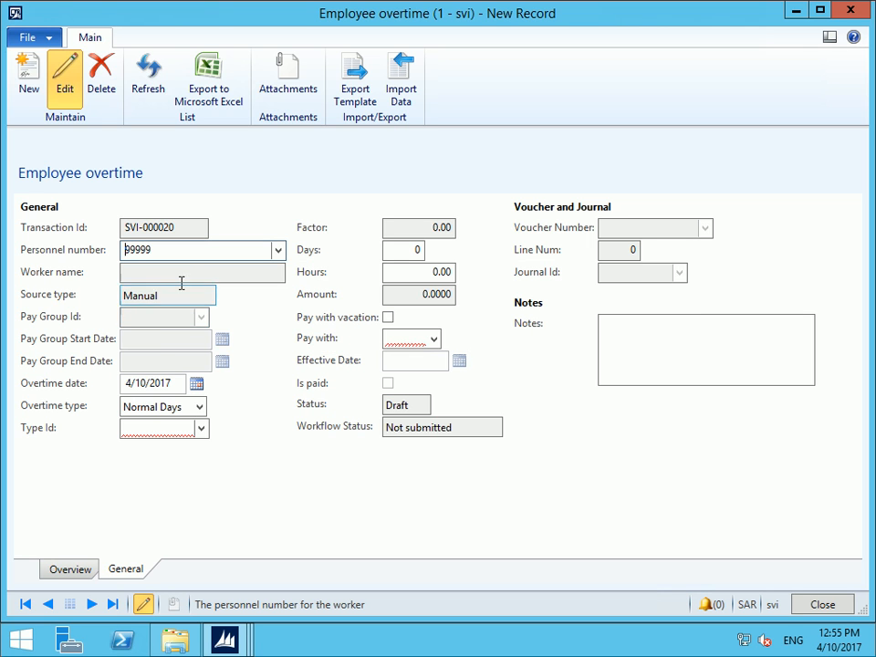
click(181, 272)
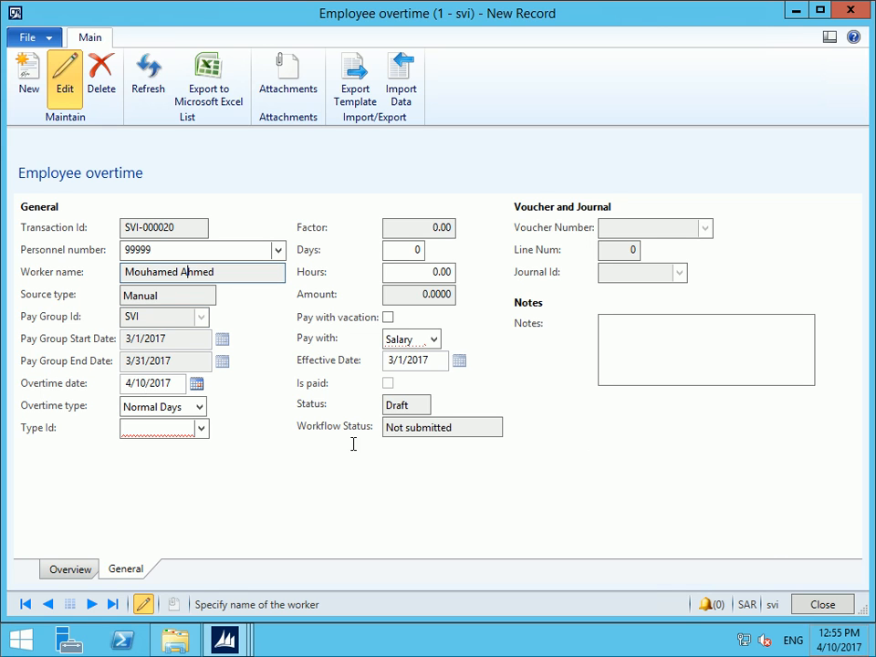
Set the overtime date to 3/23/2017, type Normal Days, and Type Id NRD (factor 1.50)
click(198, 385)
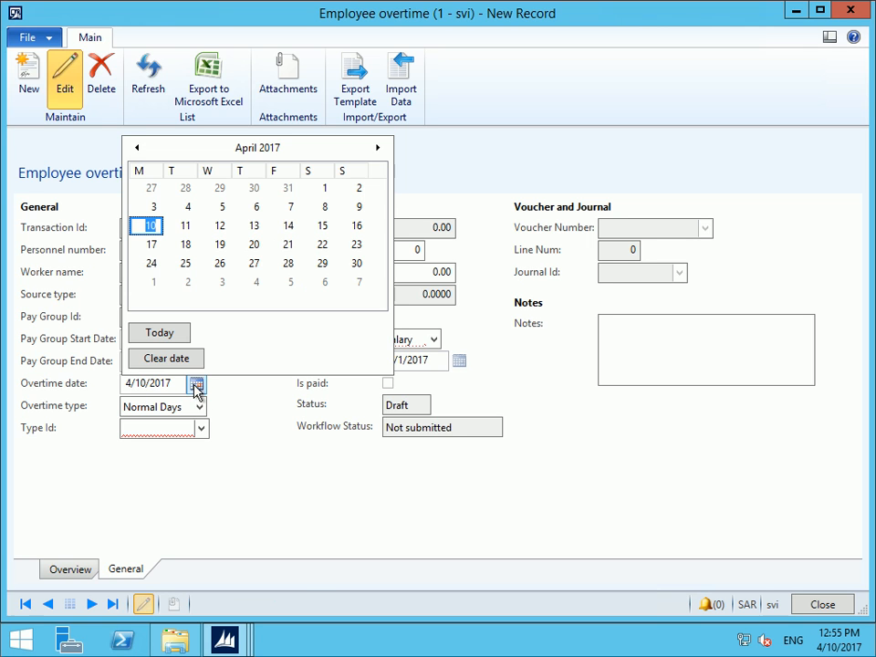
click(135, 149)
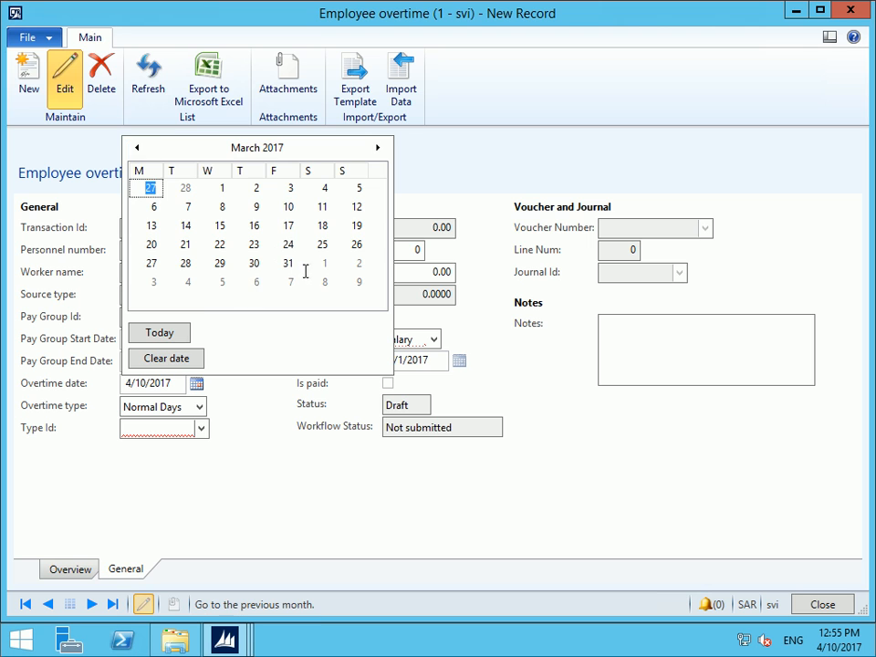
click(254, 243)
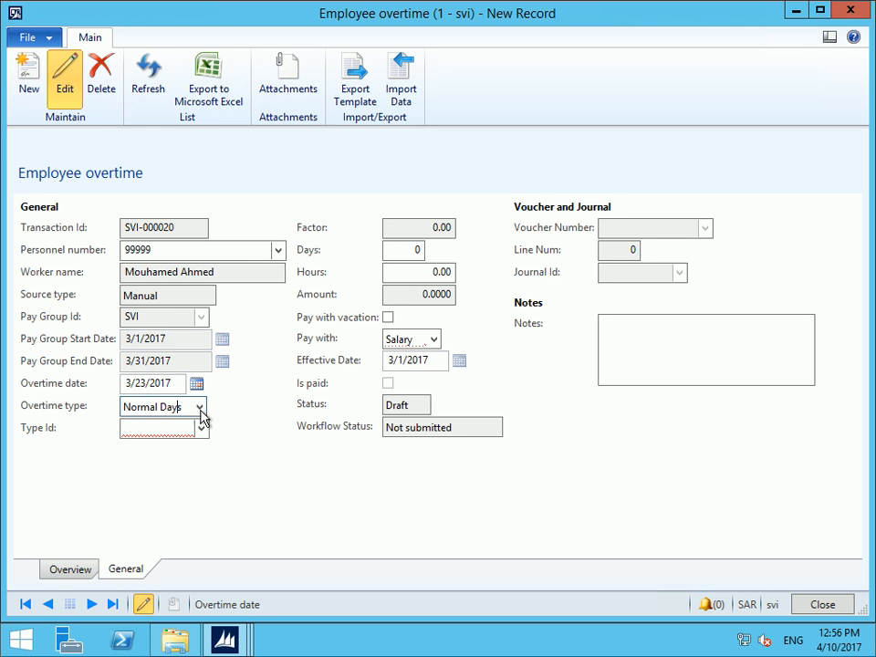
click(145, 416)
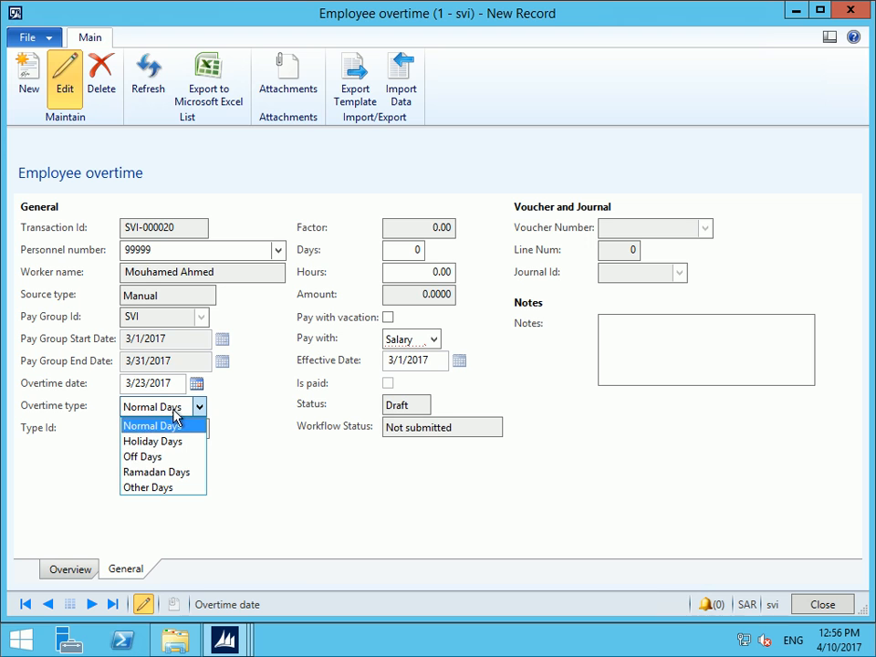
click(137, 428)
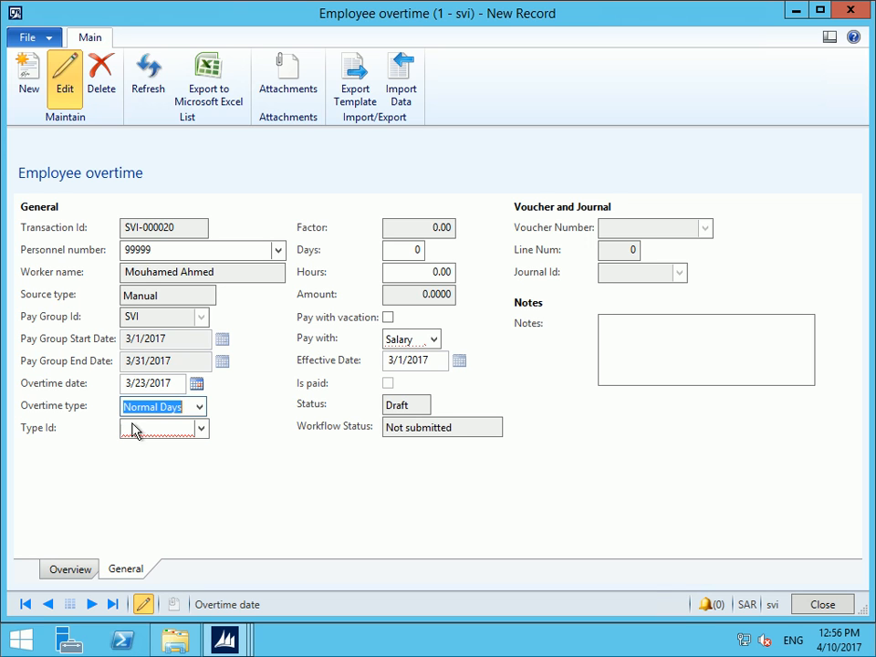
click(206, 433)
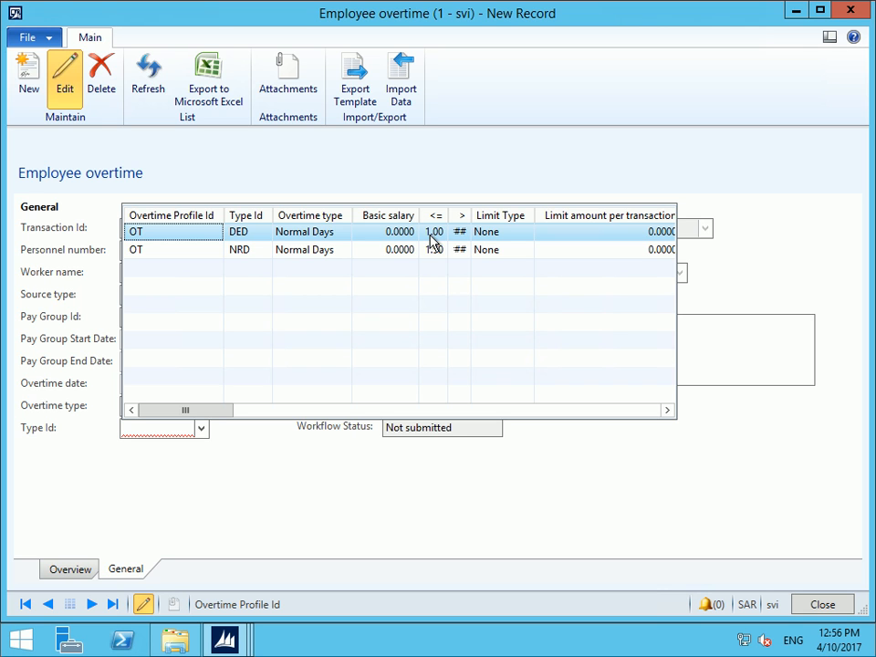
click(385, 251)
click(416, 229)
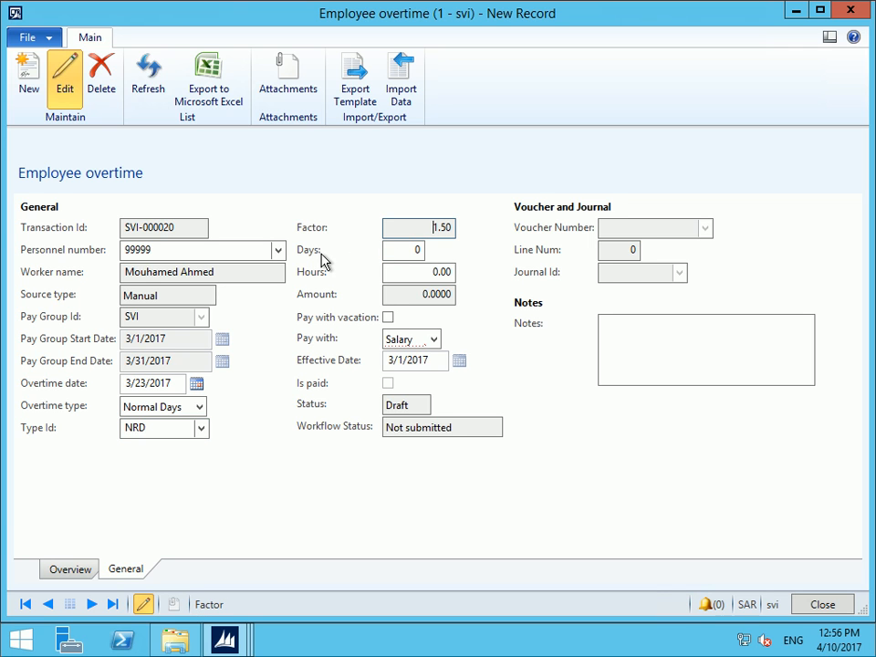
Enter 10 overtime hours, giving amount 604.8400, paid with Salary
click(421, 273)
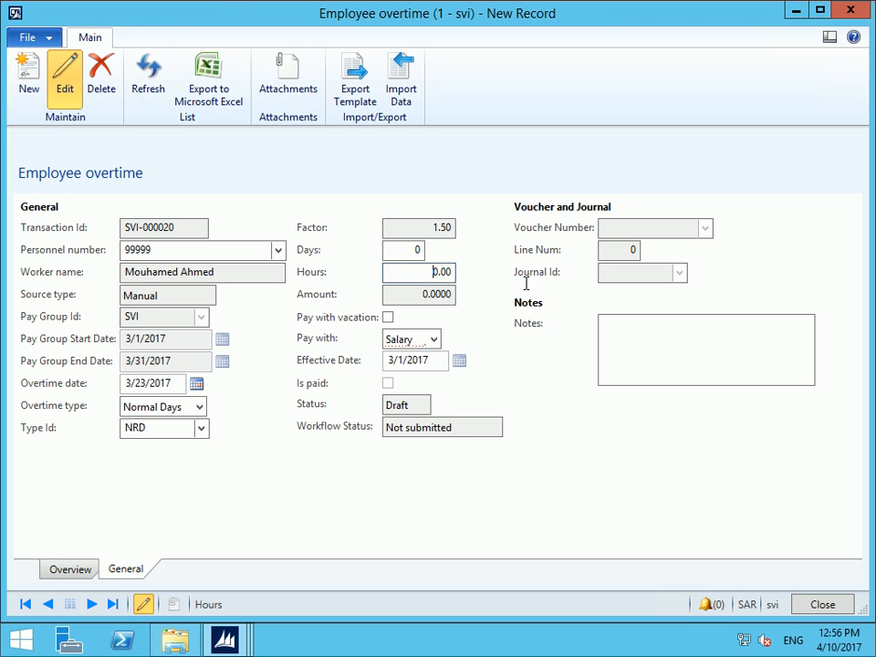
text(10)
key(Tab)
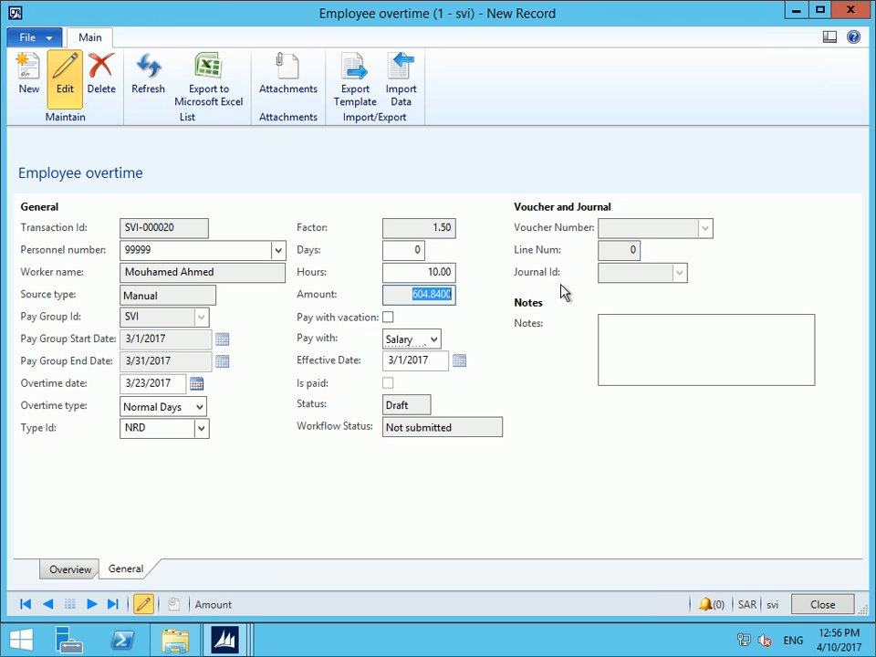
click(431, 294)
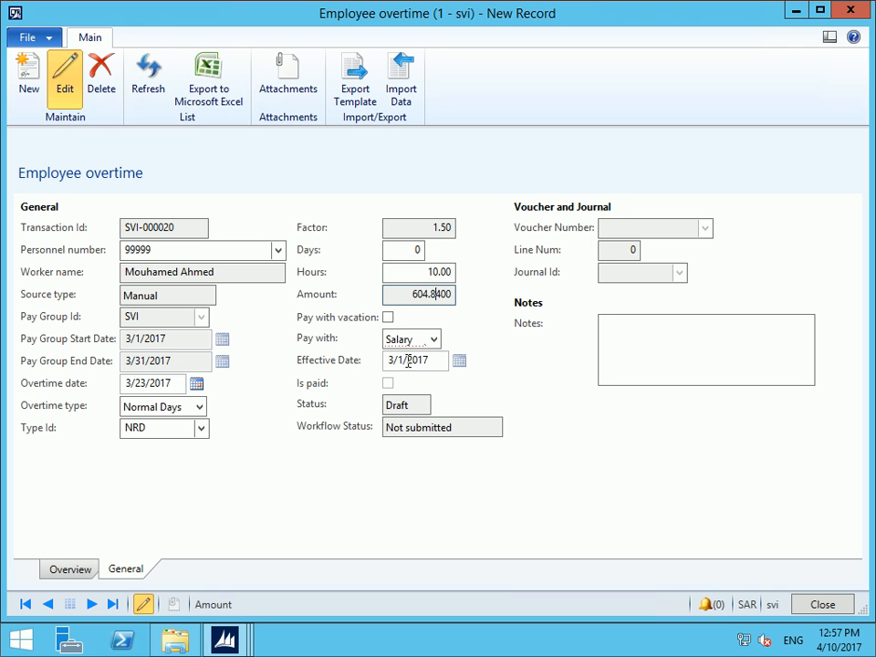
click(435, 339)
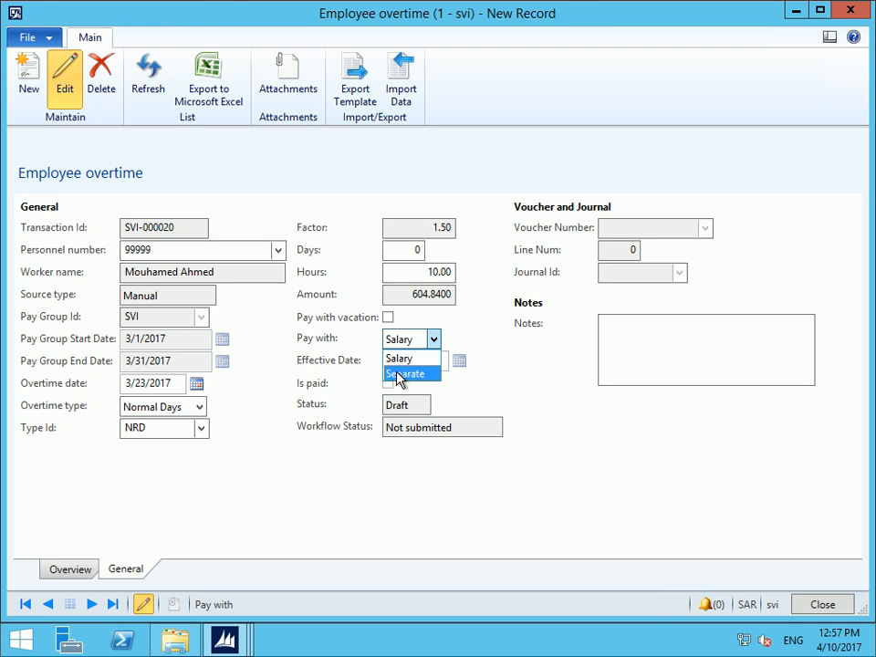
click(409, 356)
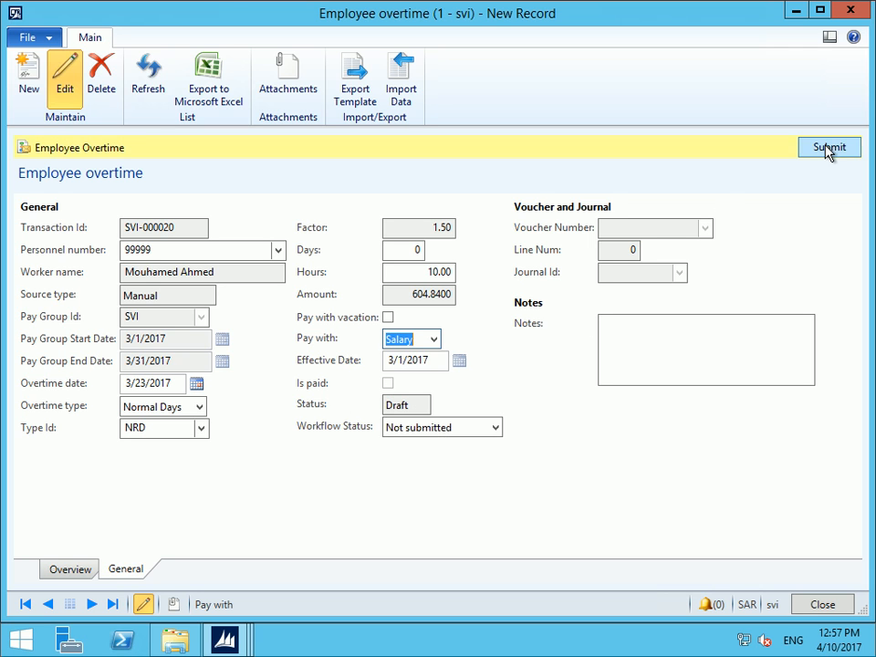
Submit overtime record SVI-000020 to workflow and bring up the Template Export dialog
click(827, 147)
click(486, 369)
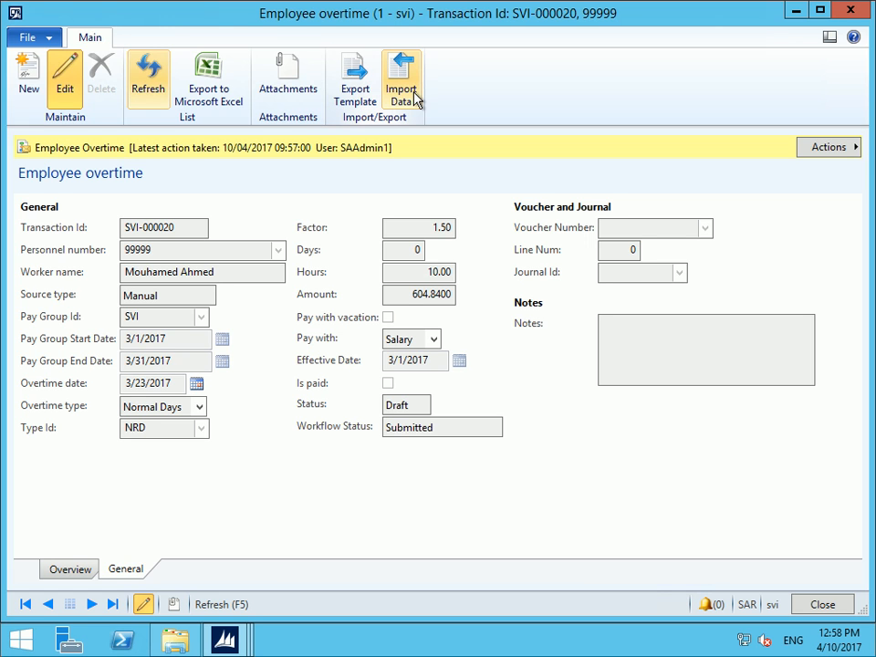
click(350, 80)
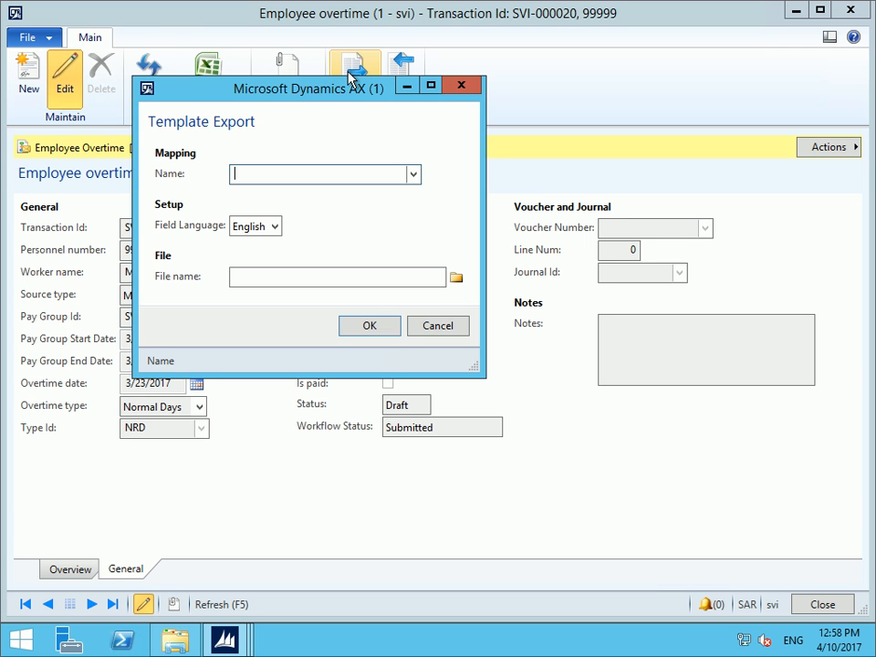
Export the Overtime mapping template to ot.xlsx on the Desktop
click(414, 174)
click(316, 268)
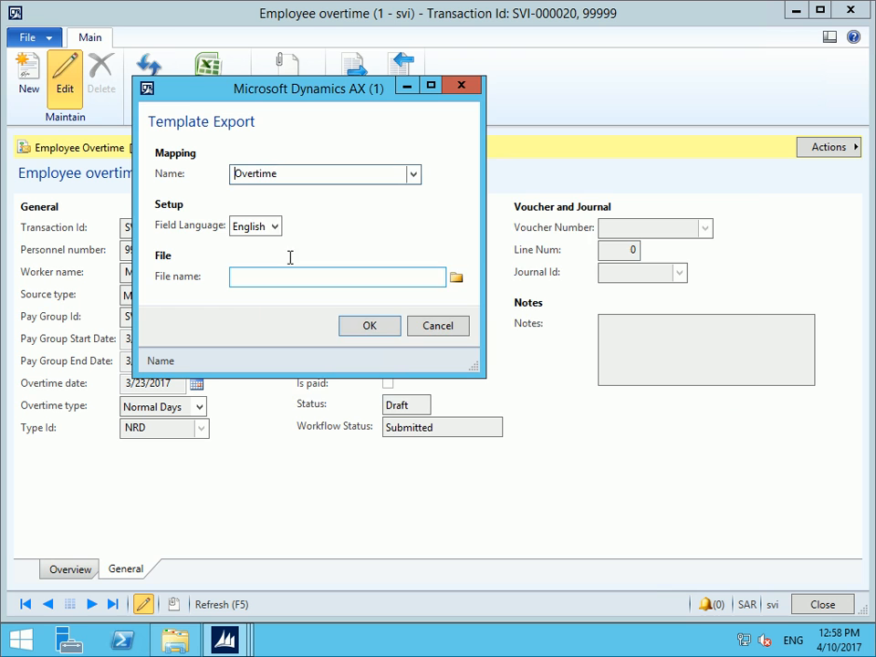
click(456, 278)
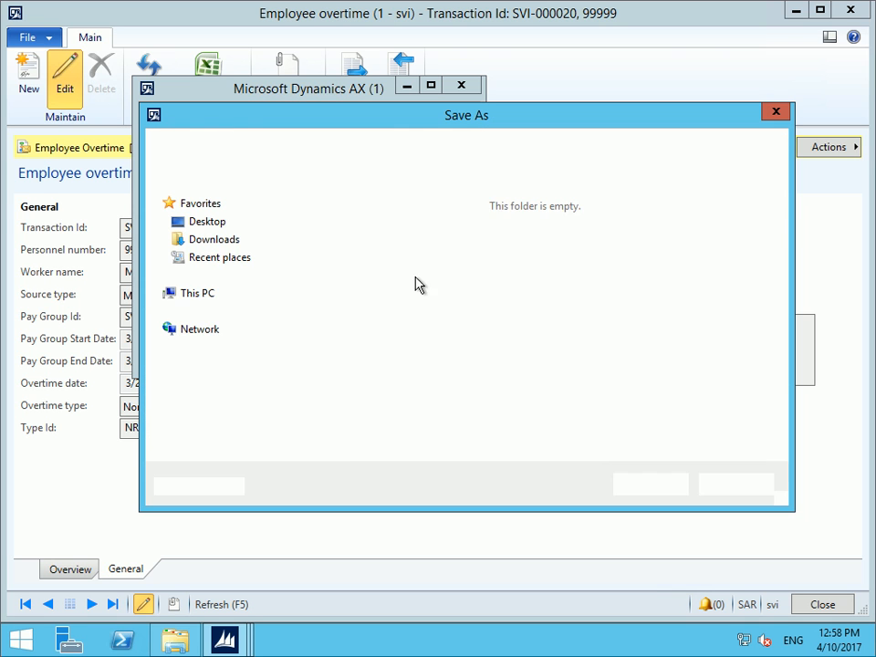
click(208, 223)
click(386, 424)
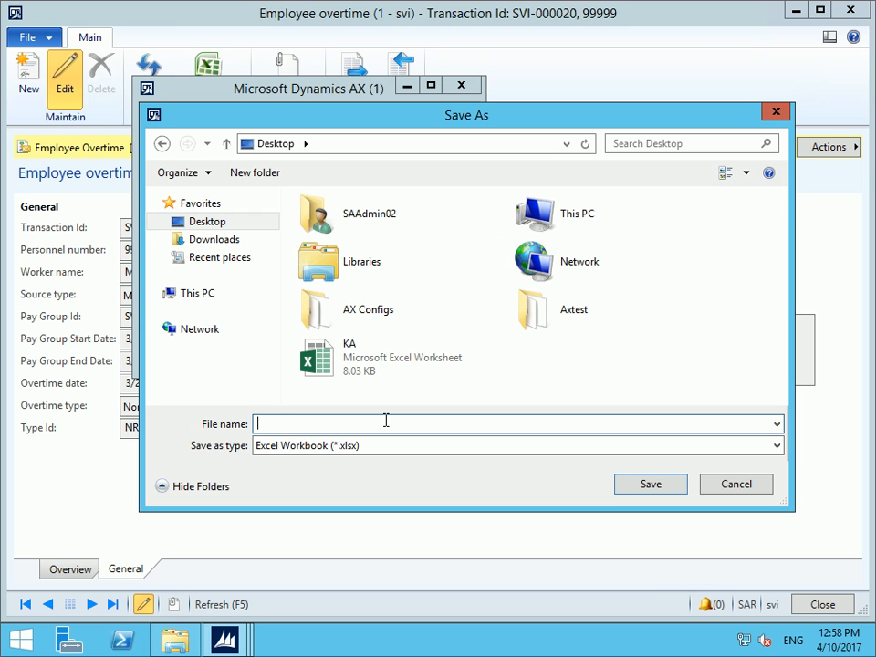
text(ot)
click(661, 484)
click(378, 330)
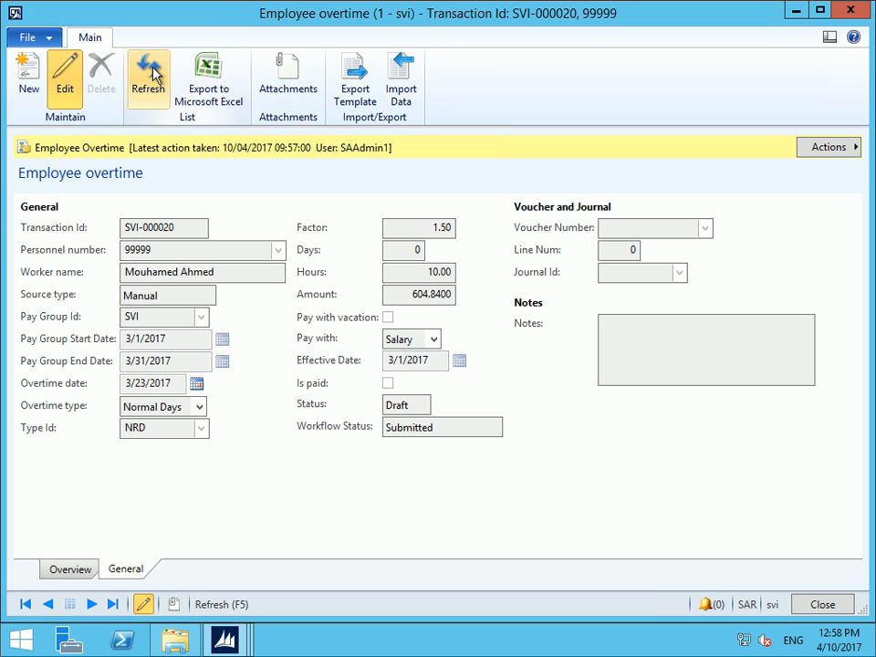
Refresh the record to see it Approved, then open ot.xlsx from the Desktop
click(153, 73)
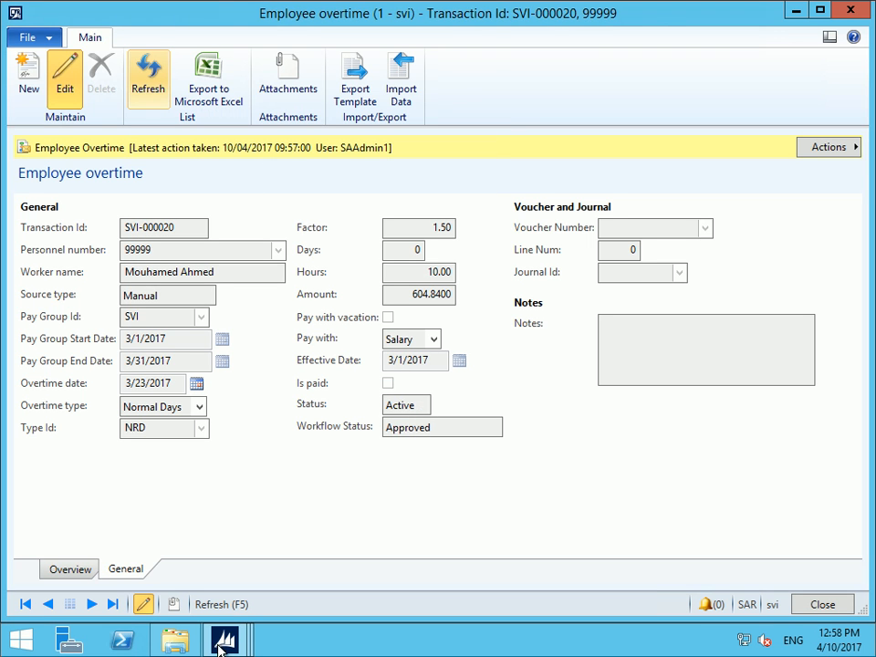
click(166, 644)
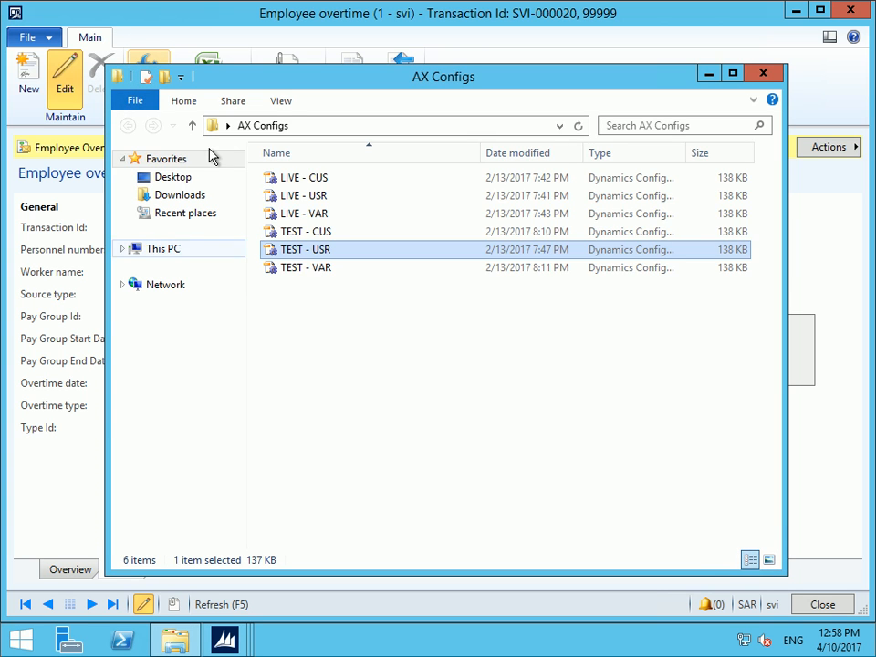
click(178, 182)
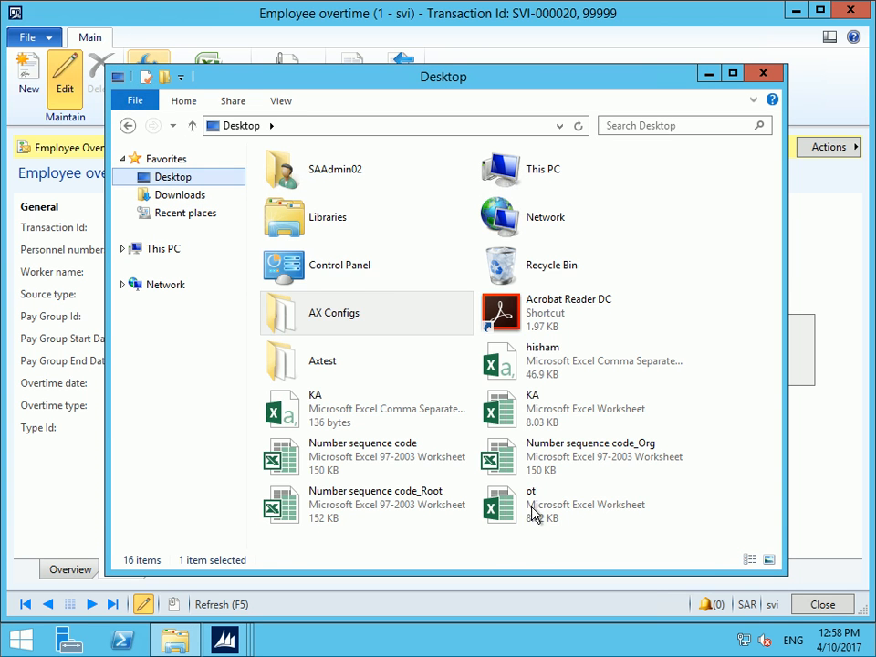
double_click(533, 506)
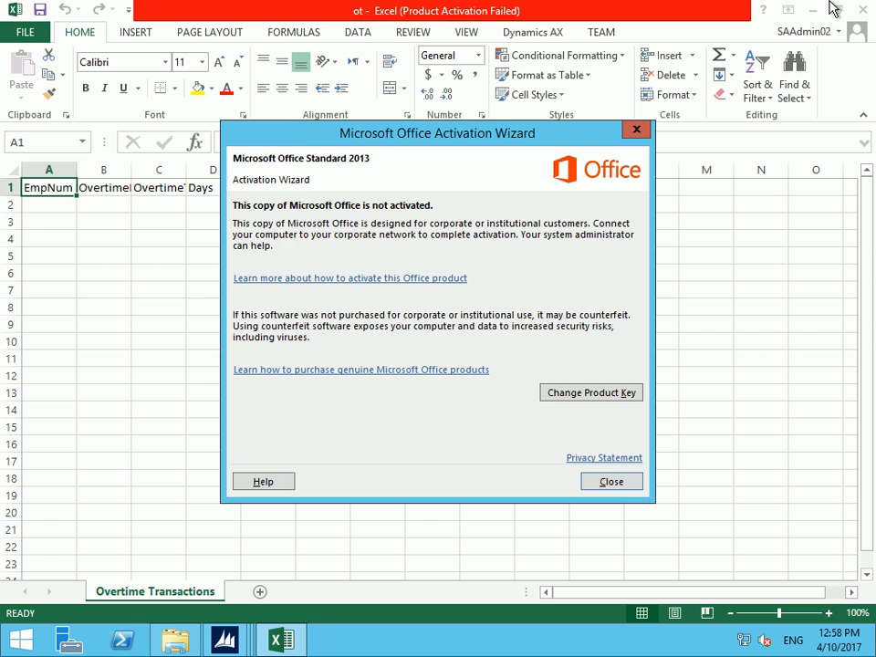
Shrink the Excel ot workbook window and place it over the Employee overtime form
click(634, 131)
click(840, 10)
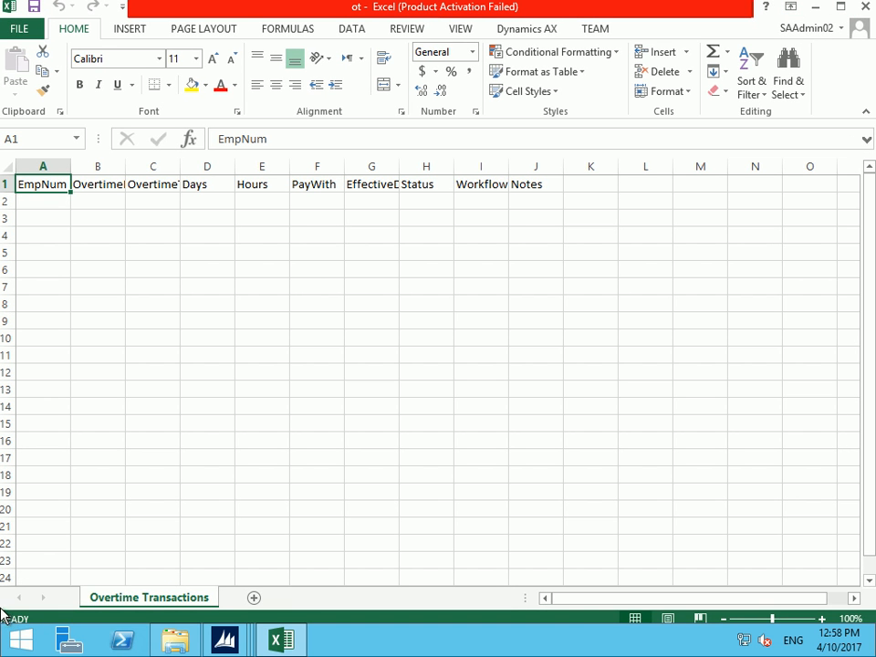
drag(872, 613, 642, 281)
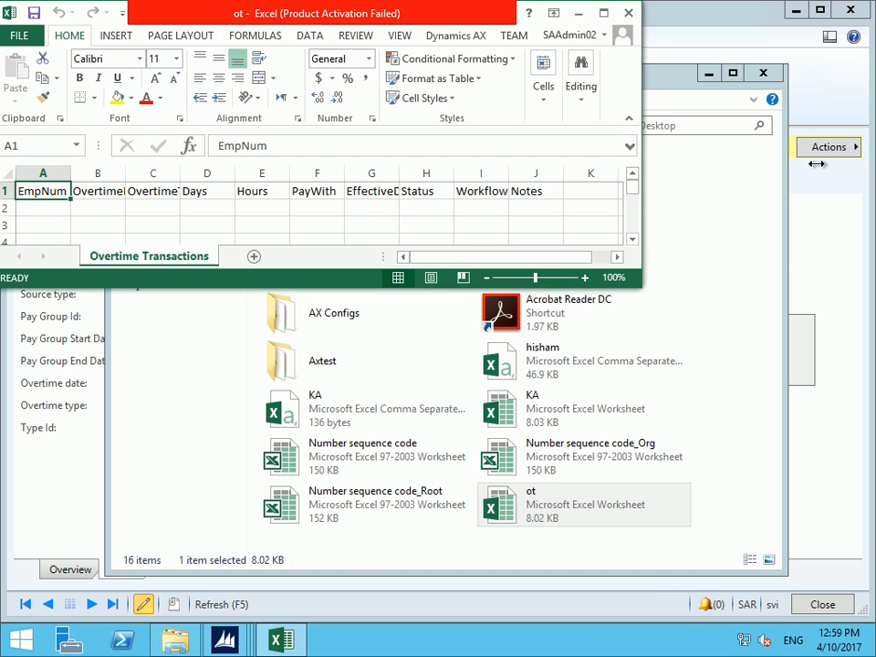
click(709, 74)
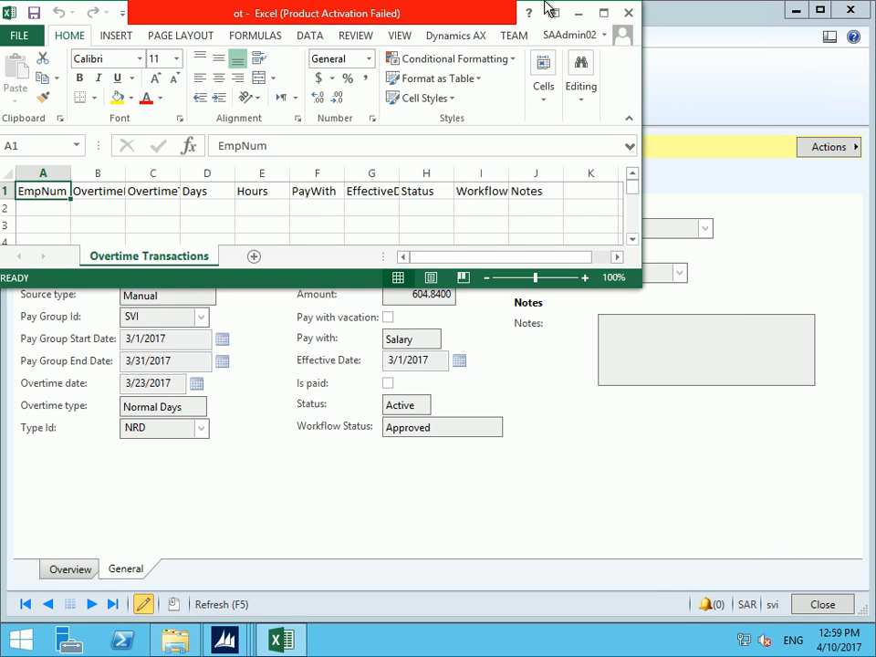
drag(180, 10, 333, 248)
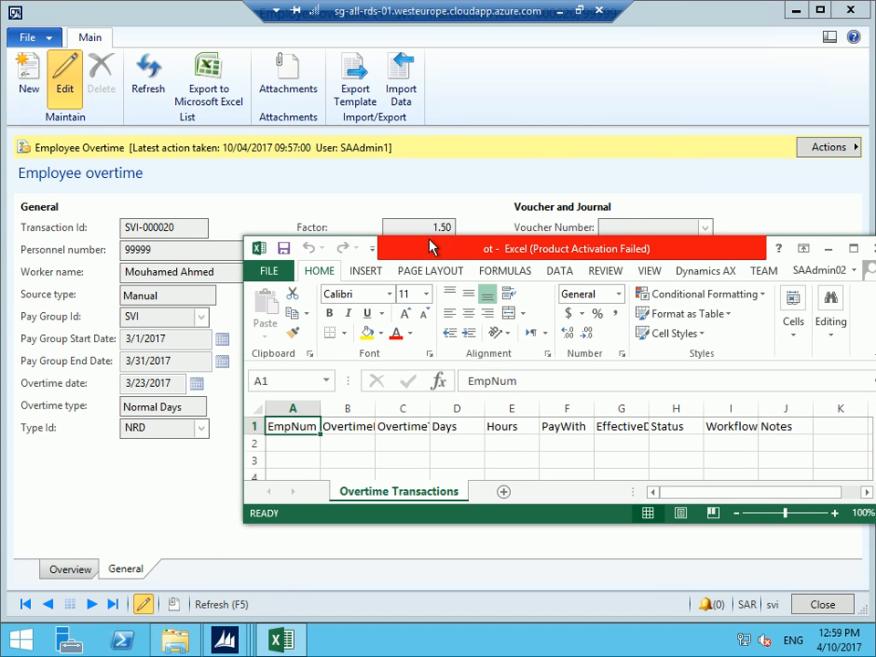
click(296, 441)
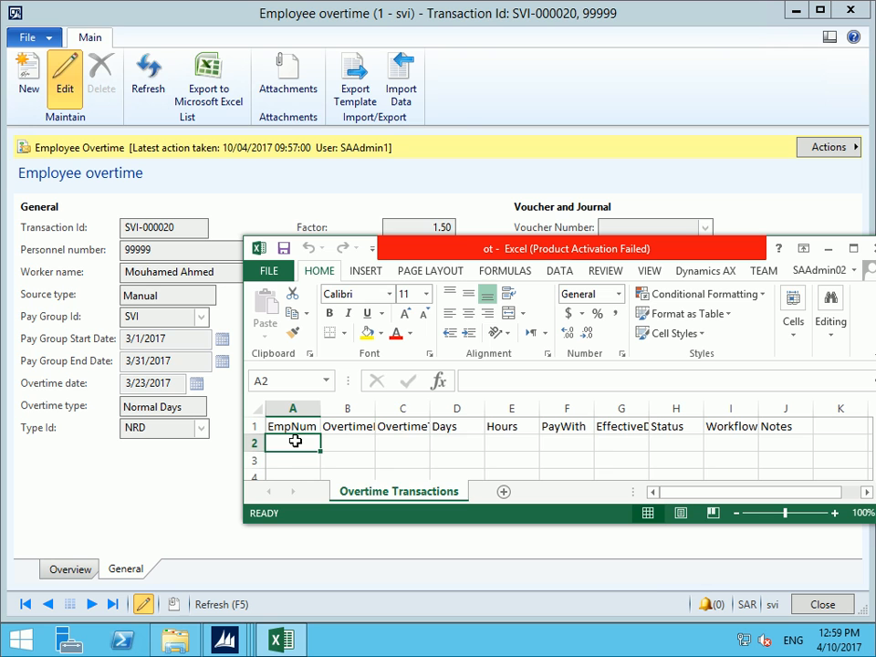
Format A2 as Text, then enter employee 99999 in A2 and NRD in B2
right_click(295, 442)
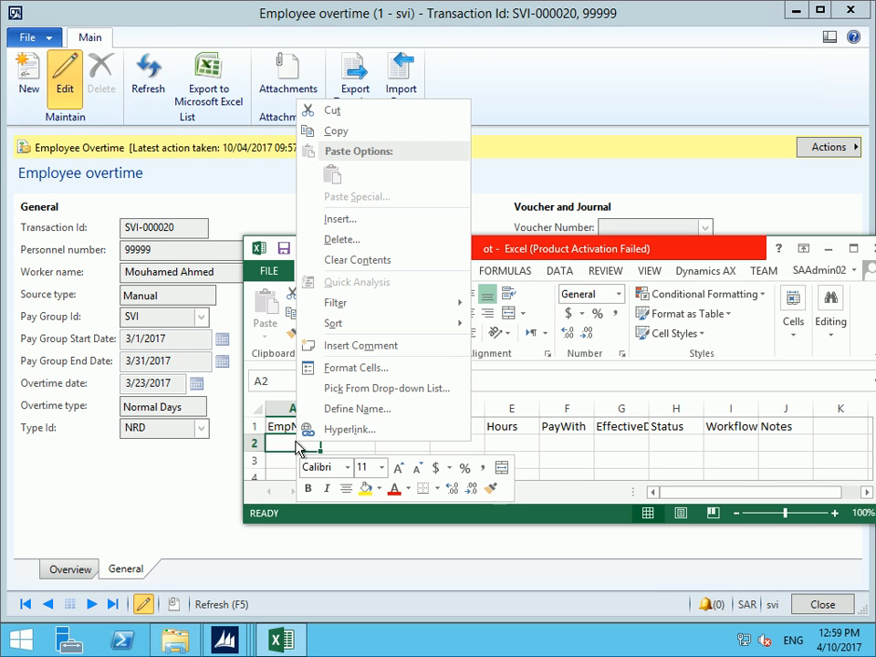
click(345, 371)
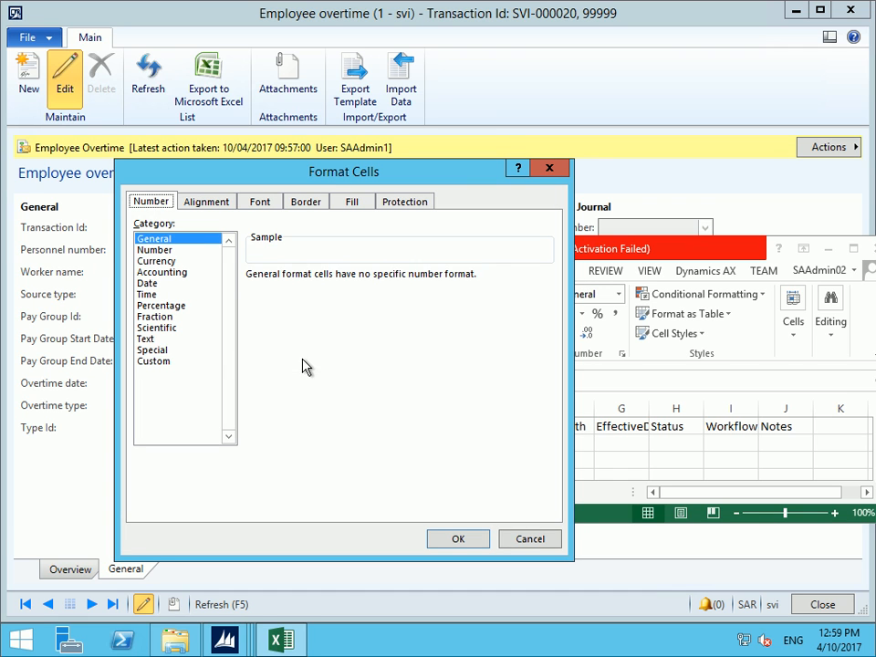
click(147, 339)
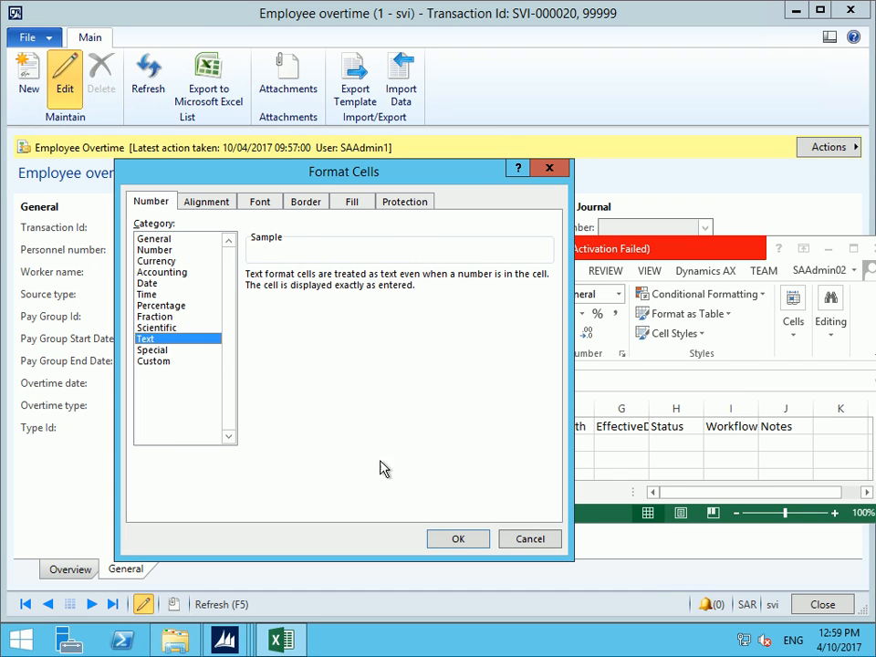
click(459, 540)
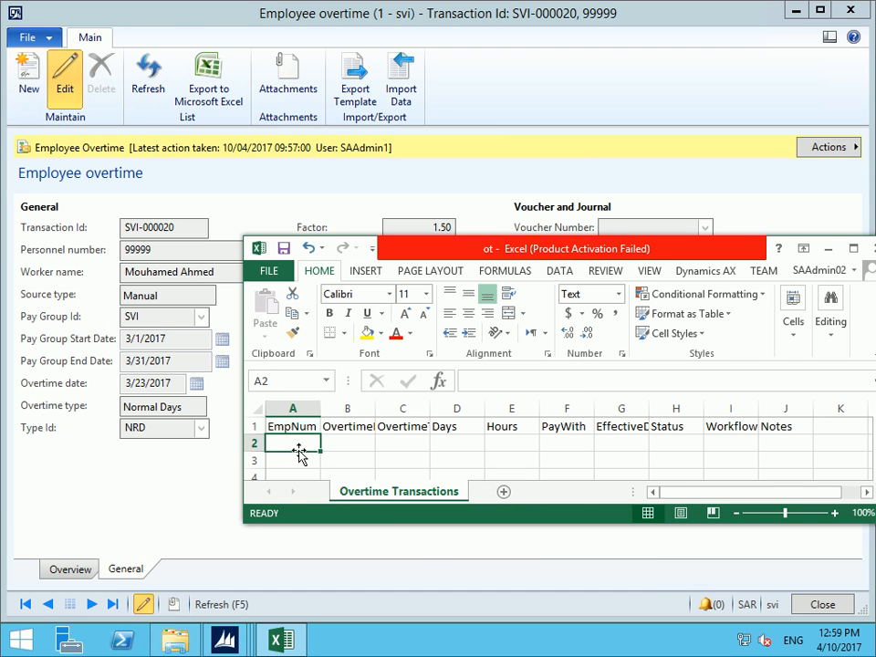
text(999999)
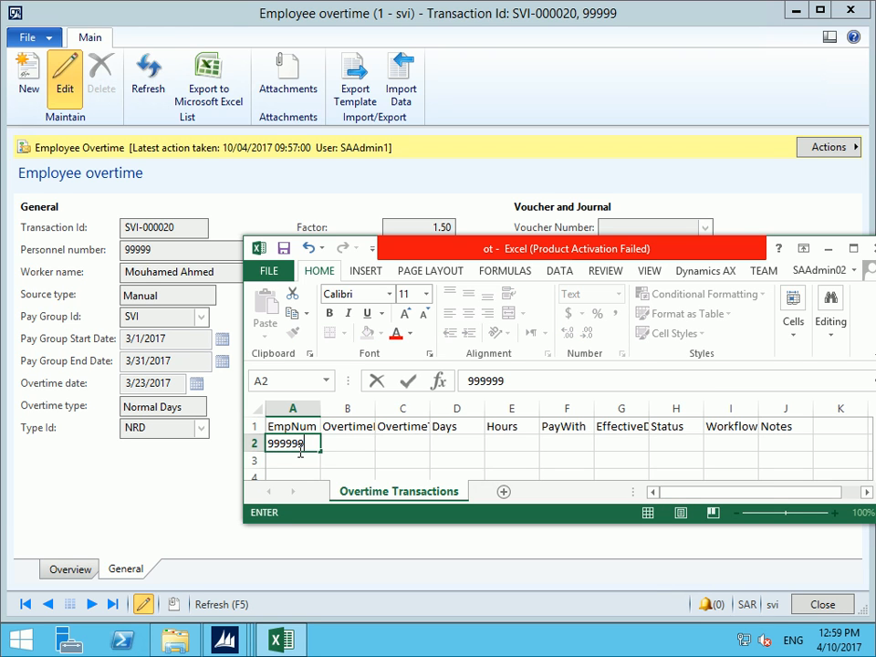
key(Tab)
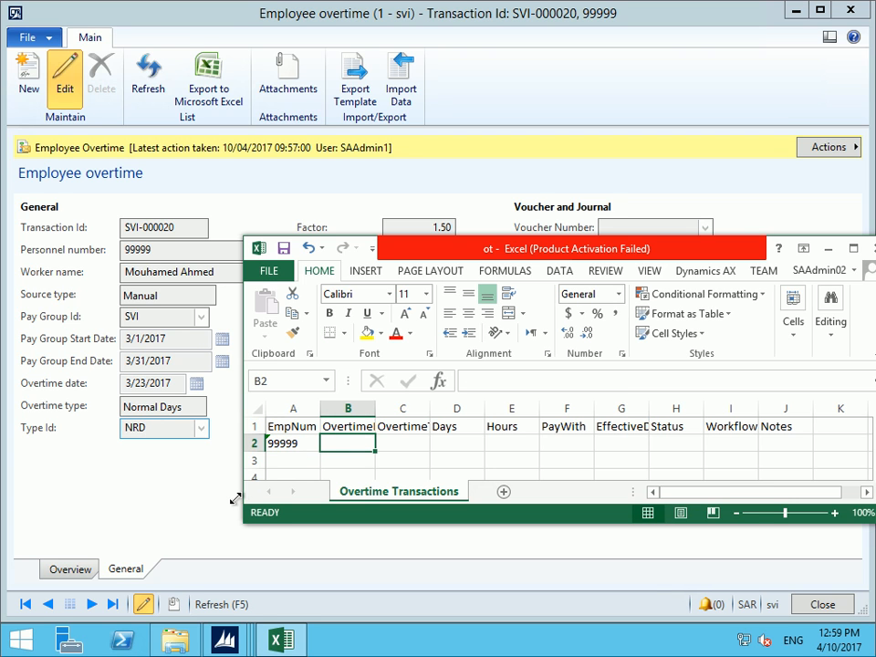
text(NRD)
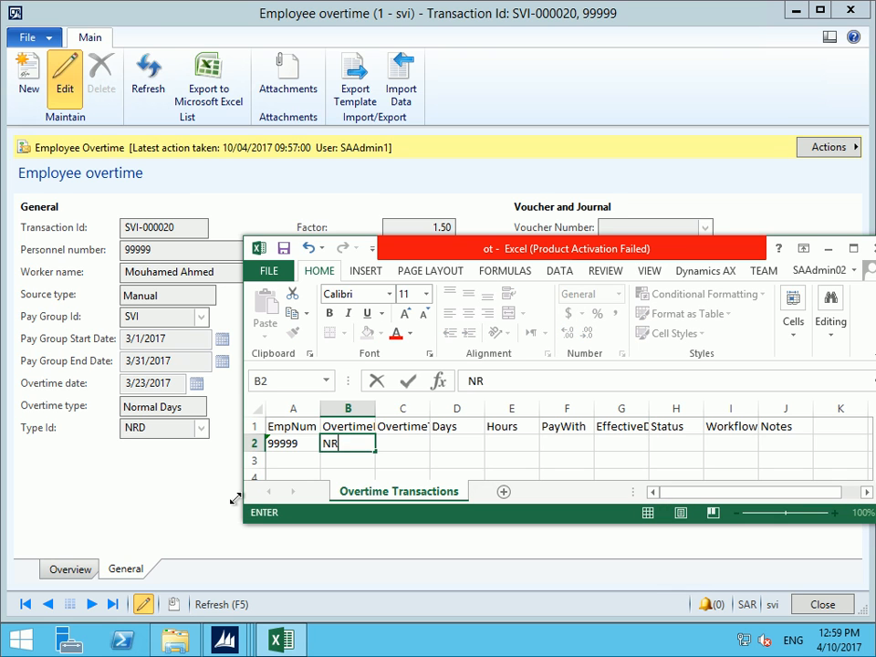
key(Tab)
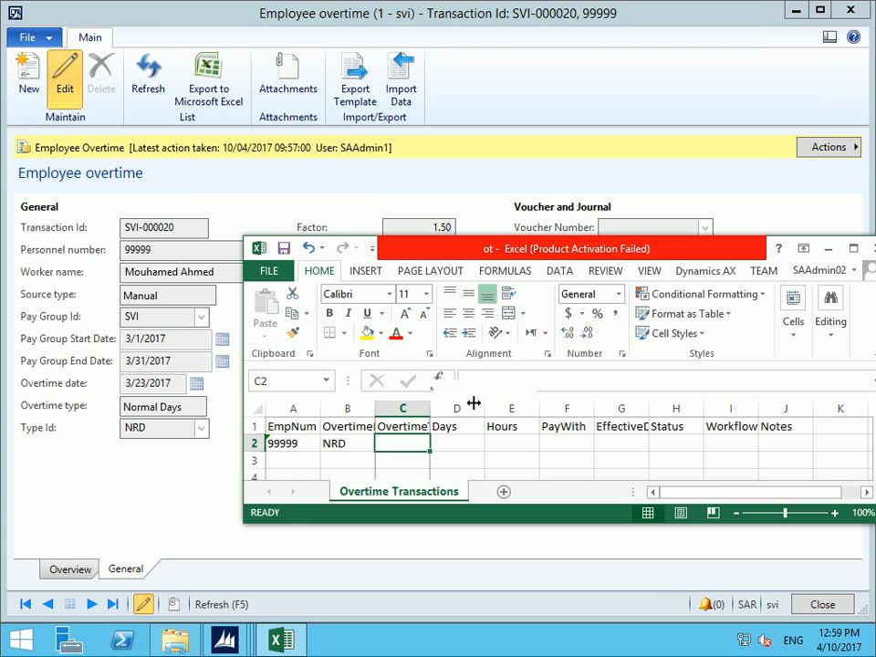
Widen columns B and C and copy NRD from B2 into C2
drag(474, 402, 470, 402)
drag(376, 408, 412, 408)
click(360, 445)
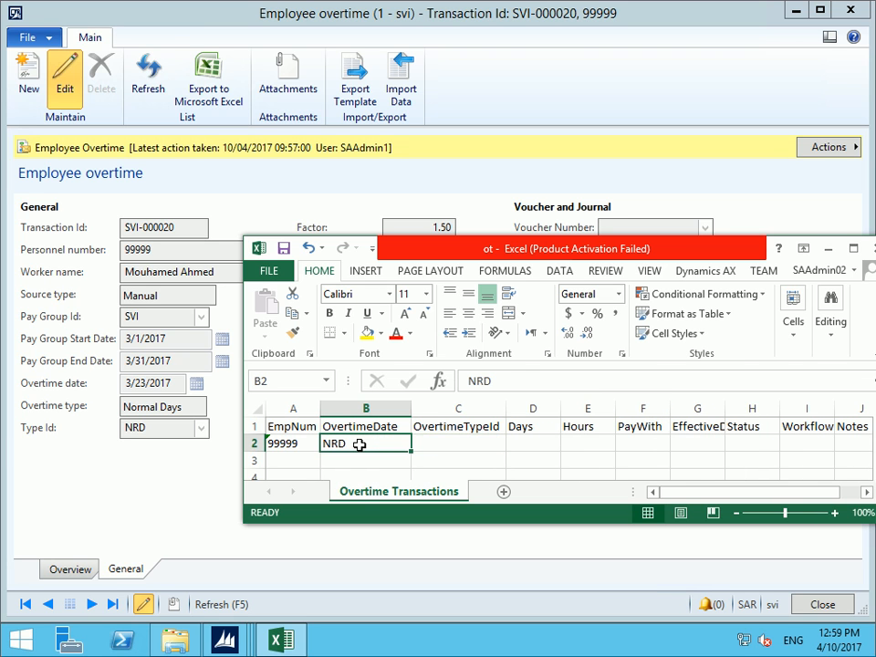
key(ctrl+c)
click(461, 444)
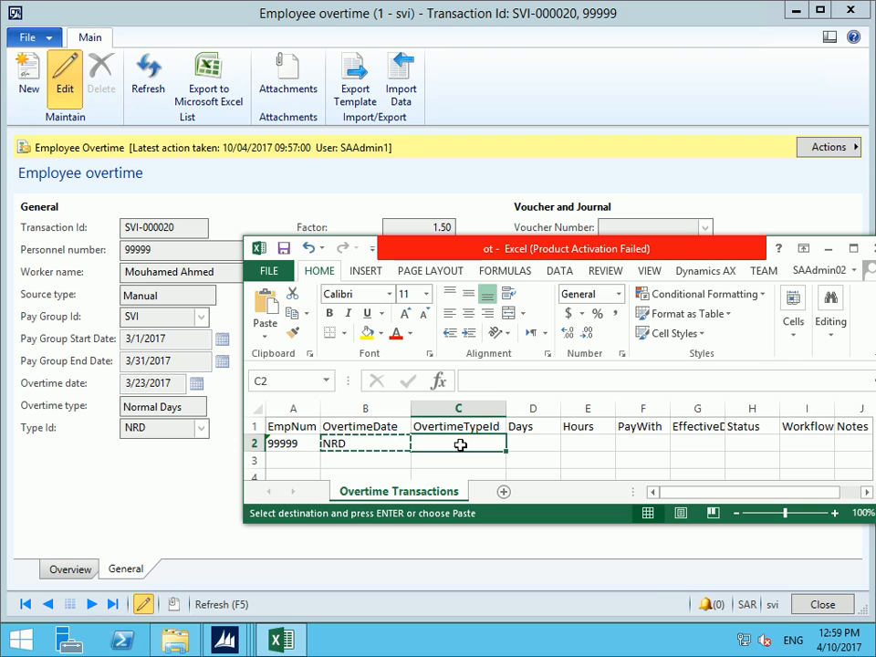
key(ctrl+v)
click(372, 444)
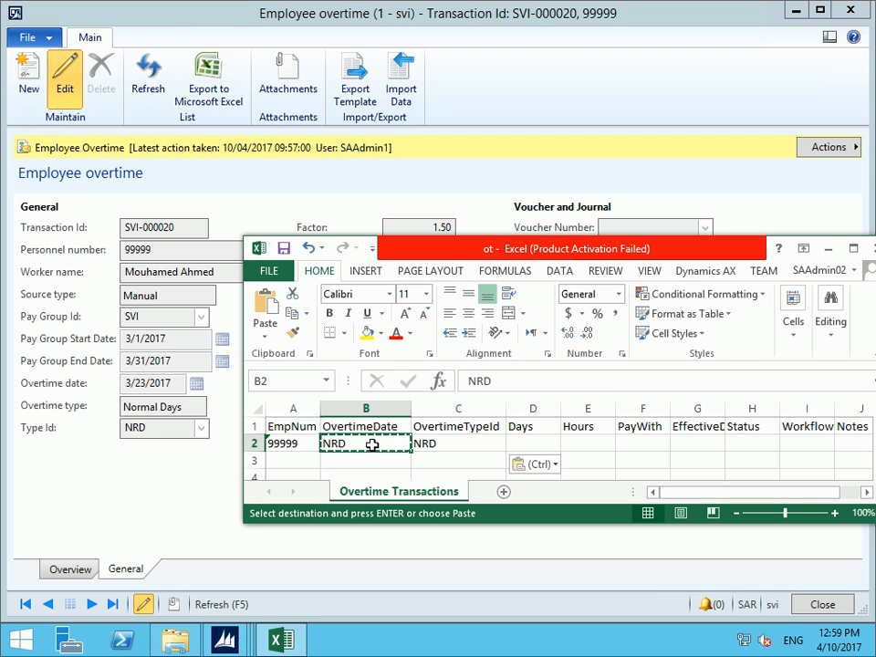
Fill row 2 with overtime date 1/3/2017, 0 days, 10 hours and pay-with SALARY
text(01-0)
key(BackSpace)
text(3-)
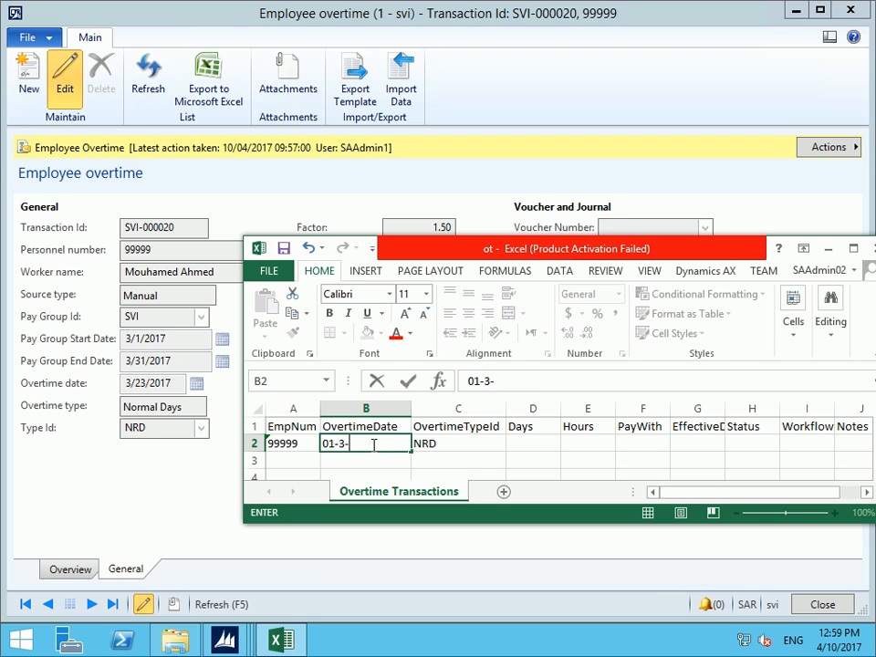
text(2017)
key(Tab)
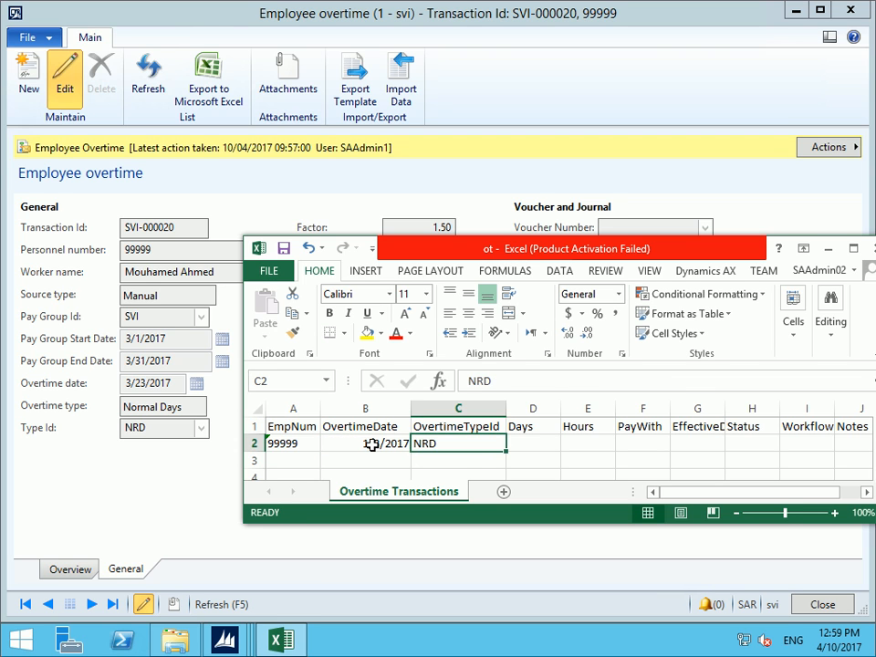
key(Tab)
text(0)
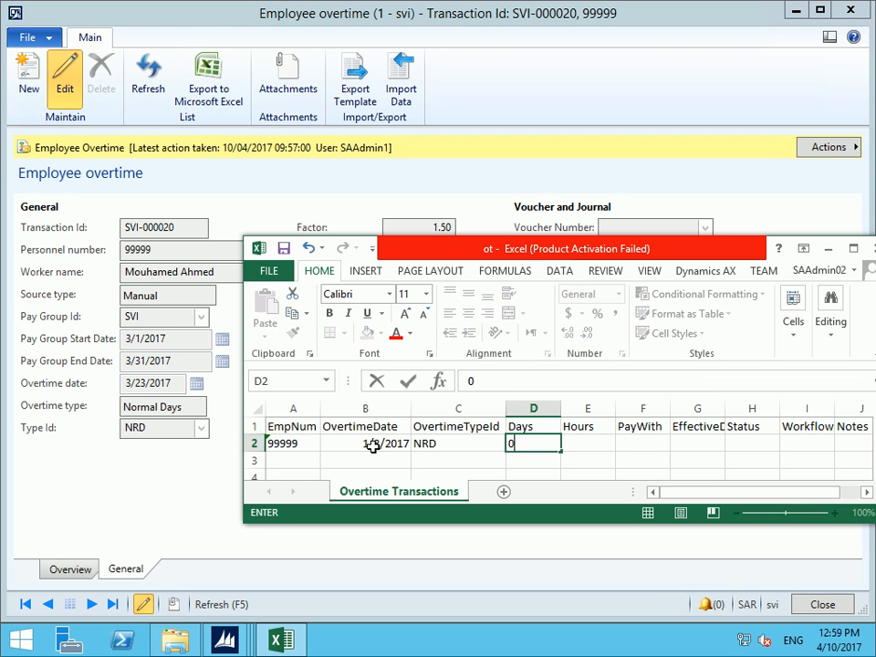
key(Tab)
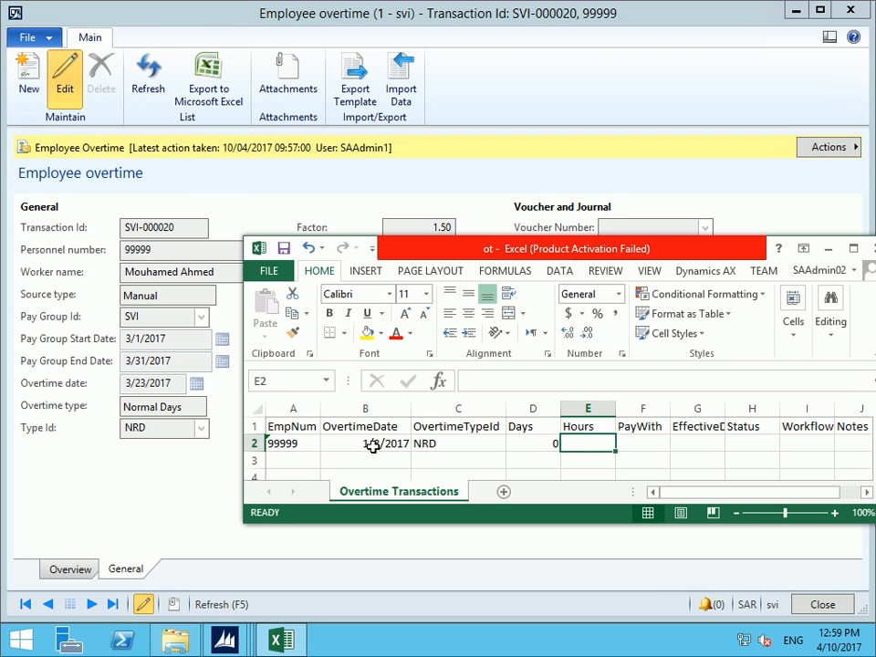
text(10)
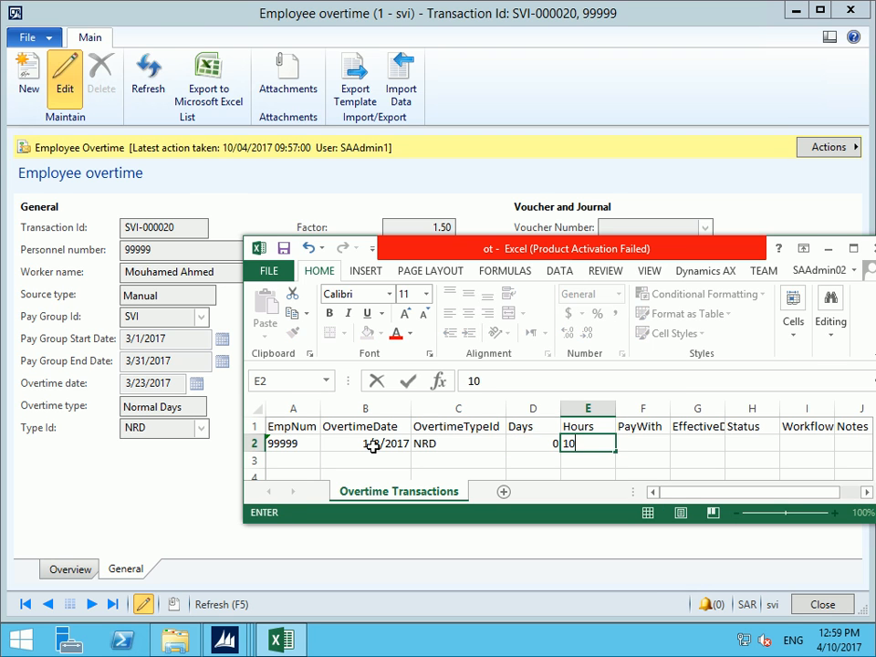
key(Tab)
text(SALAR)
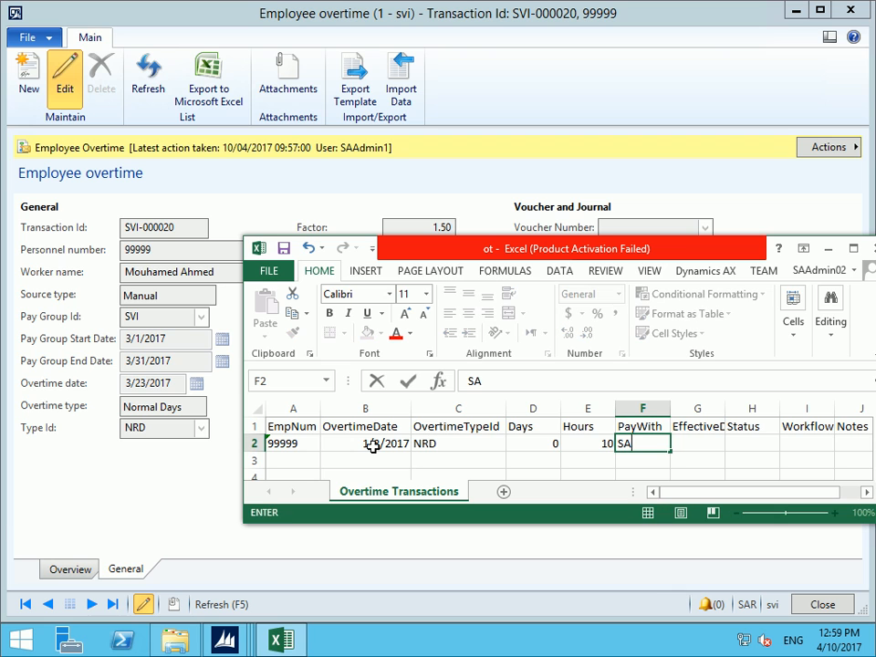
key(Tab)
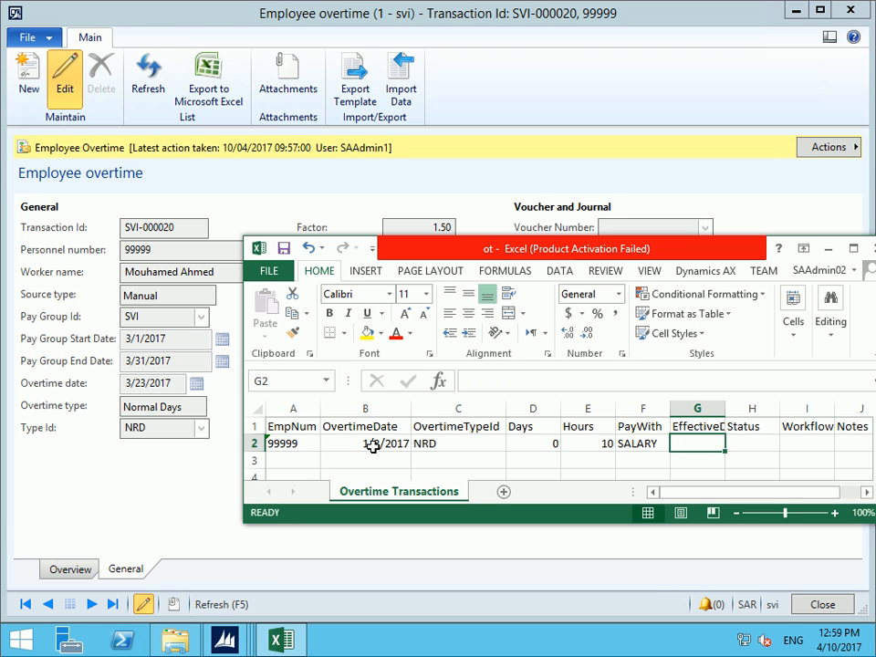
Complete row 2 with effective date 1/3/2017, Active, Approved and note 123
text(01-03-2016)
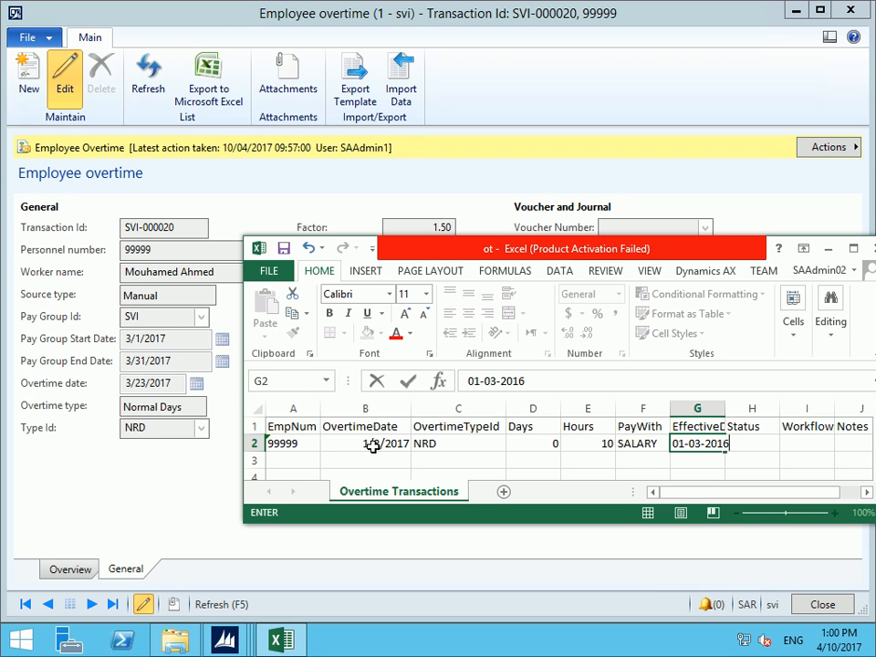
key(BackSpace)
text(7)
key(Tab)
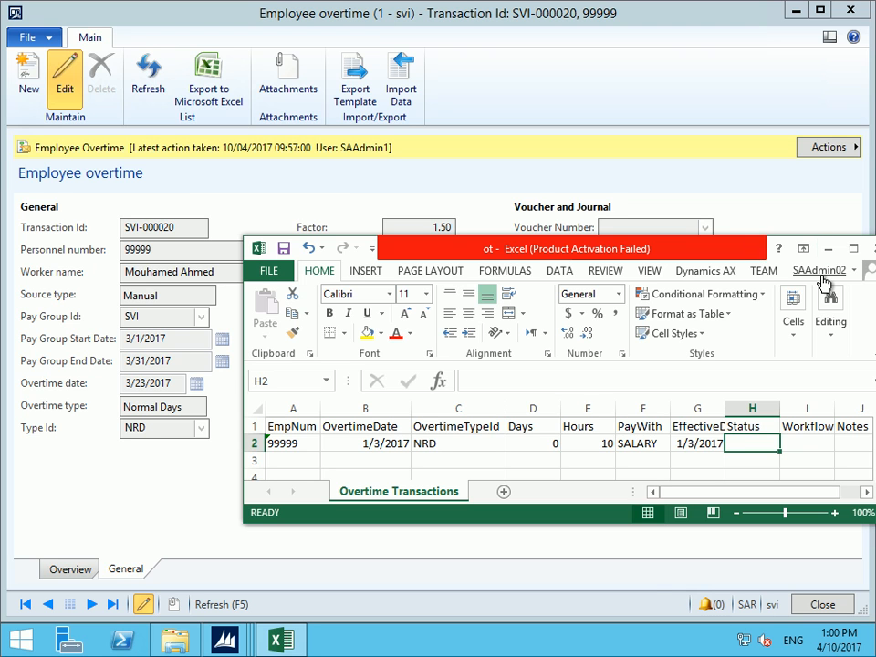
text(Ac)
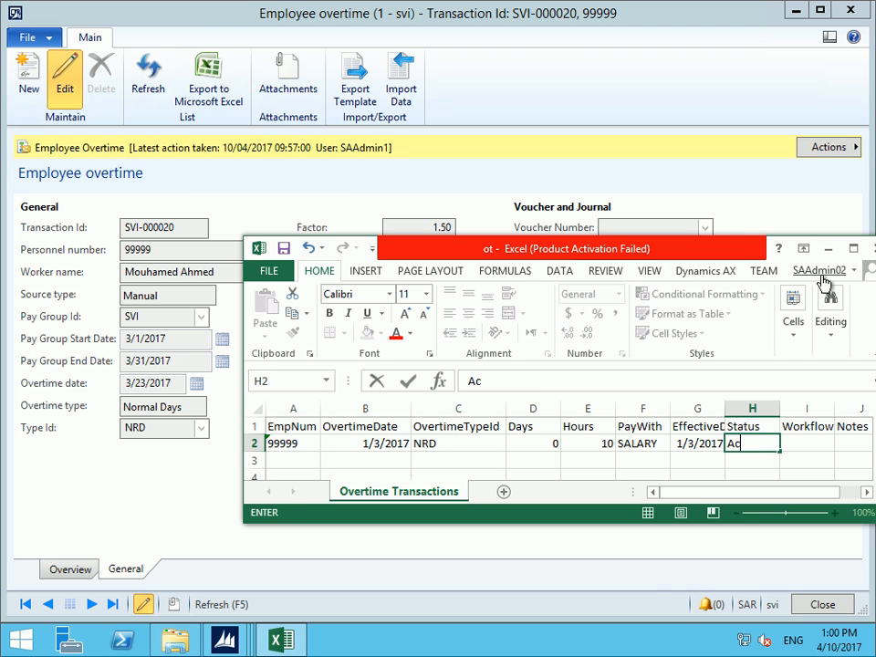
text(tive)
key(Tab)
text(A)
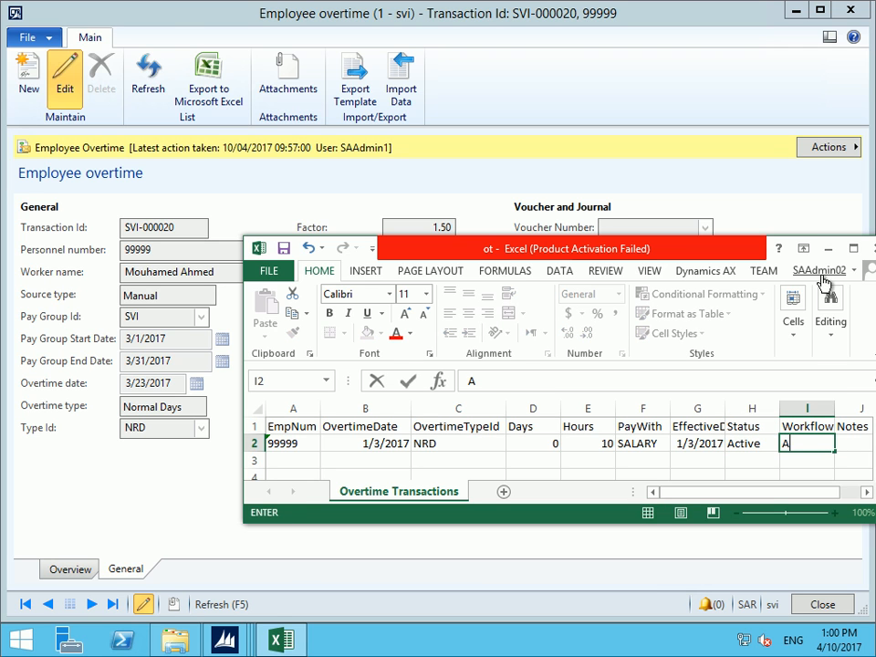
text(pproved)
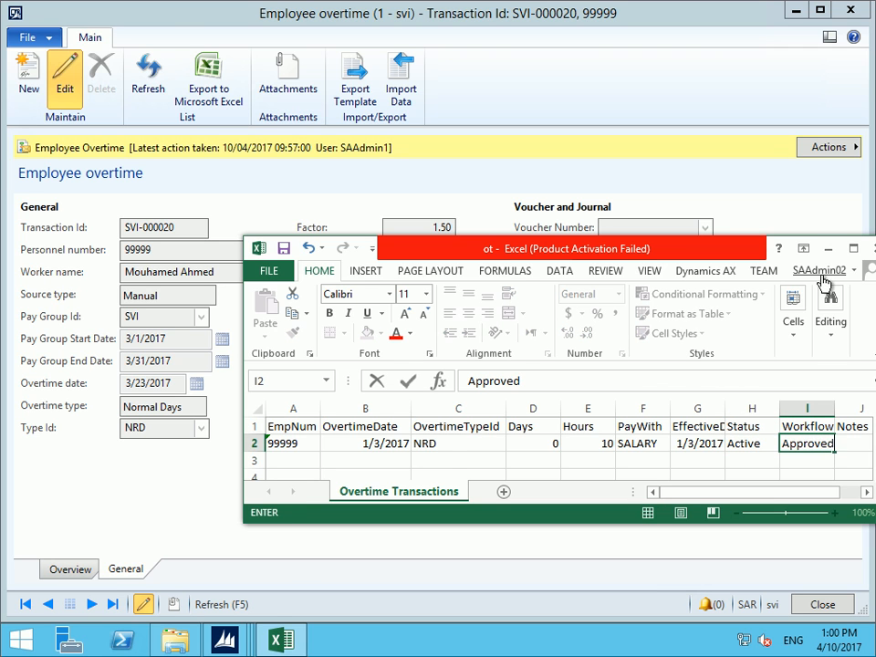
key(Tab)
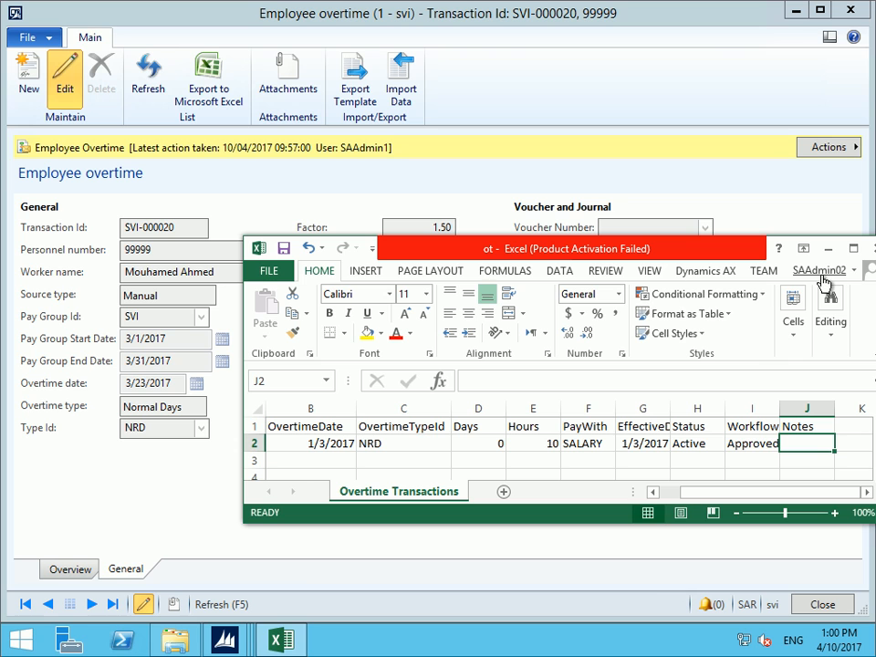
text(123)
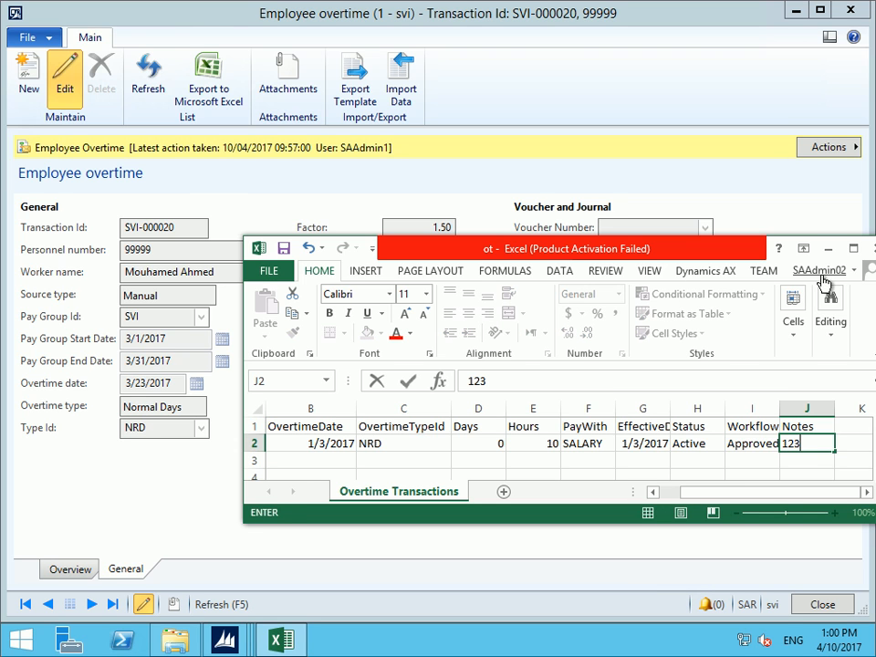
key(ctrl+Return)
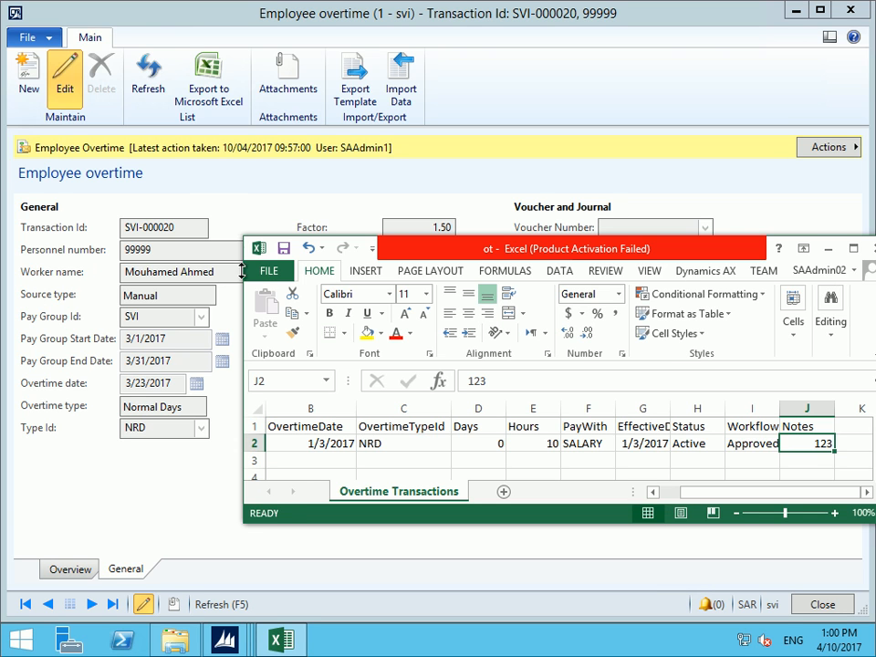
Close Excel and import Desktop ot.xlsx through Import Data using the Overtime mapping
click(874, 249)
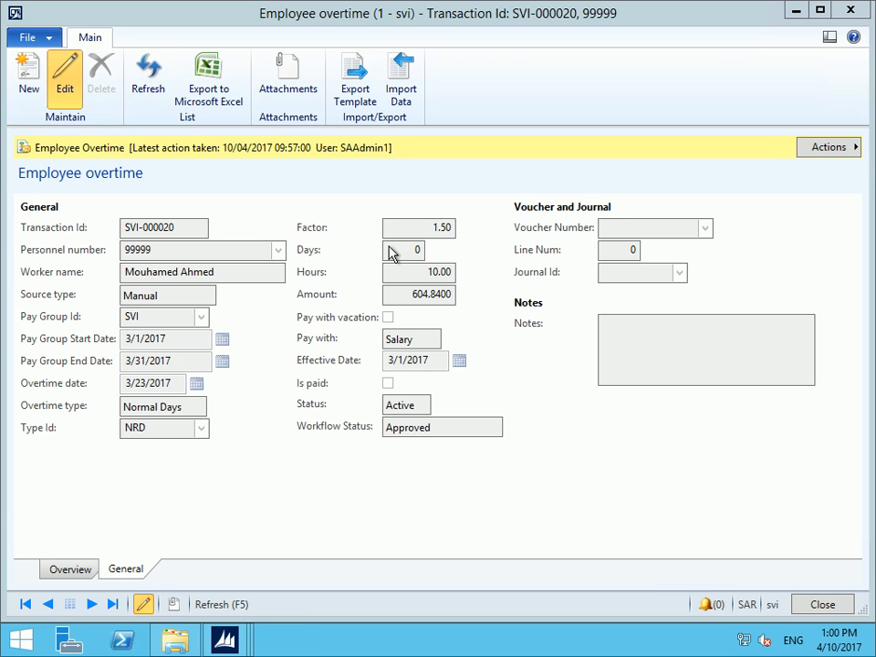
click(408, 79)
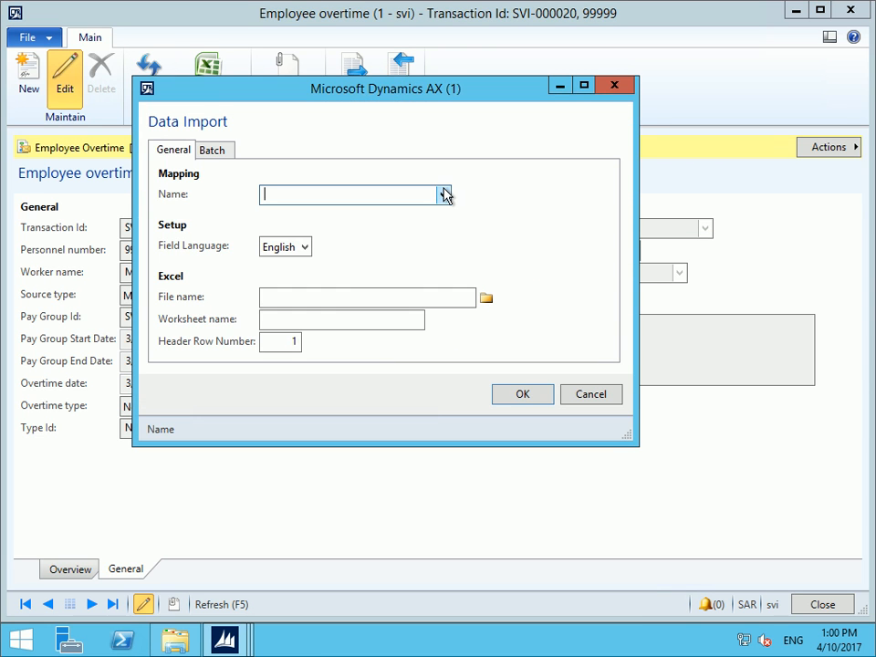
click(440, 194)
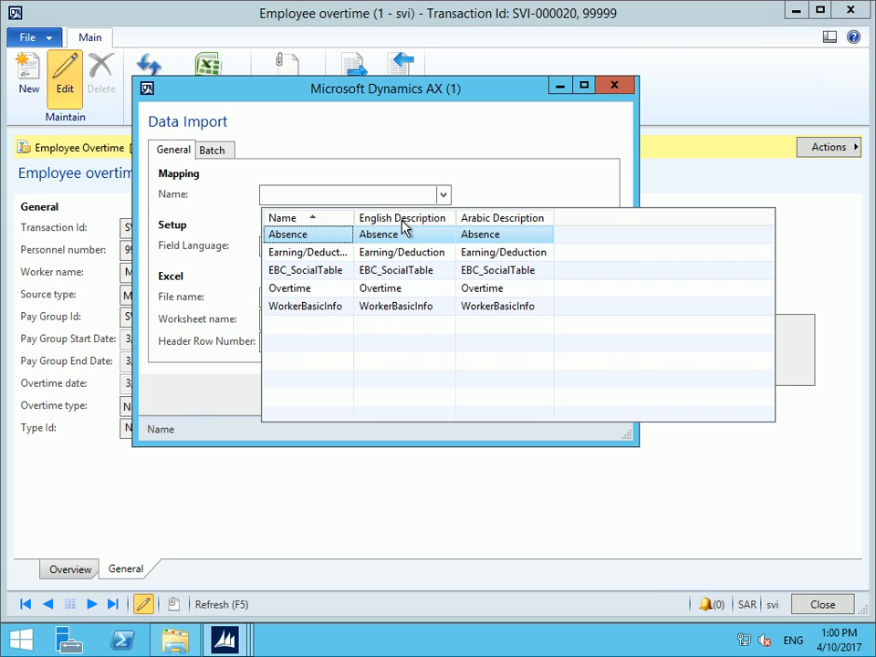
click(367, 297)
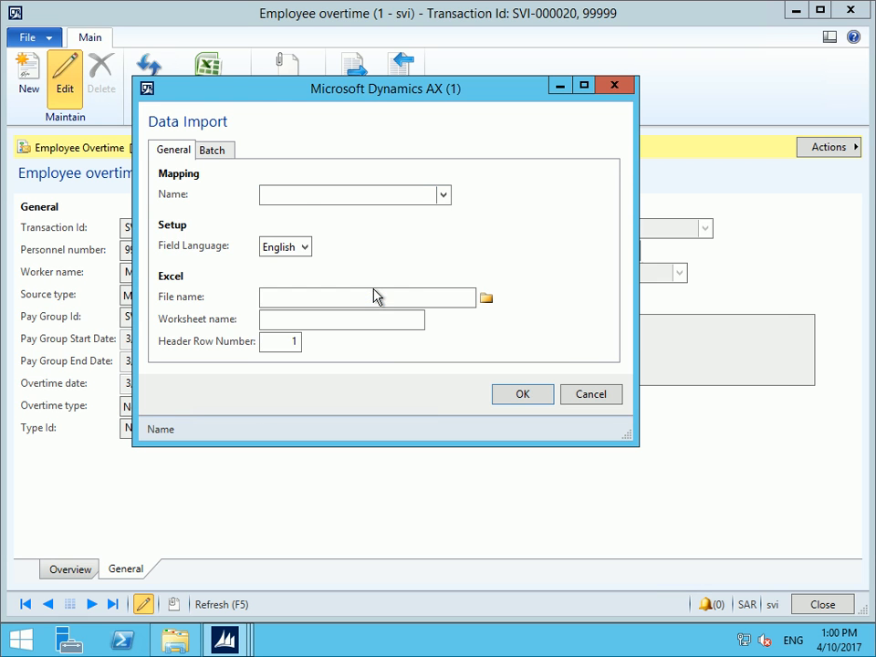
click(488, 296)
click(578, 361)
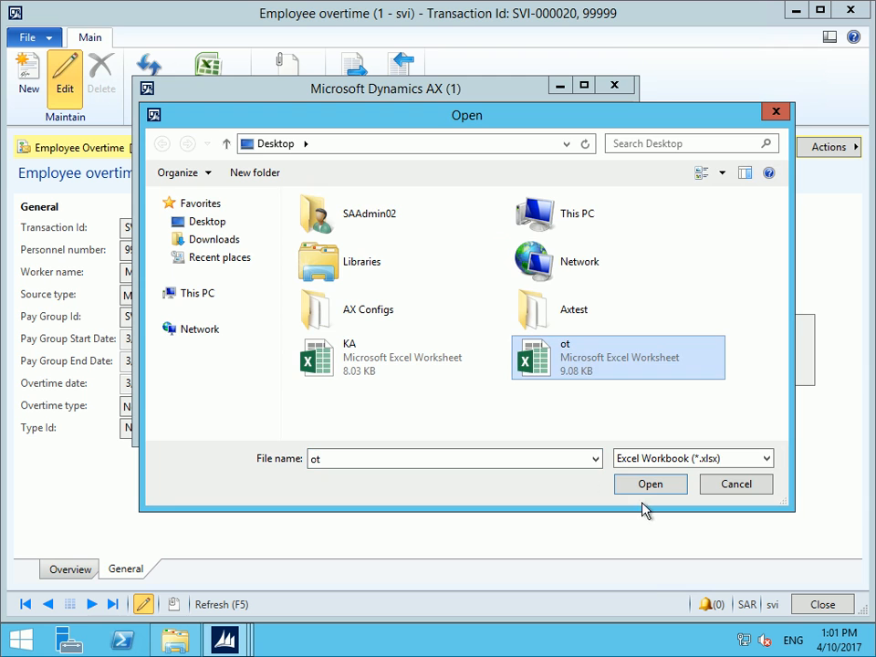
click(650, 484)
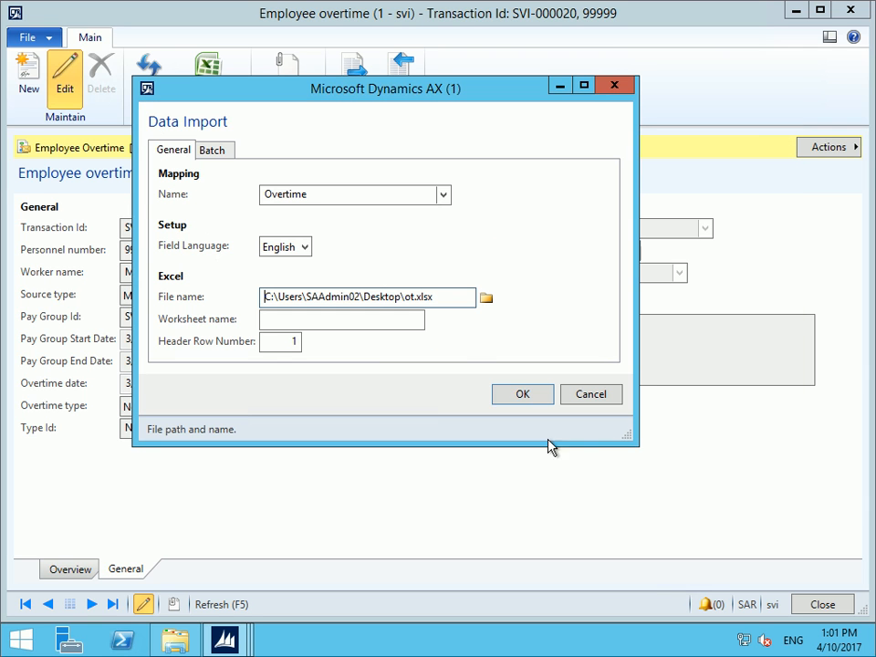
click(517, 395)
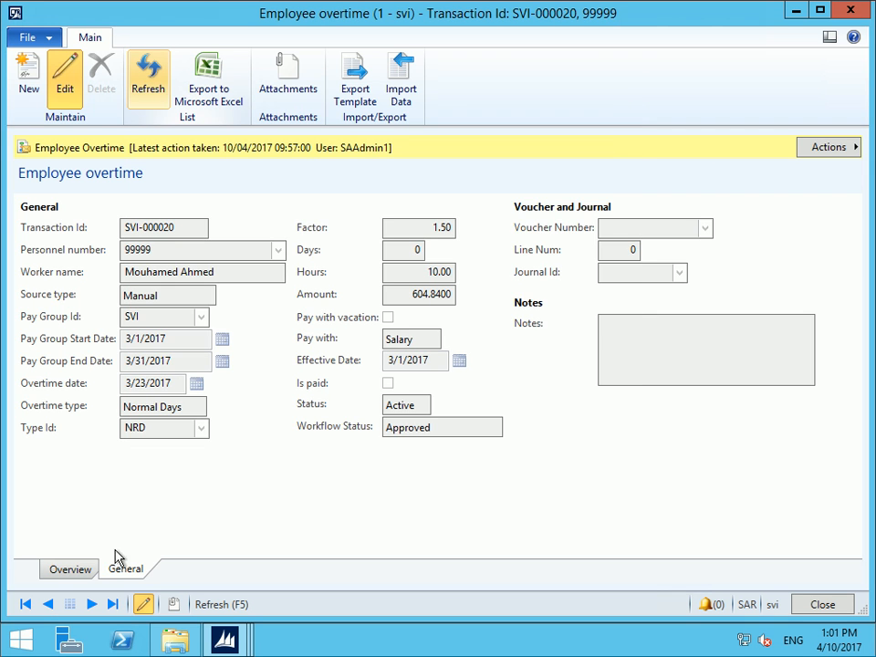
Sort overtime by date, verify SVI-000021 shows 10 hours on 1/3/2017, then close the form
click(71, 568)
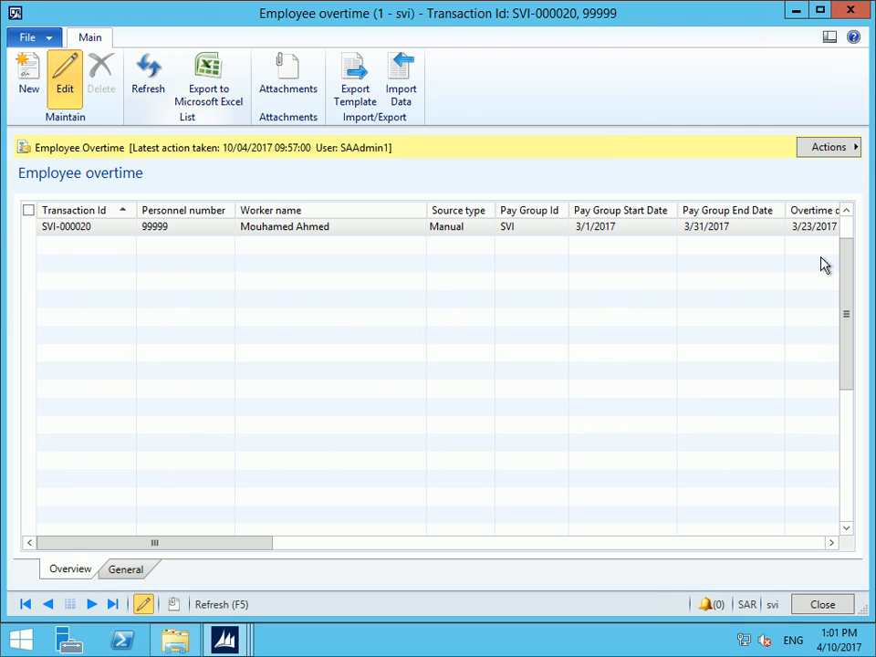
click(836, 212)
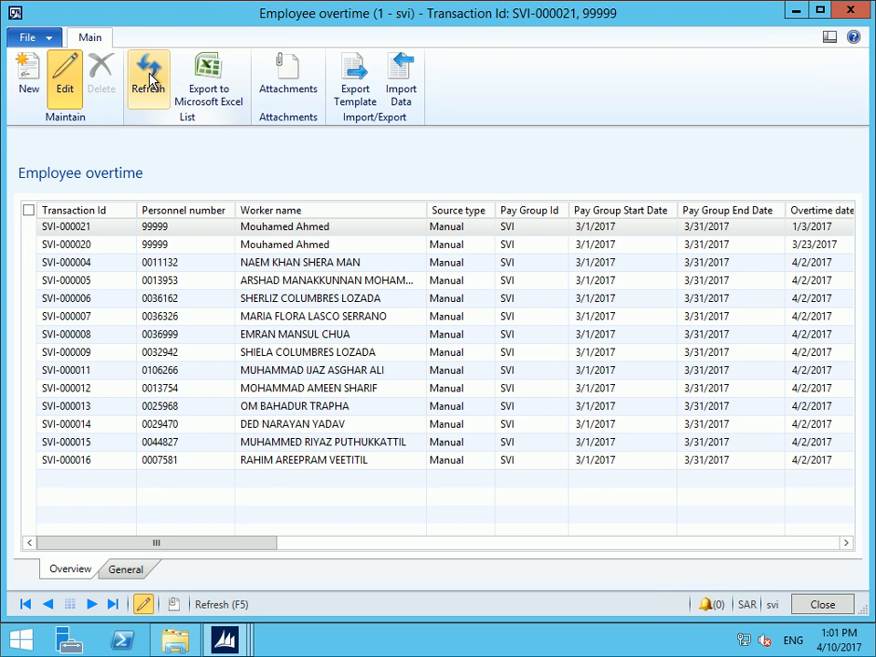
click(332, 244)
click(289, 230)
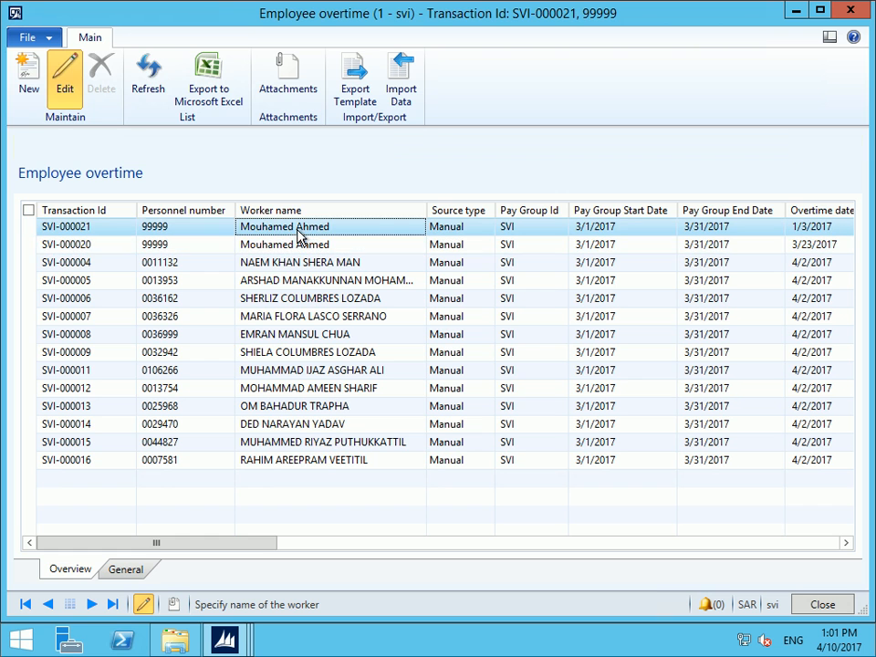
click(822, 248)
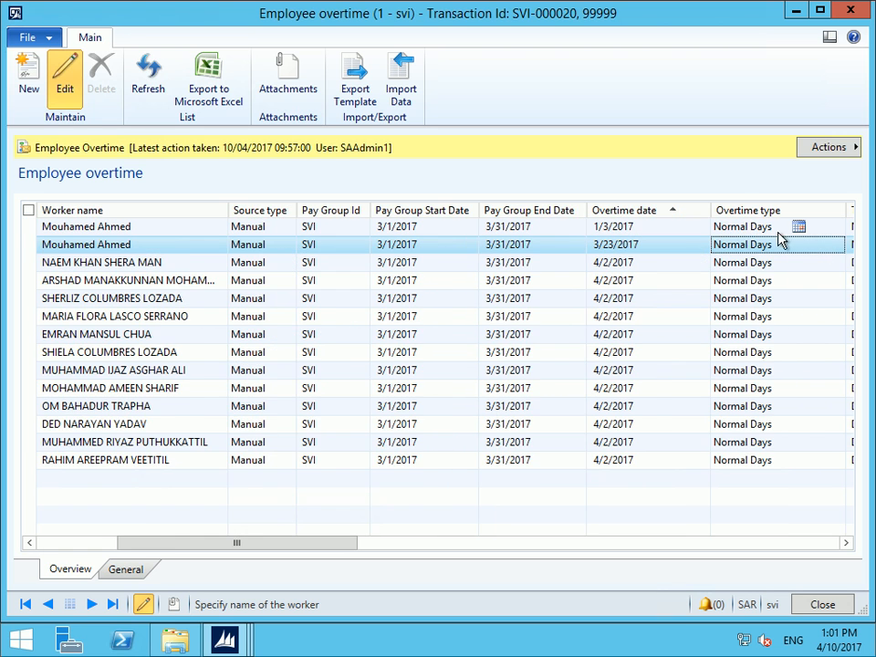
click(613, 227)
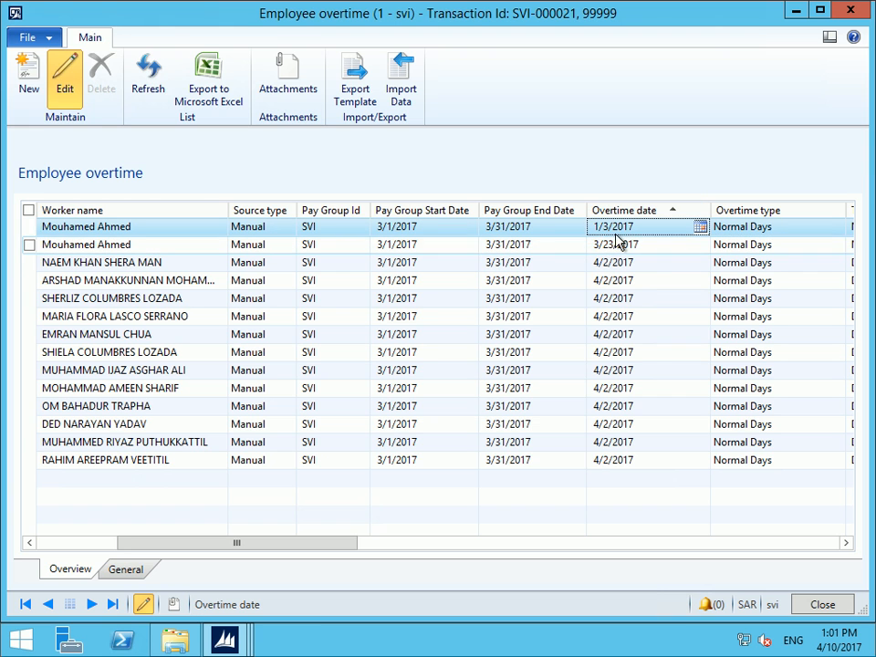
click(119, 573)
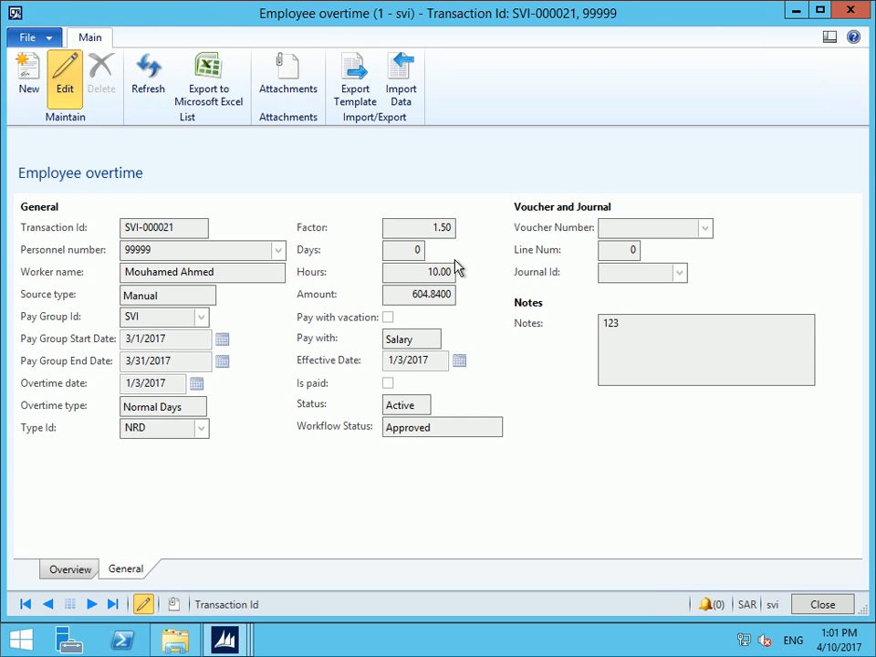
click(434, 271)
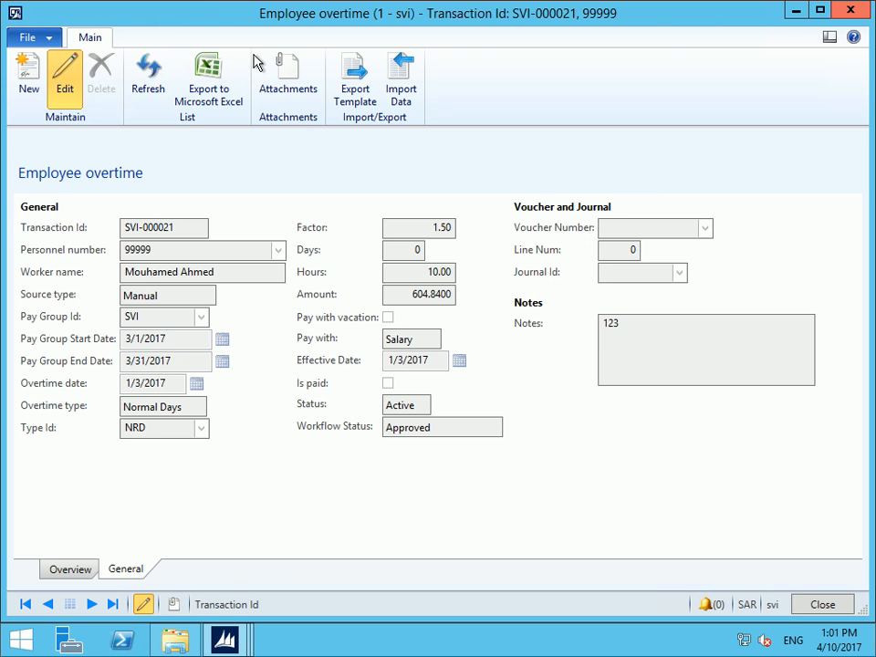
click(856, 12)
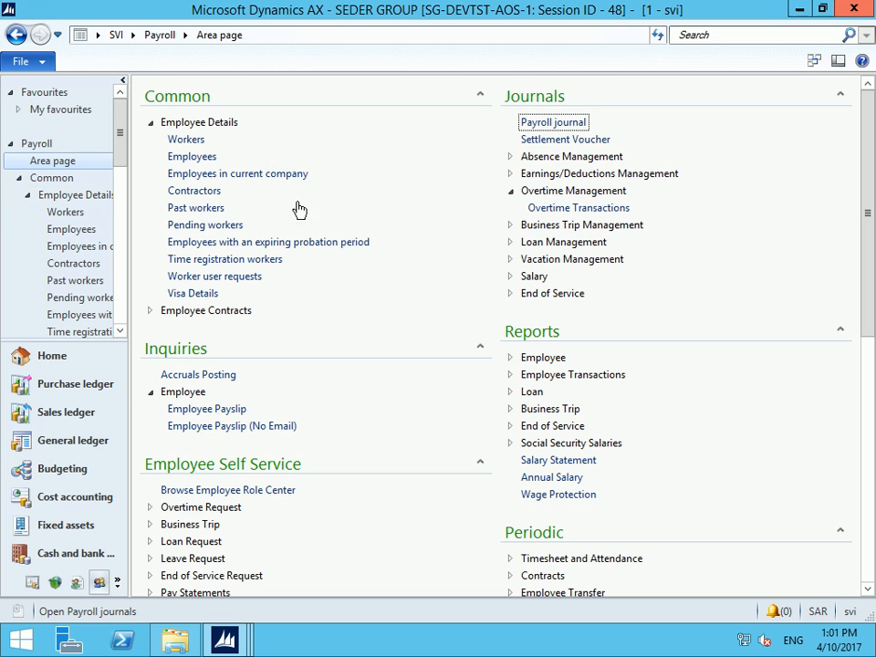
Open Absence Transactions under Absence Management and create a new absence record
click(509, 157)
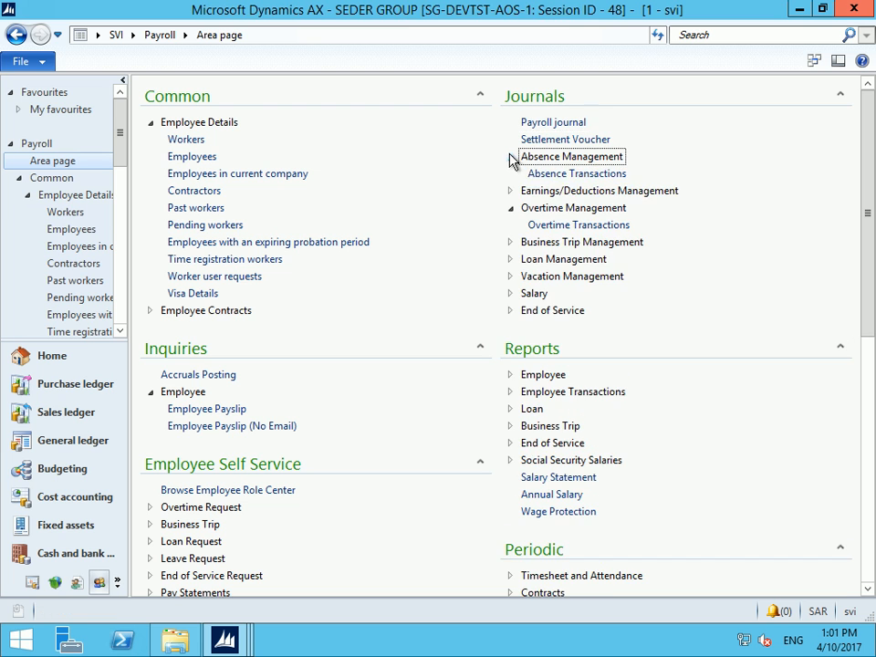
click(571, 172)
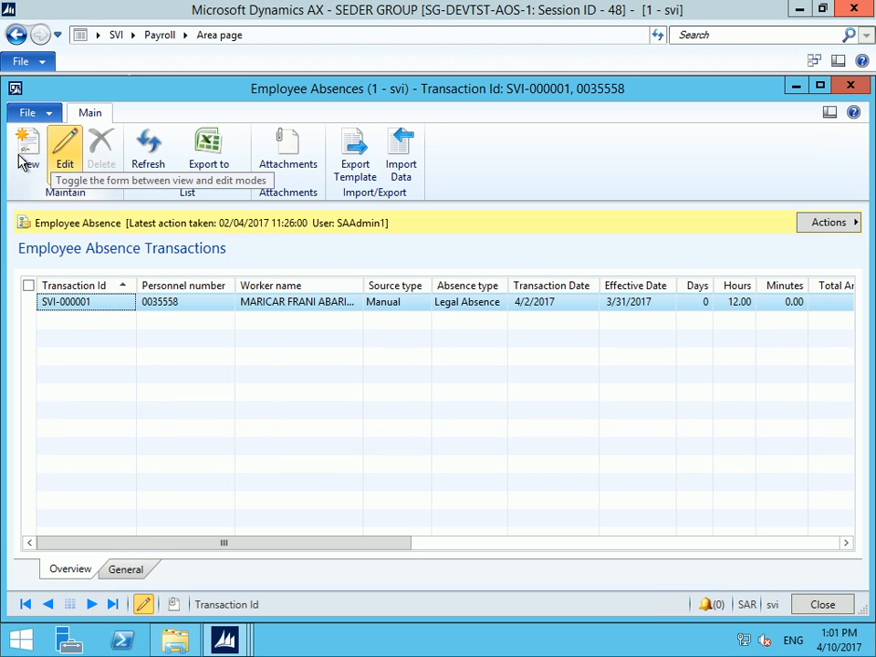
click(20, 156)
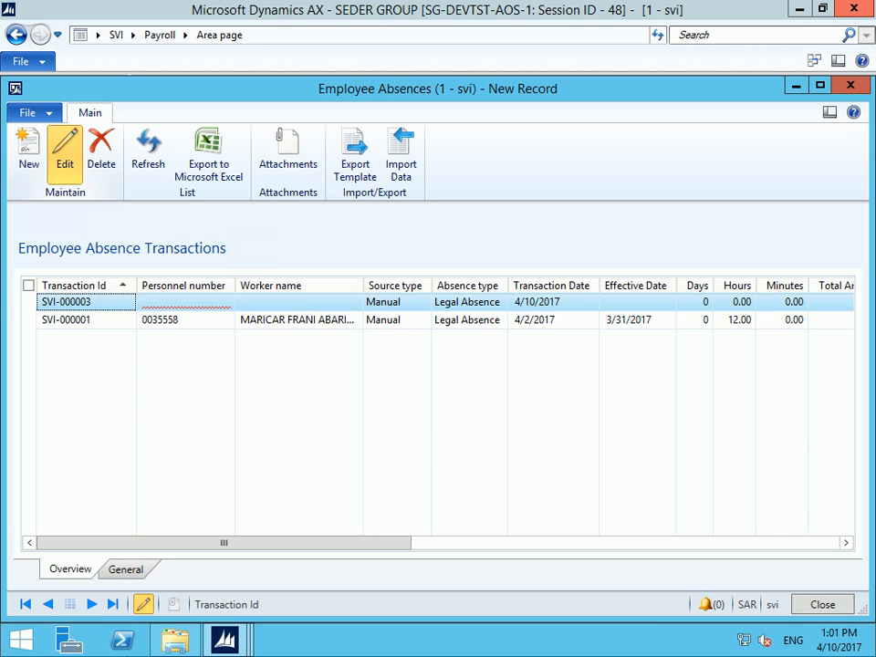
click(118, 571)
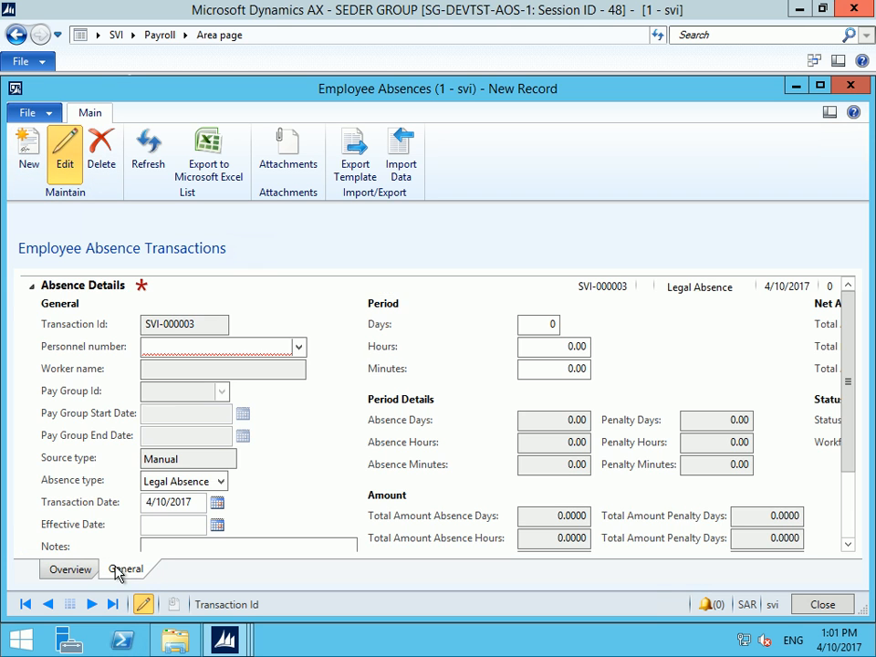
Enter personnel number 99999 and keep Legal Absence as the absence type
click(275, 349)
text(99999)
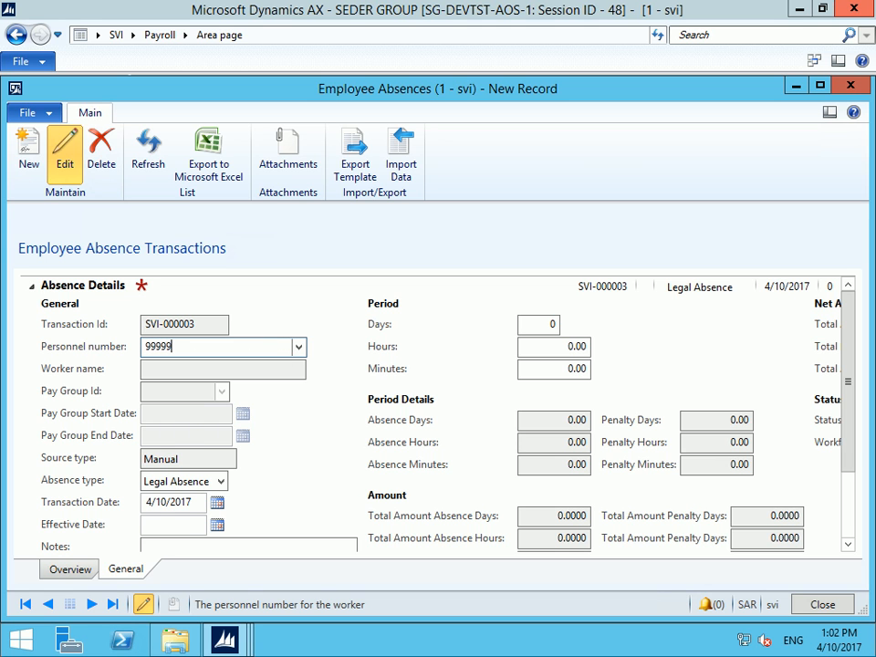
key(Tab)
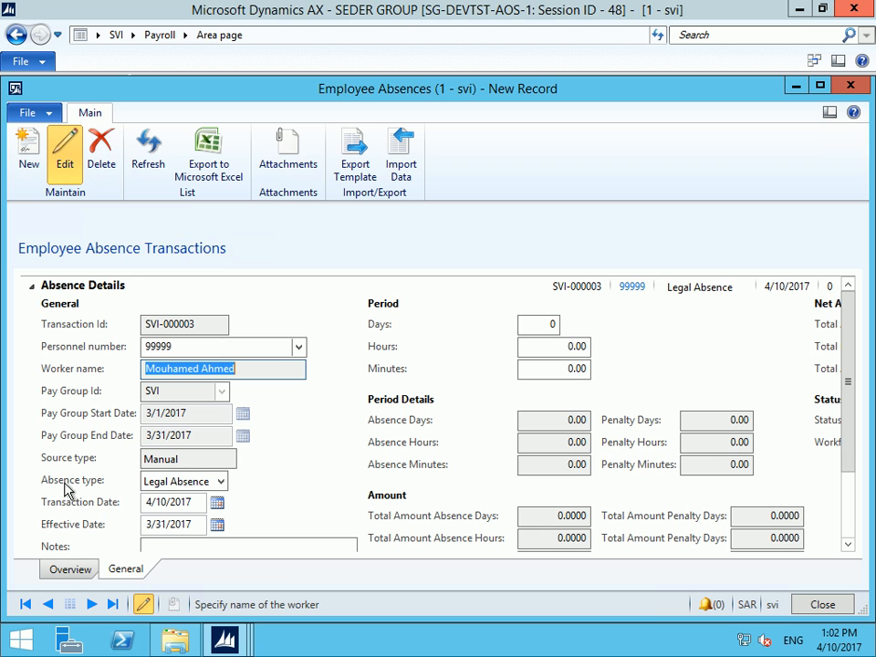
click(222, 482)
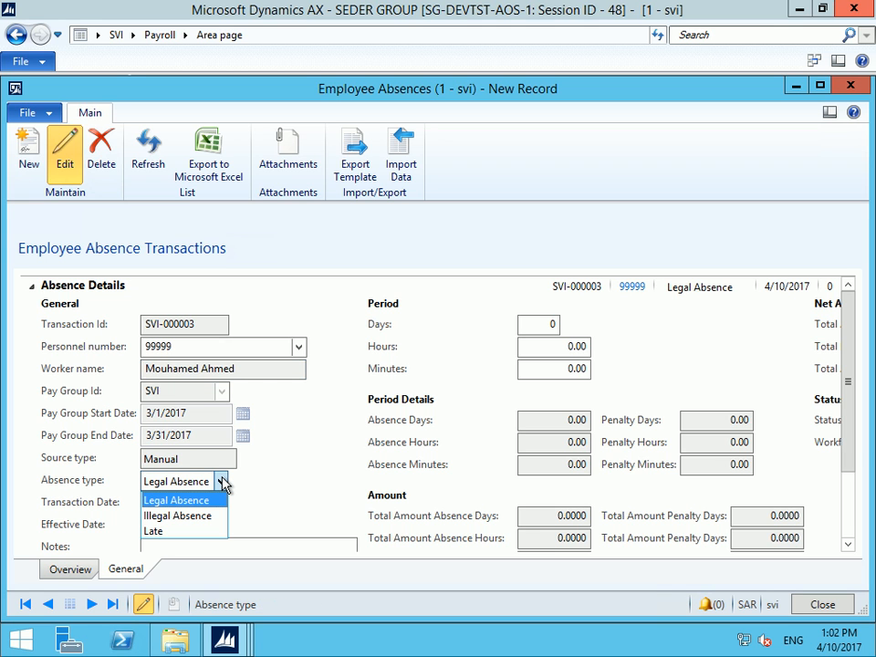
click(173, 499)
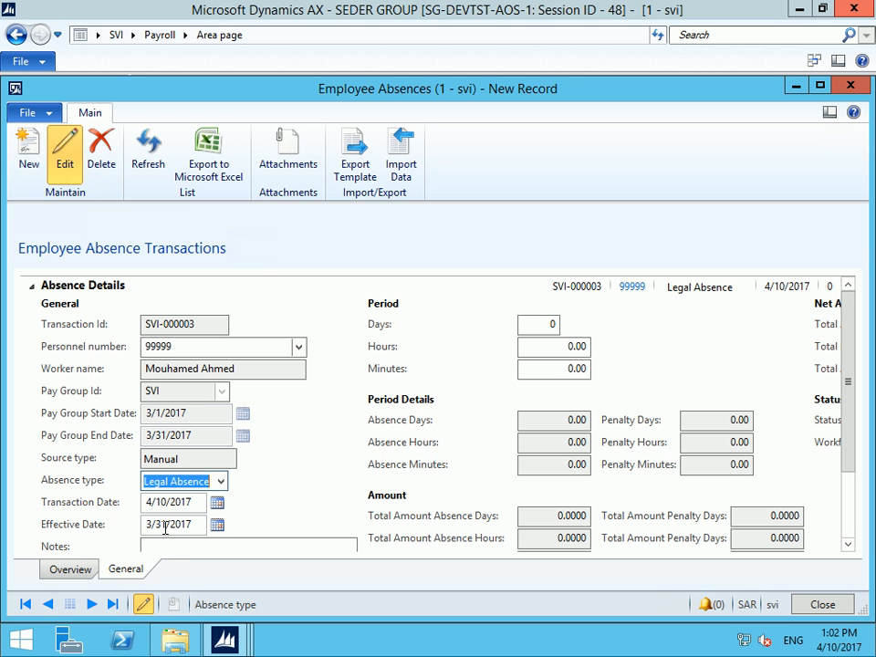
Enter an absence duration of 1 day, 2 hours and 30 minutes
key(Tab)
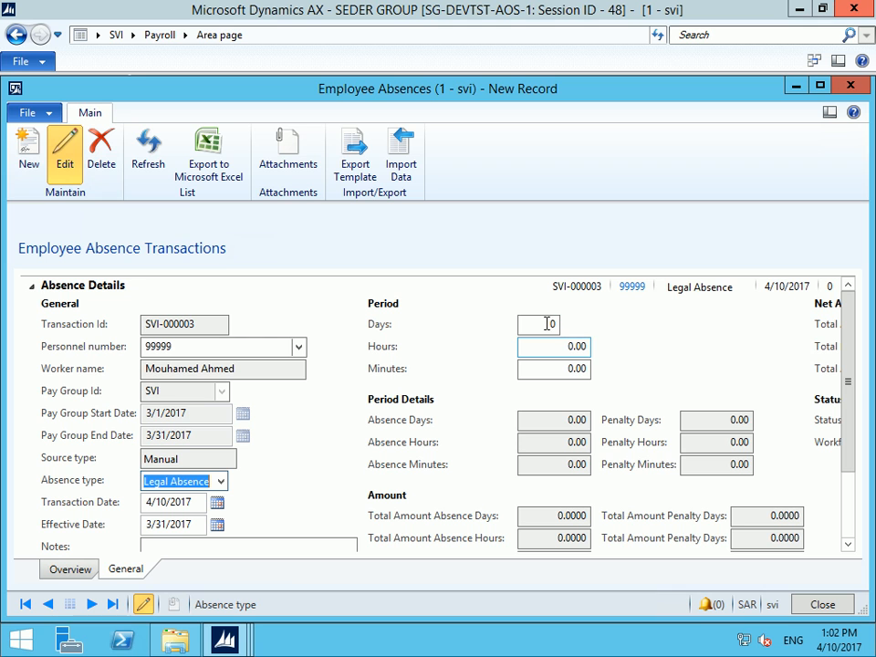
key(shift+Tab)
key(Tab)
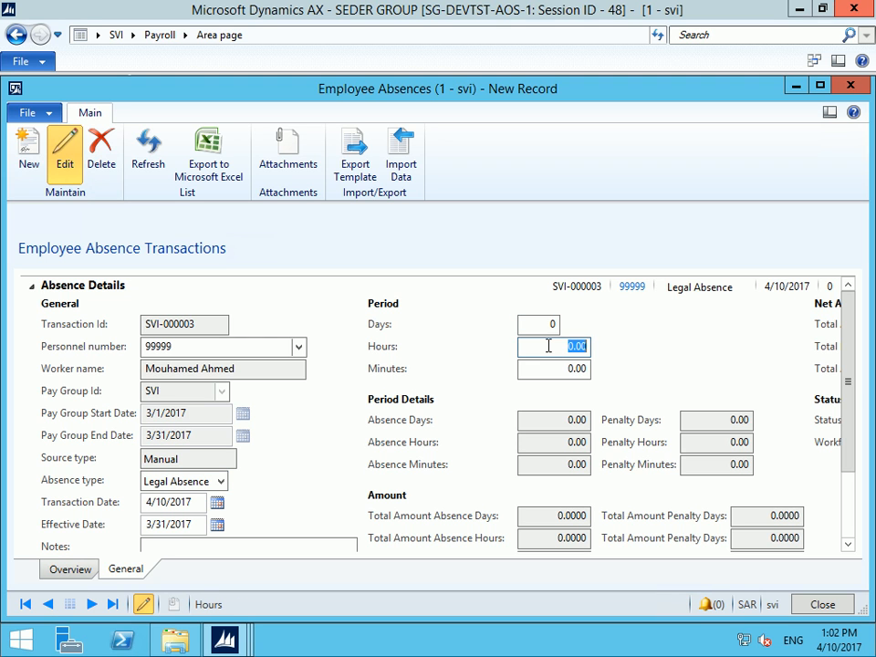
key(shift+Tab)
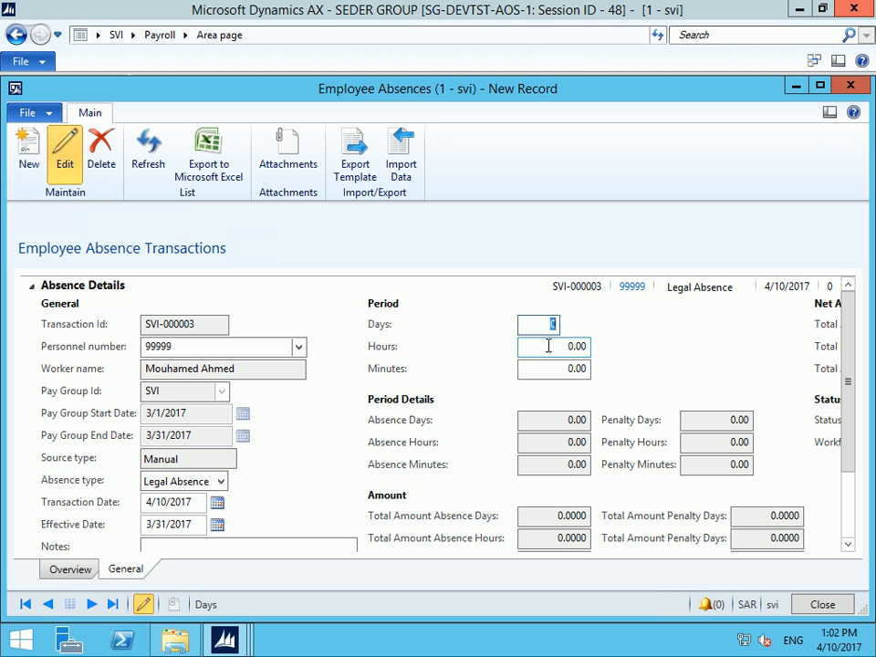
key(Tab)
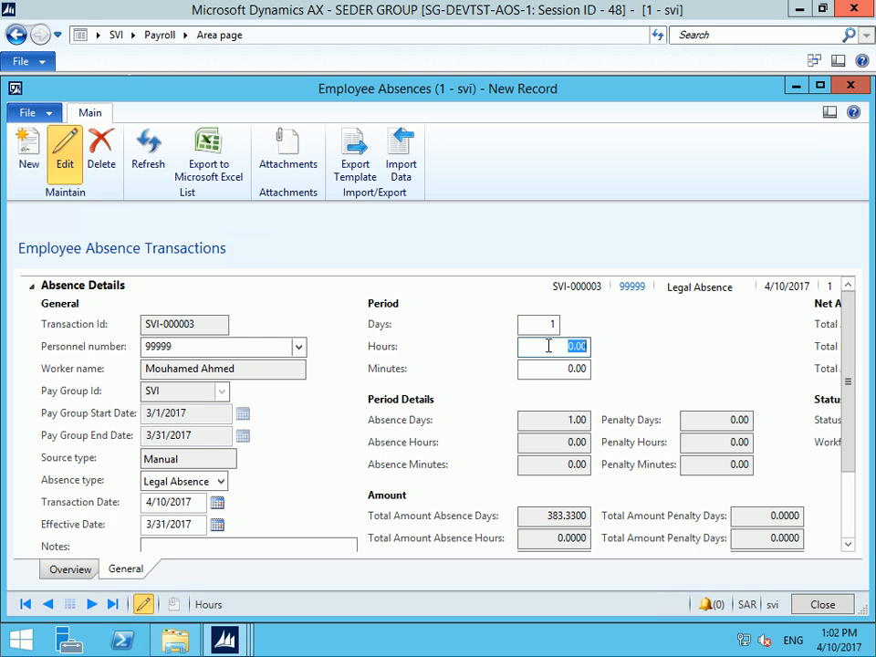
text(2)
key(Tab)
text(30)
key(Tab)
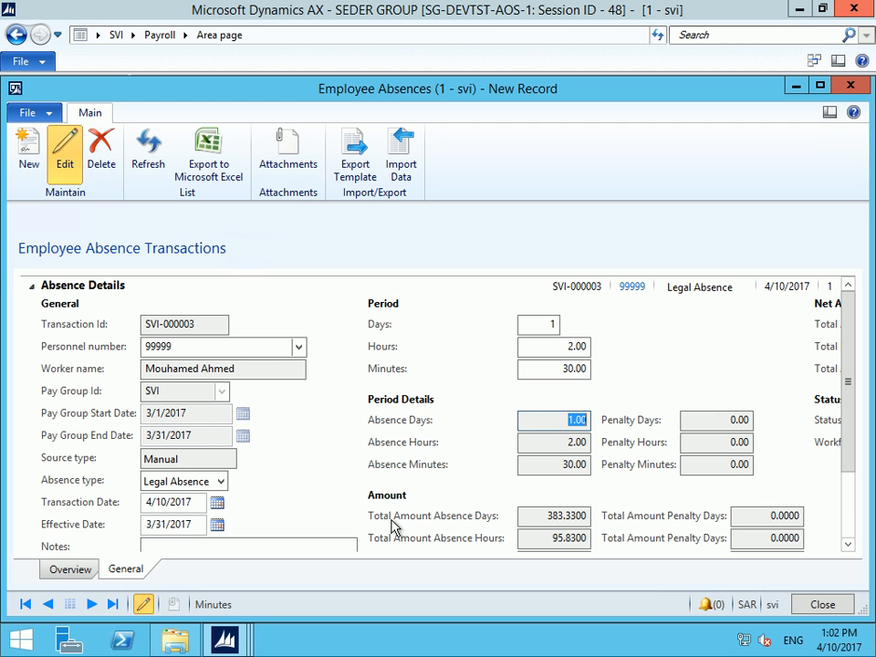
Maximize the window, switch the type to Illegal and back to Legal Absence, and add a note
click(821, 88)
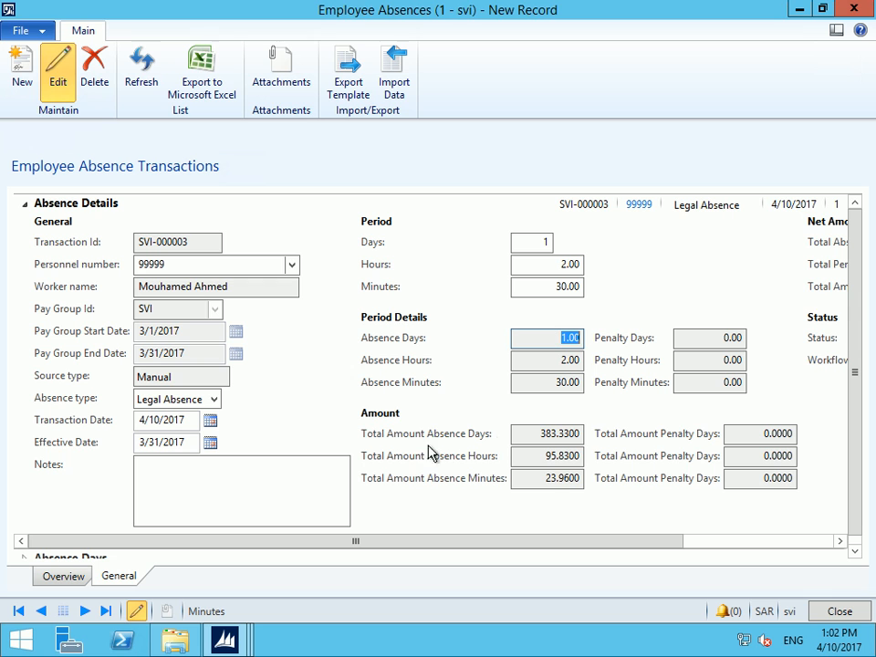
click(215, 399)
click(174, 435)
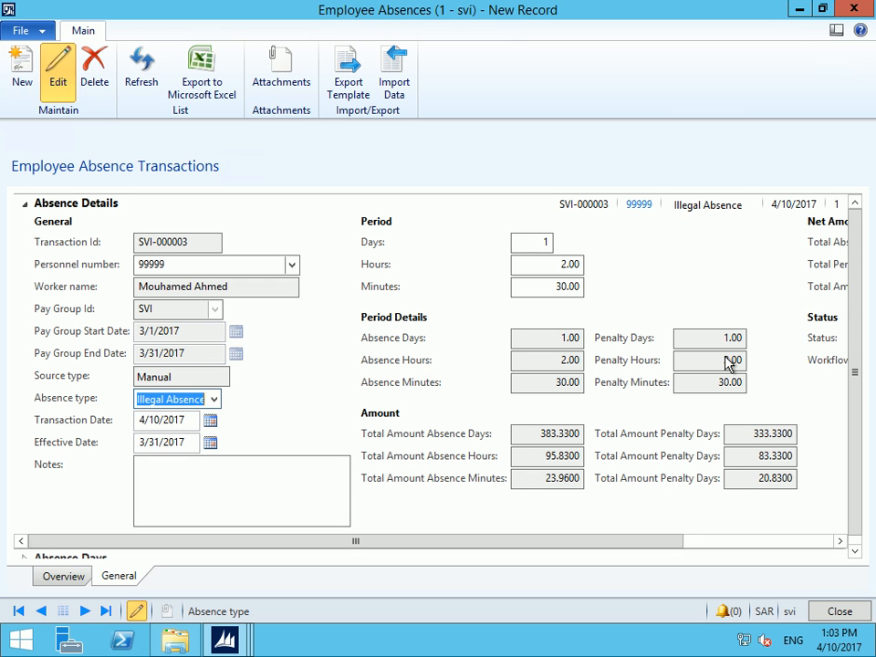
click(217, 401)
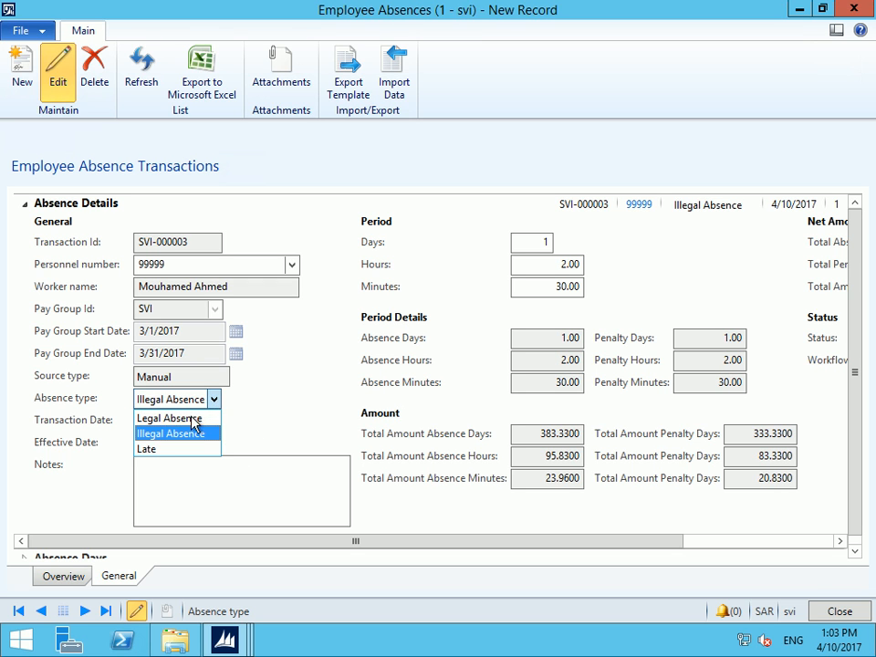
click(192, 419)
click(221, 475)
text(zdf;ljd;fljldfk)
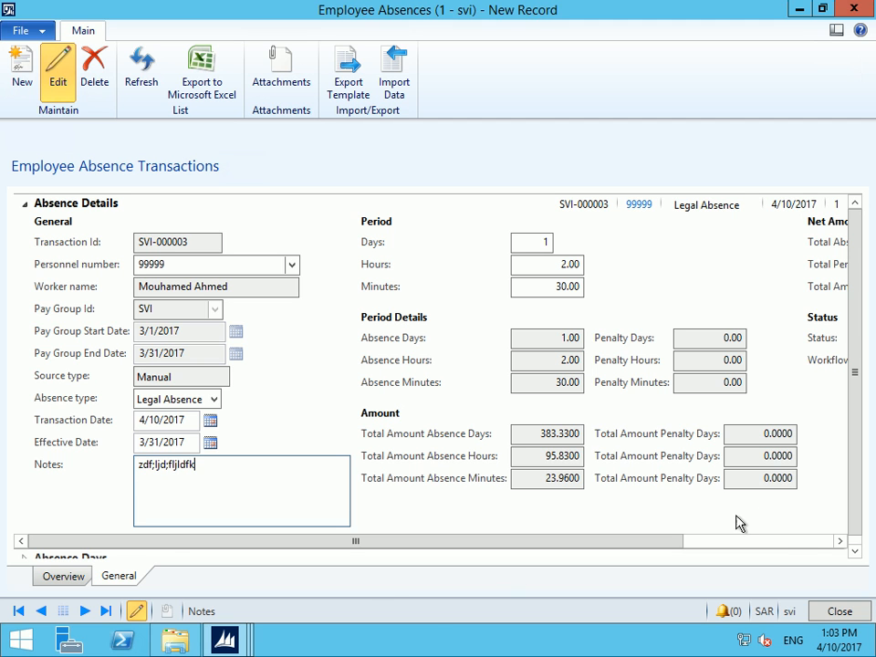
click(791, 544)
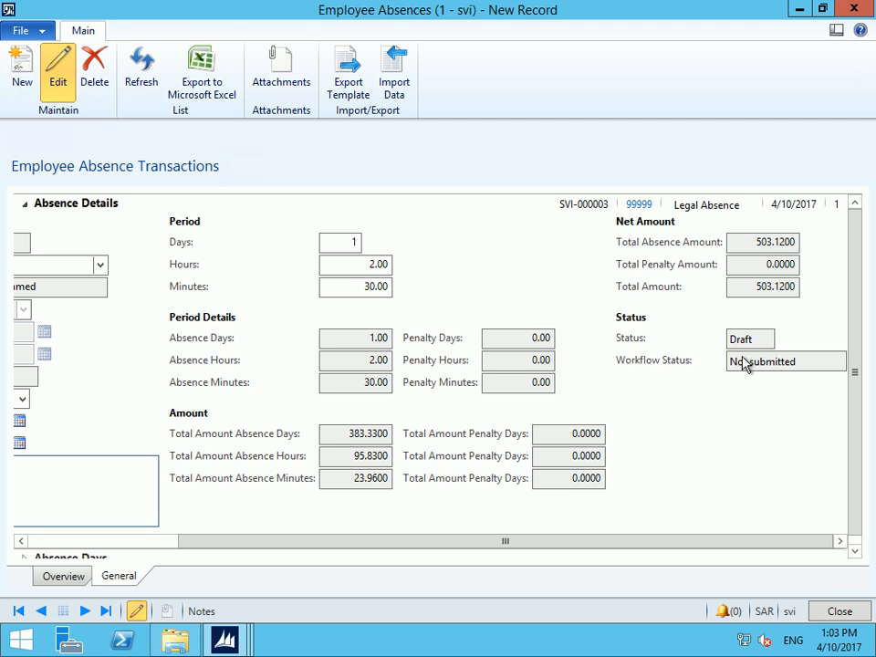
Submit absence SVI-000003 to workflow and return to the absence transactions list
click(840, 141)
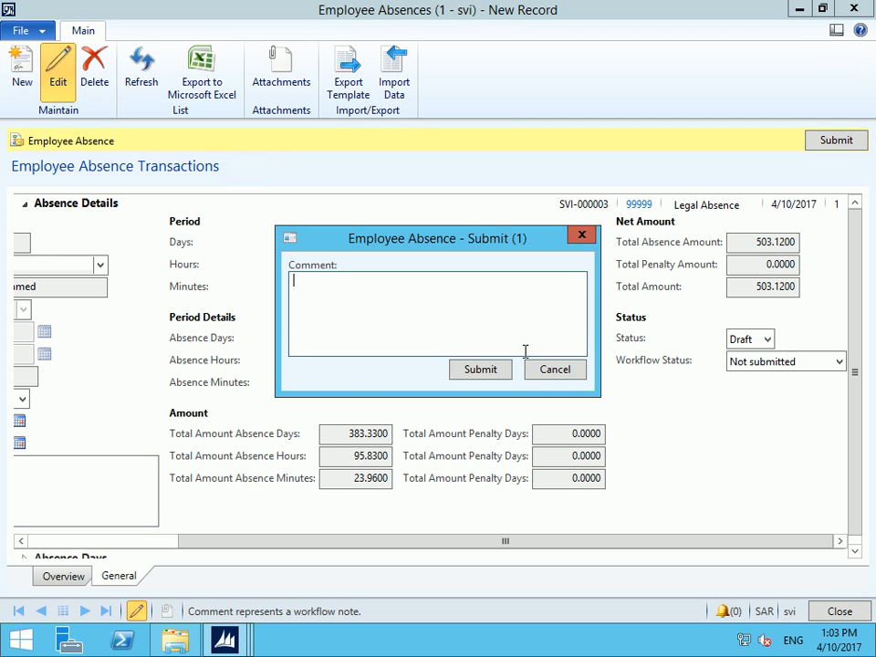
click(484, 370)
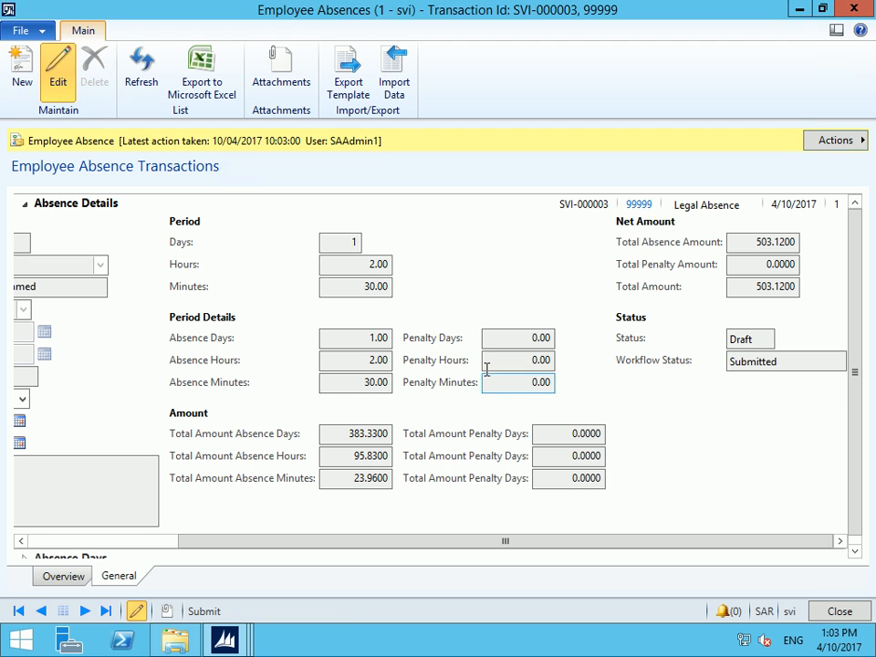
click(351, 78)
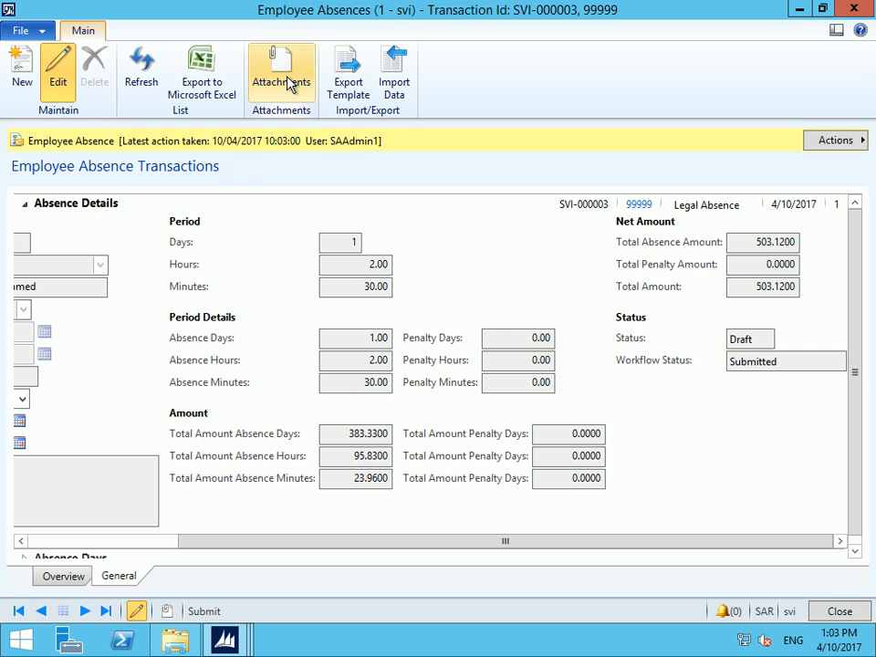
click(61, 576)
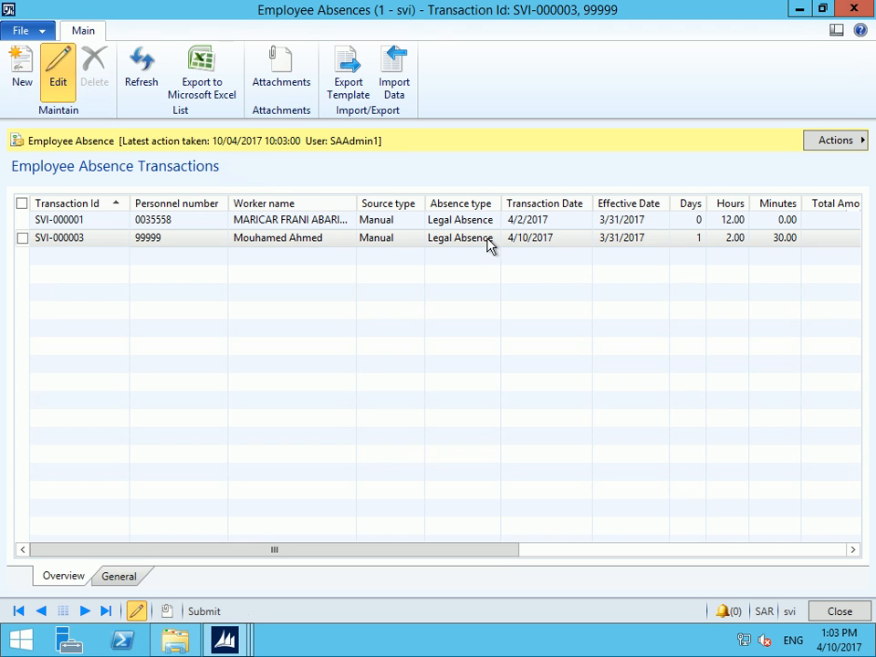
Select absence SVI-000003 and export the absence transactions list to Excel
click(427, 244)
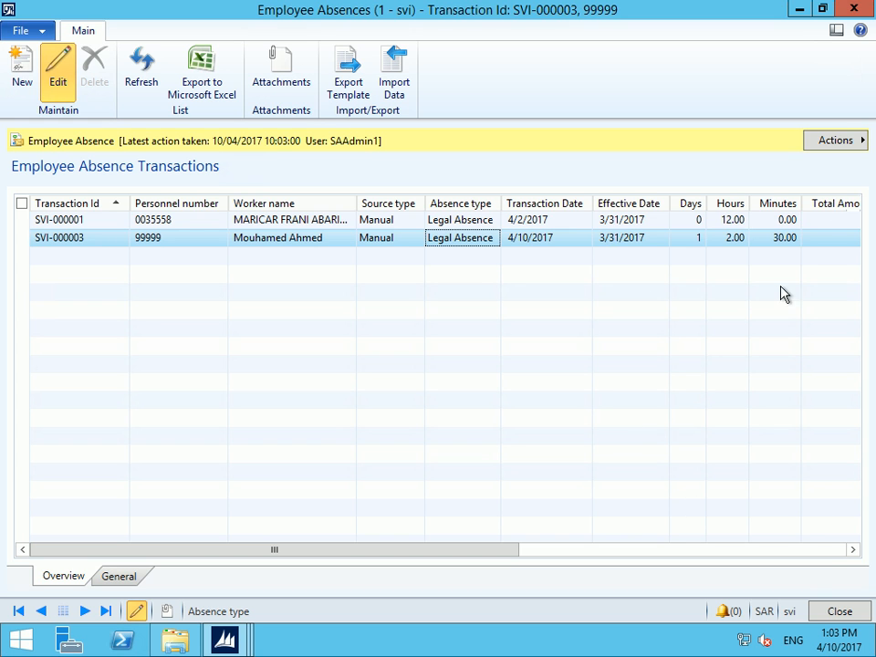
click(836, 554)
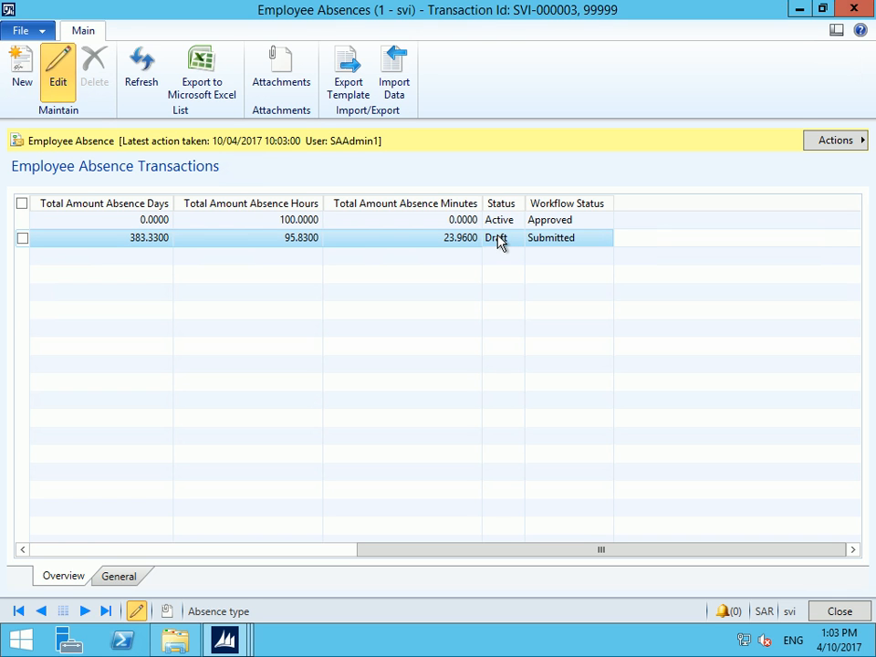
click(195, 78)
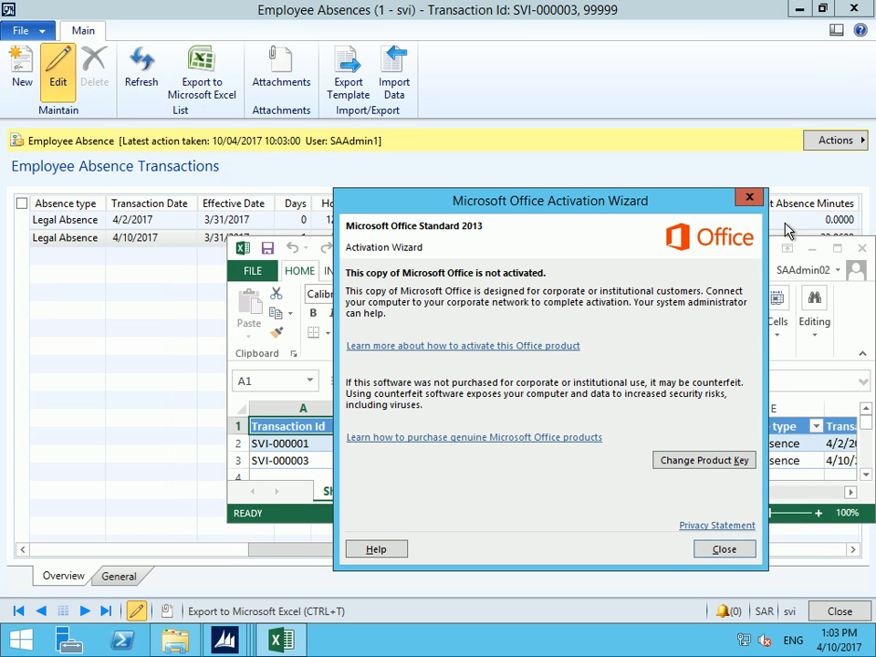
Dismiss the activation notice, close the exported workbook, and close the Employee Absences form
click(749, 197)
click(836, 247)
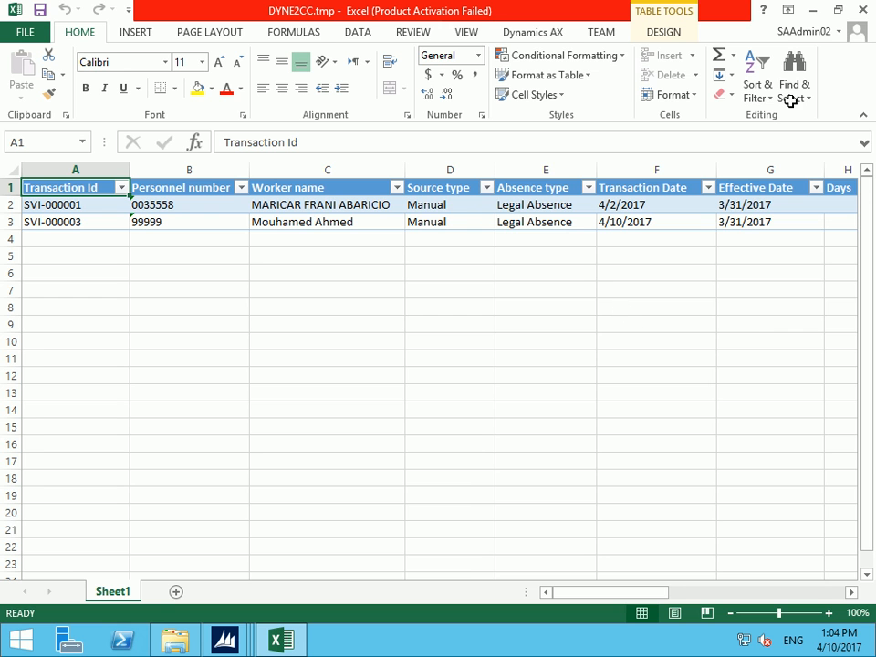
click(863, 9)
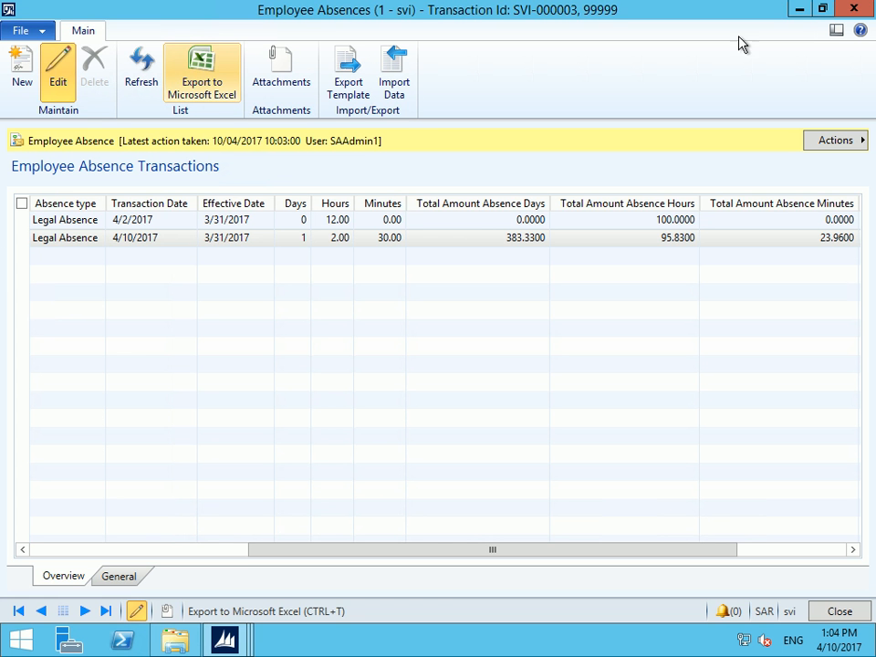
click(854, 9)
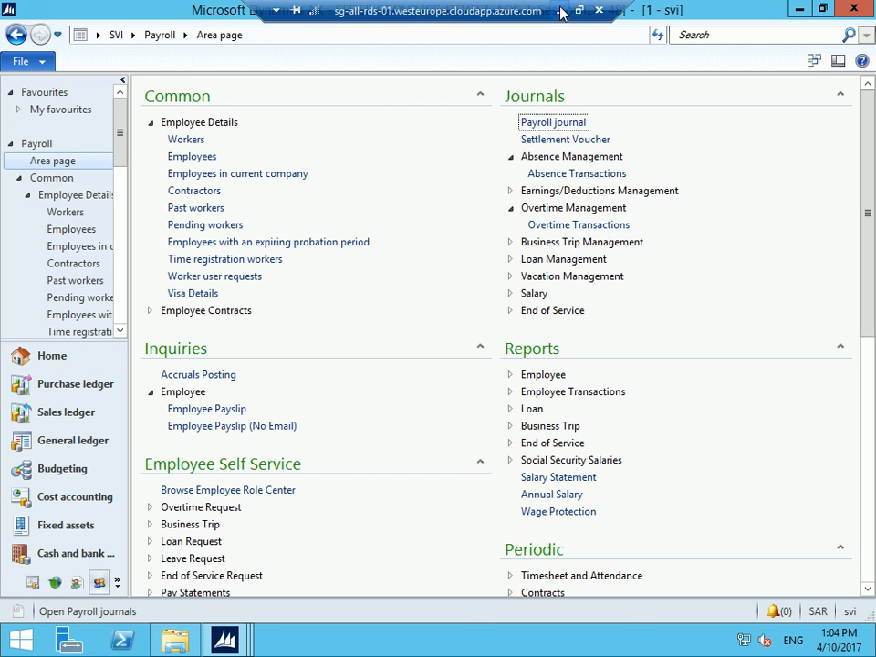
Minimize the remote session, pause and resume the screen recorder, then head back to Dynamics AX
click(559, 12)
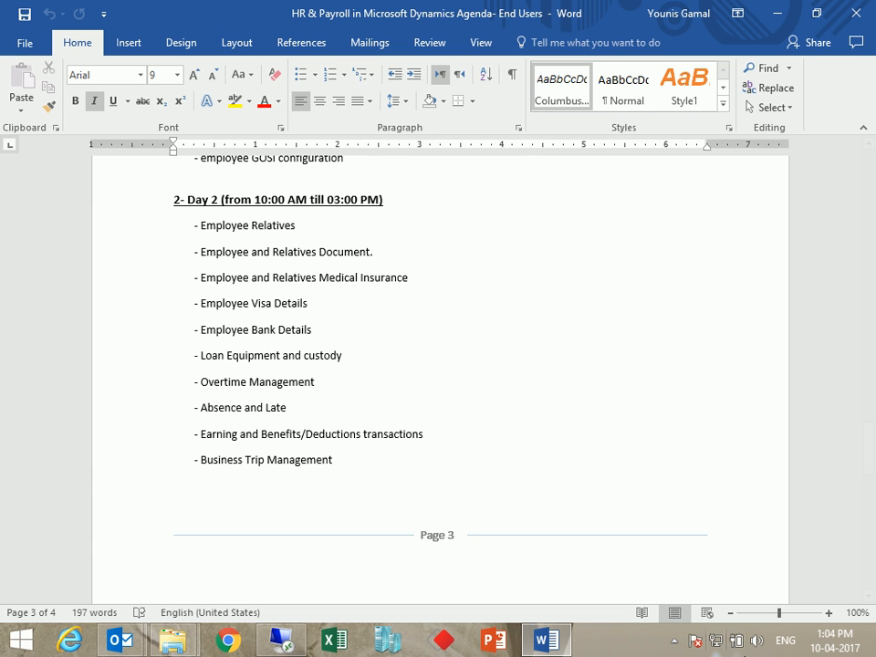
click(673, 641)
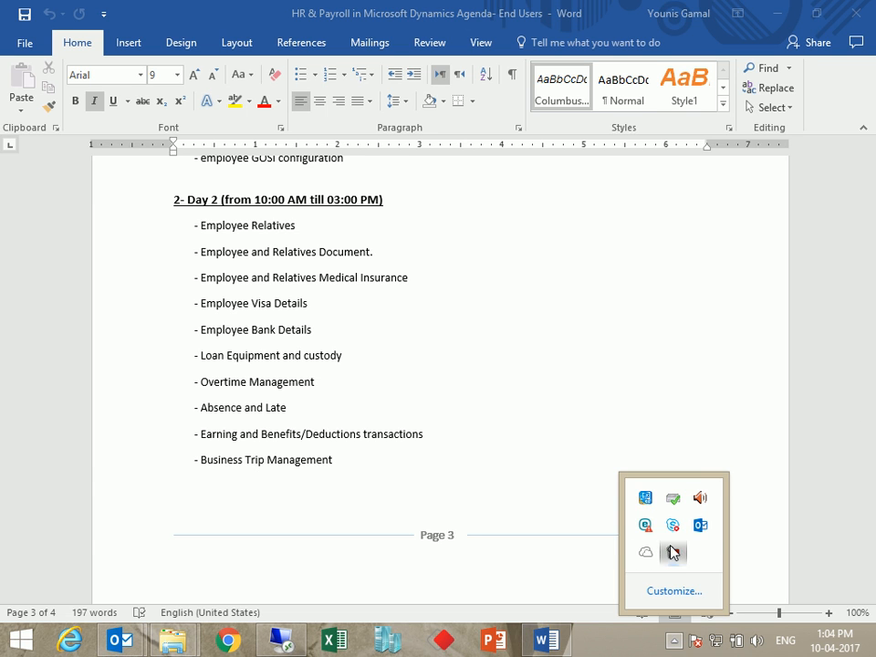
click(673, 552)
click(796, 553)
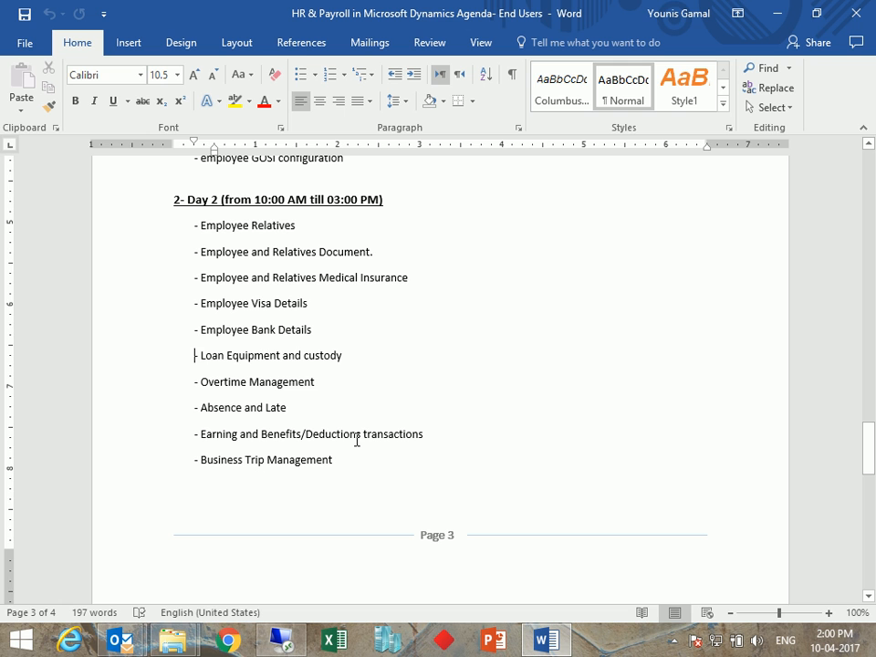
click(281, 640)
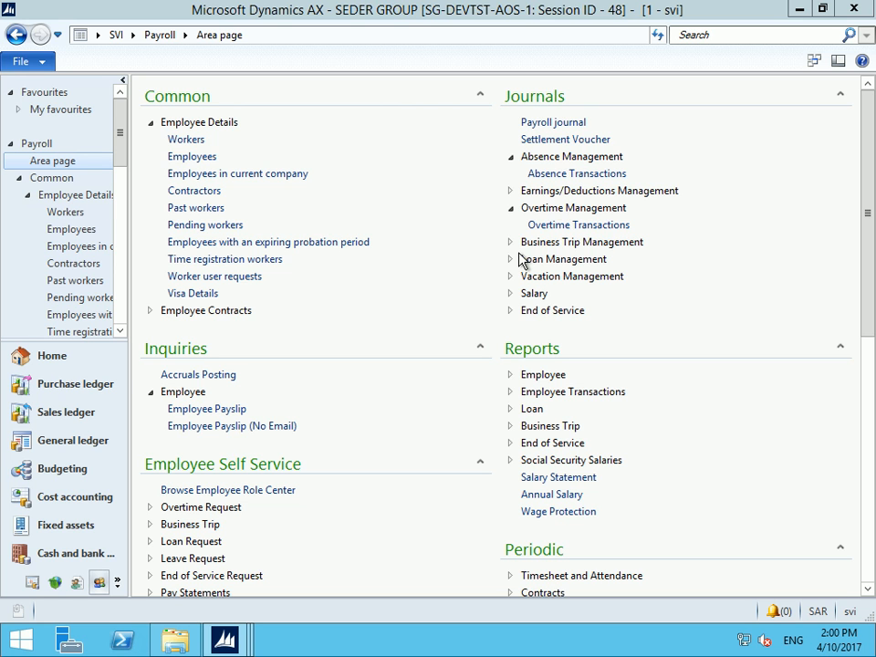
Open Earning and Deduction Transactions from Earnings/Deductions Management under Journals
click(520, 146)
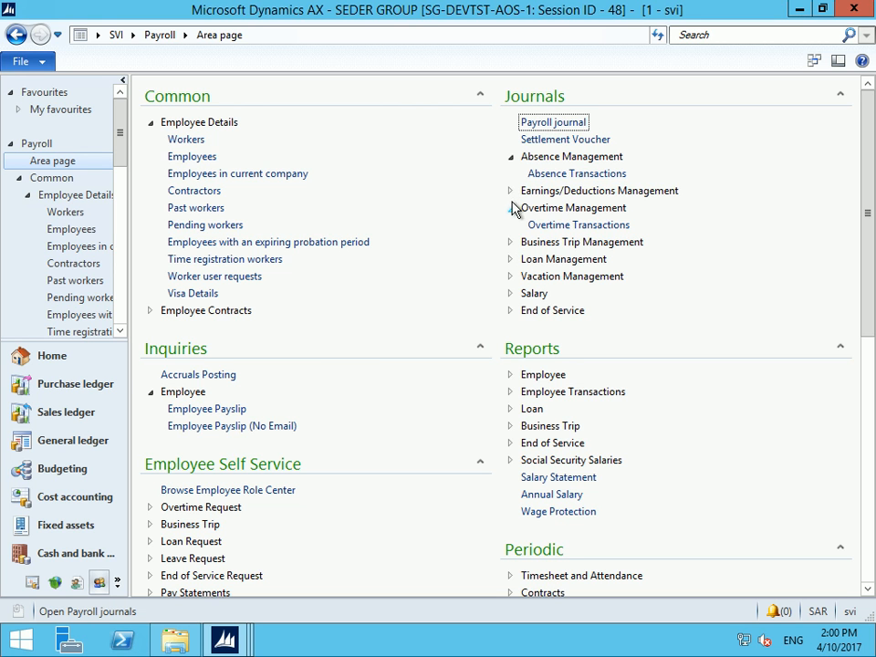
click(509, 191)
click(549, 208)
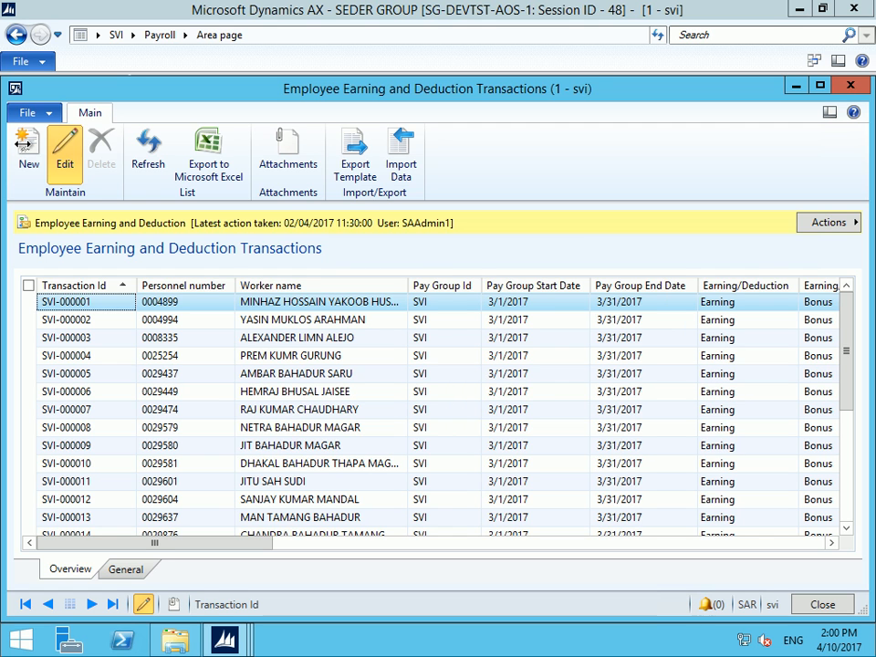
Create a new earning/deduction transaction for worker 99999
click(25, 146)
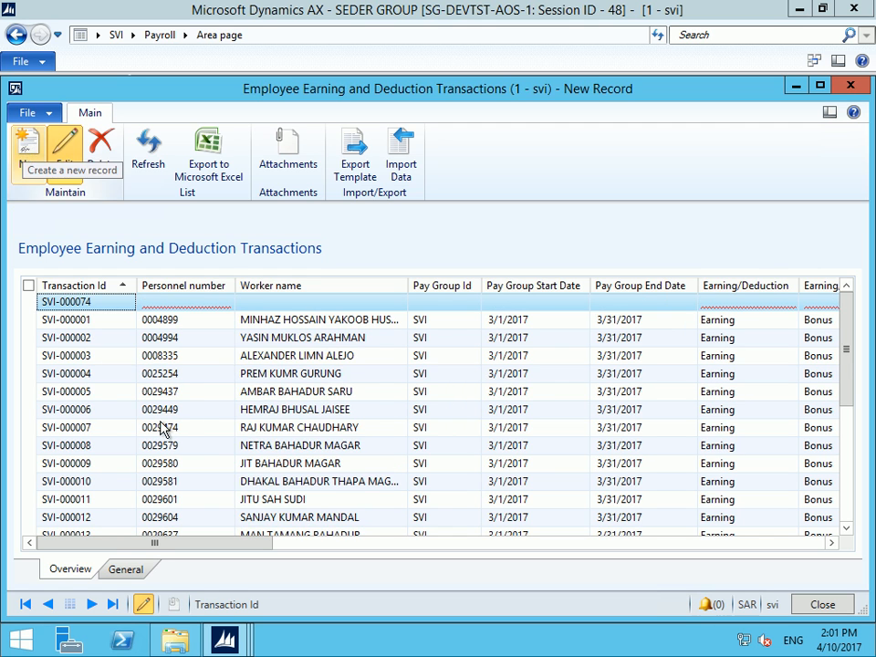
click(127, 570)
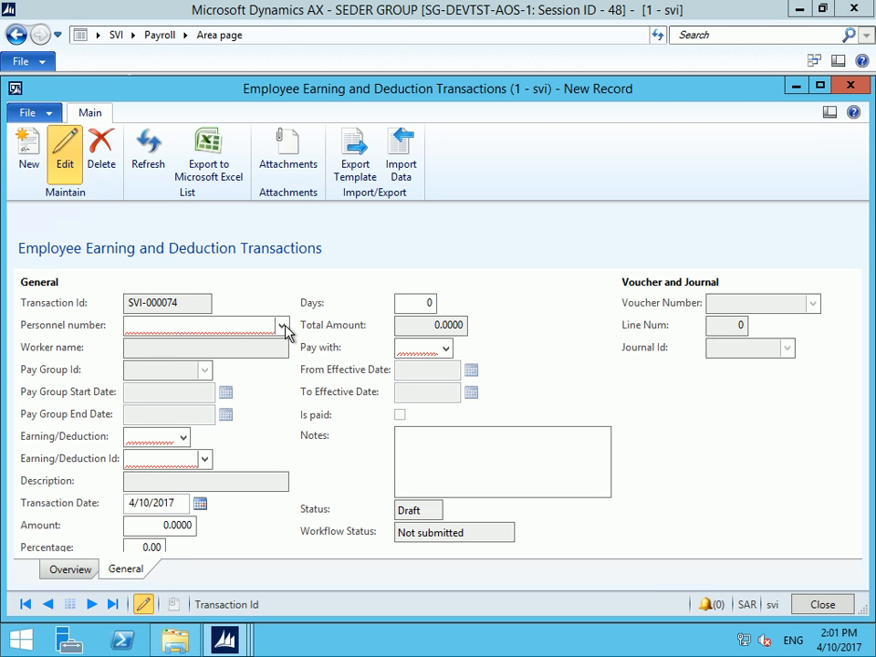
click(282, 326)
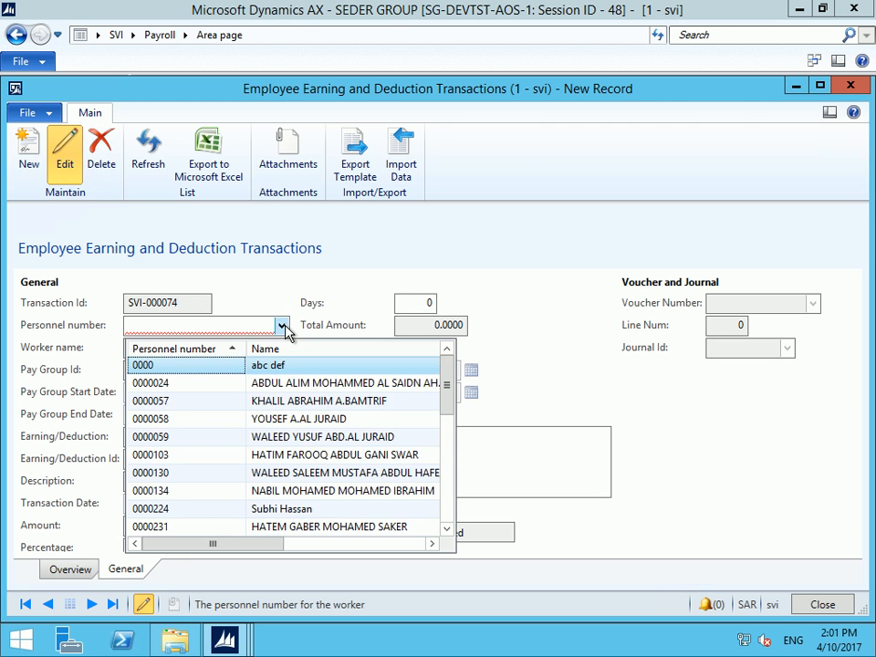
click(171, 350)
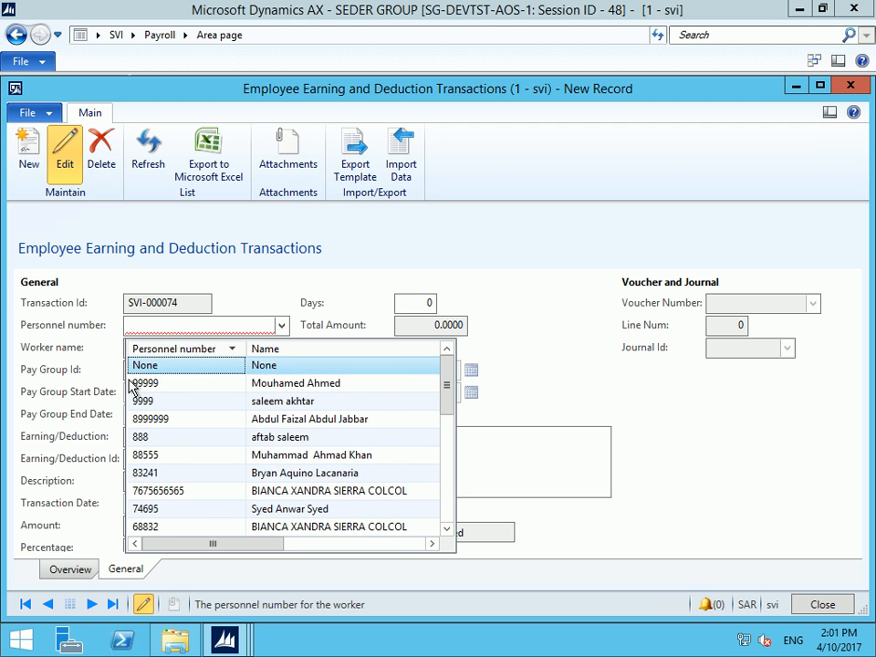
click(166, 386)
click(180, 391)
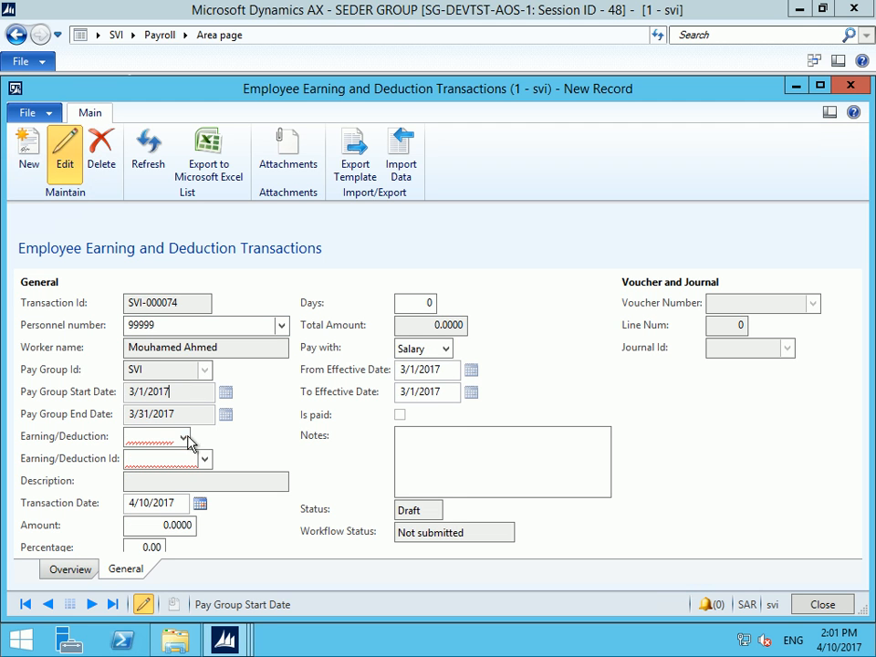
Browse the available codes under both the Earning and Deduction transaction types
click(184, 438)
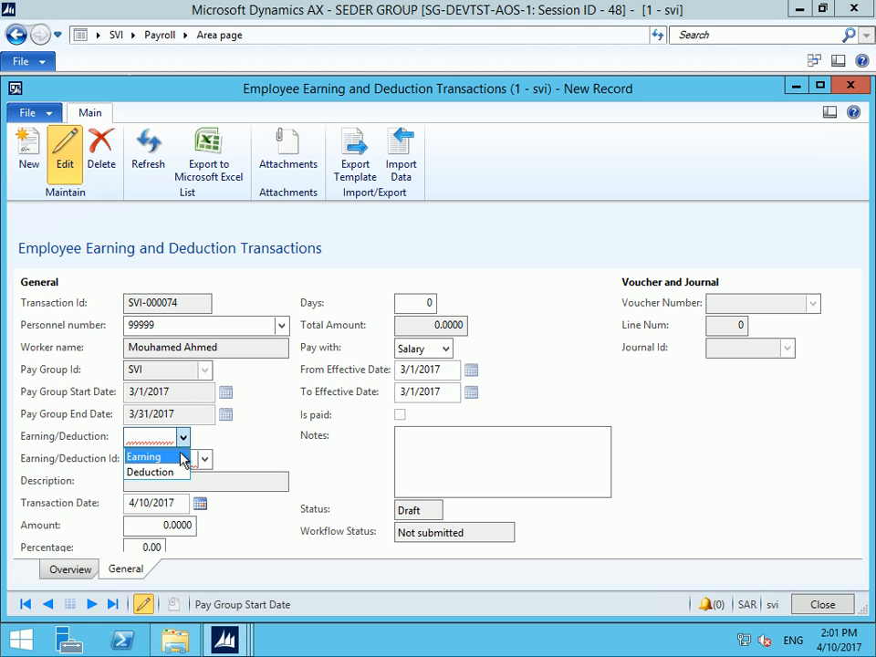
click(175, 458)
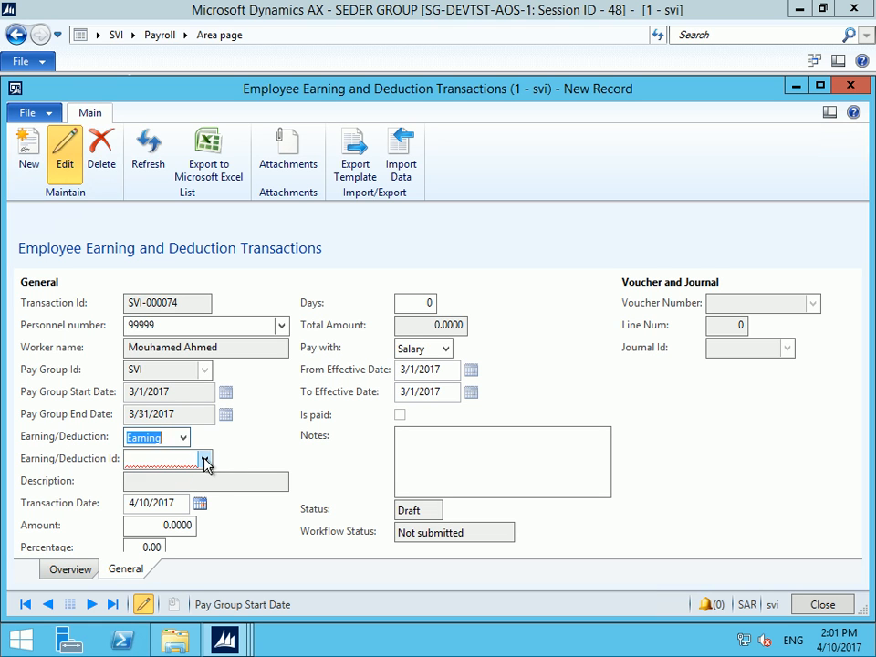
click(205, 460)
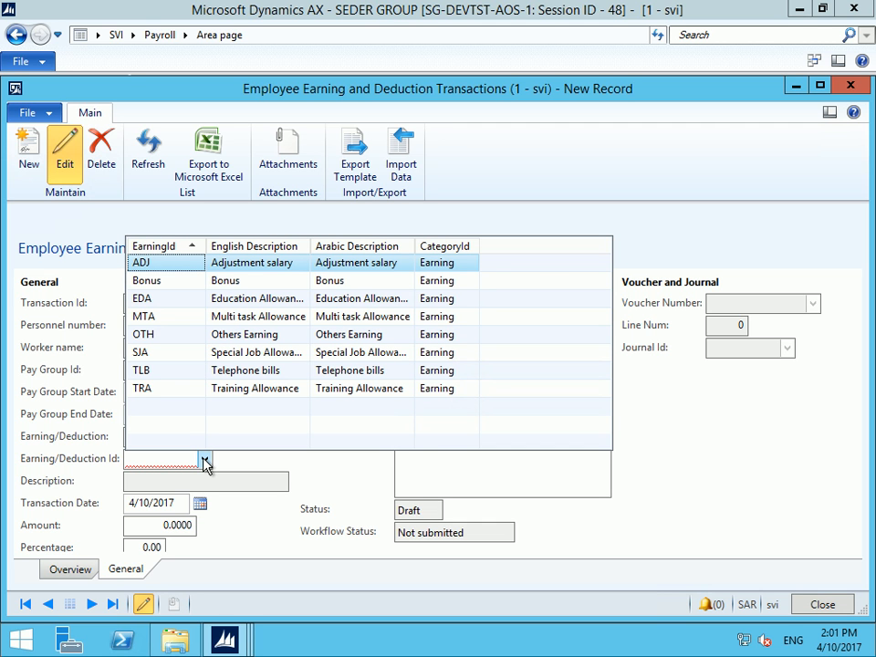
click(135, 461)
click(183, 438)
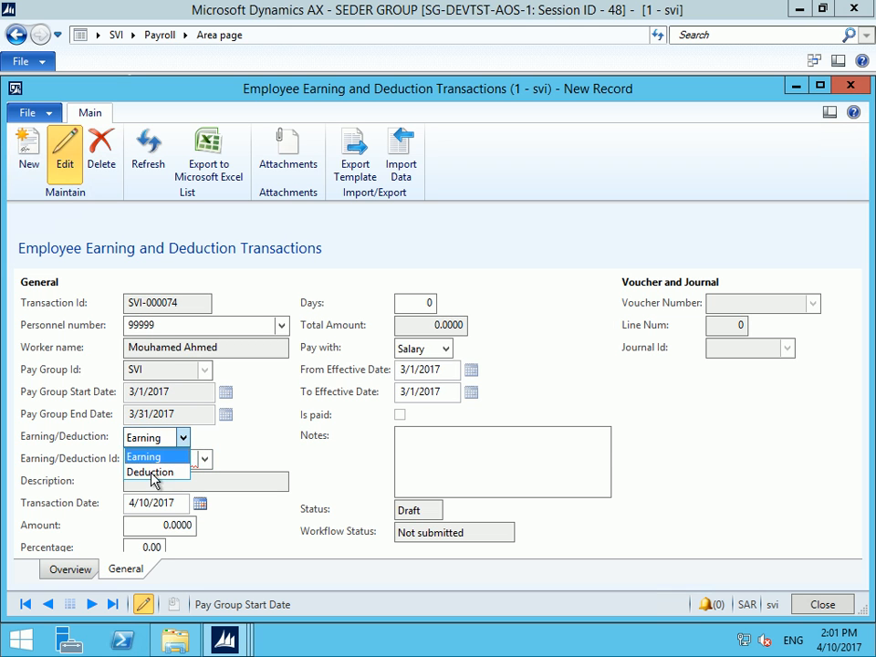
click(147, 472)
click(206, 459)
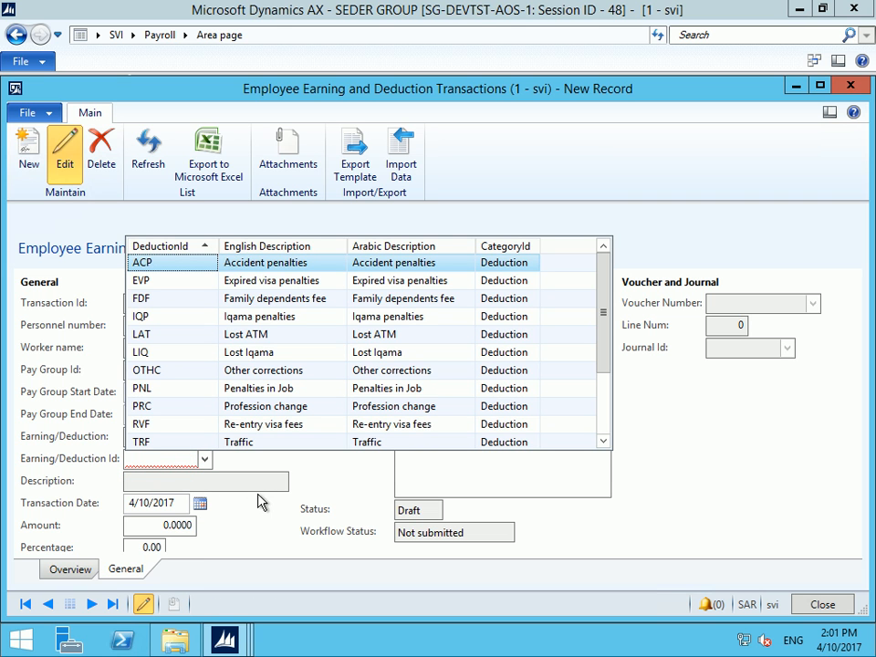
click(182, 459)
Set the transaction type to Earning and choose Bonus as the Earning/Deduction Id
click(183, 438)
click(146, 456)
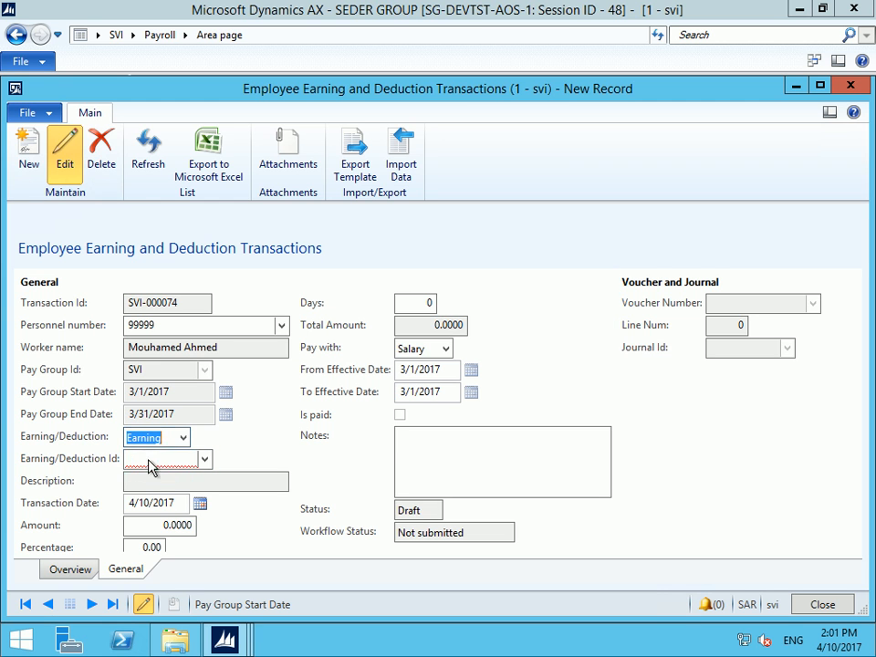
click(205, 460)
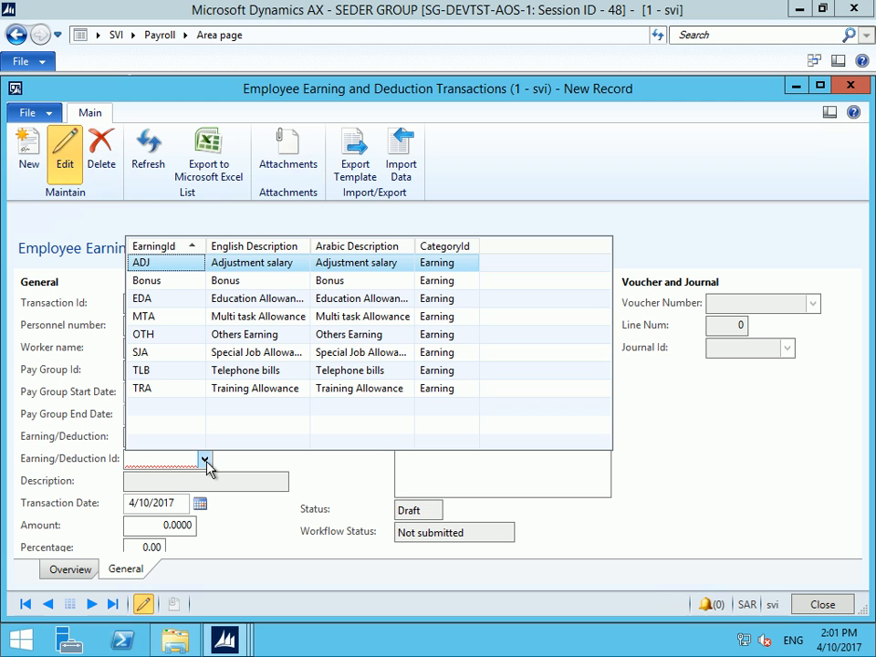
click(232, 282)
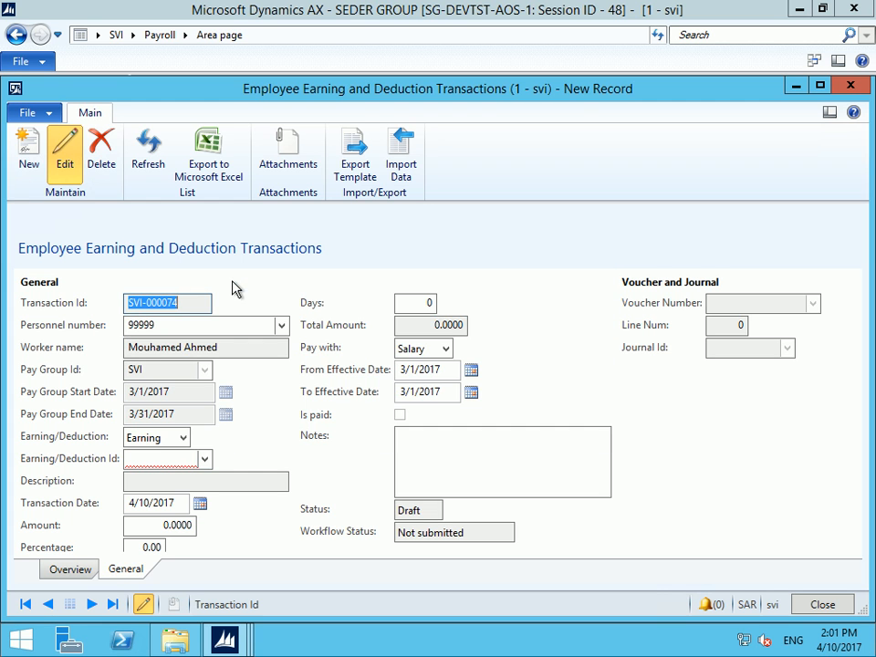
click(205, 460)
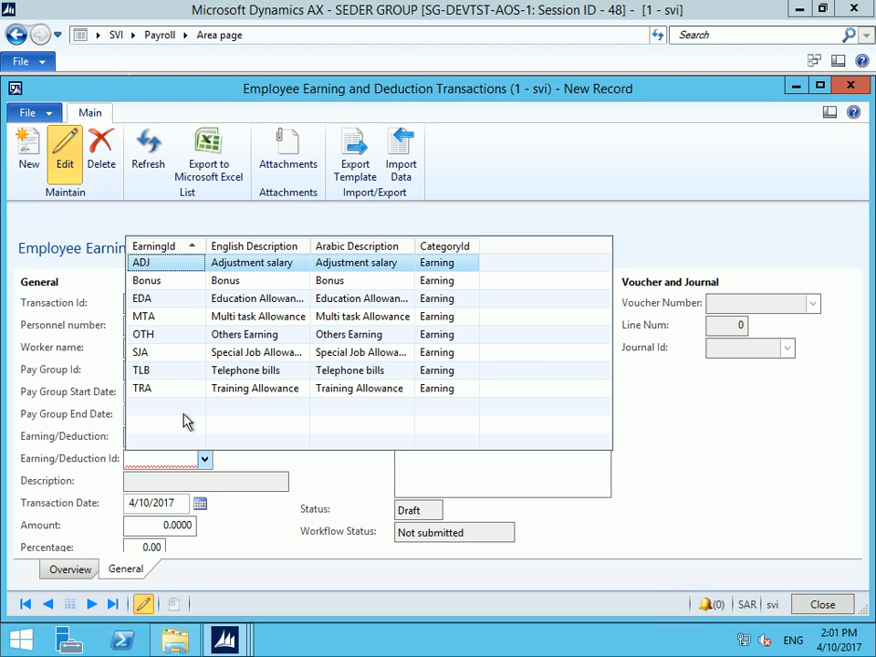
click(180, 289)
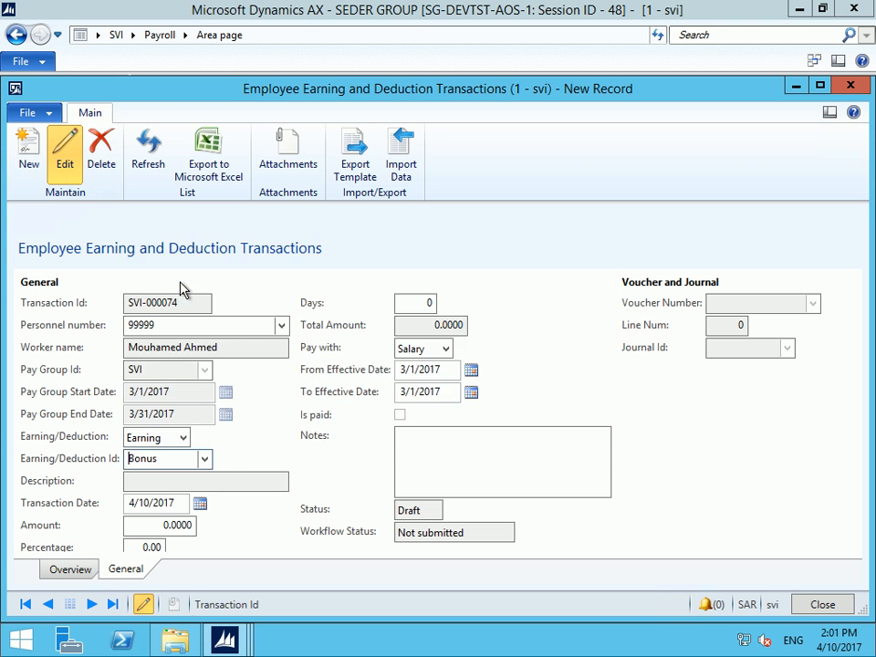
Enter the transaction amount, then try Percentage 10 and Days 5
click(157, 525)
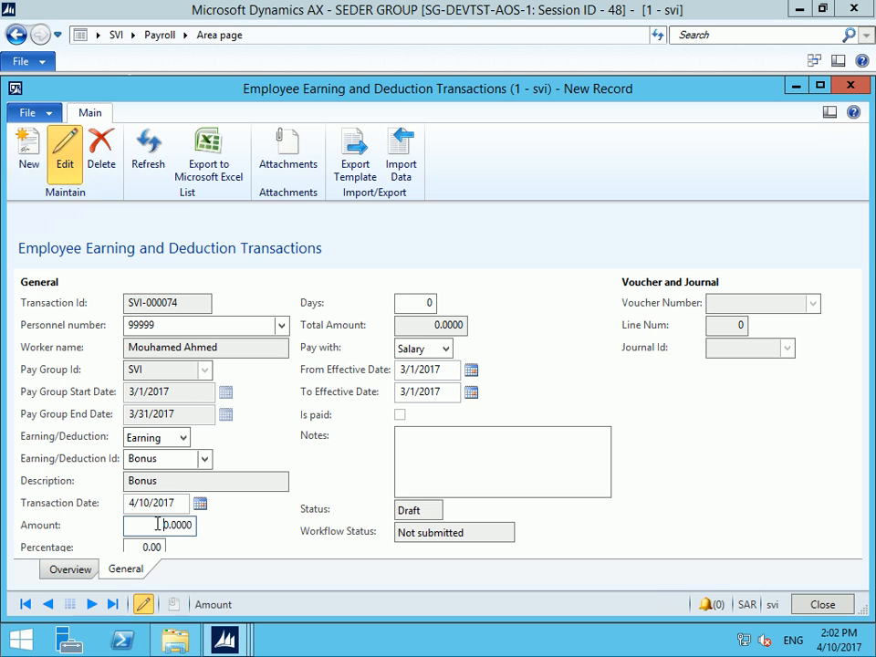
text(50)
key(Tab)
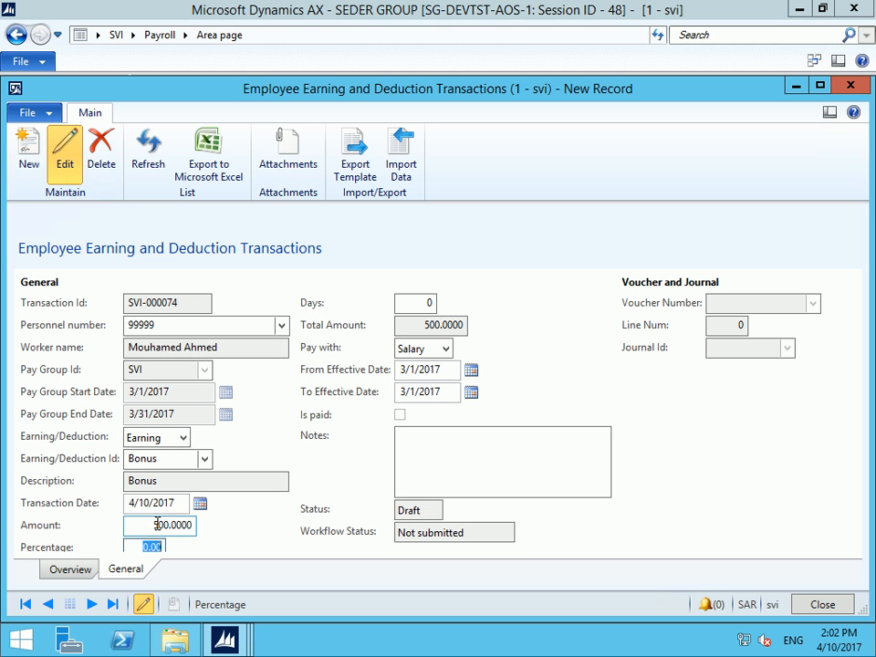
text(10)
key(Tab)
text(5)
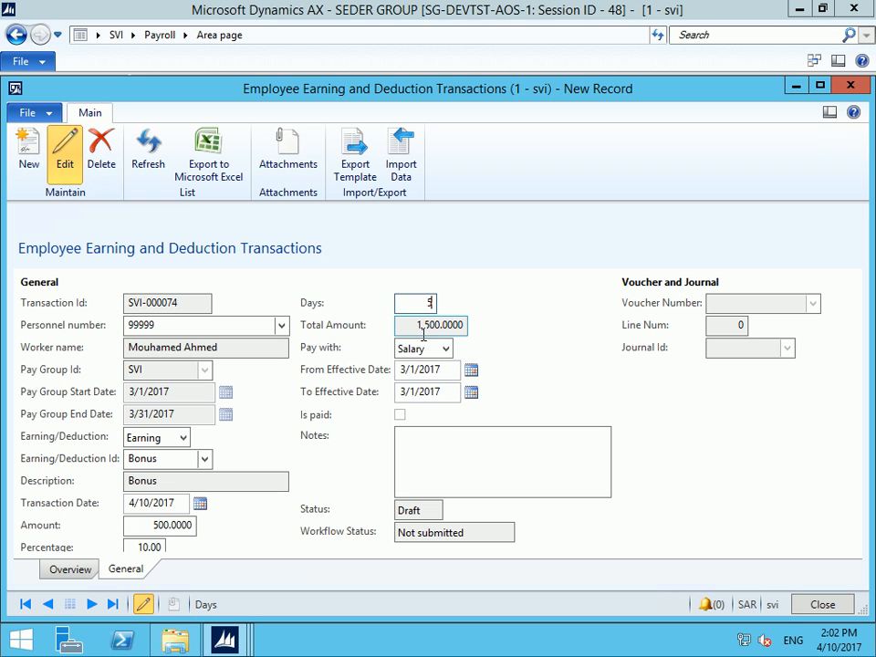
key(Tab)
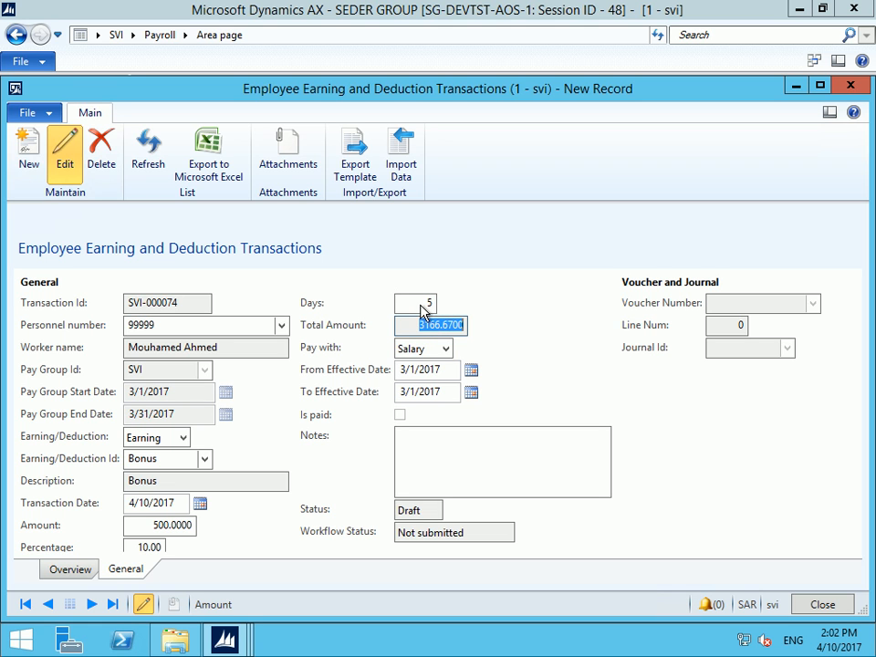
Reset Days and Percentage to 0 after trying a 1500 total, keeping Amount at 500
click(427, 302)
double_click(426, 302)
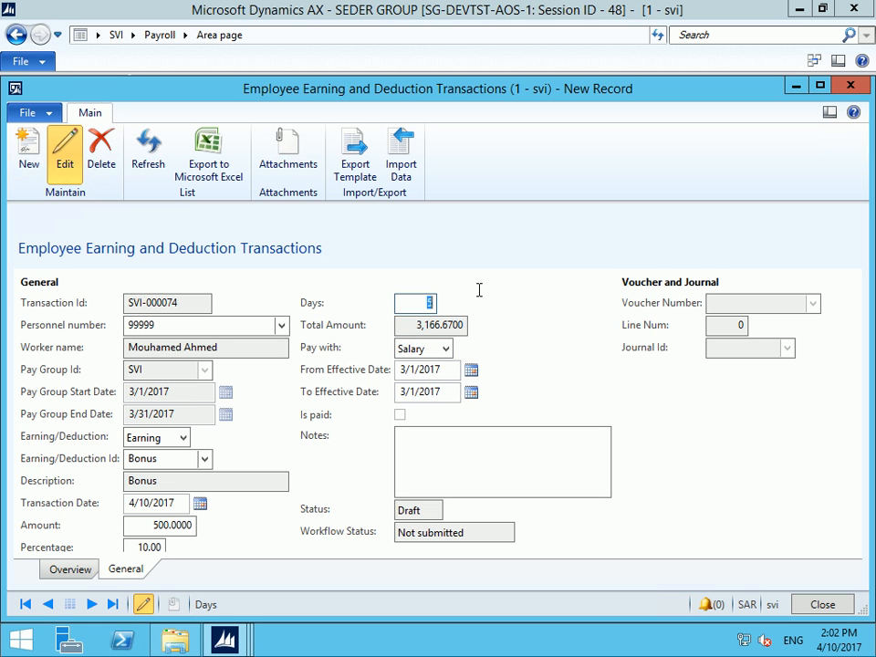
text(0)
key(Tab)
text(1500)
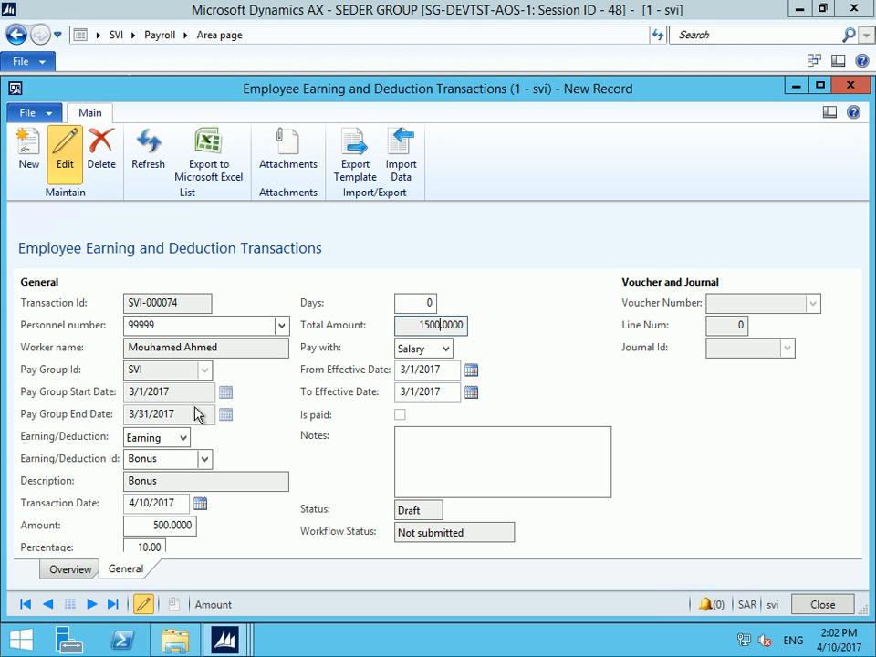
click(147, 548)
double_click(147, 547)
text(0)
key(Tab)
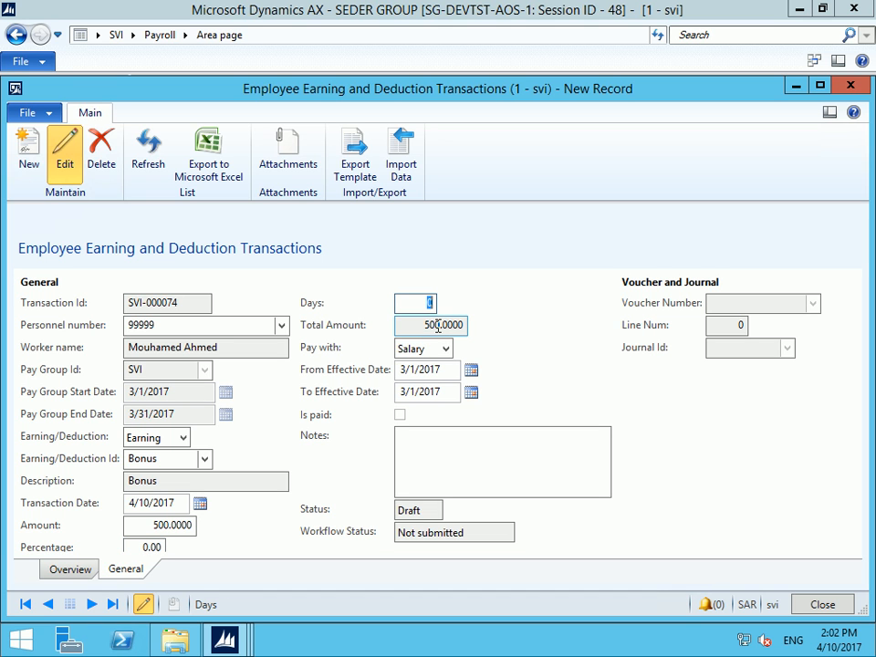
click(206, 459)
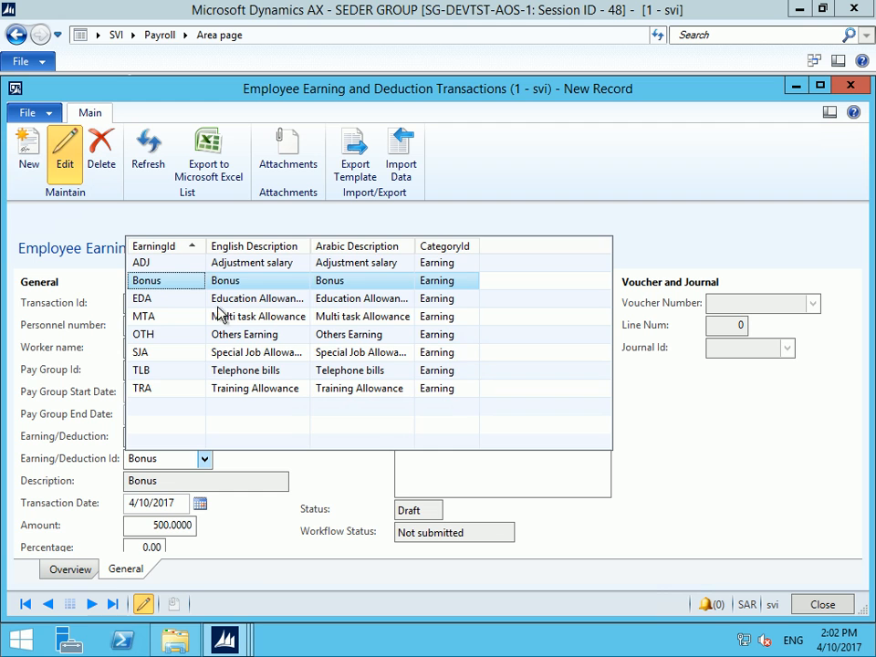
Switch the earning to EDA (Education Allowance) and dismiss the error from entering a percentage
click(253, 299)
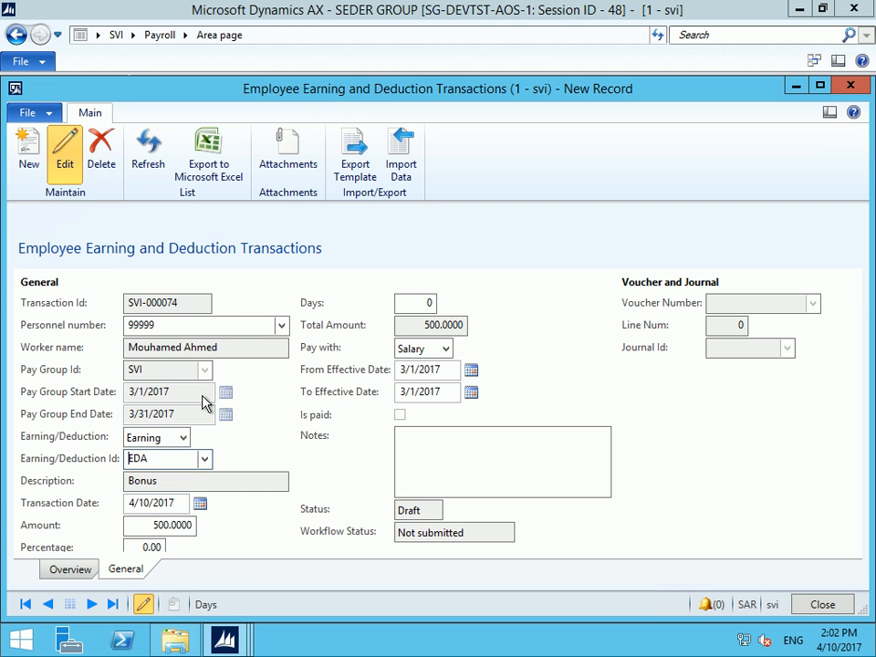
click(144, 548)
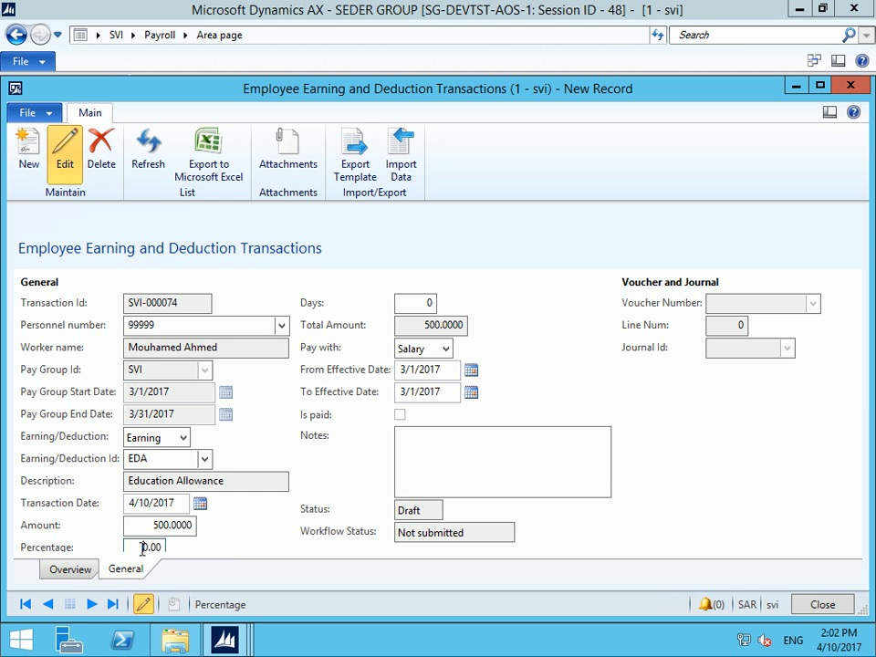
text(1)
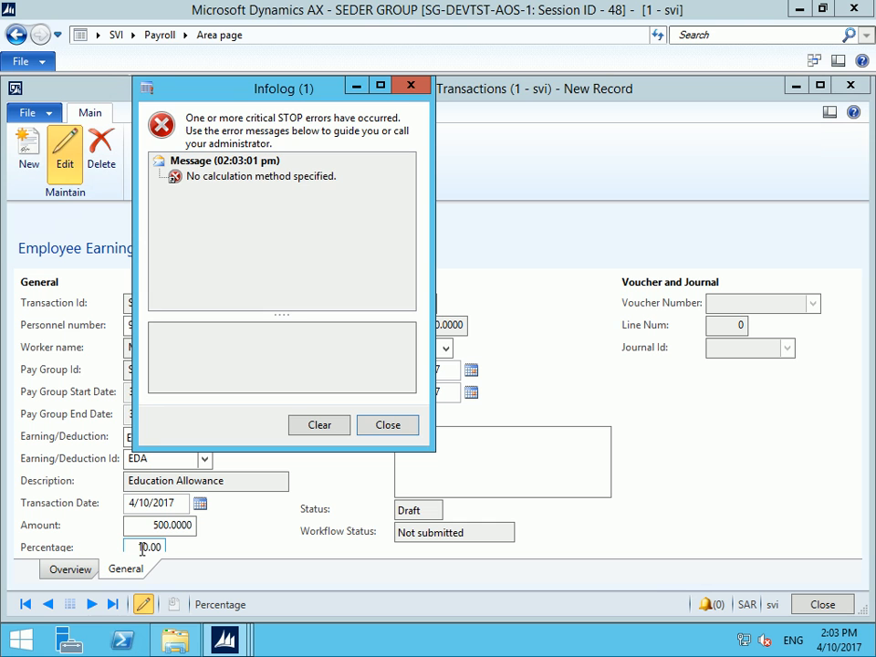
key(Escape)
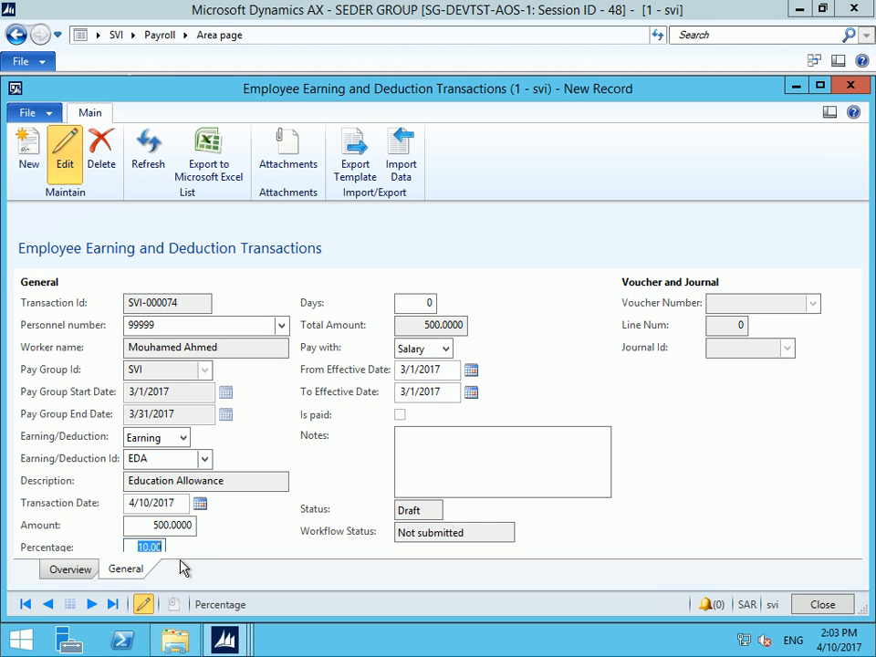
Set Percentage back to 0, add a short note, and save the transaction with Ctrl+S
text(0)
key(Tab)
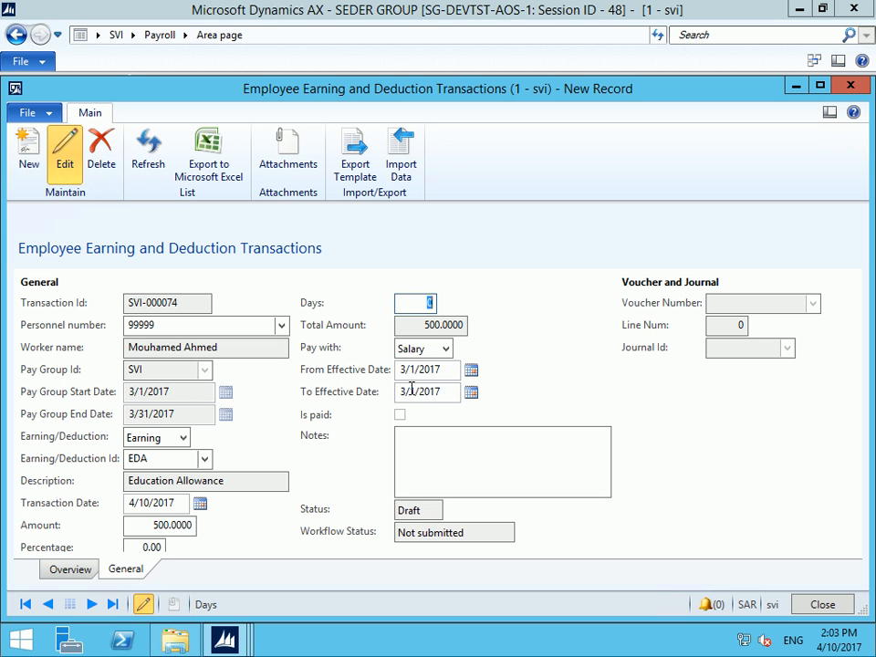
click(424, 446)
text(sfkjjsl'kdjs'lkdj)
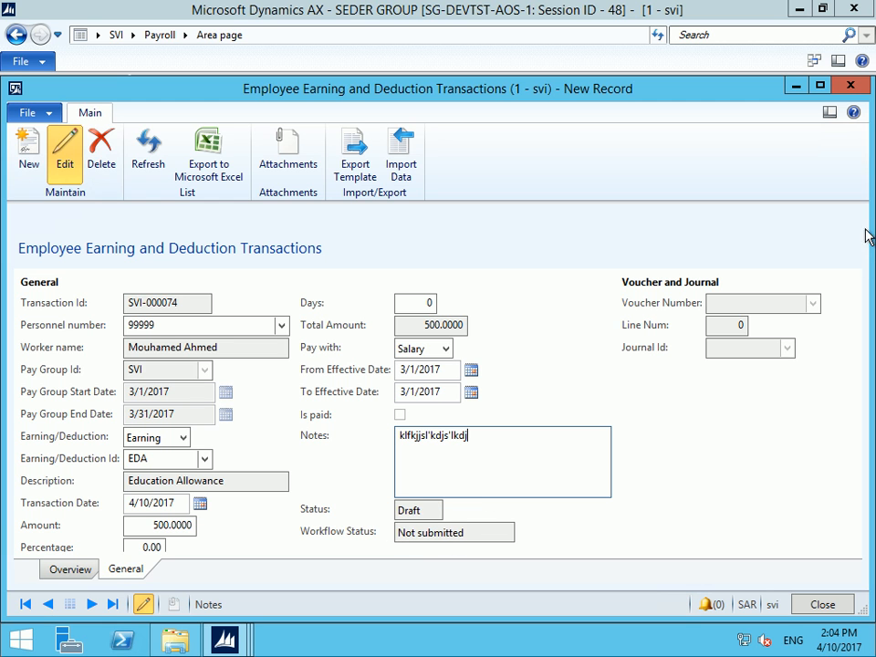
key(ctrl+s)
Submit transaction SVI-000074 to workflow, confirming in the comment dialog
click(828, 222)
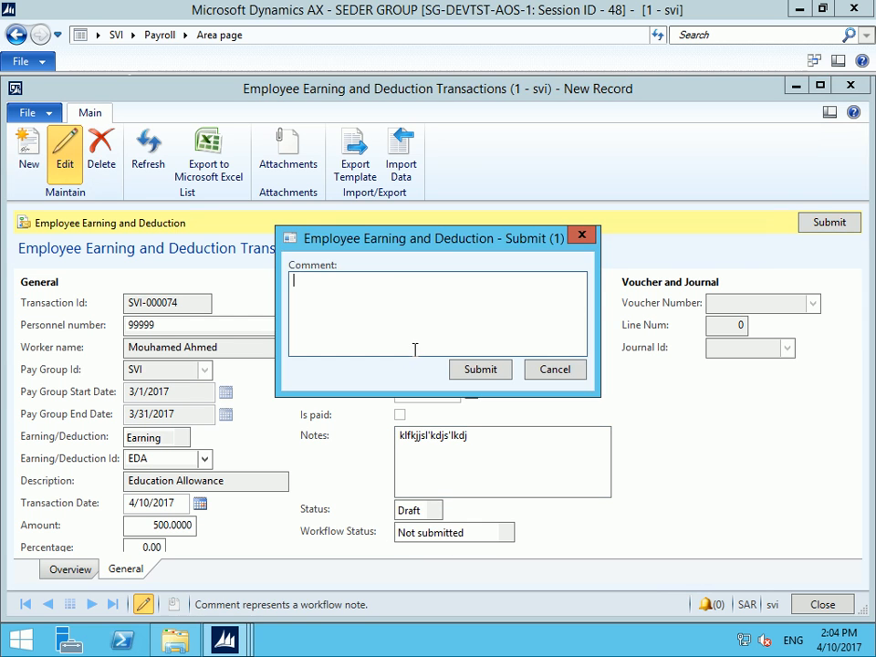
click(475, 369)
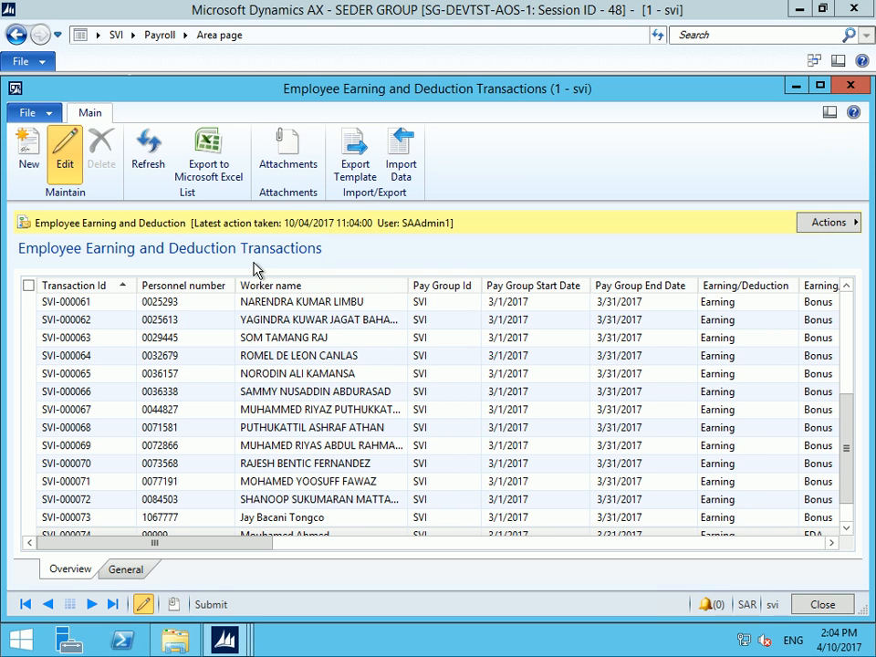
Close the earning transactions form and start a new loan under Loan Management
click(848, 88)
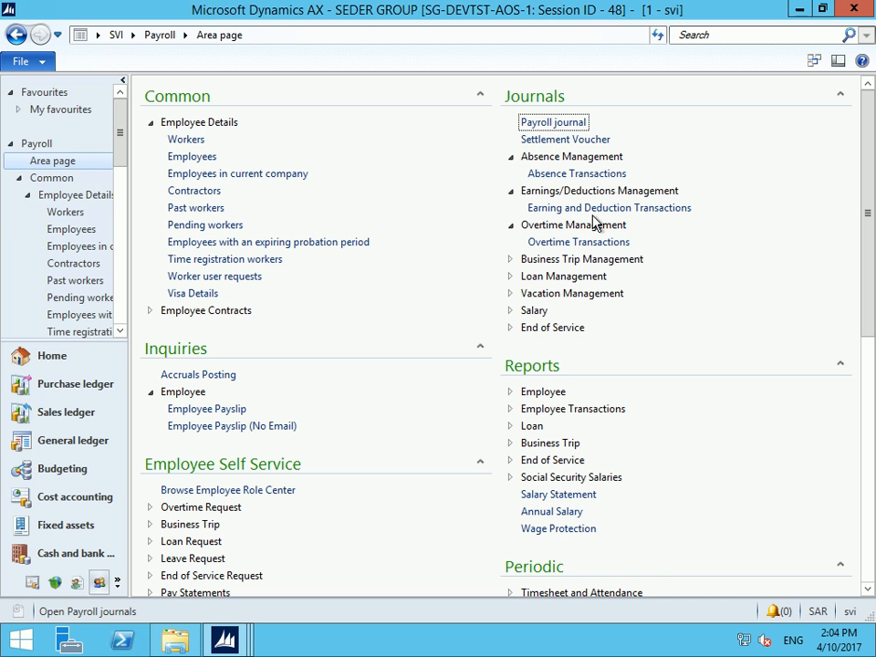
click(511, 277)
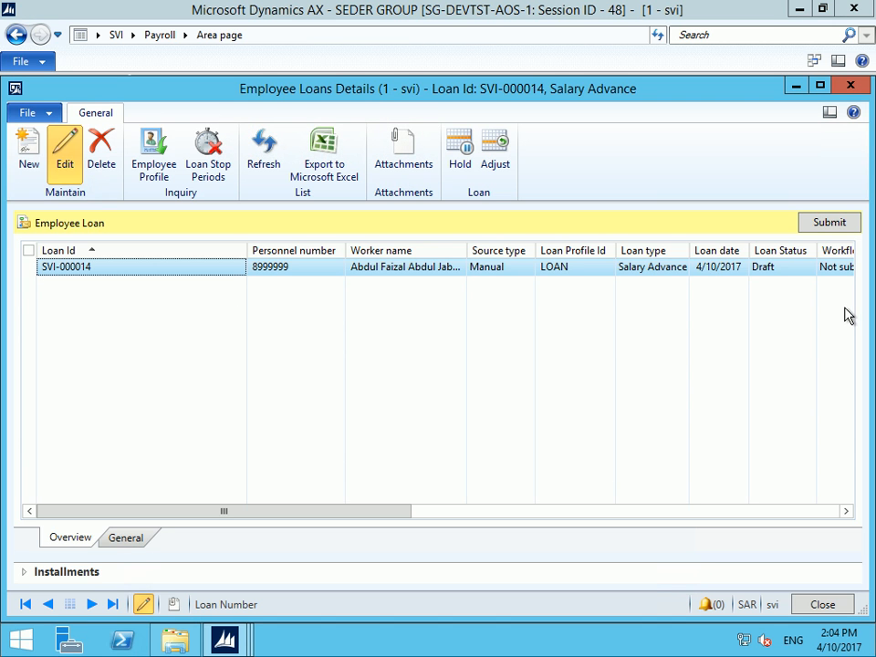
click(26, 155)
click(128, 539)
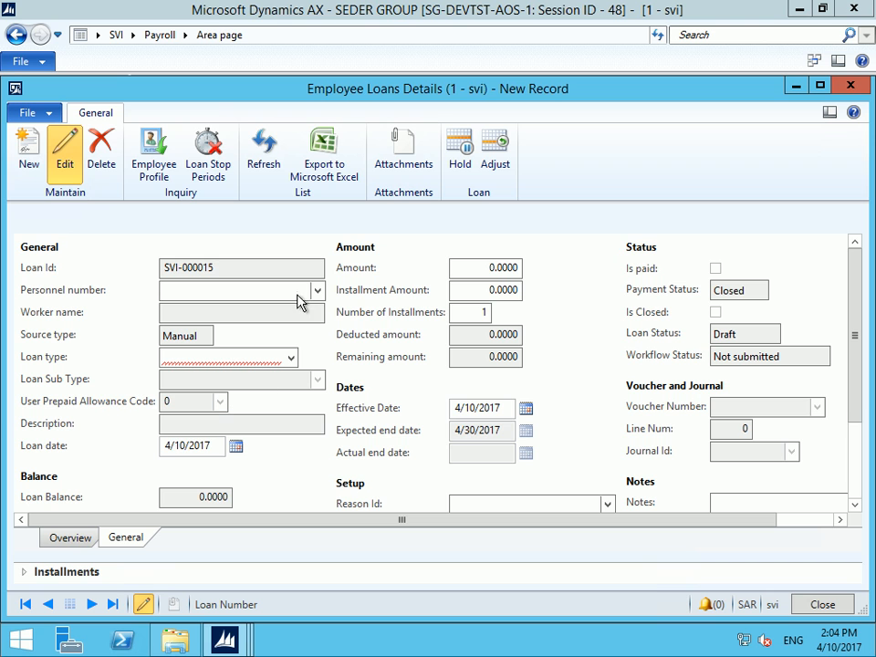
Enter personnel number 99999 and try a loan type, dismissing the no-loan-profile warning
click(317, 291)
click(240, 289)
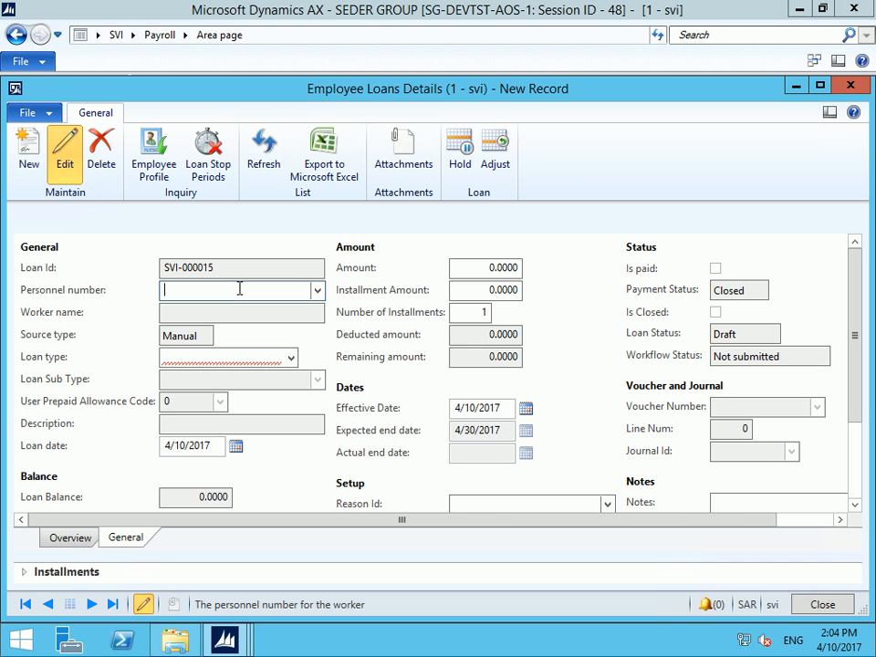
text(99999)
key(Tab)
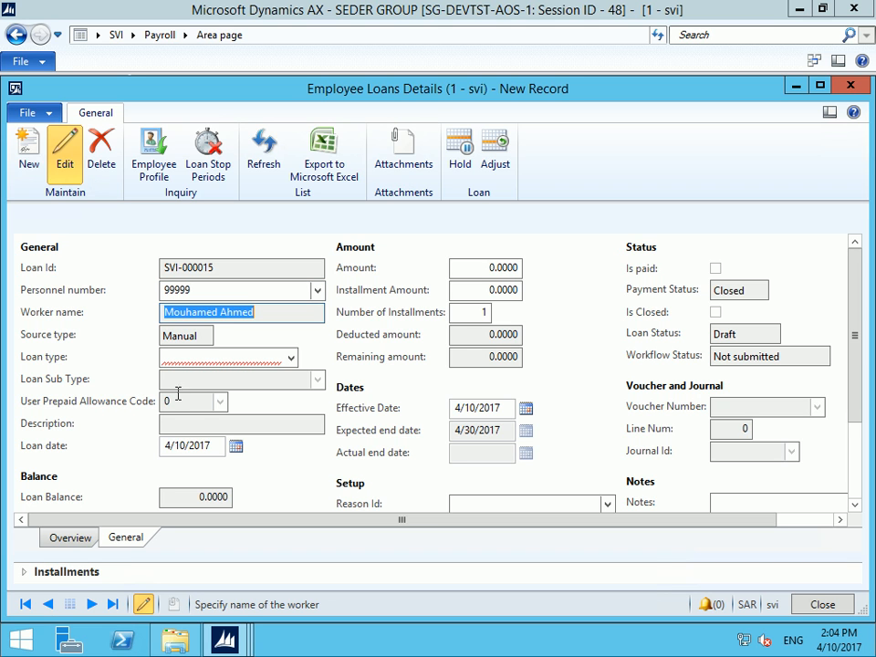
click(292, 358)
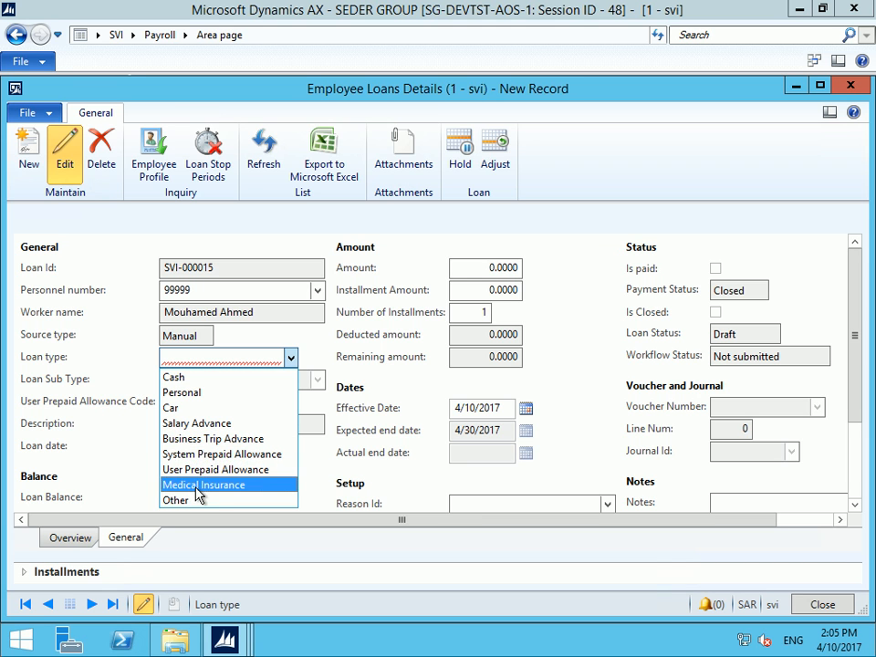
click(192, 399)
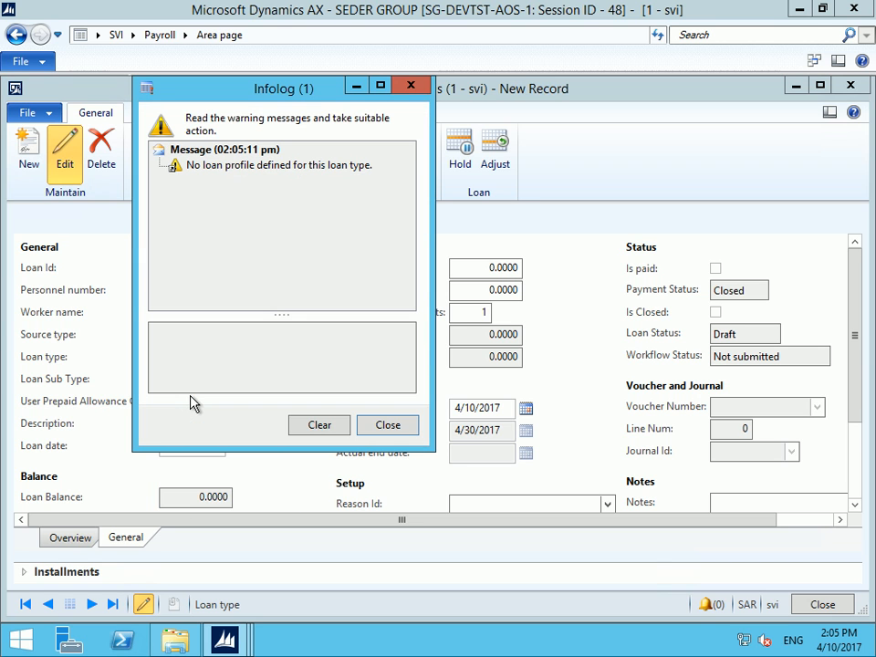
click(271, 168)
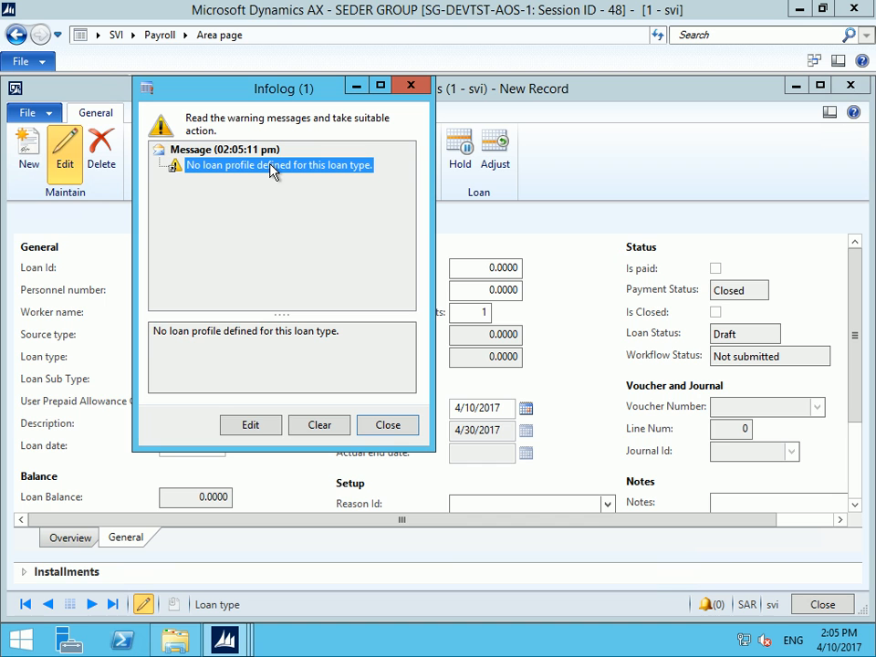
click(387, 424)
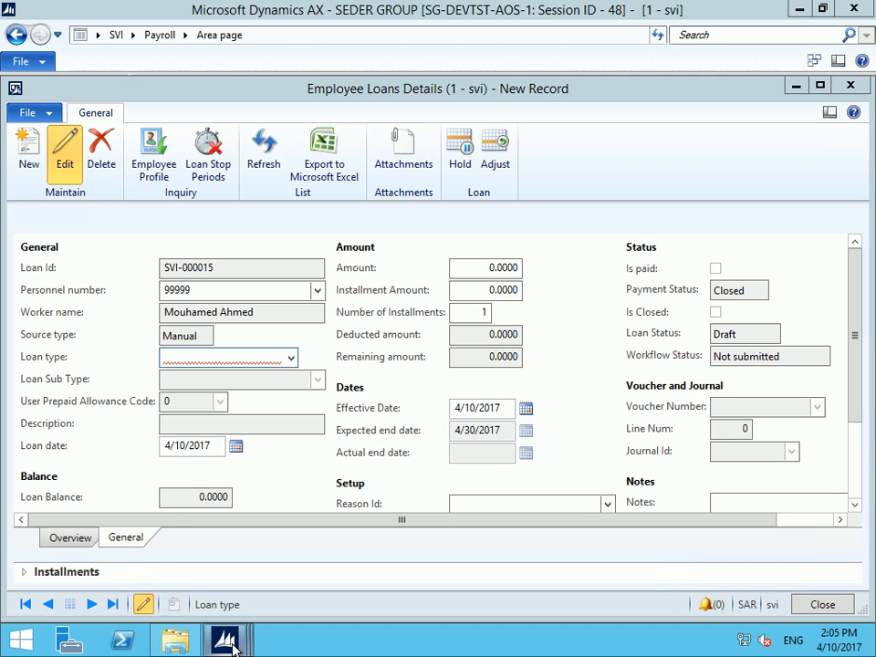
key(alt+Tab)
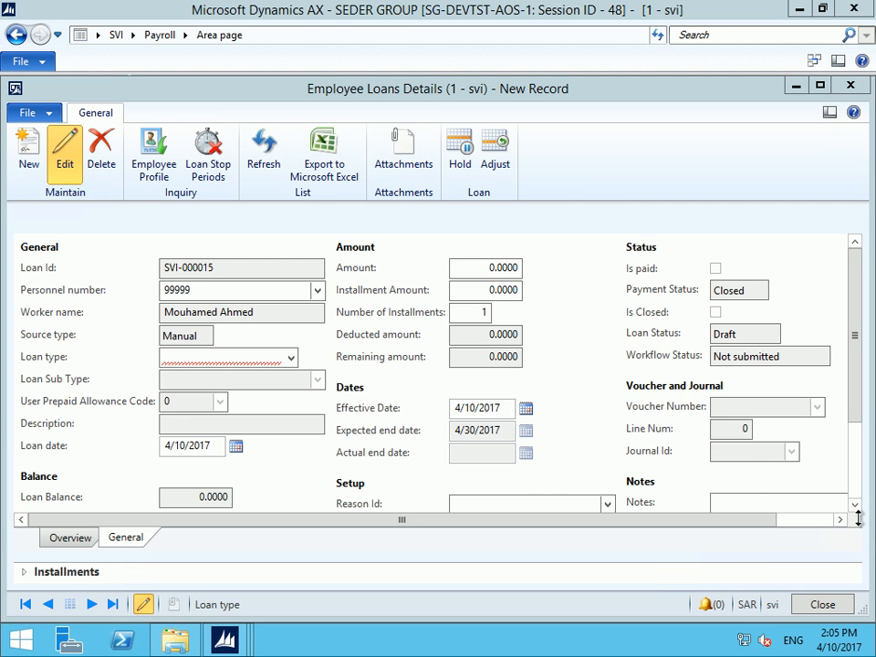
Activate the LOAN loan profile, apply it to employees, and close the profile form
key(alt+Tab)
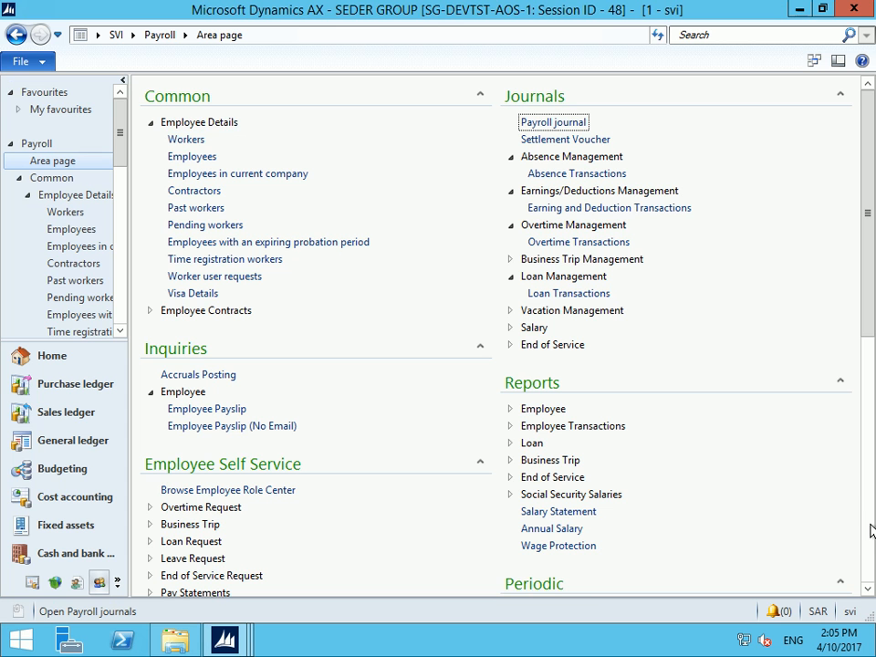
scroll(638, 438, down, 10)
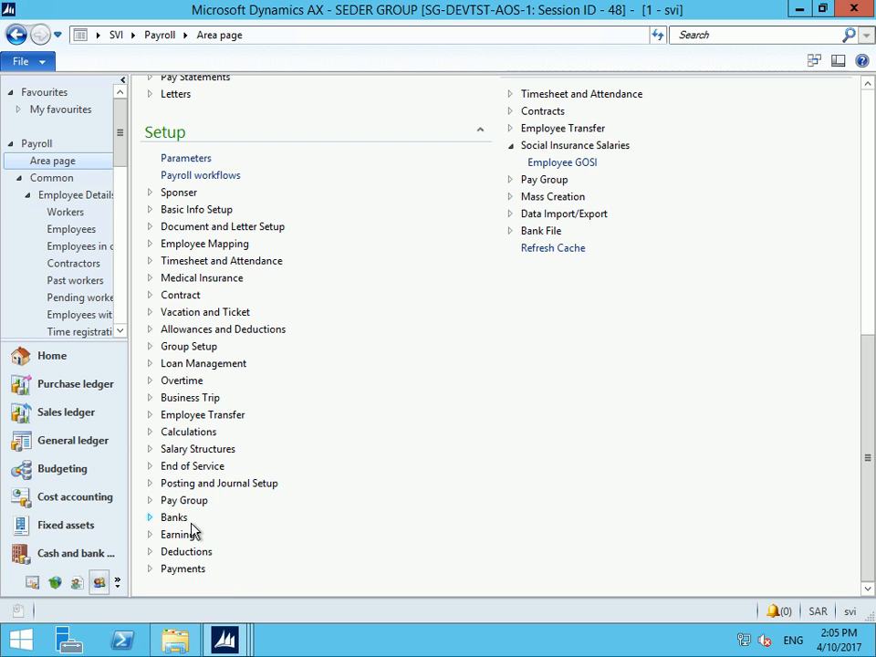
click(150, 363)
click(195, 429)
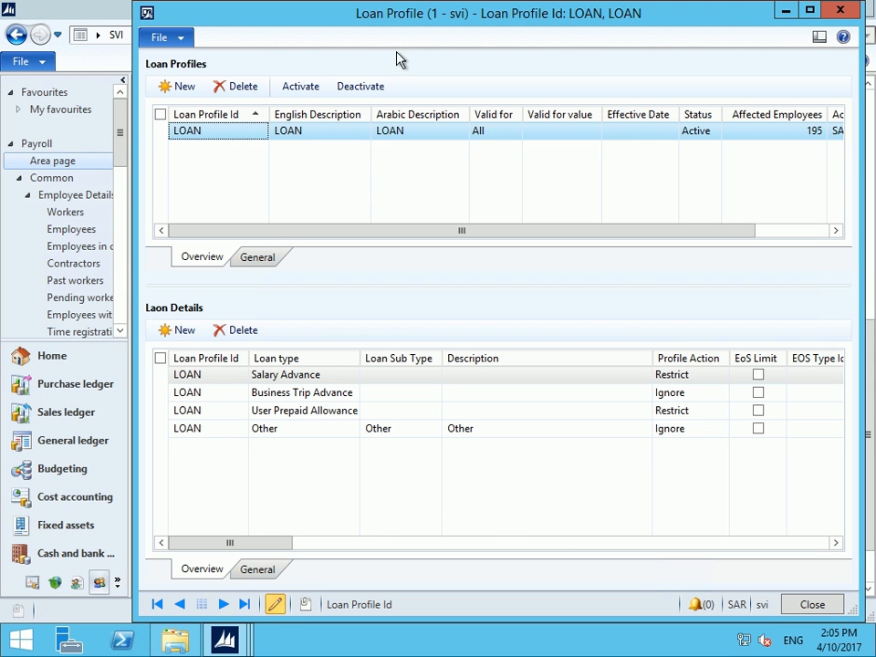
click(294, 87)
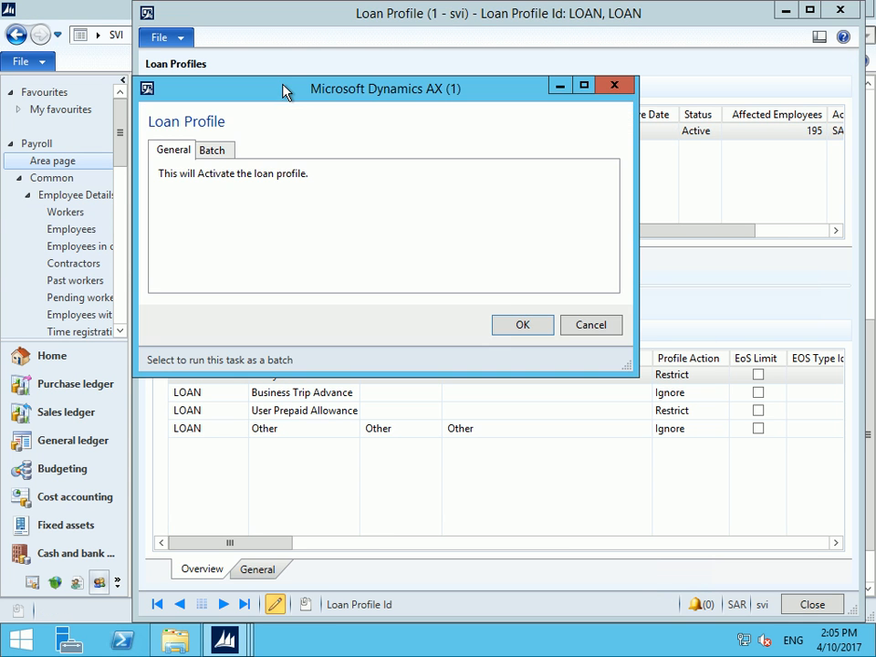
click(514, 327)
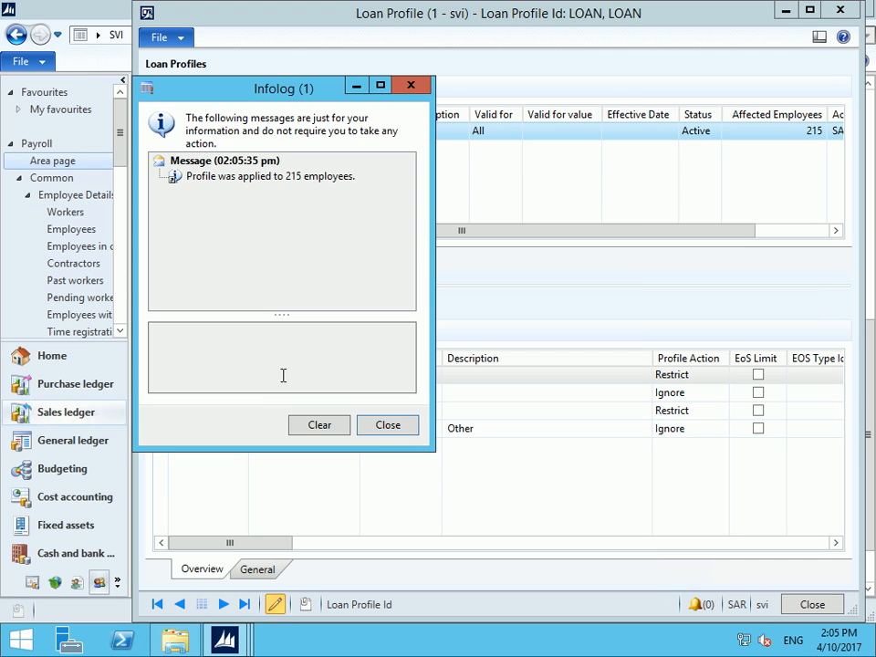
click(394, 426)
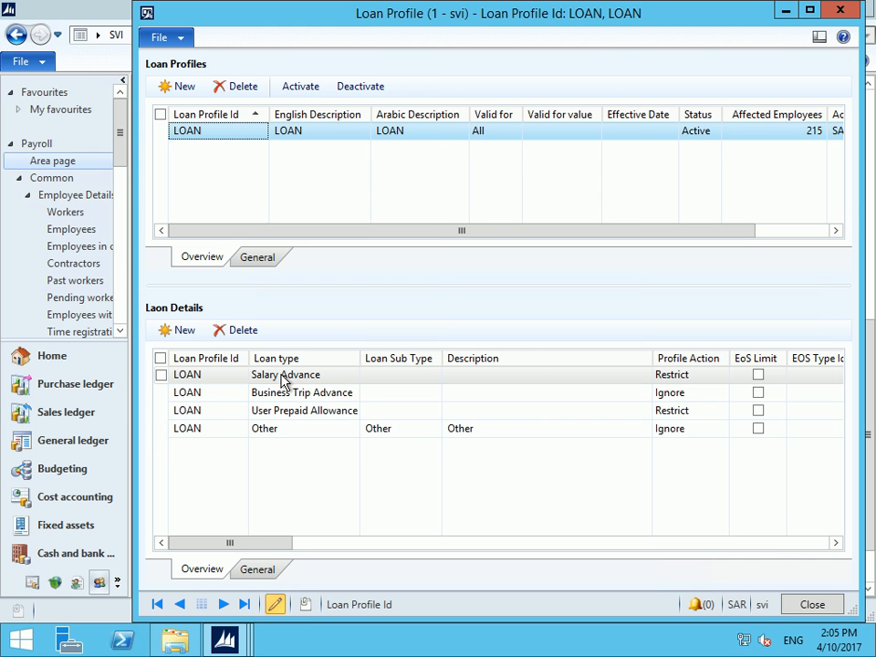
click(848, 14)
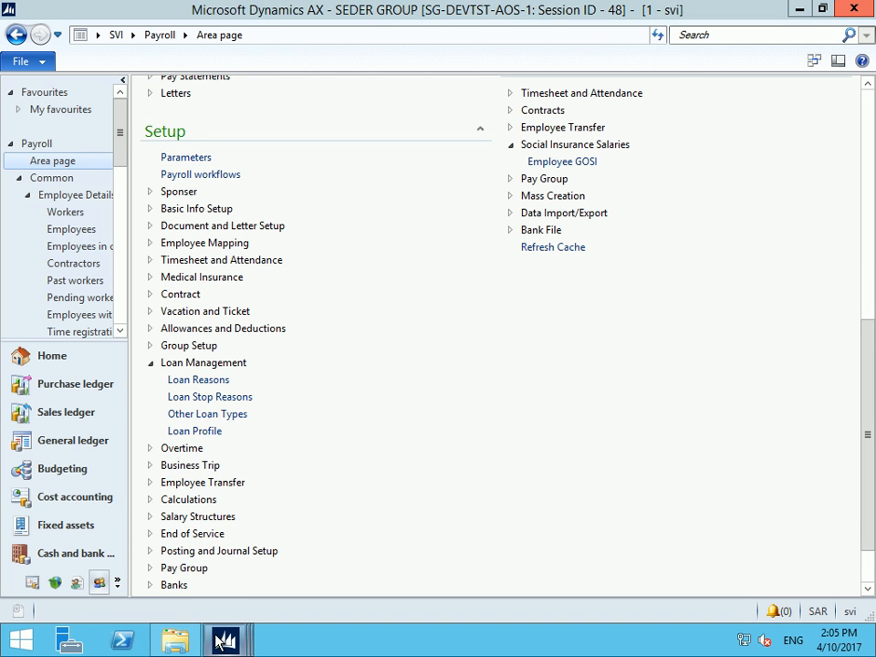
click(221, 206)
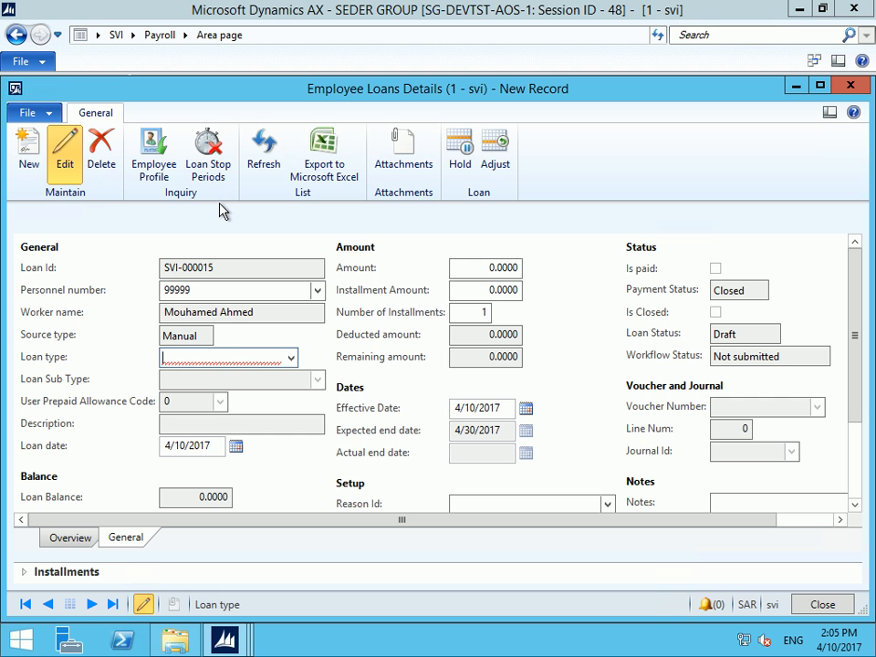
Set loan type Salary Advance, amount 5,000 and 5 installments, recalculated to 1,000 each
click(293, 360)
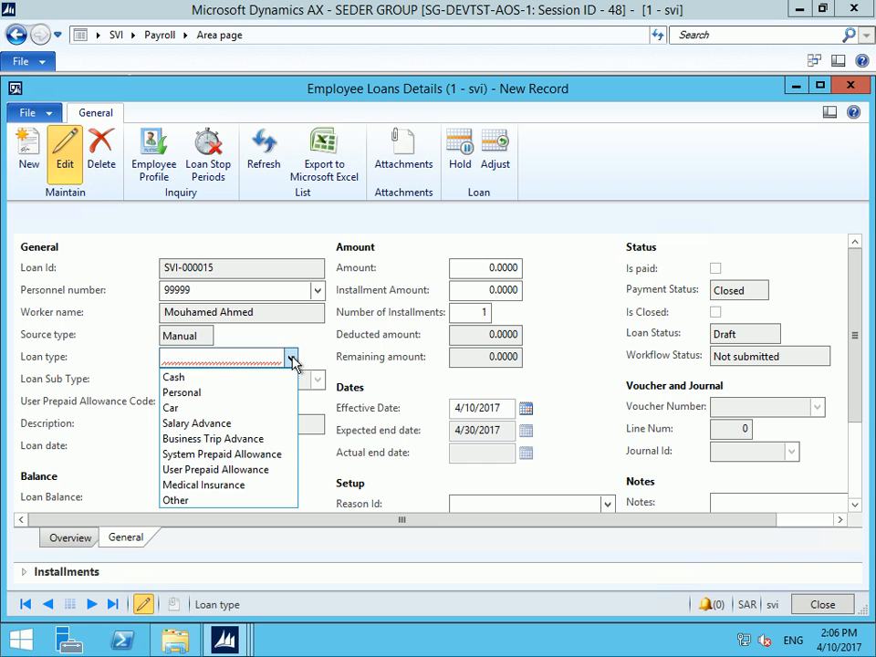
click(195, 424)
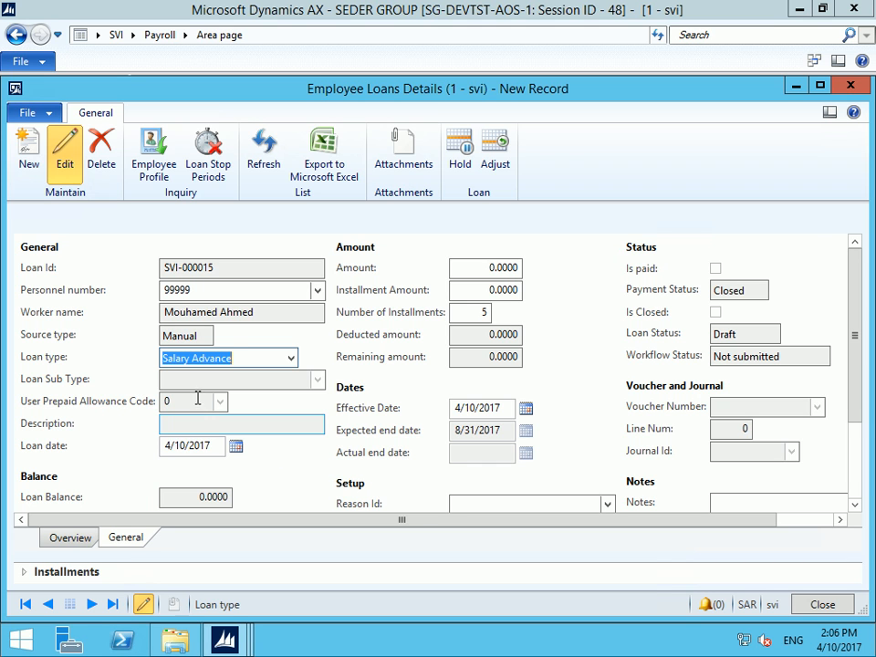
click(197, 399)
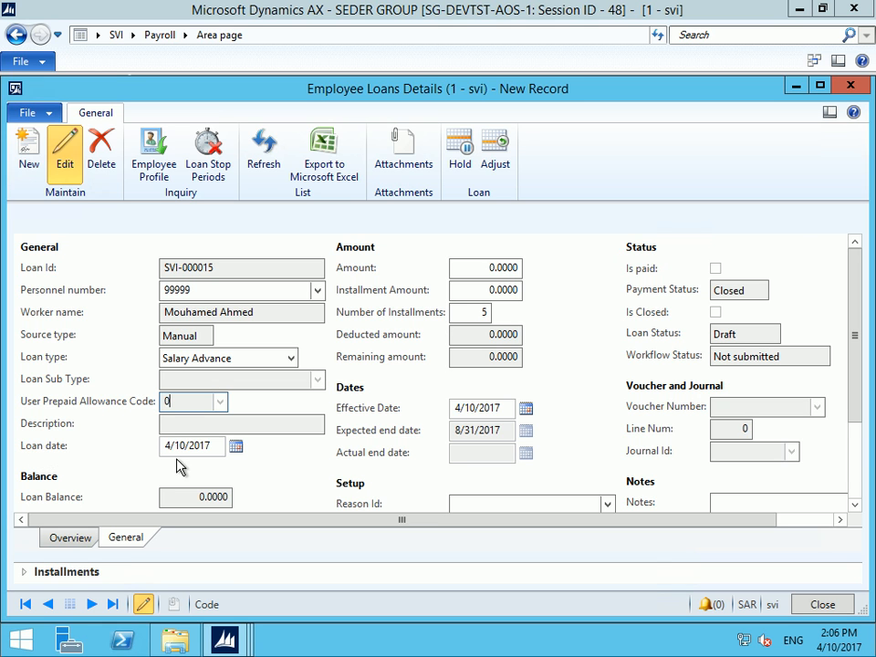
click(483, 269)
text(500)
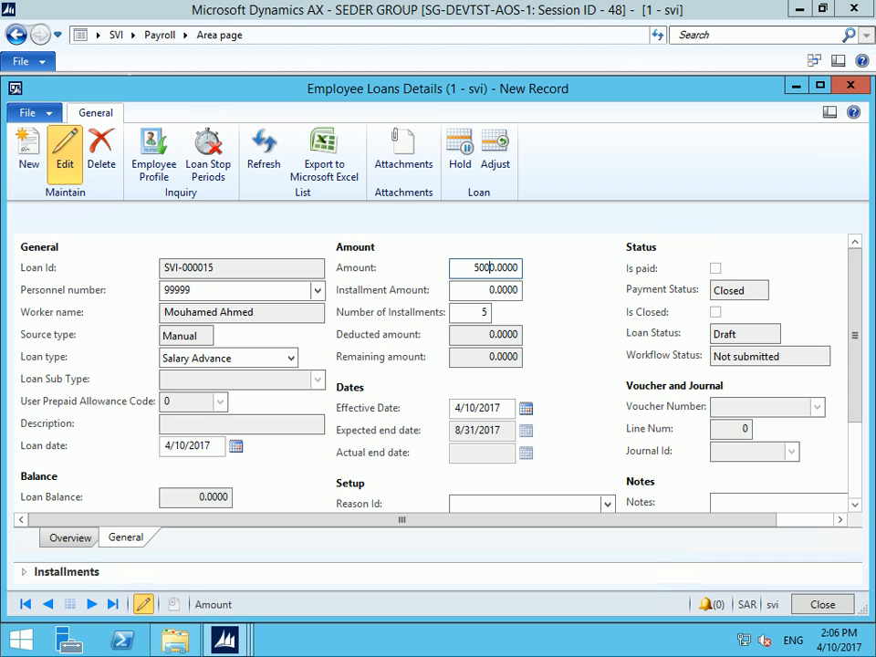
key(Tab)
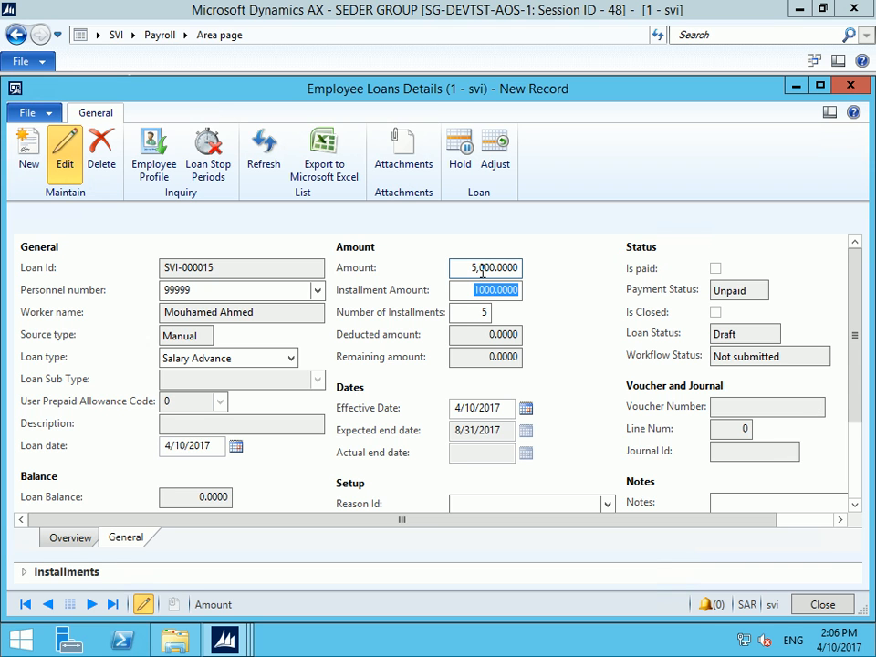
text(5)
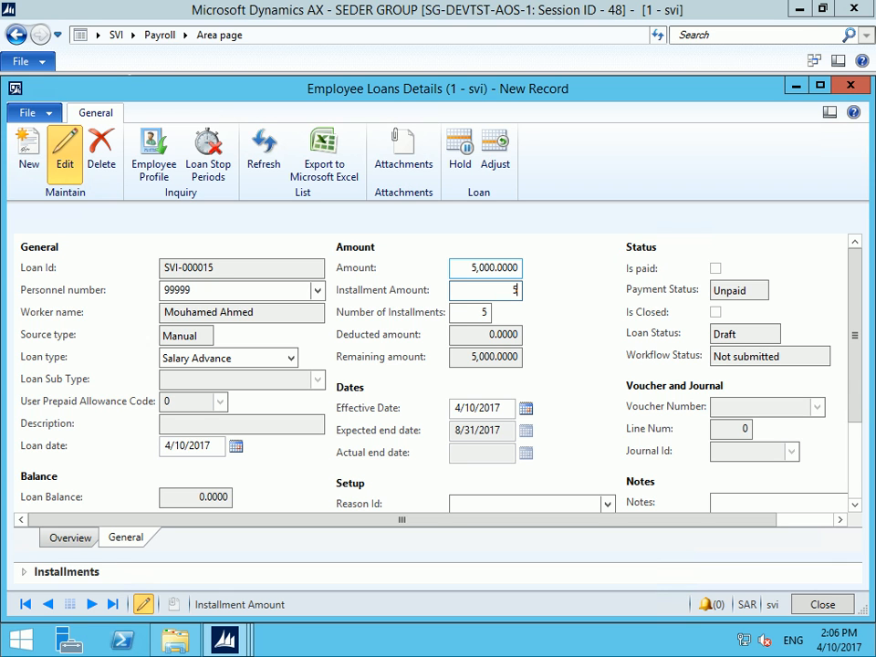
text(00)
key(Tab)
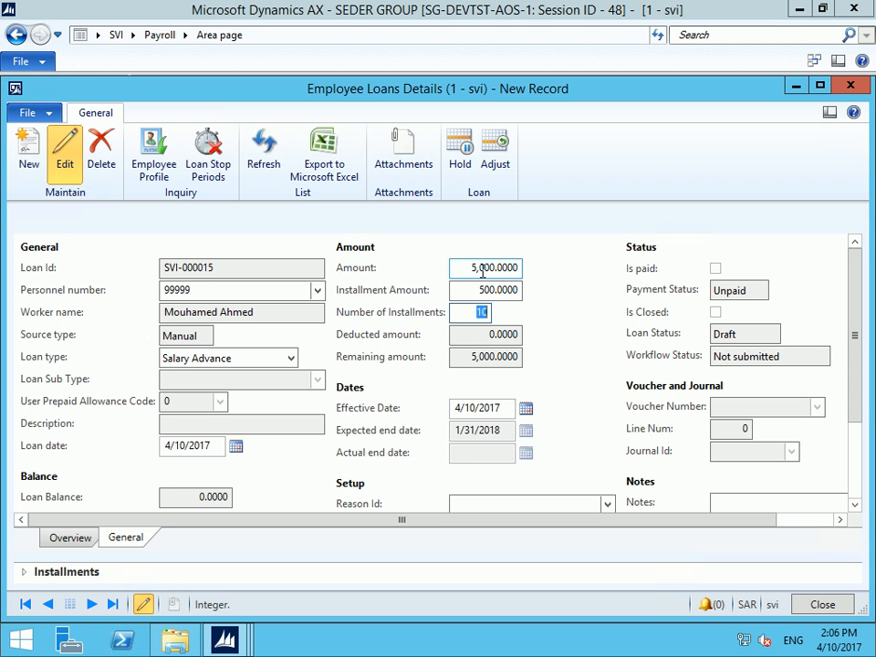
text(5)
key(Tab)
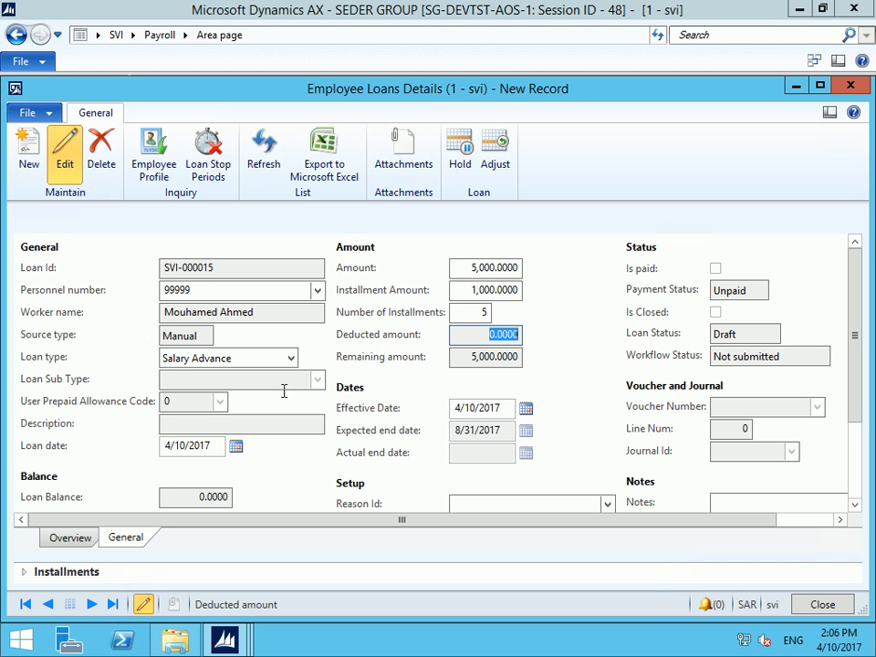
Submit salary advance loan SVI-000015 to the approval workflow and begin an installment adjustment
click(366, 341)
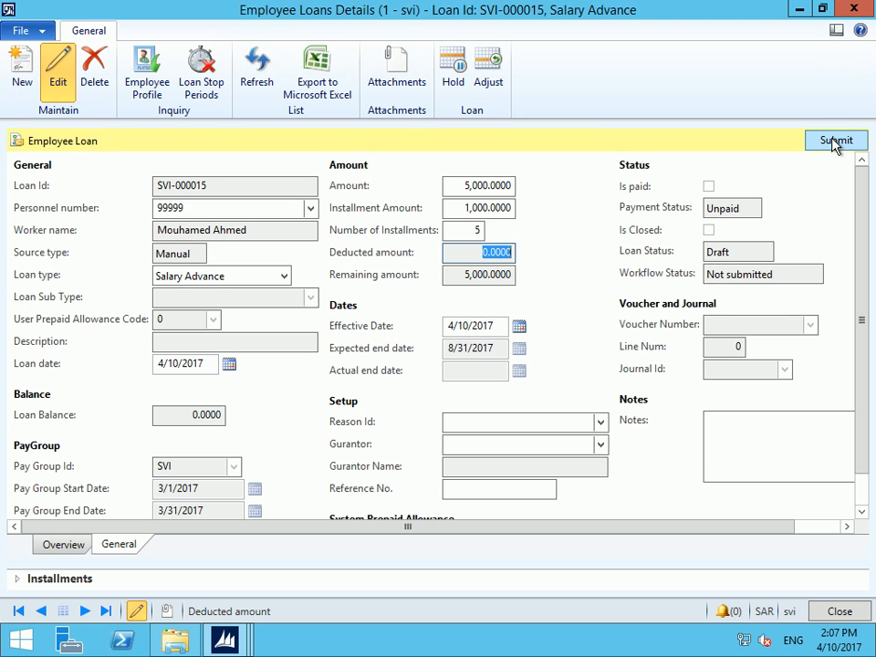
click(826, 141)
click(484, 370)
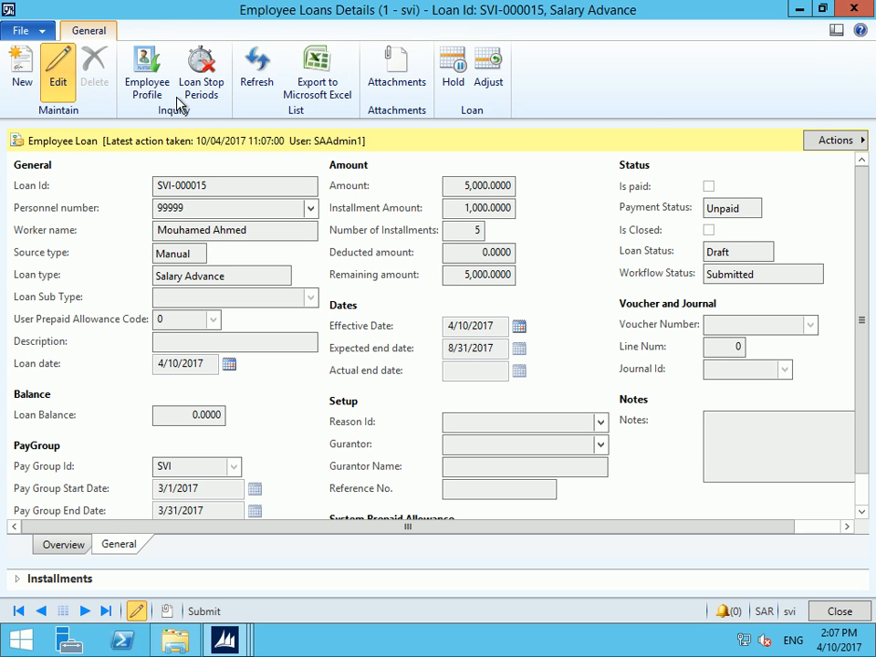
click(488, 81)
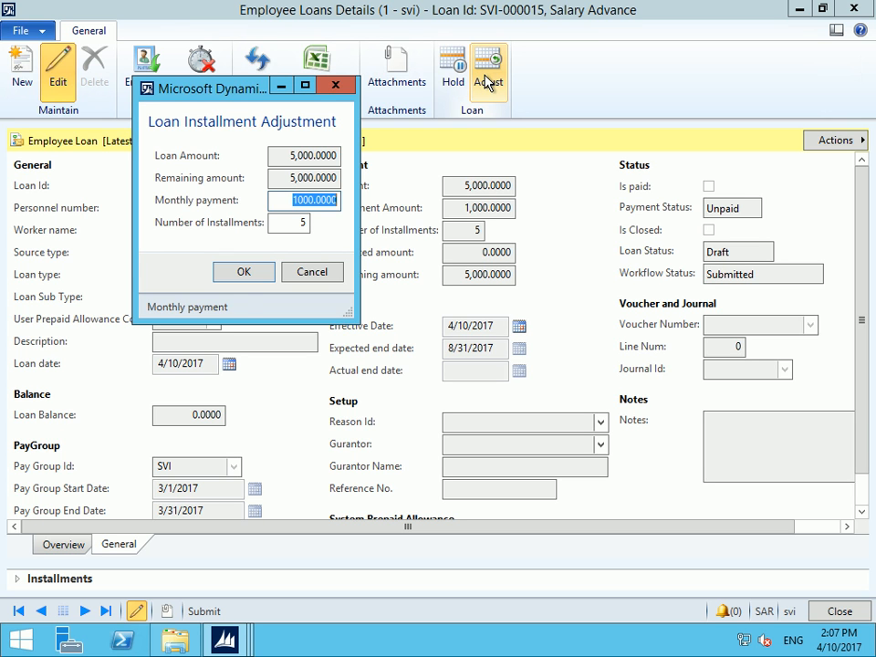
Adjust the loan's installments to a 500 monthly payment over 10 installments
text(500)
key(Tab)
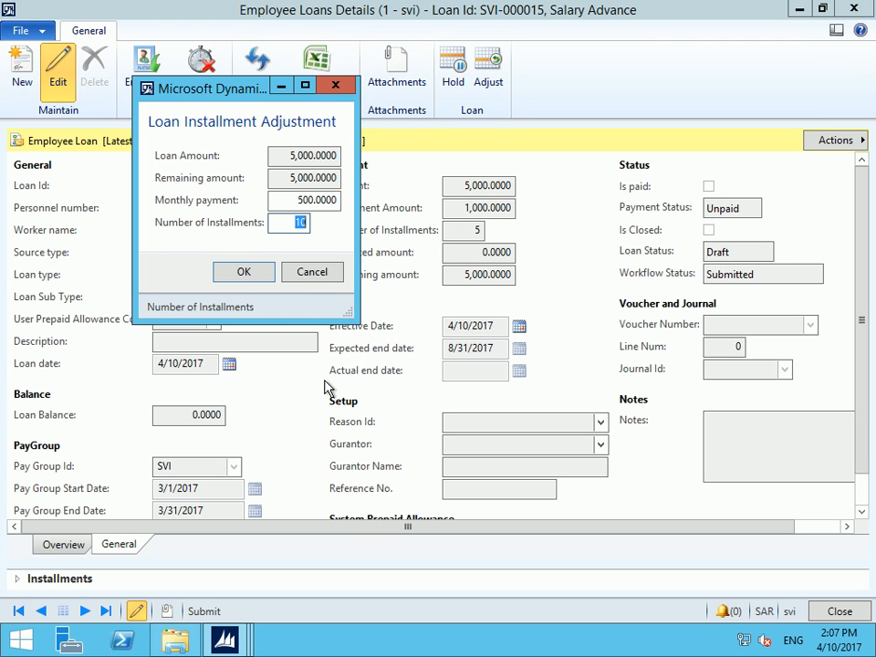
key(Return)
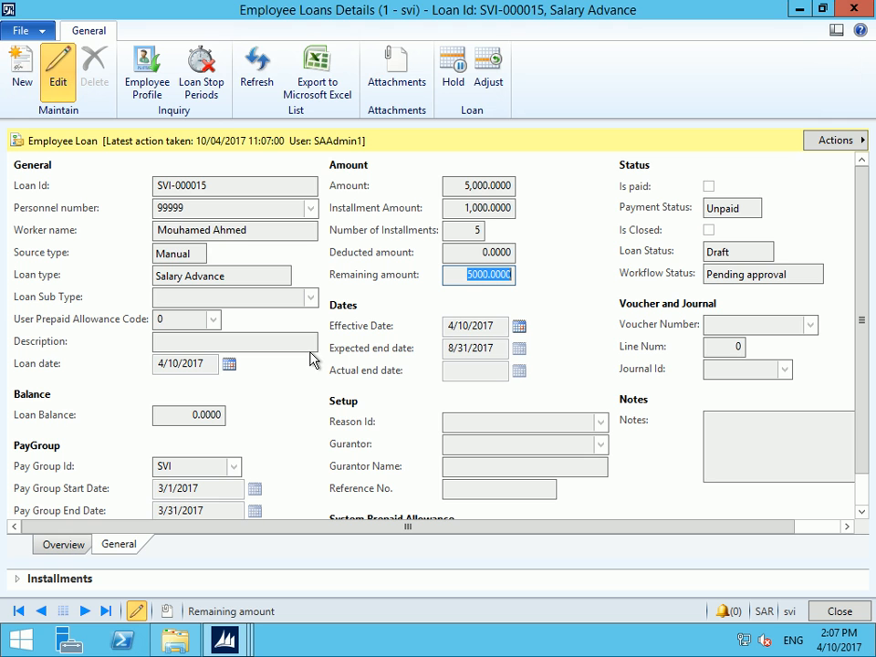
click(205, 73)
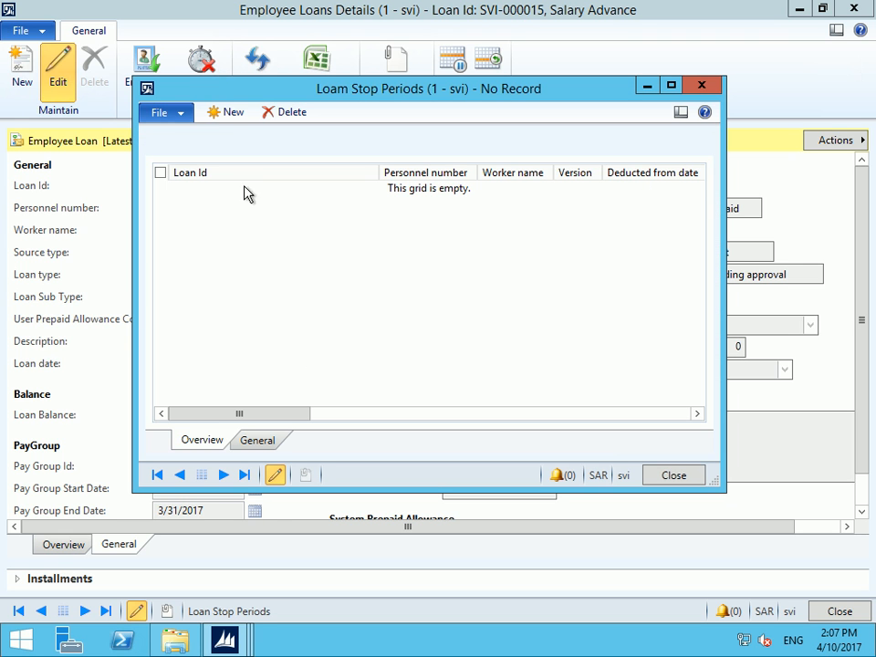
click(229, 116)
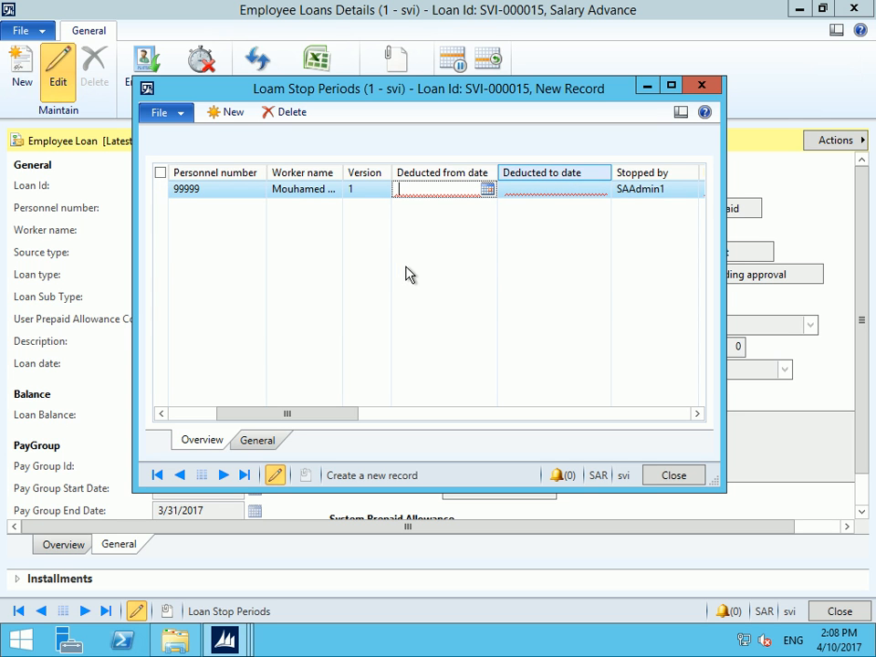
key(alt+Down)
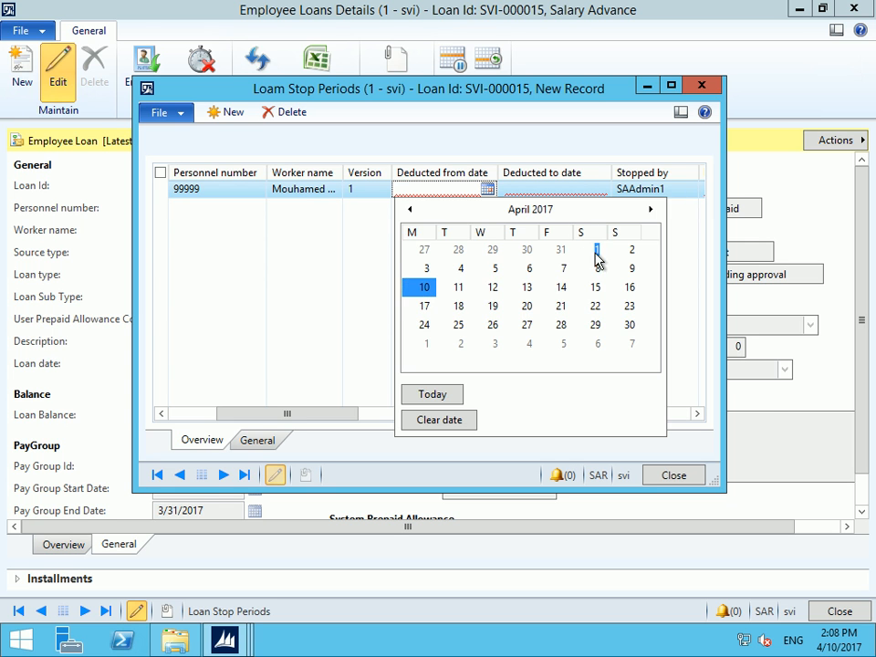
click(597, 250)
click(601, 190)
click(601, 189)
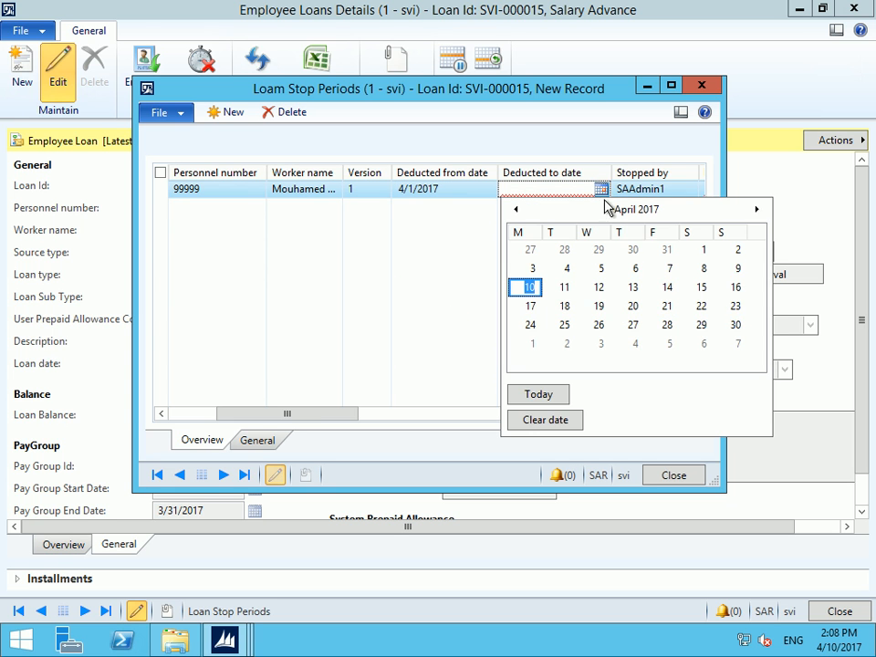
click(756, 209)
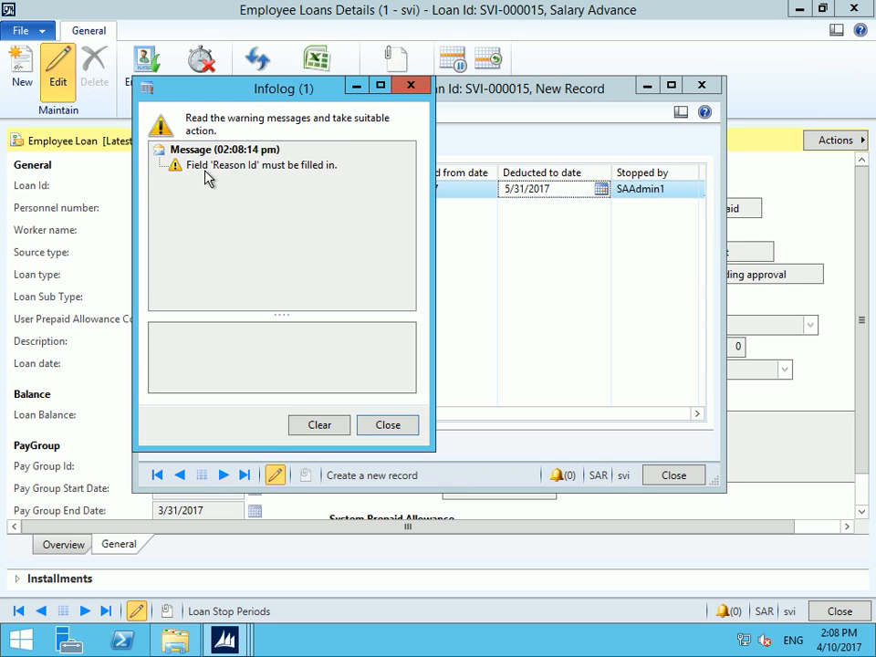
click(248, 166)
key(Escape)
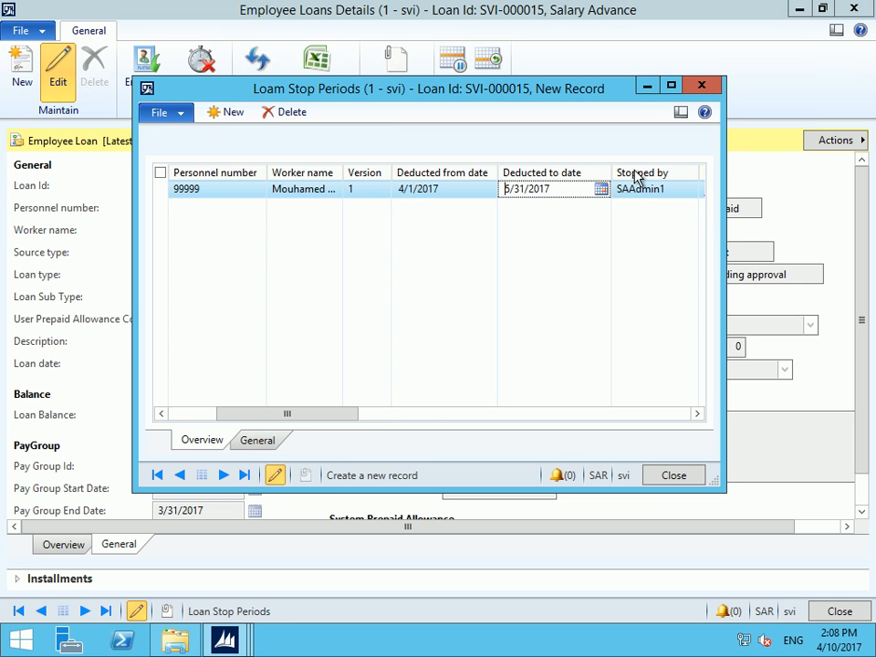
click(674, 85)
click(621, 105)
click(630, 108)
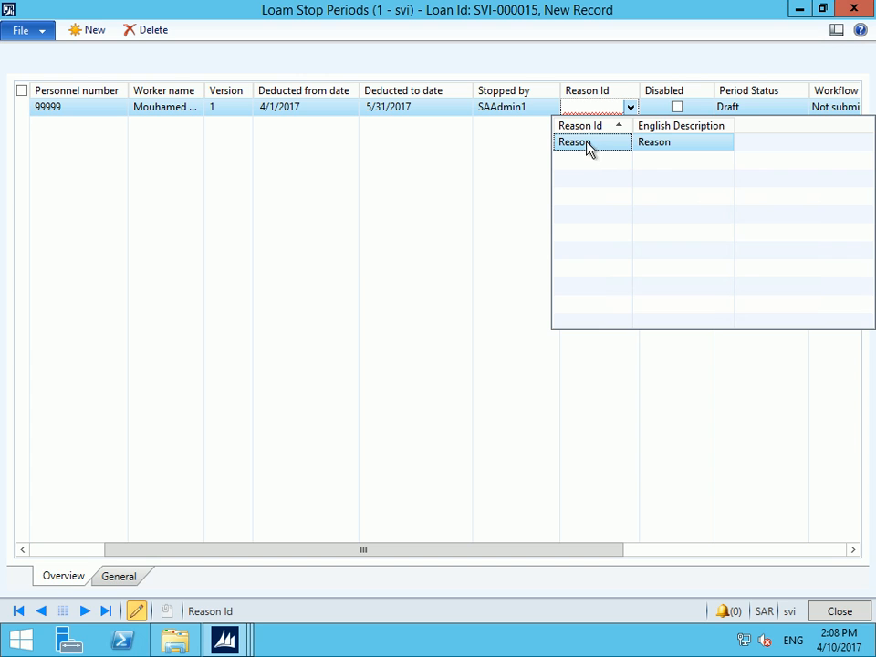
click(584, 143)
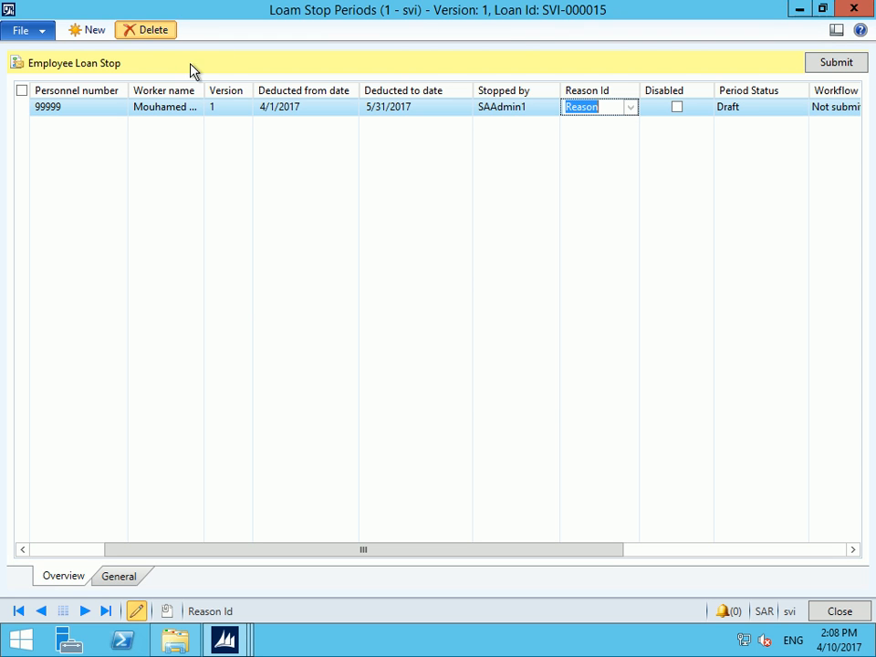
click(157, 31)
click(456, 380)
key(Escape)
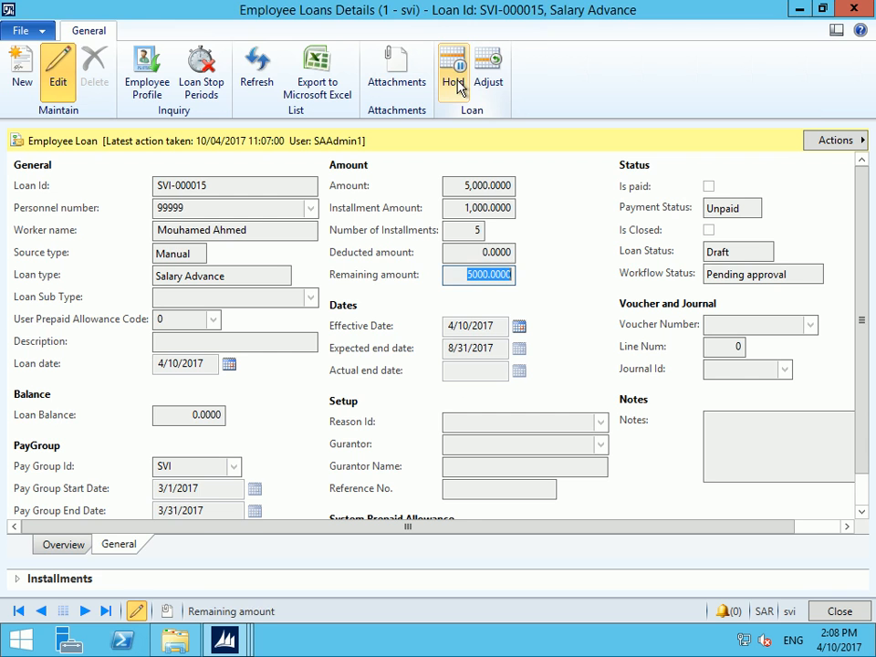
Review loan SVI-000015's installment schedule, then close the Employee Loans Details form
click(20, 580)
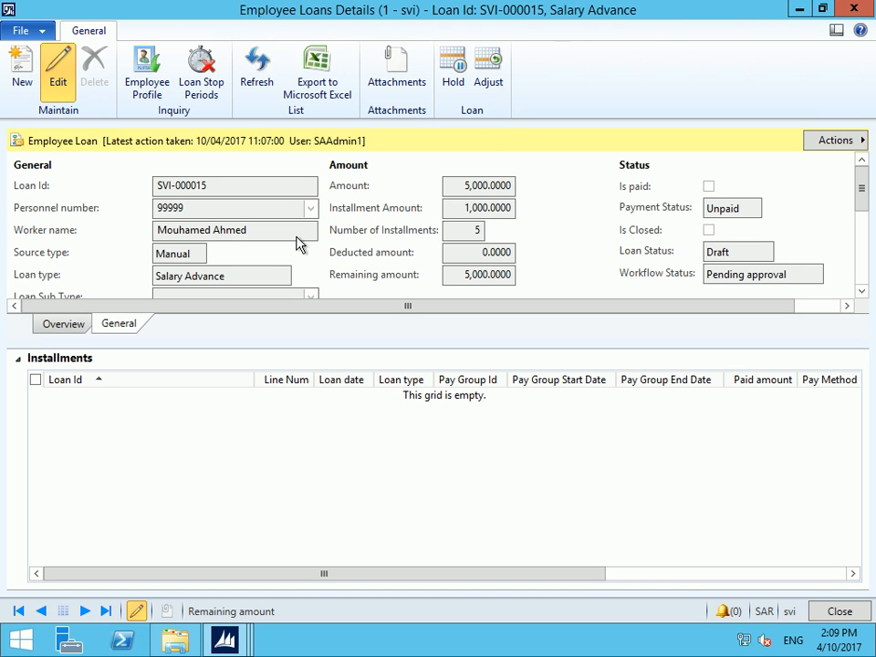
key(Escape)
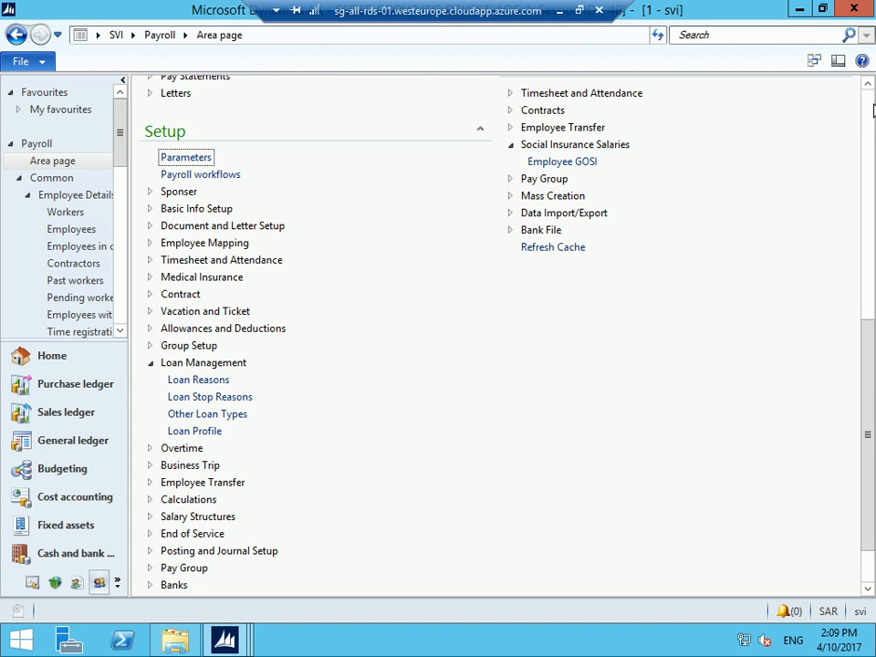
Open Employee Business Trip Transactions under Journals > Business Trip Management
scroll(447, 347, up, 10)
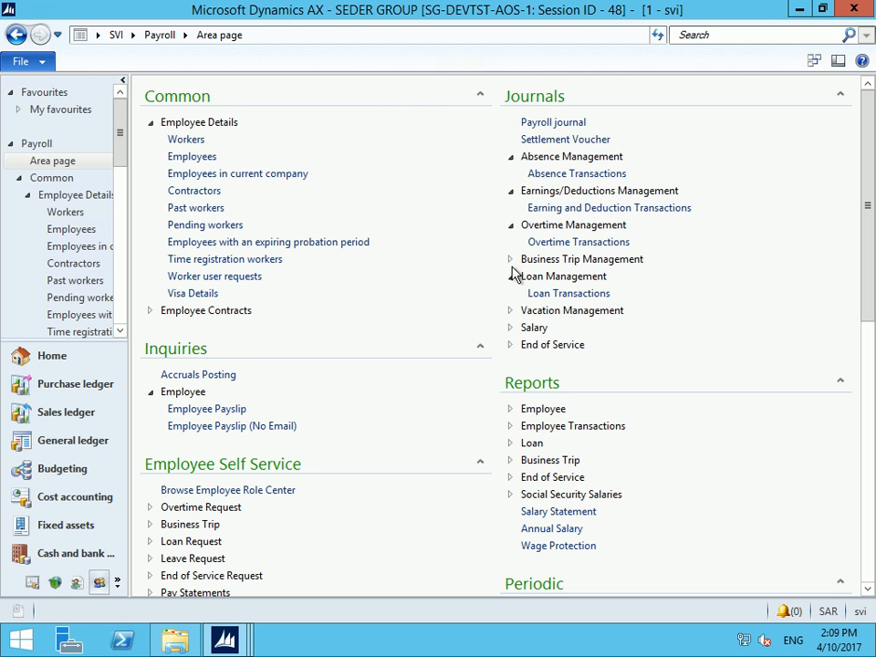
click(510, 260)
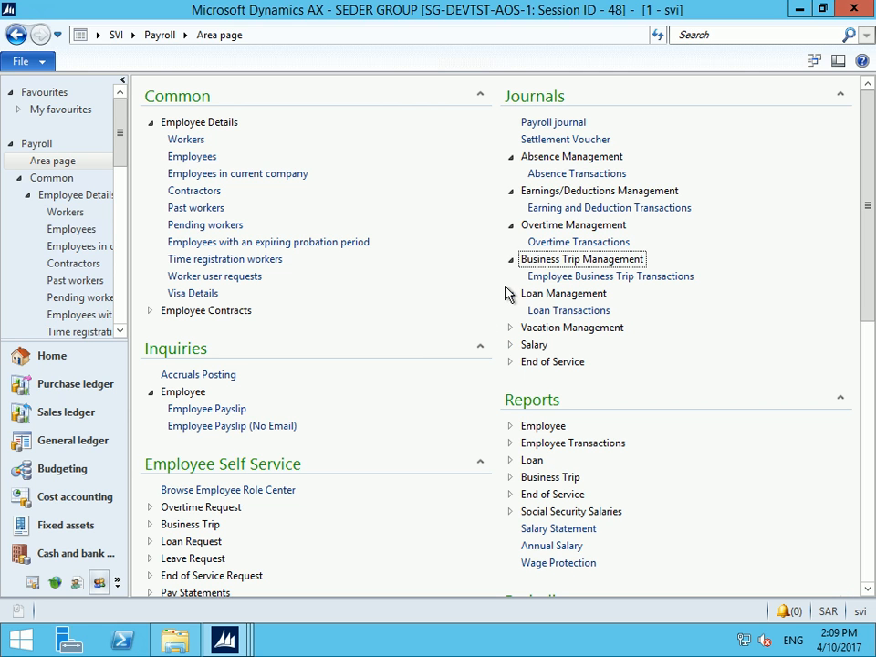
click(600, 279)
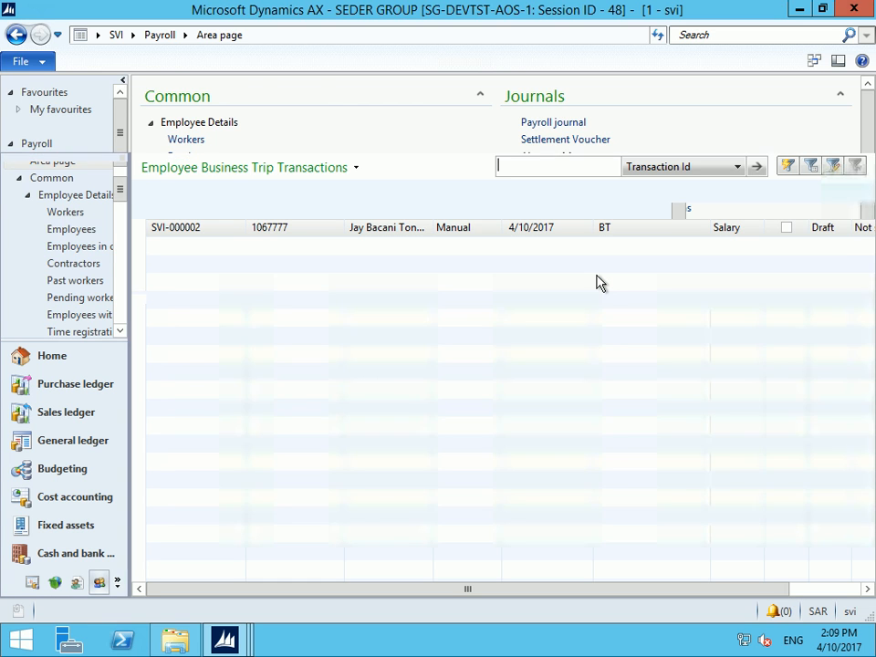
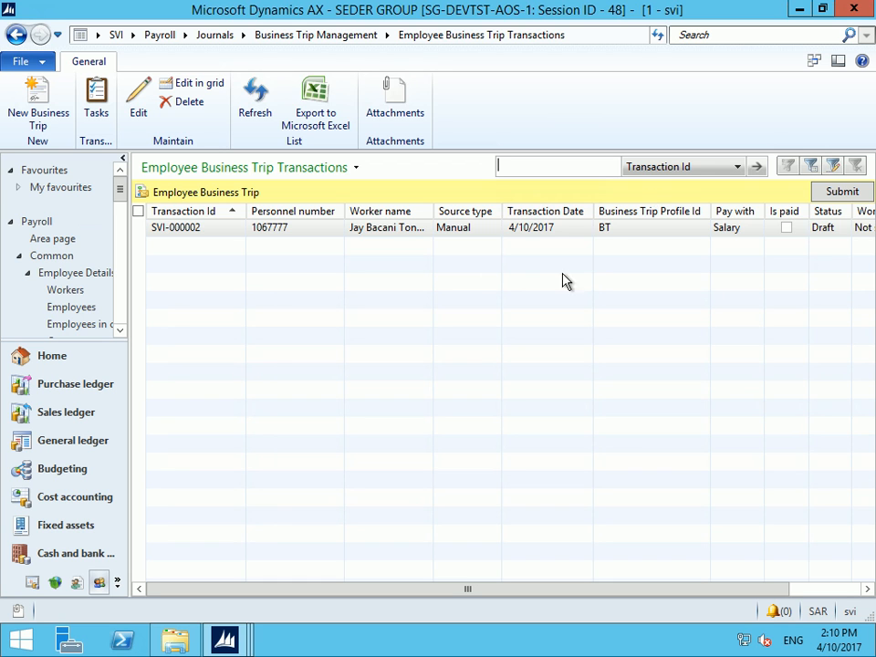
Start new business trip SVI-000003, then return the main window to the Payroll area page
click(31, 95)
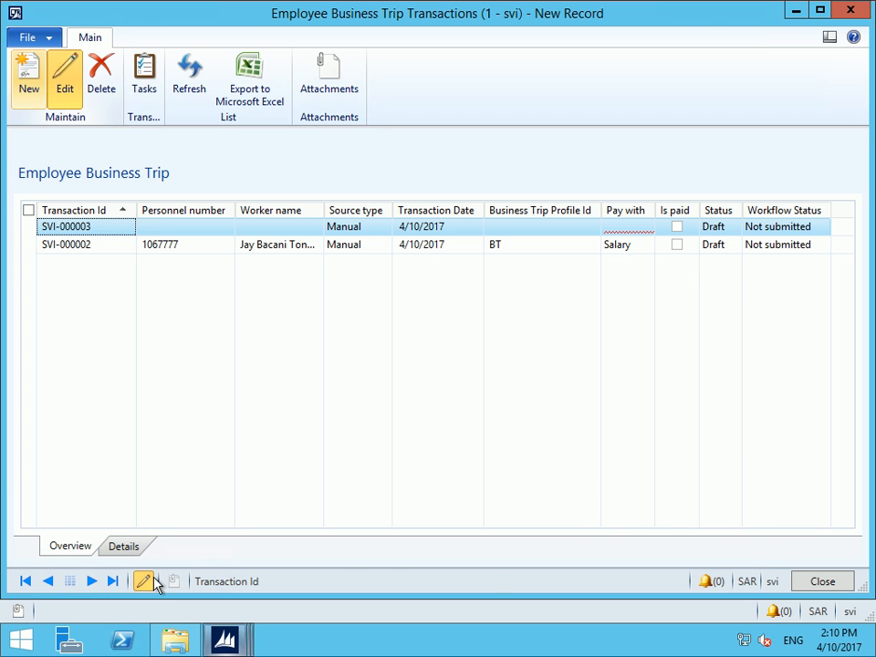
click(127, 563)
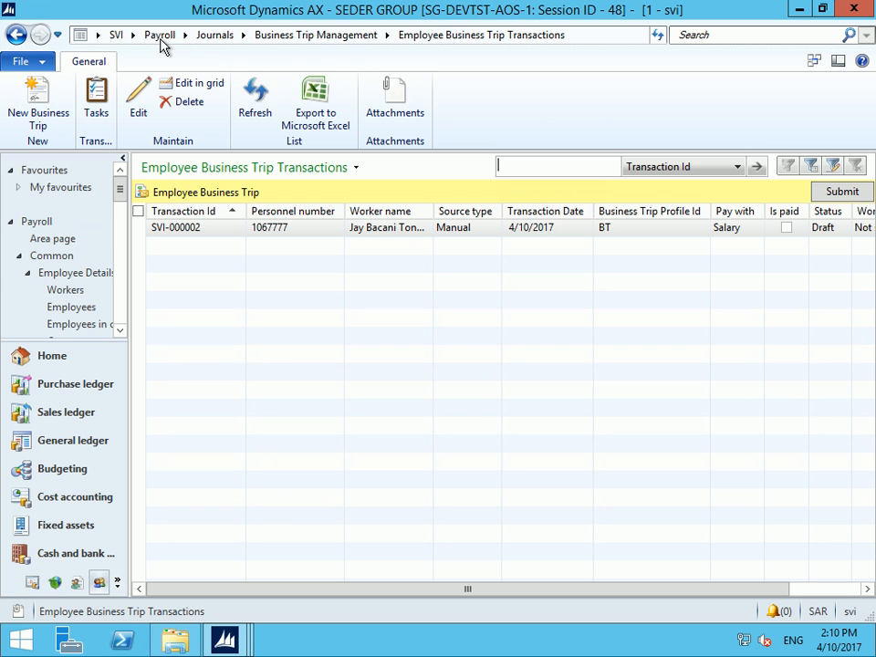
click(159, 36)
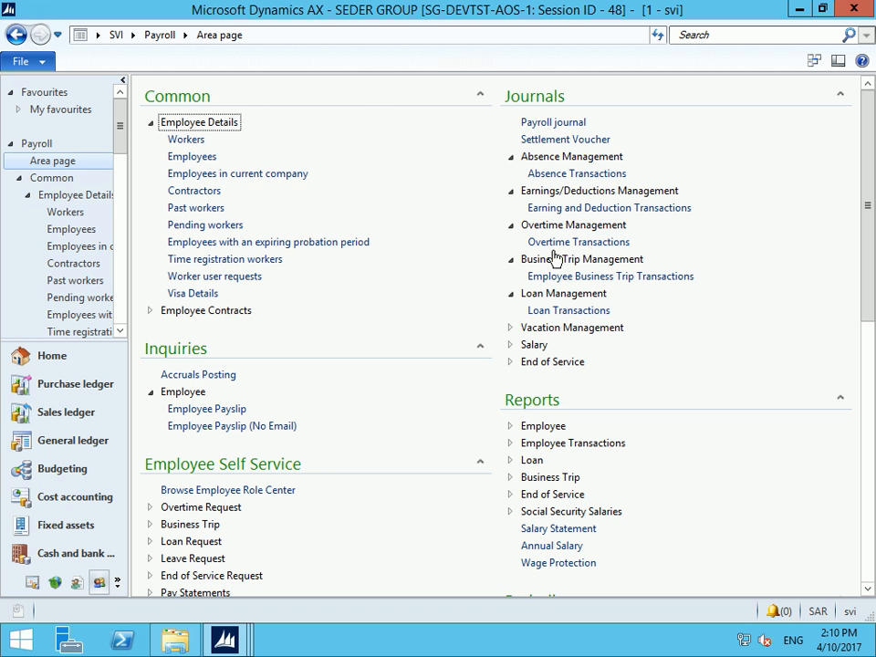
click(545, 313)
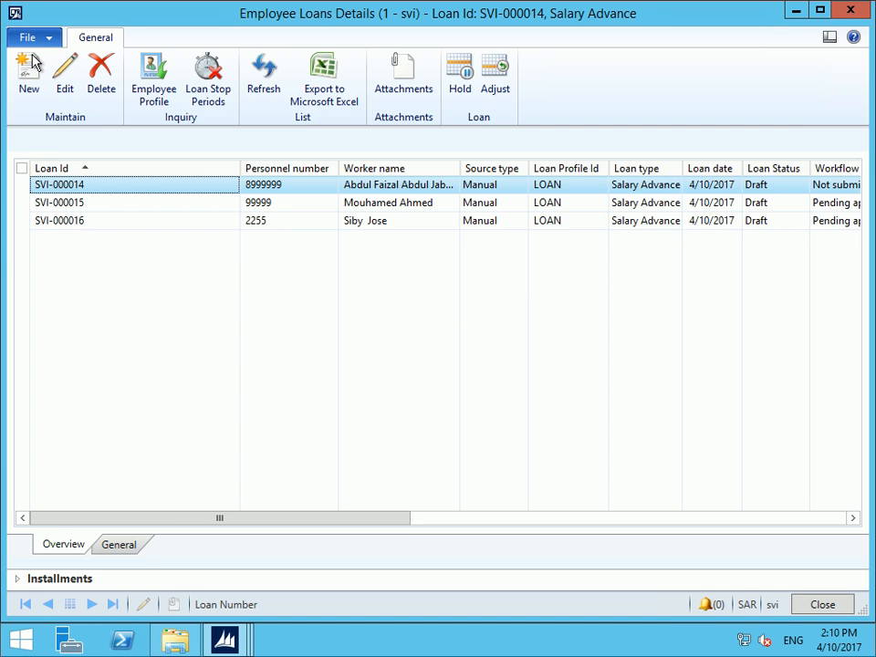
click(32, 58)
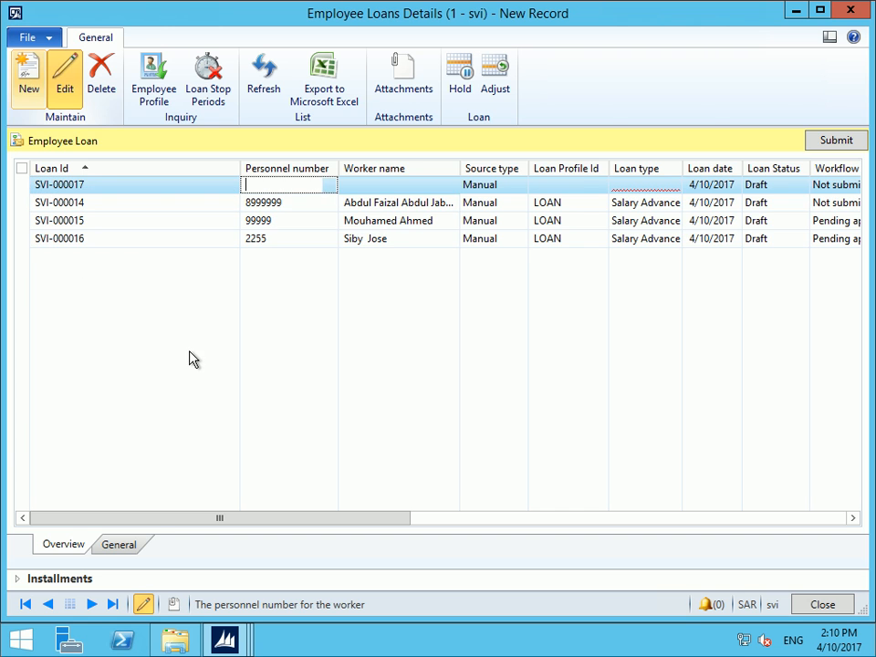
click(130, 545)
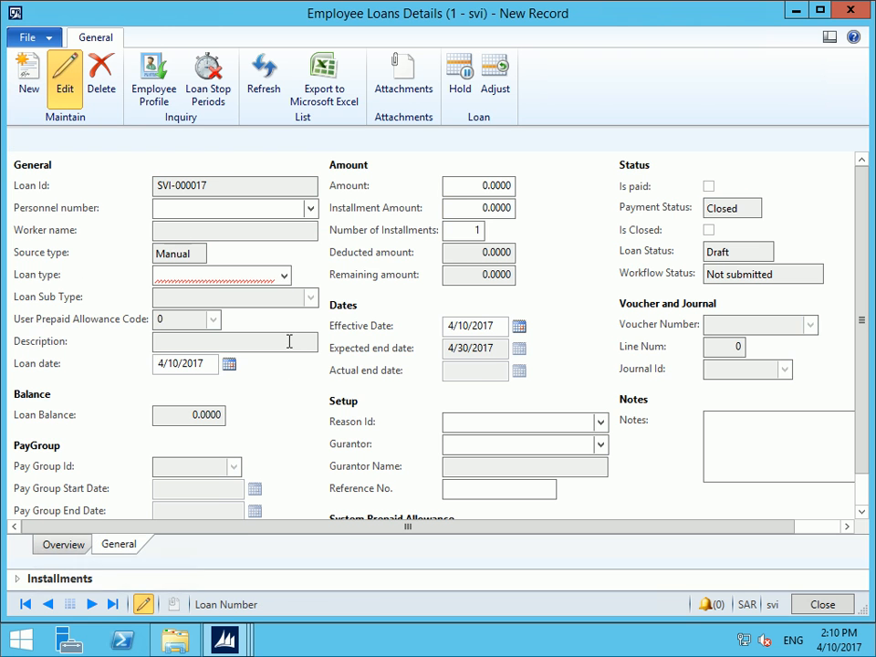
click(284, 276)
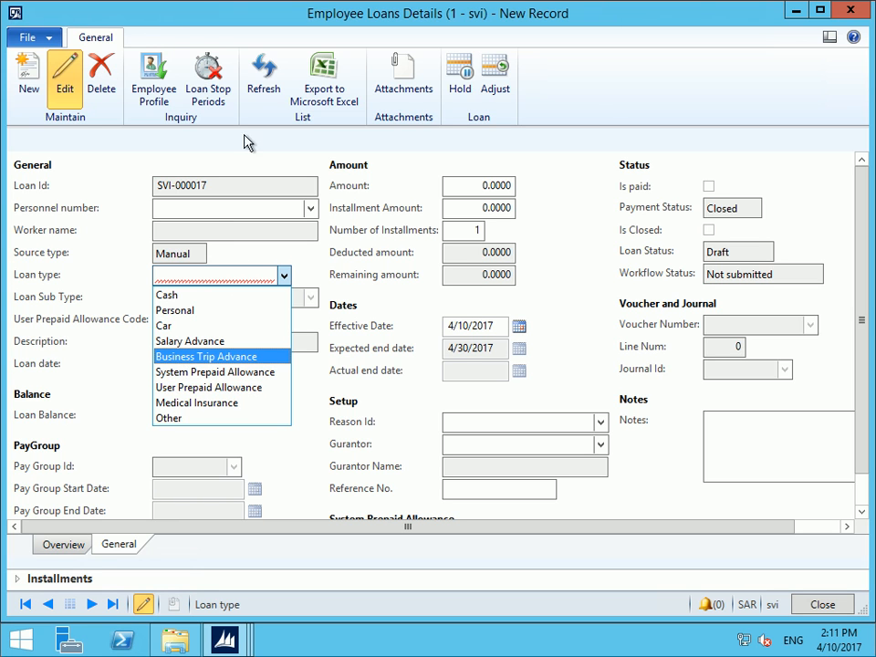
click(73, 319)
click(395, 427)
key(Escape)
key(Tab)
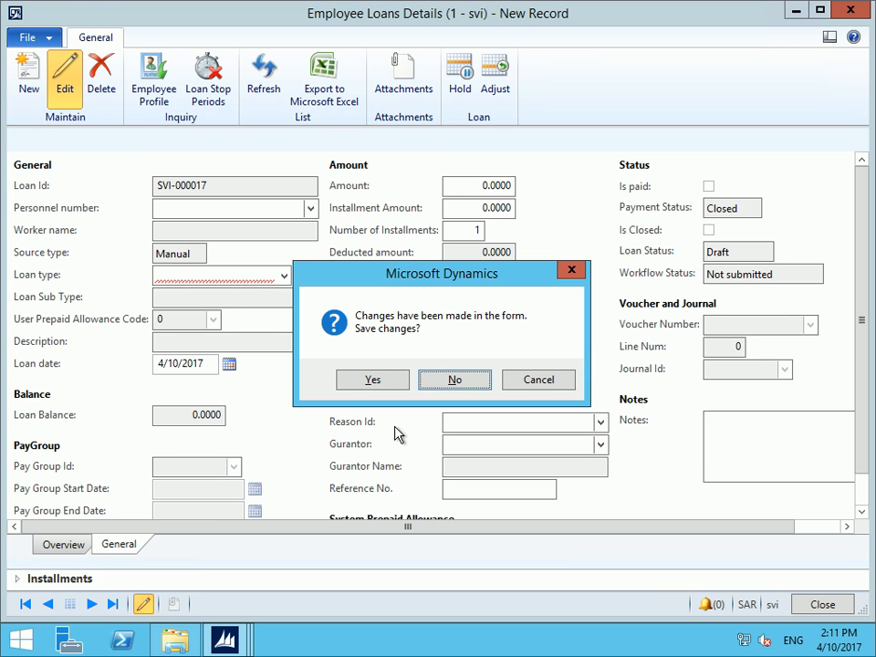
key(Return)
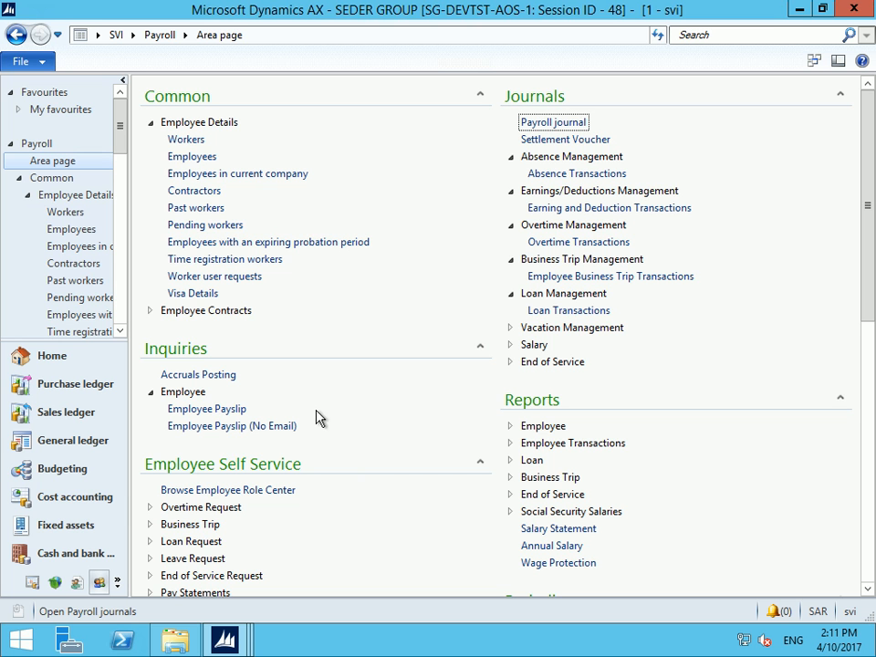
Bring business trip SVI-000003 back up and show its detailed form
mouse_move(284, 630)
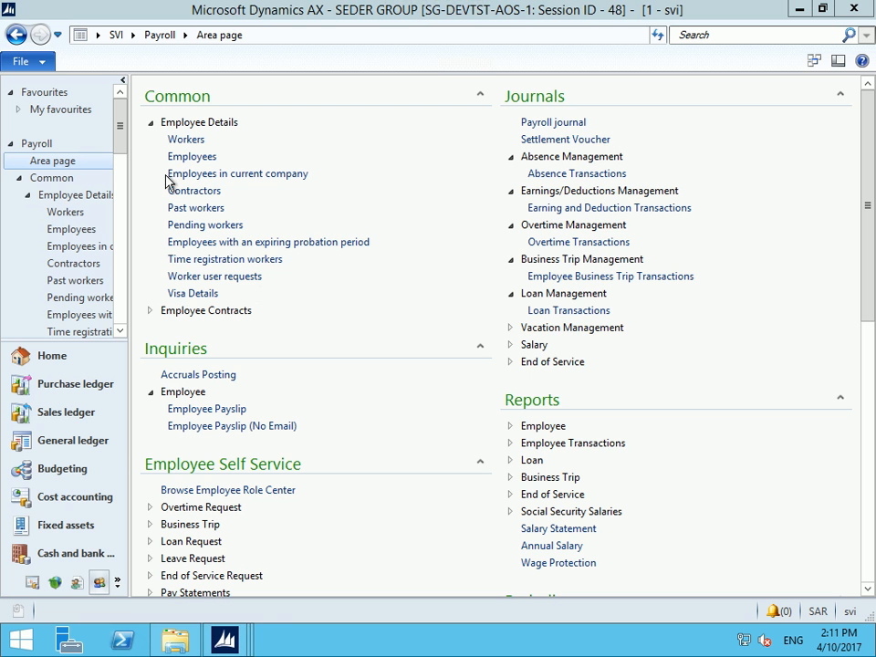
click(289, 592)
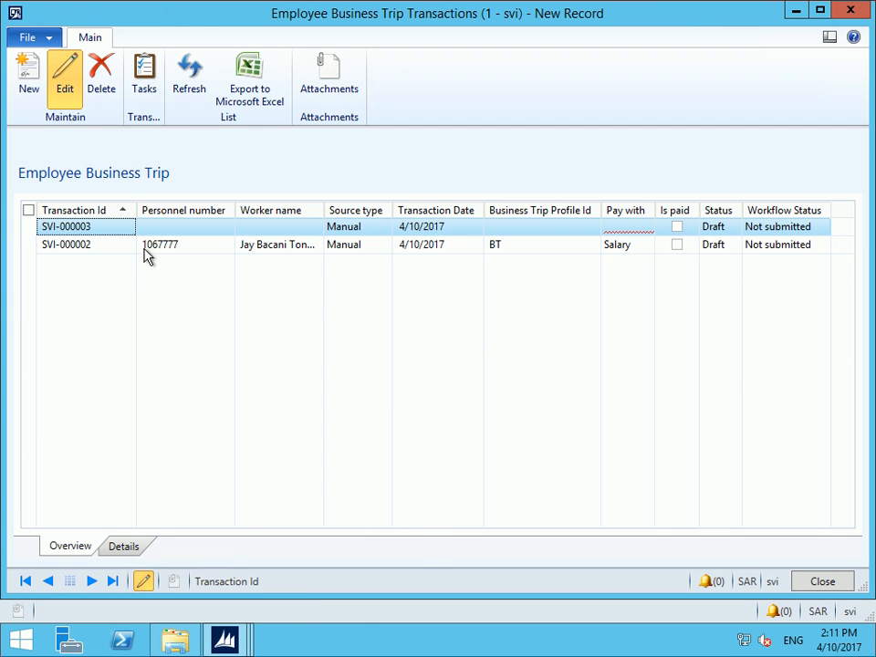
mouse_move(146, 253)
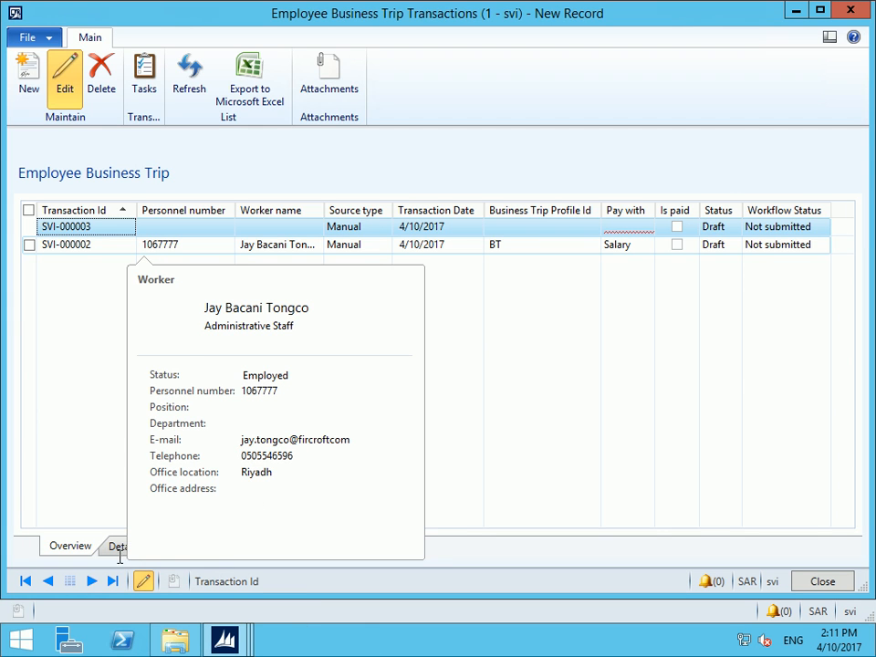
click(120, 552)
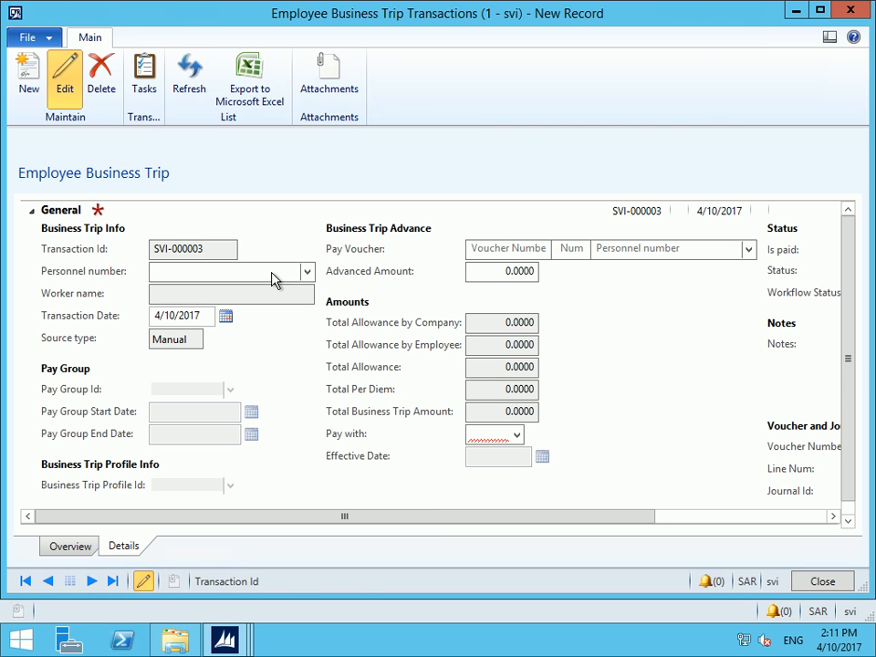
Enter personnel number 99999 to fill pay group SVI and profile BT, and check the pay voucher and advance amount
click(273, 273)
text(99999)
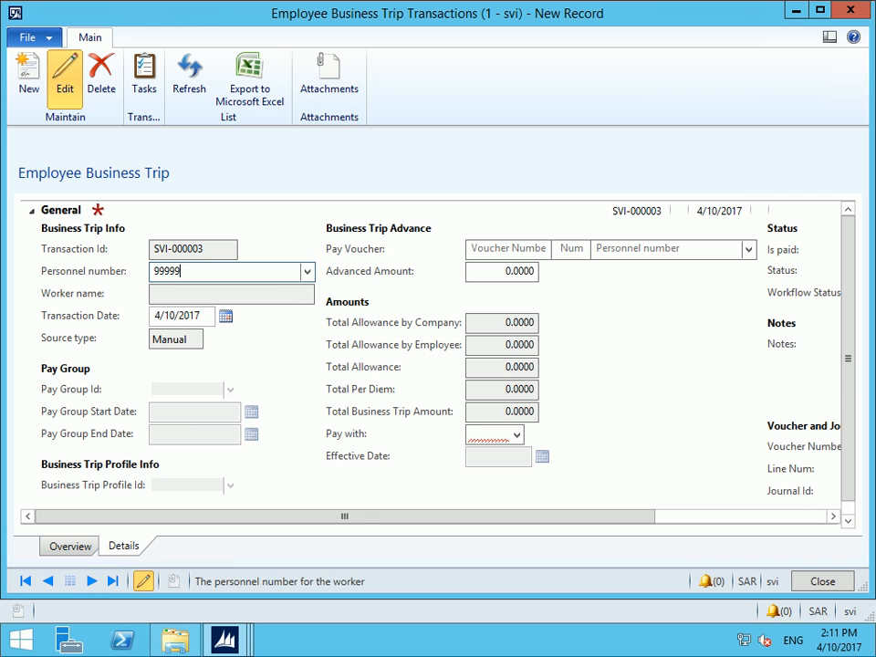
key(Tab)
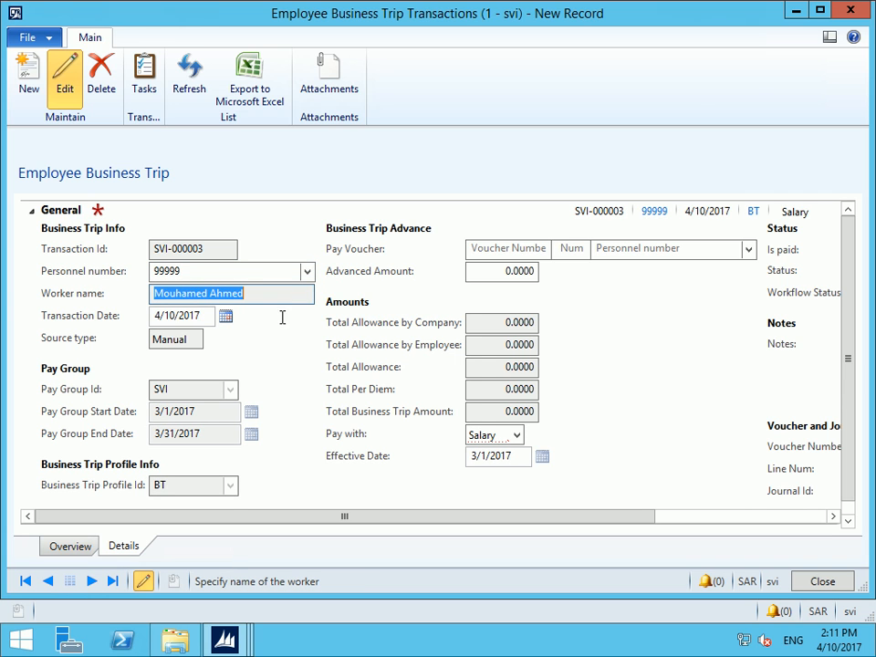
key(Tab)
click(747, 251)
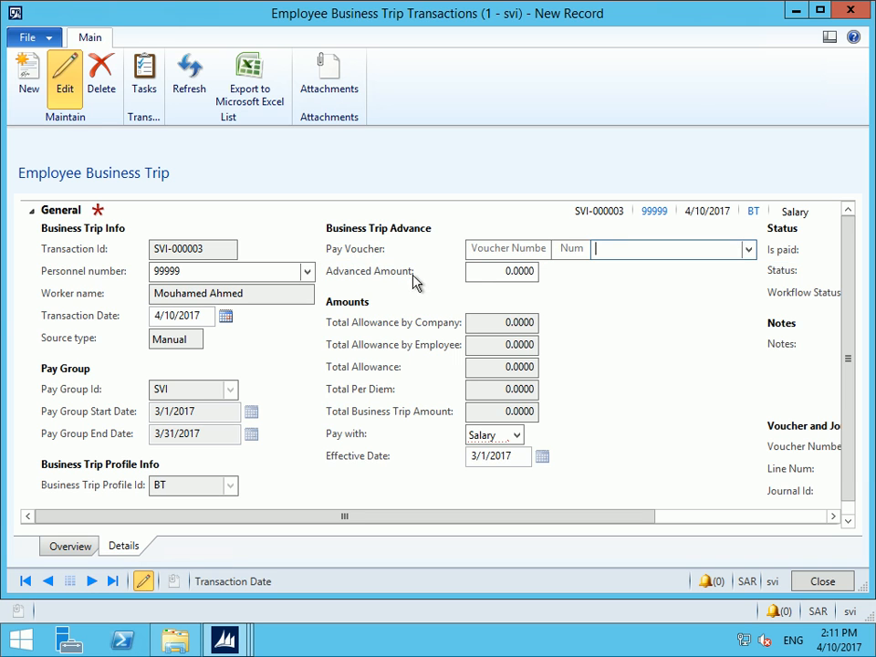
click(495, 272)
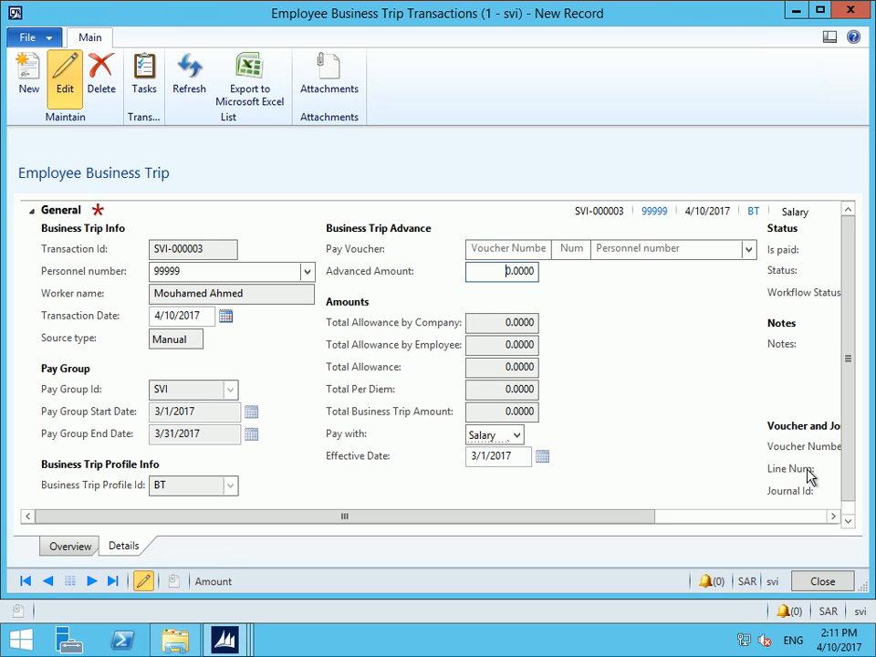
click(847, 516)
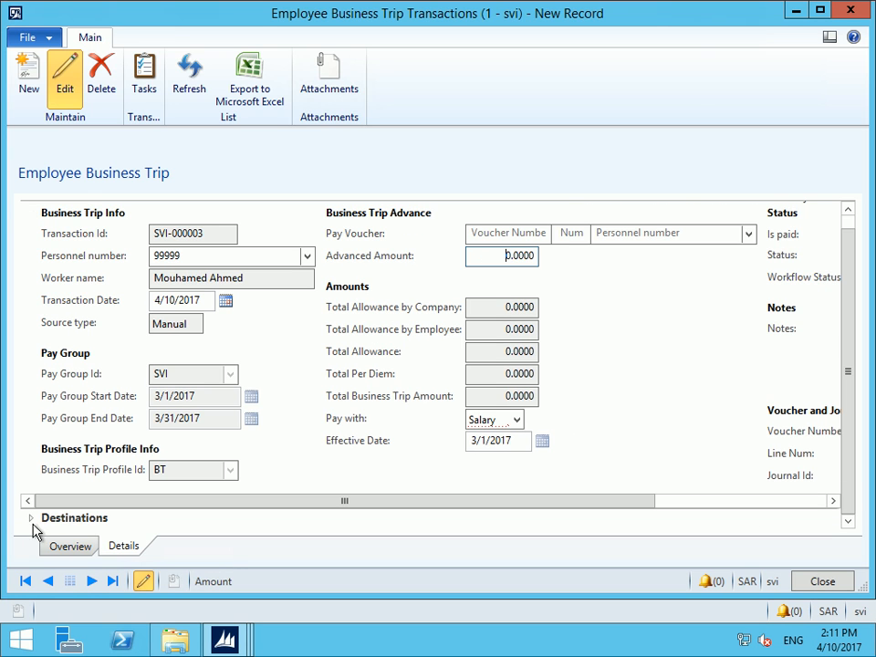
Add a destination line with destination type and destination id Internal
click(32, 519)
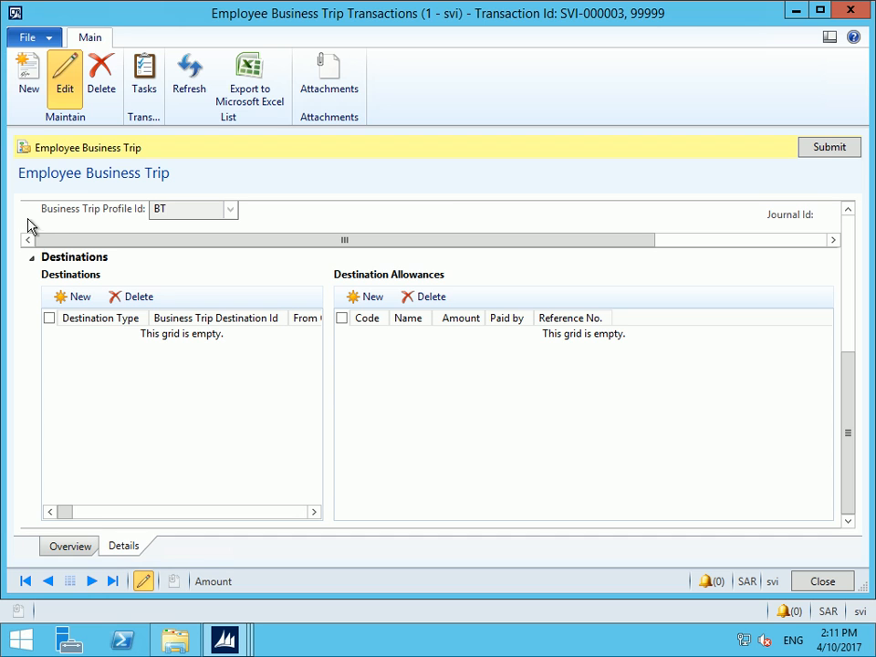
click(79, 301)
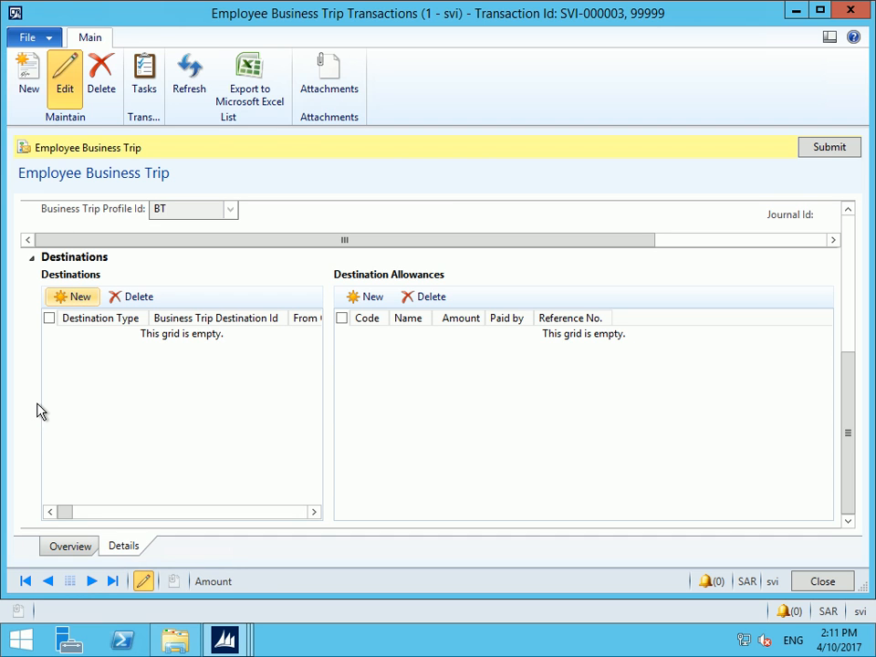
click(142, 338)
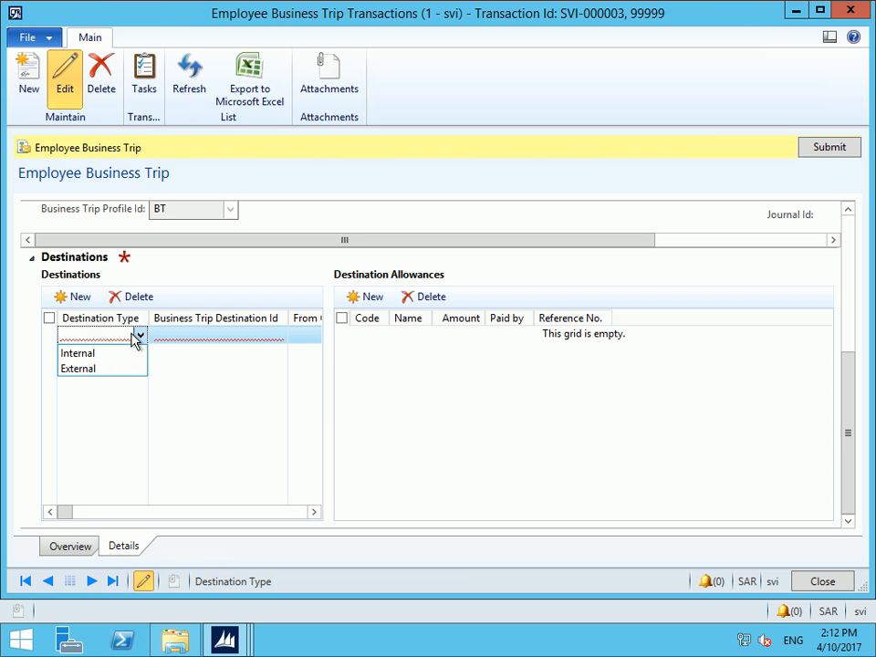
click(107, 355)
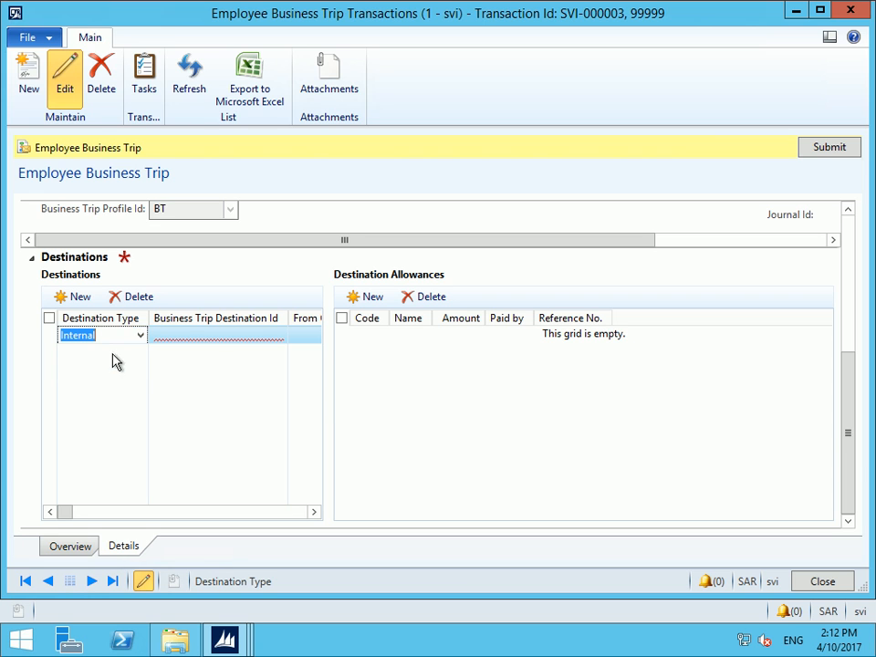
click(262, 334)
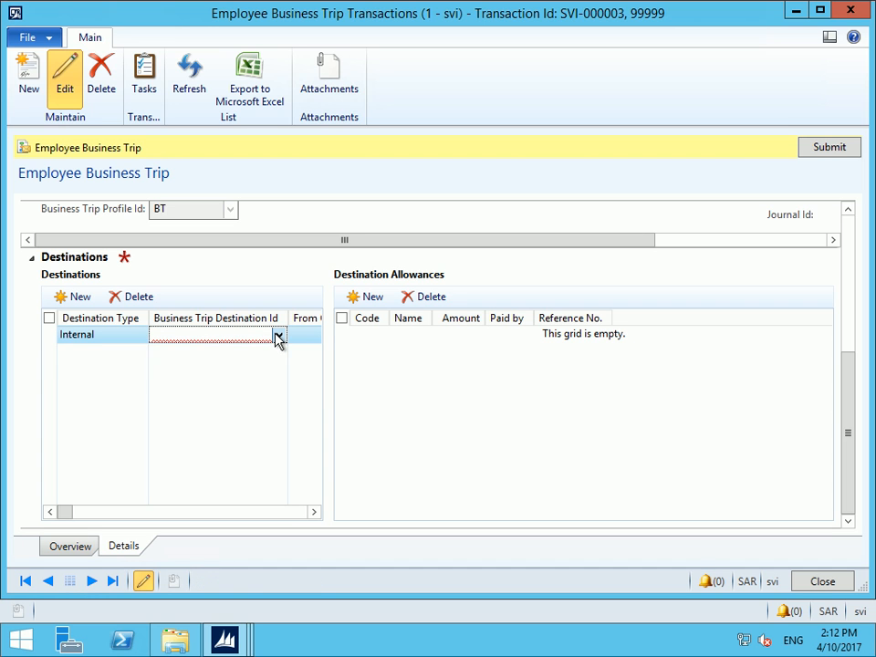
click(278, 338)
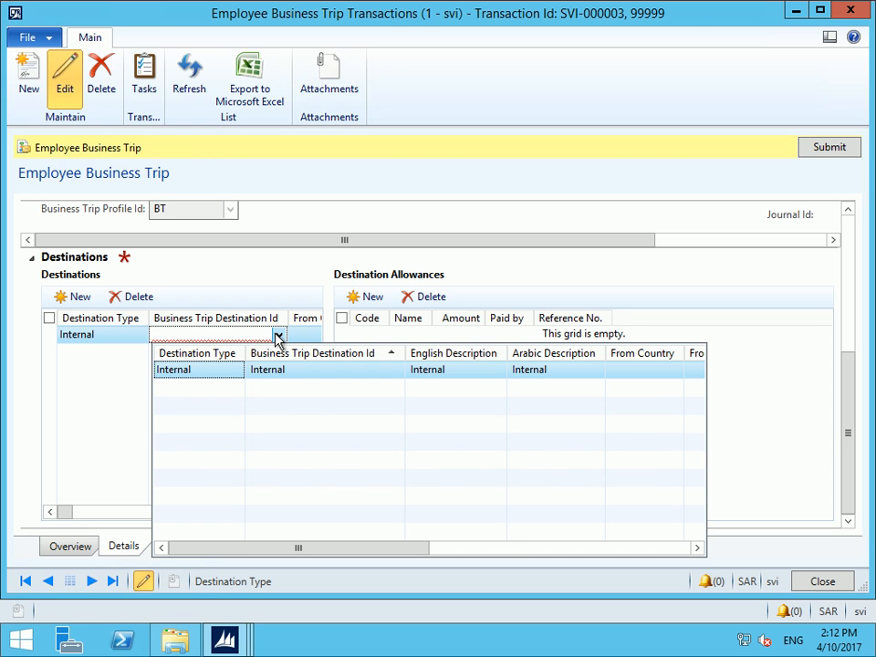
click(182, 379)
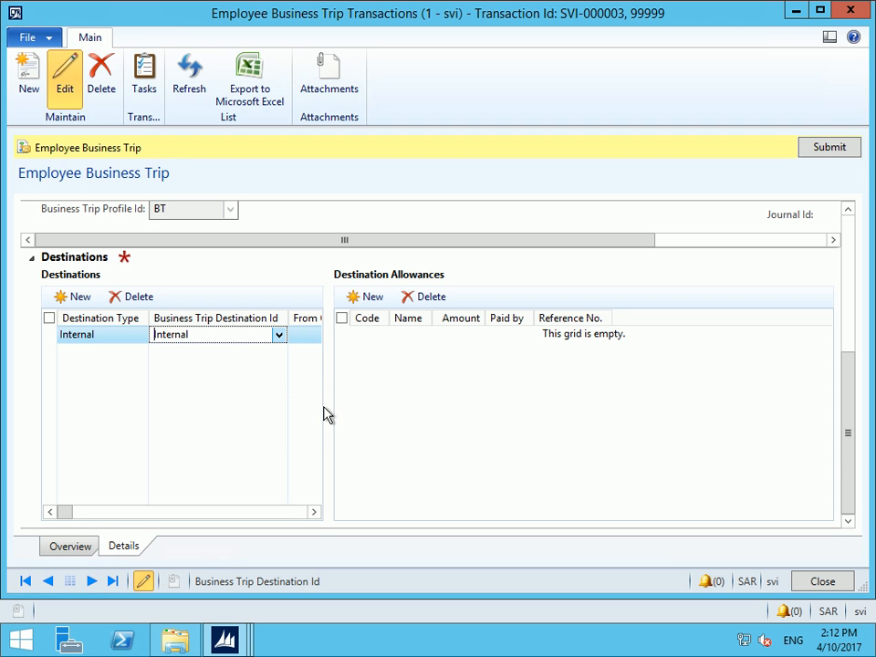
Give the destination an Economy ticket numbered 5356565 and a 150.0000 per diem
click(313, 513)
click(314, 512)
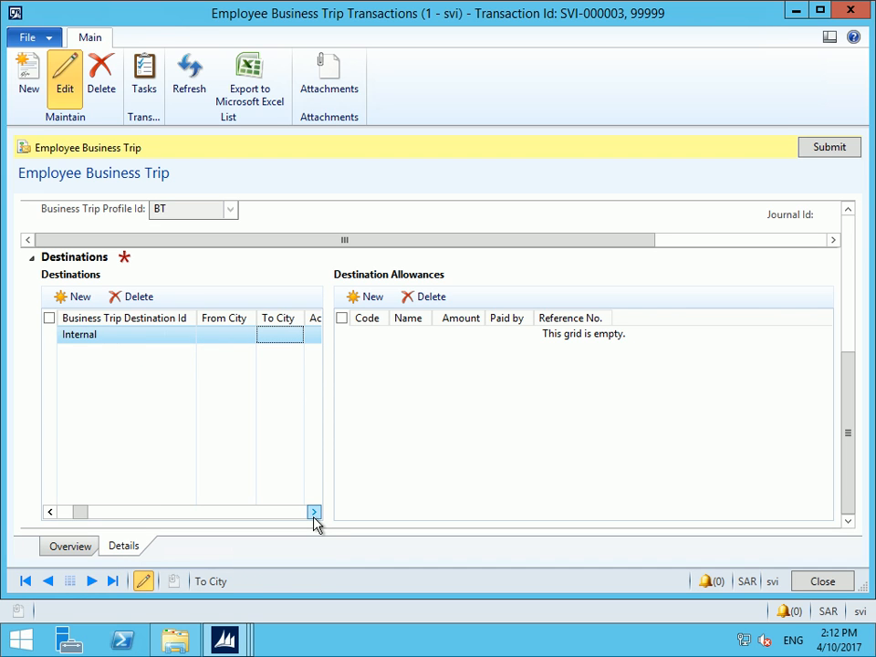
click(314, 512)
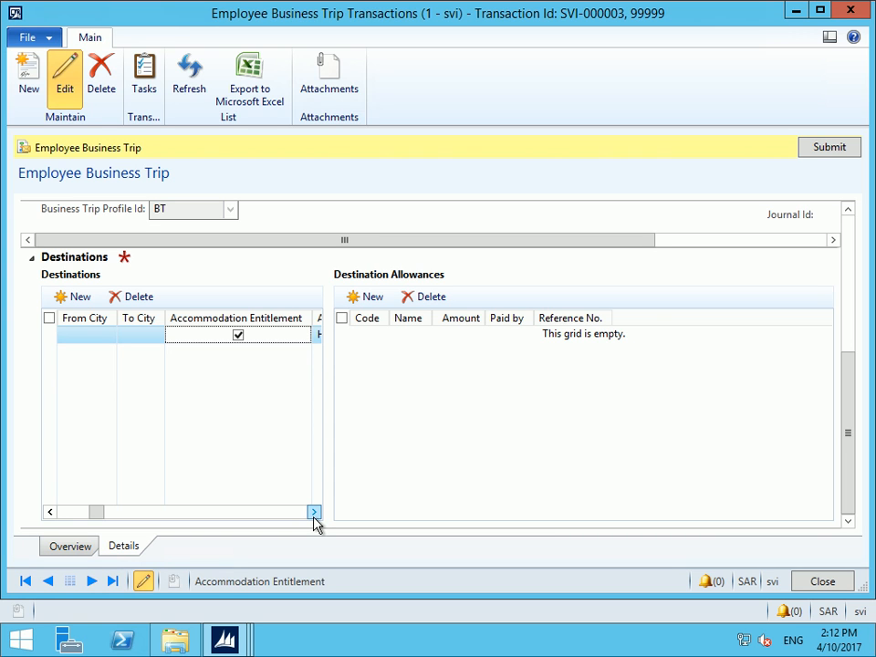
click(313, 513)
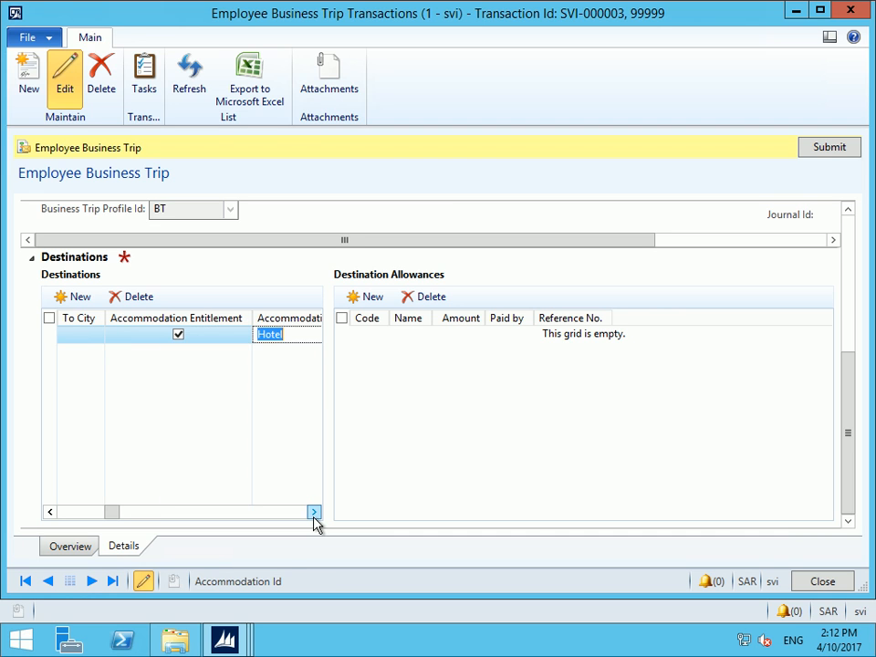
click(314, 513)
click(314, 513)
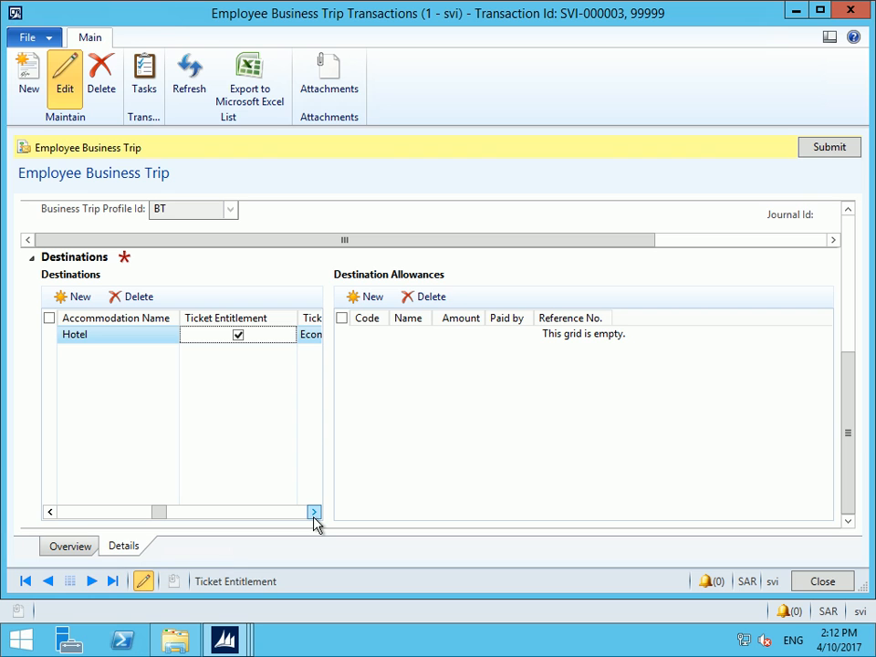
click(314, 513)
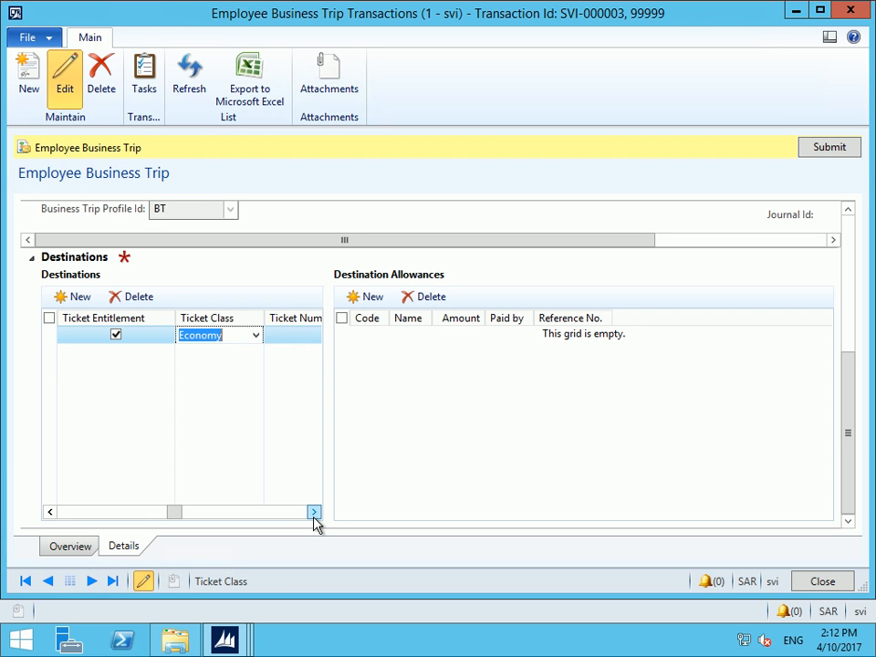
click(314, 513)
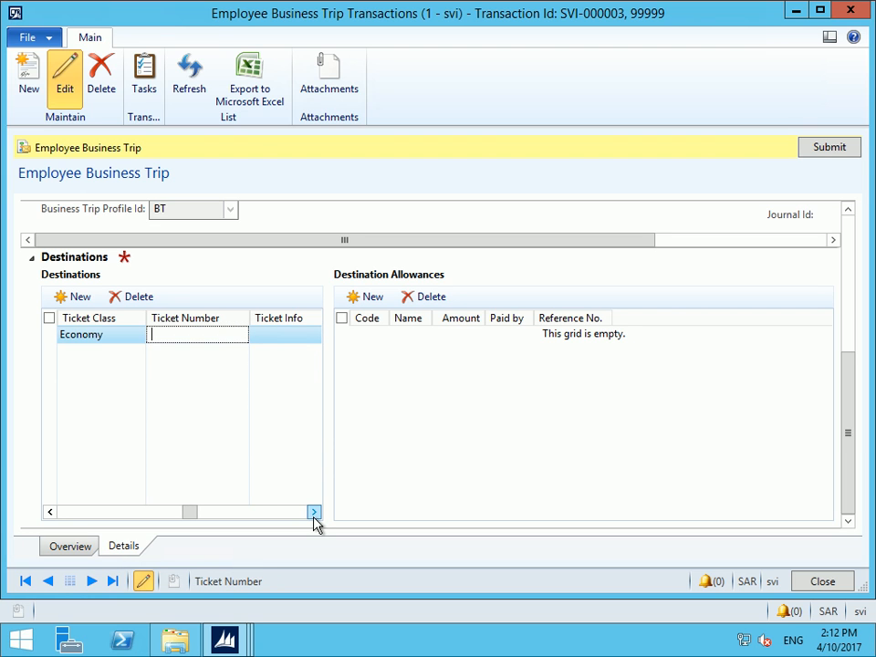
text(5356565)
click(314, 513)
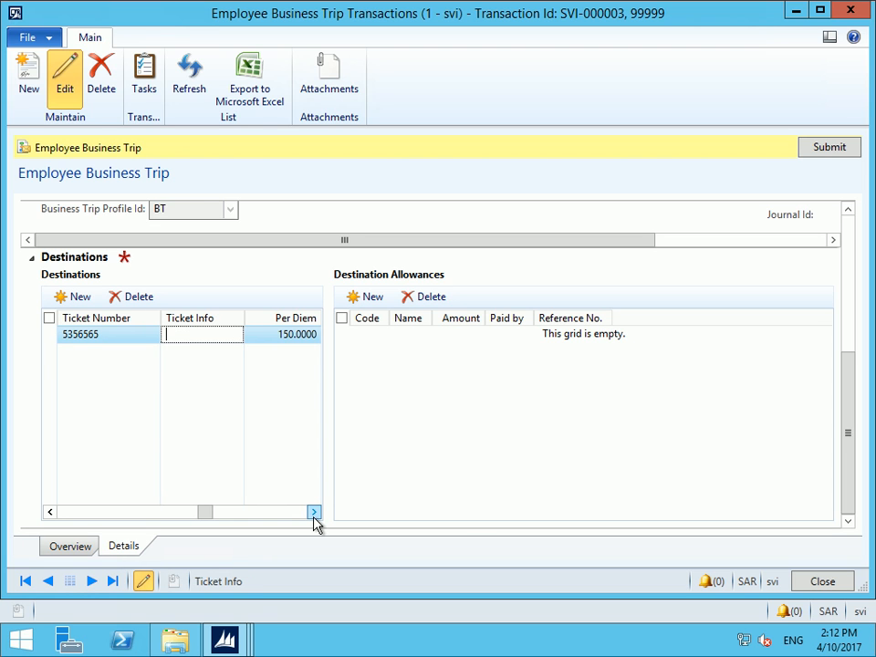
key(Tab)
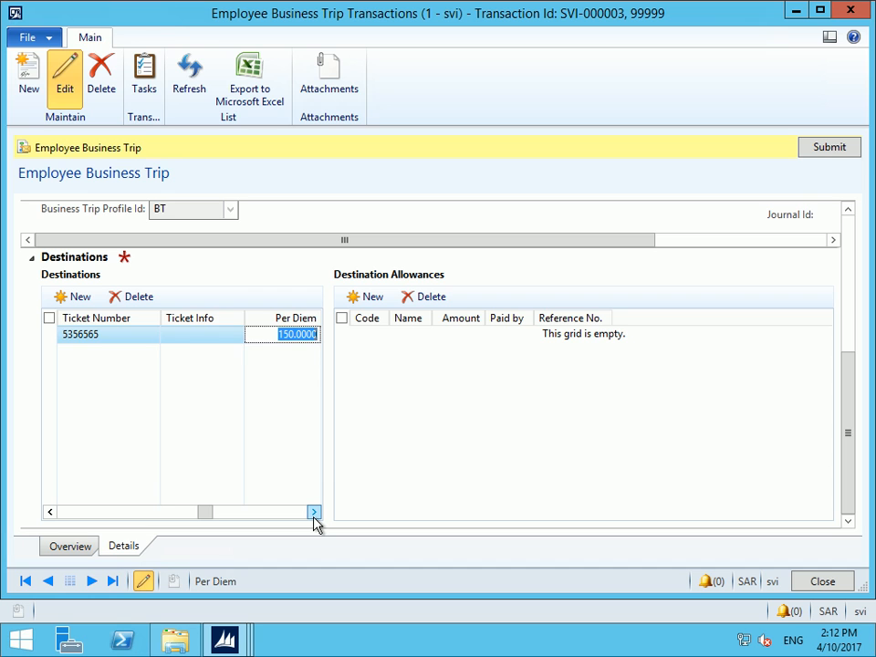
key(Tab)
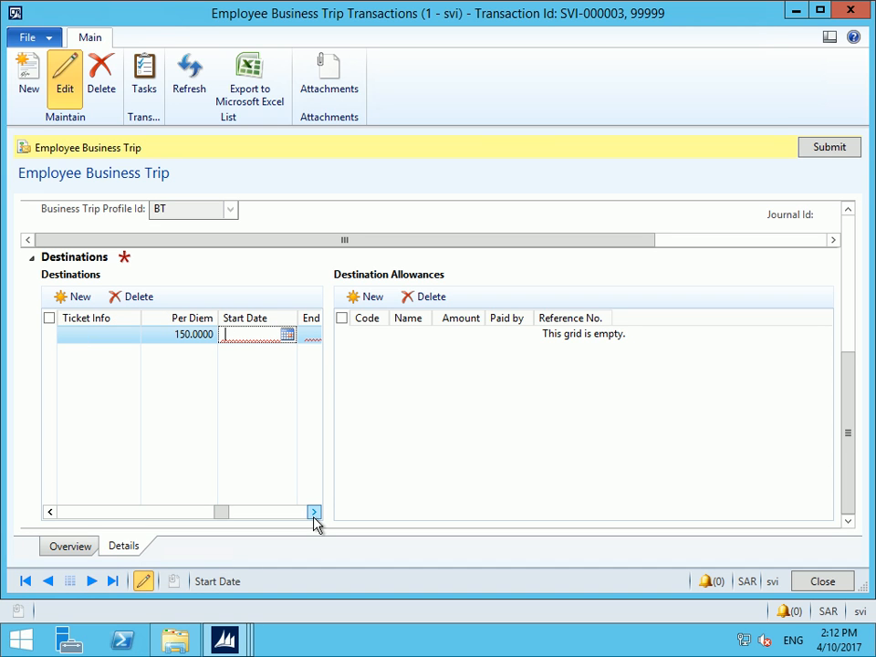
Set the destination to run 4/7/2017–4/10/2017 (4 days, 600.0000 per diem) and add Hotel, Taxi and Ticket allowances
click(308, 344)
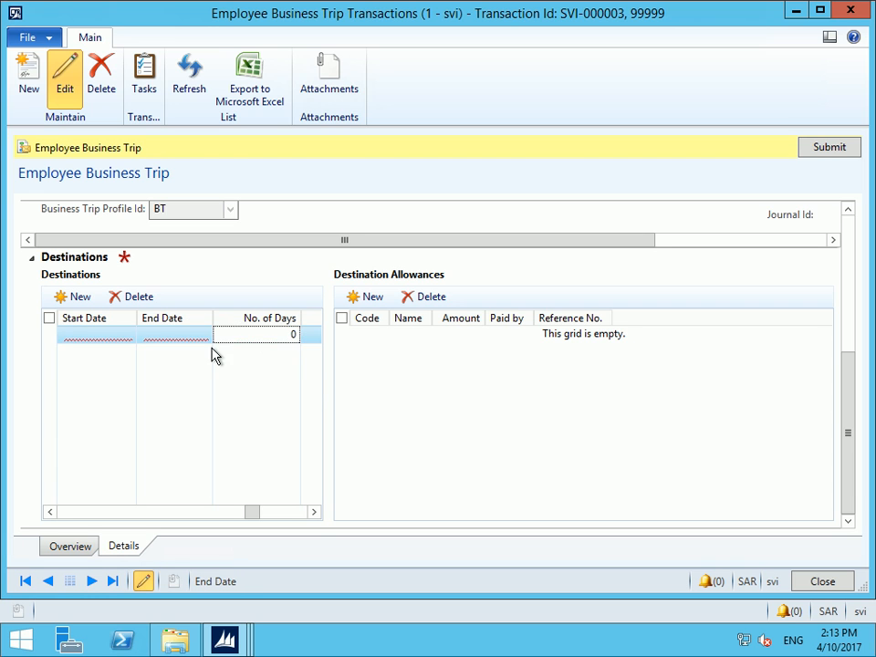
click(190, 336)
click(203, 335)
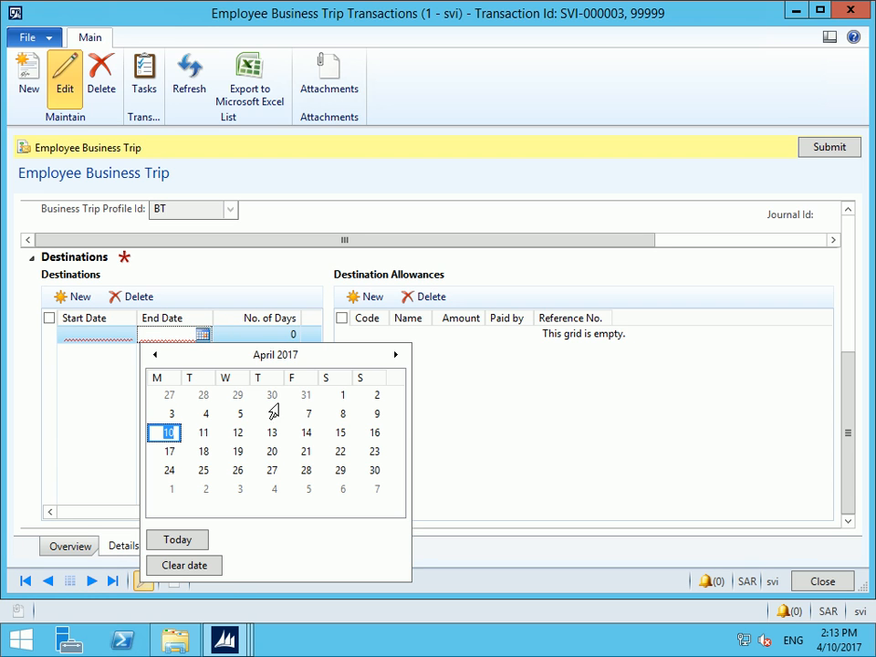
click(121, 334)
click(120, 334)
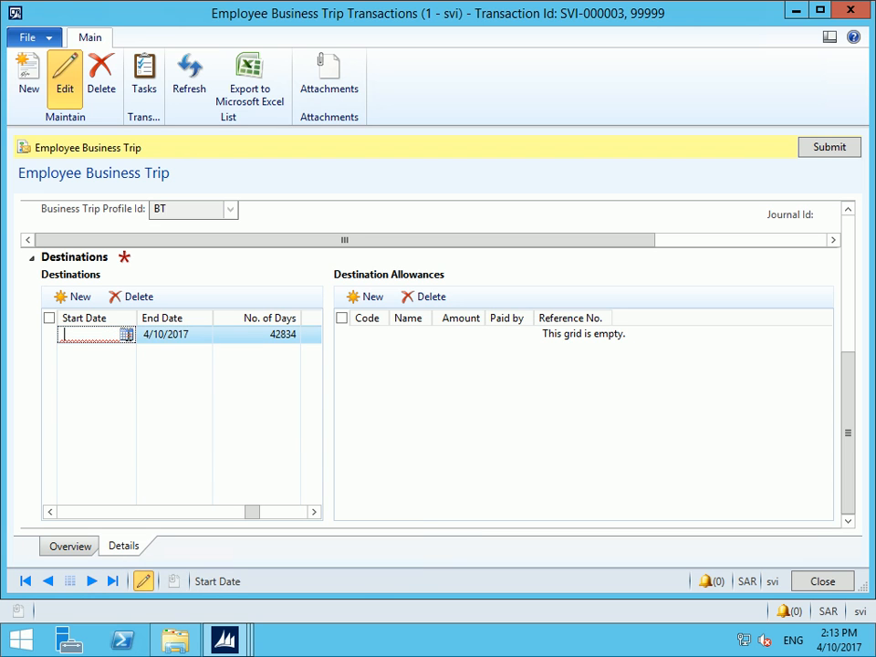
click(127, 335)
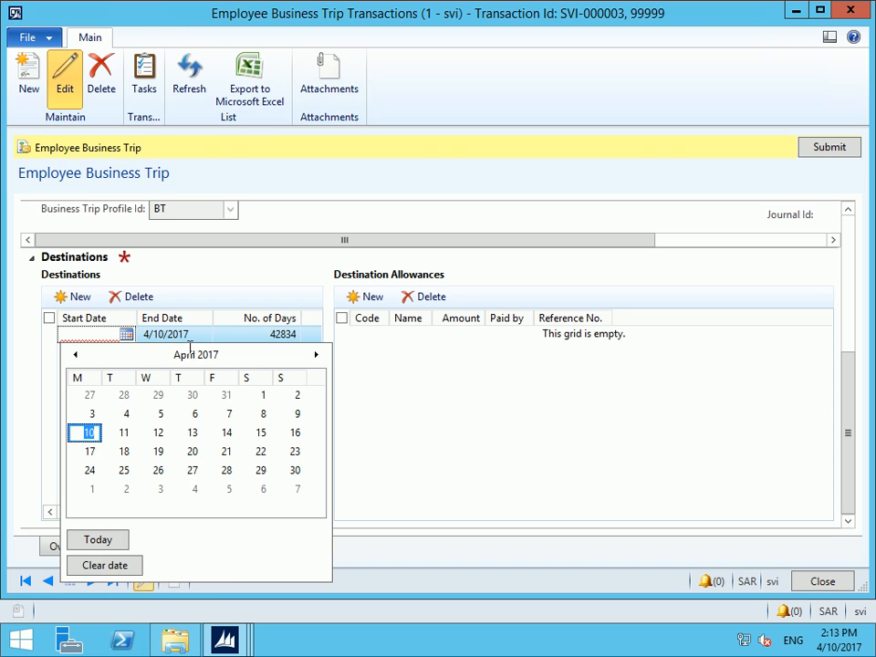
click(228, 415)
click(178, 335)
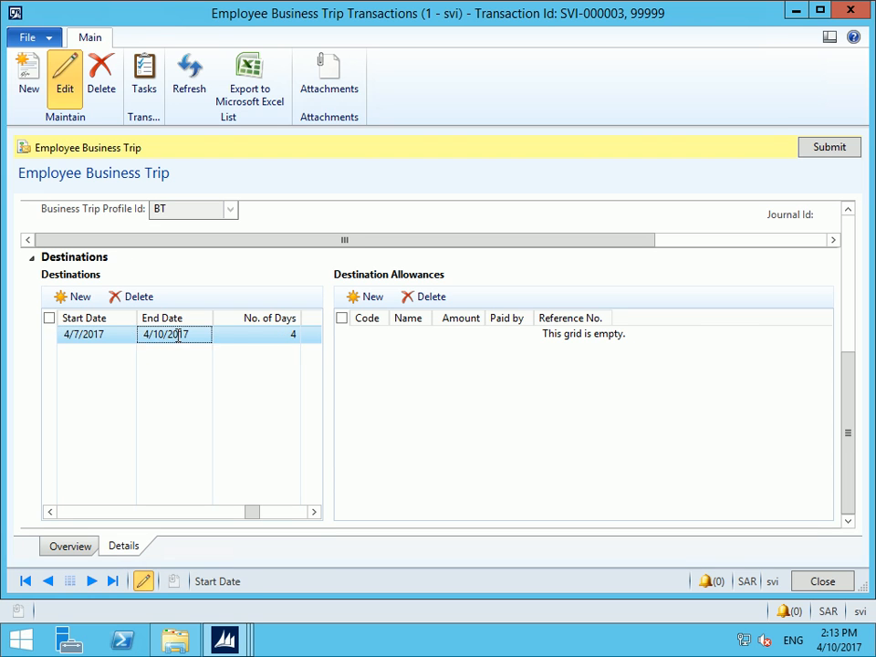
click(280, 335)
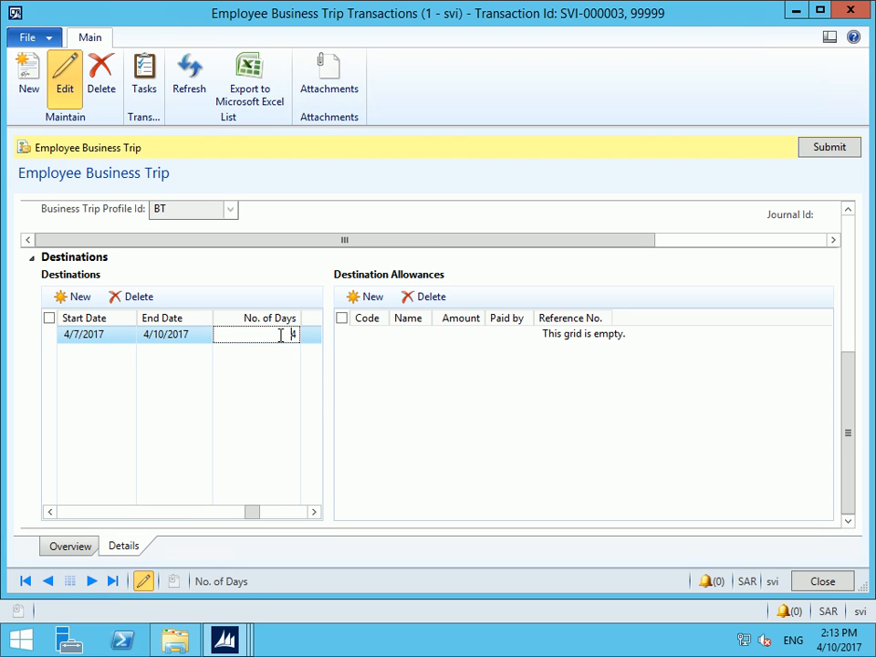
key(Tab)
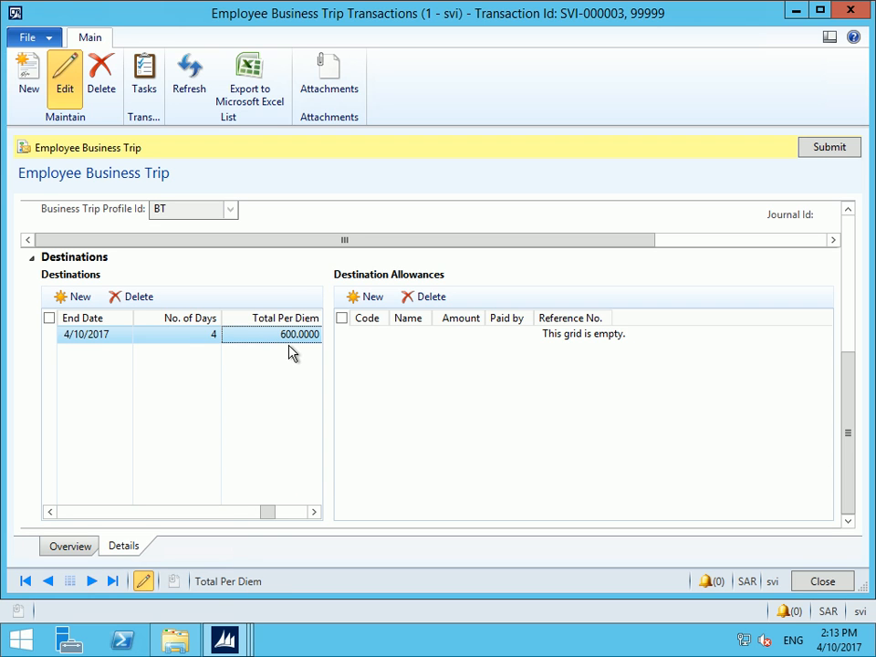
click(289, 510)
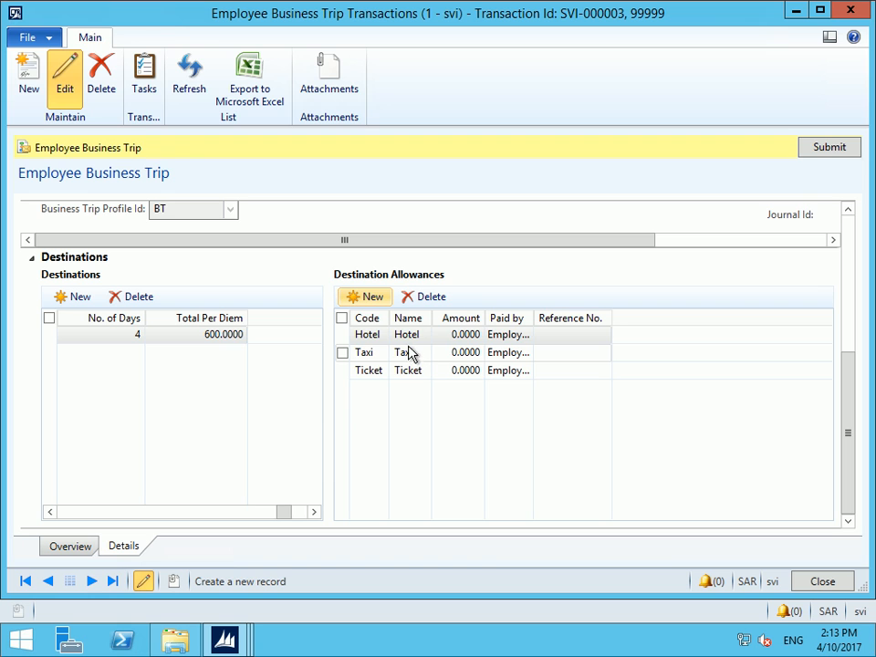
Set the Hotel allowance to 350 paid by Company and the Taxi allowance to 100 paid by Employee
click(449, 335)
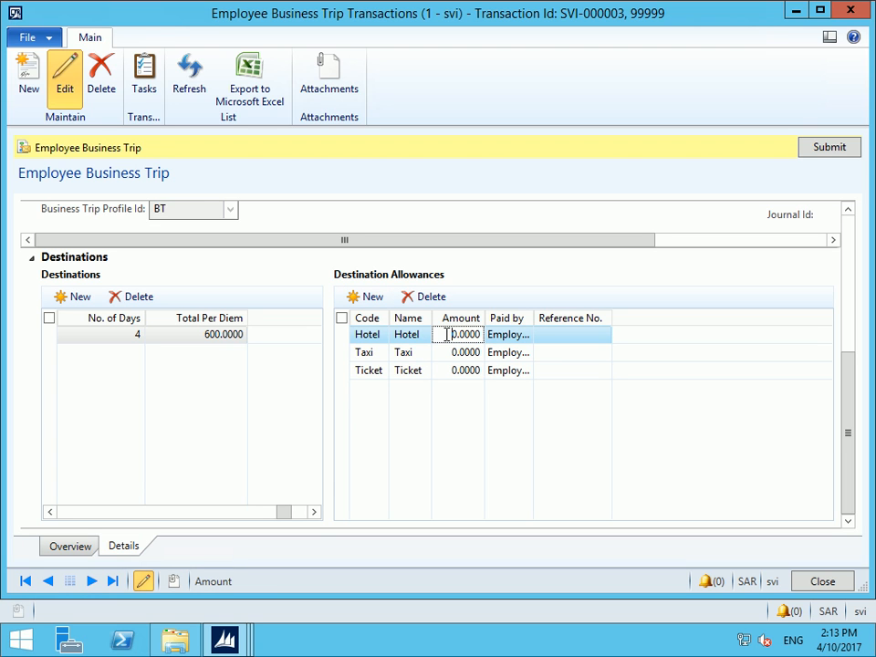
text(35)
click(527, 338)
click(526, 338)
click(511, 352)
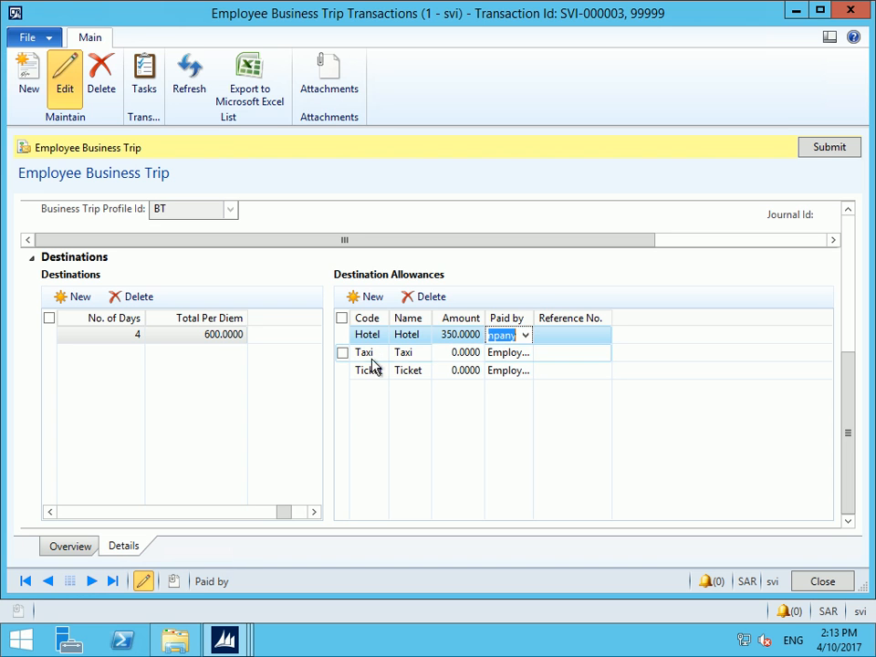
click(450, 353)
text(10)
key(Tab)
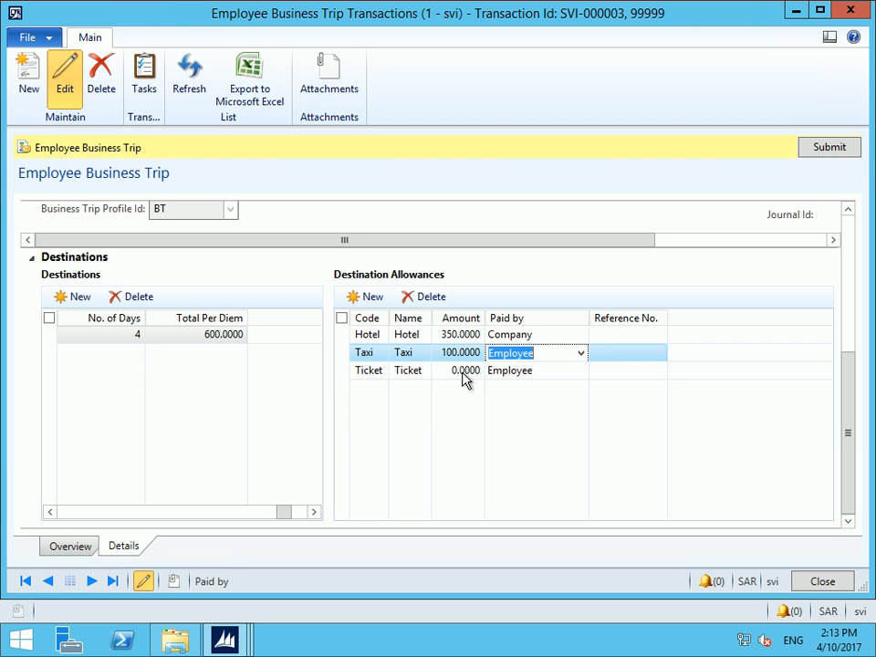
Set the Ticket allowance to 560 paid by Company with reference 'rtryy'
click(450, 372)
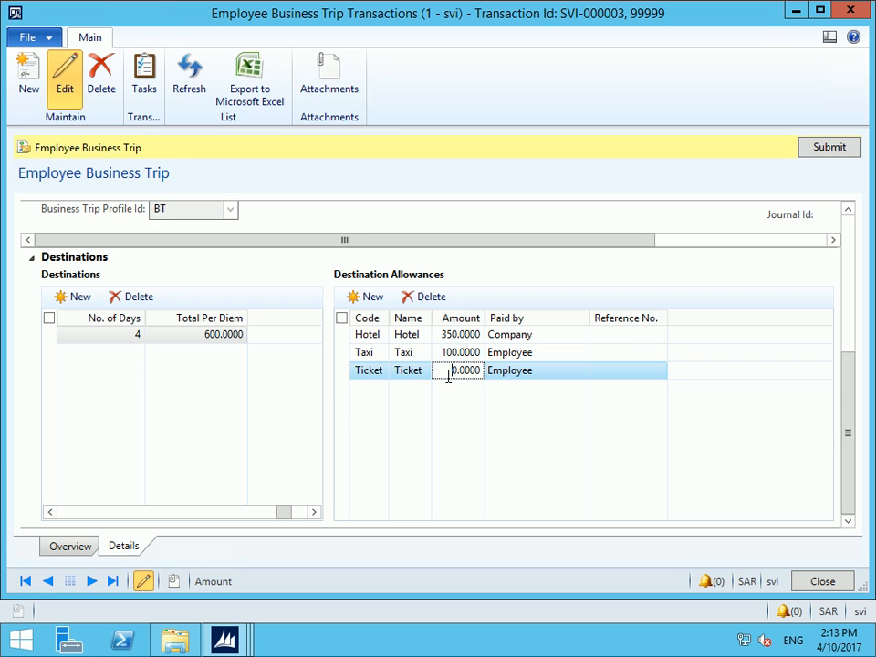
text(56)
click(497, 372)
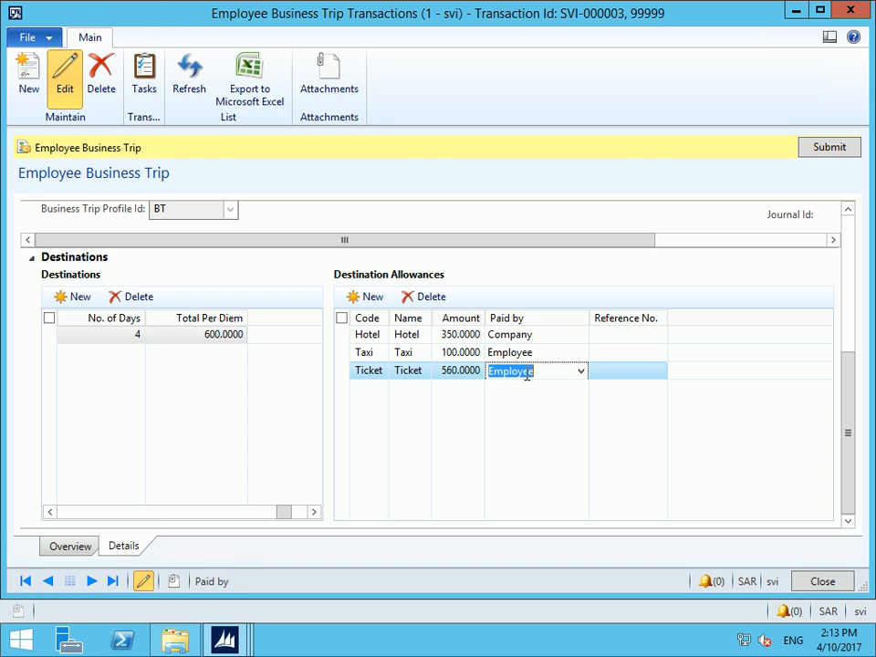
click(580, 370)
click(524, 389)
click(618, 374)
text(rtryyj)
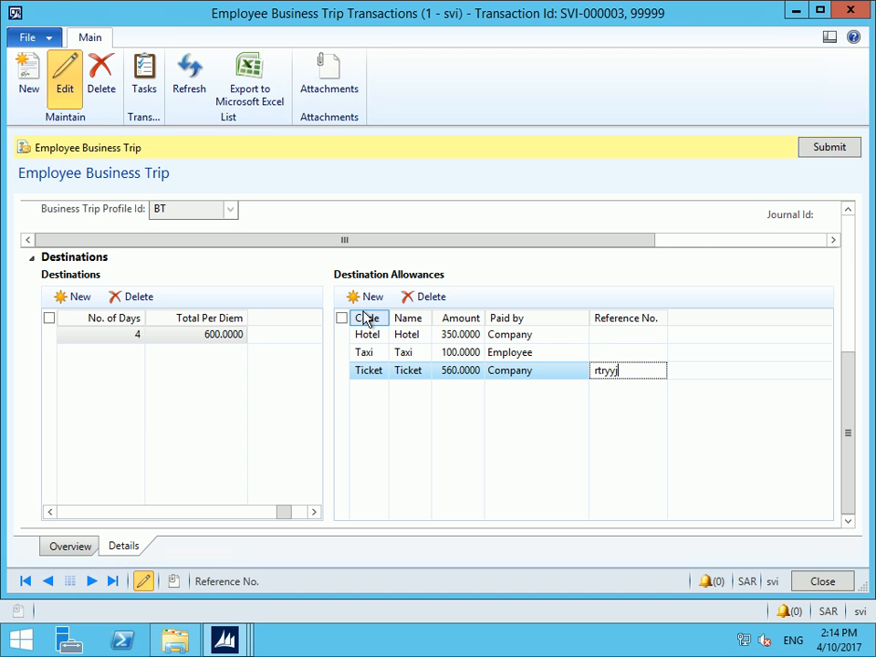
Review the 1,610.0000 trip total, set Pay with to Separate, and submit the trip to workflow
scroll(185, 352, up, 5)
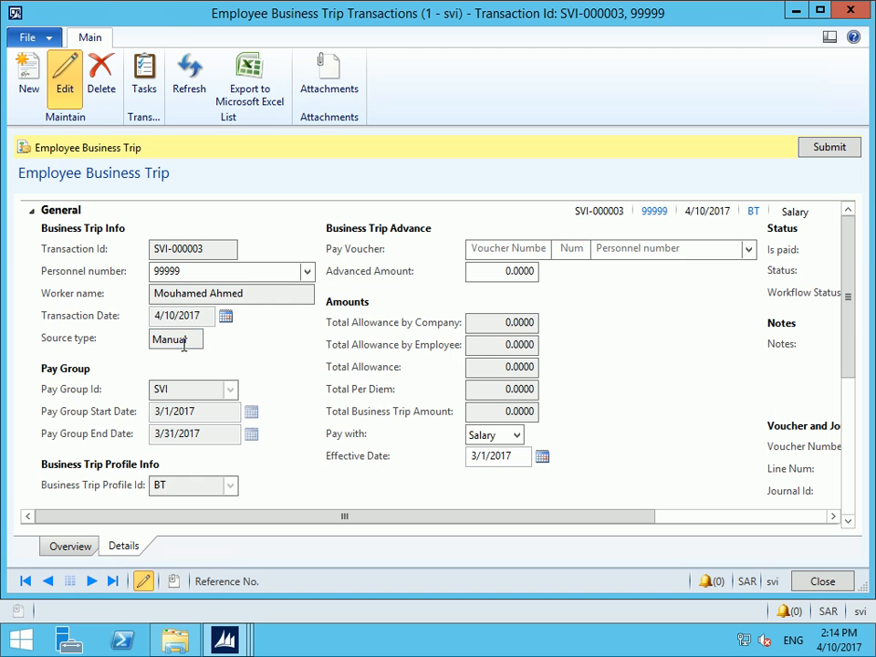
click(508, 366)
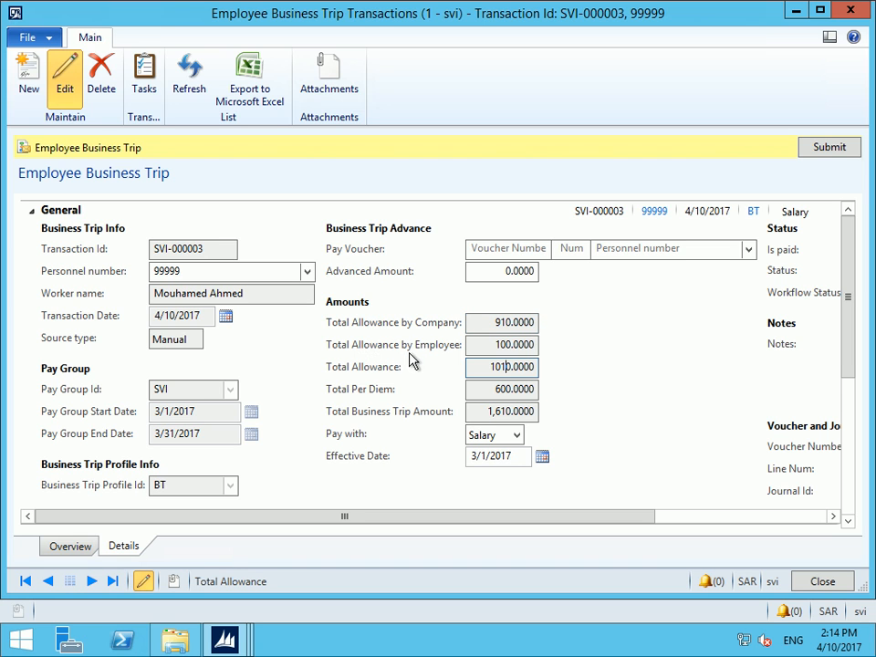
click(505, 345)
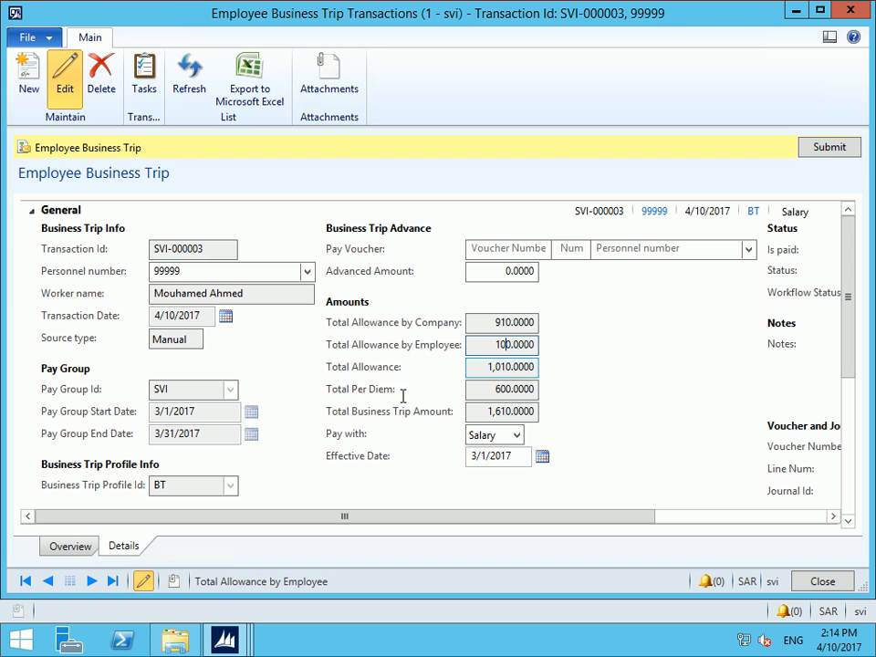
click(503, 386)
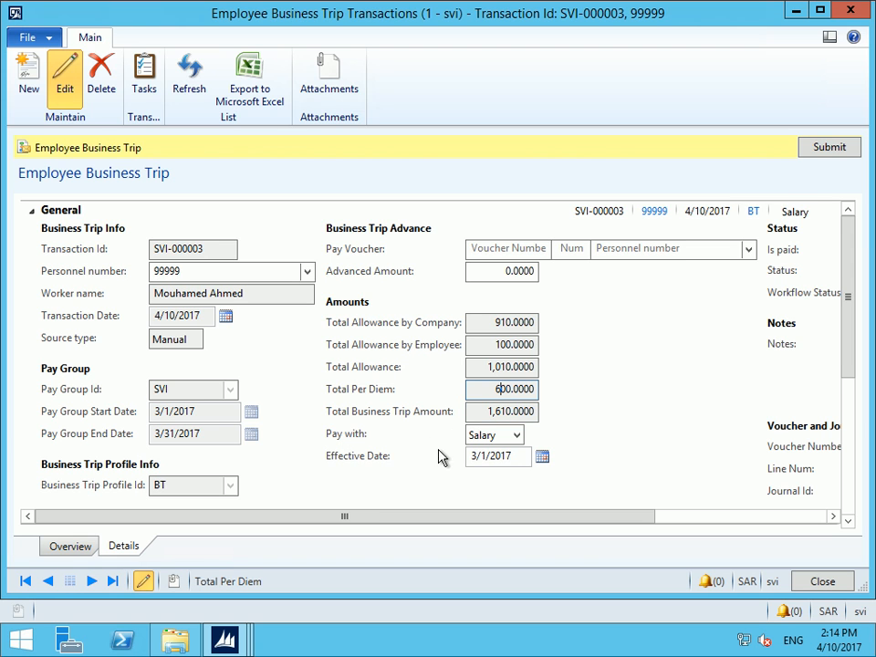
click(516, 435)
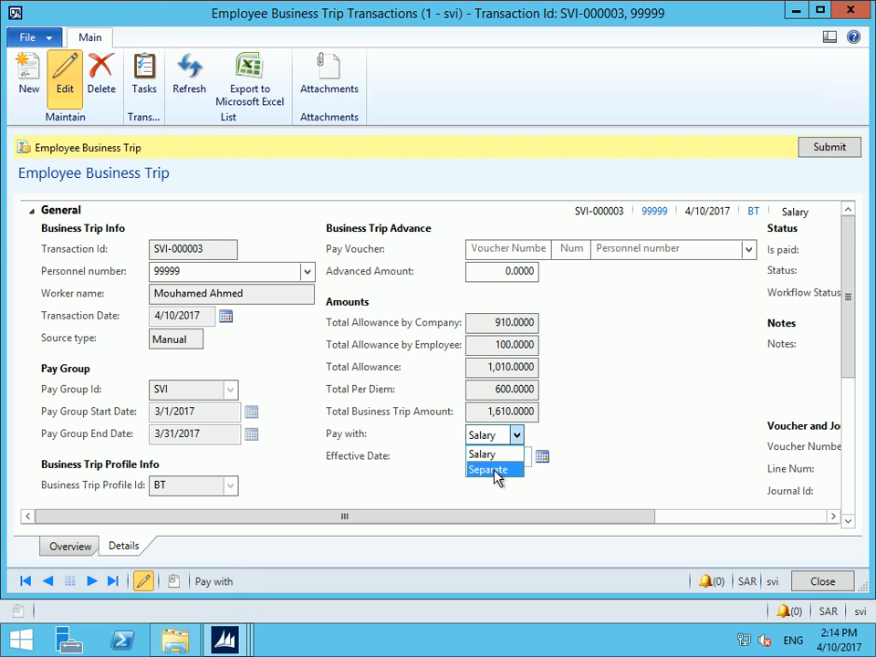
click(498, 471)
click(830, 148)
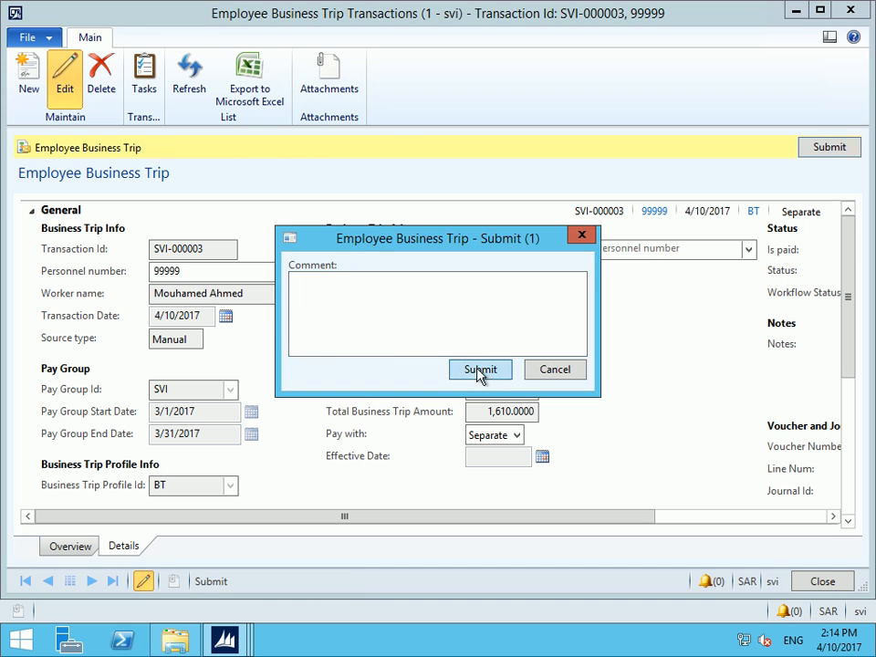
Confirm the submission and see SVI-000003 listed with workflow status Submitted
click(481, 371)
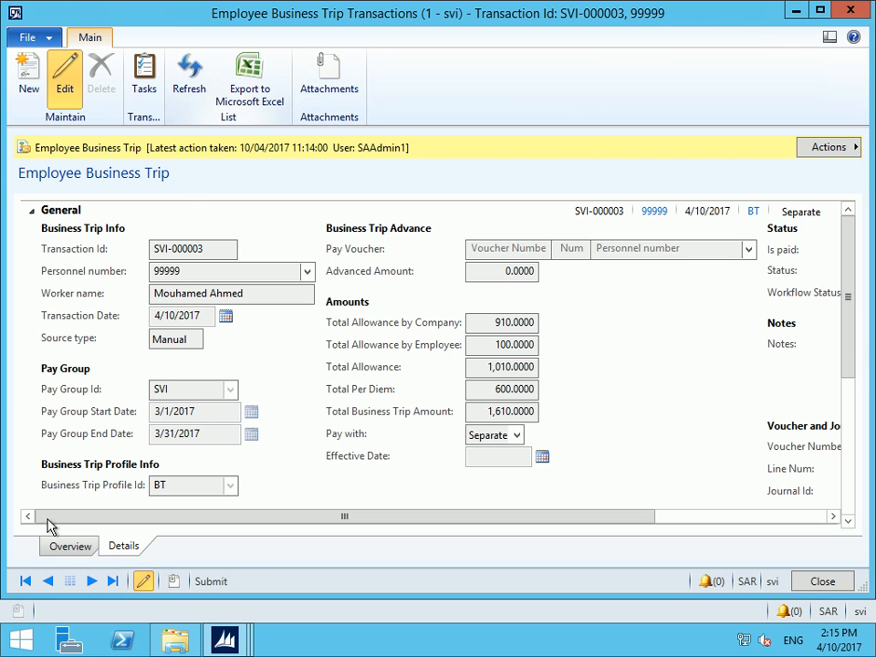
click(70, 546)
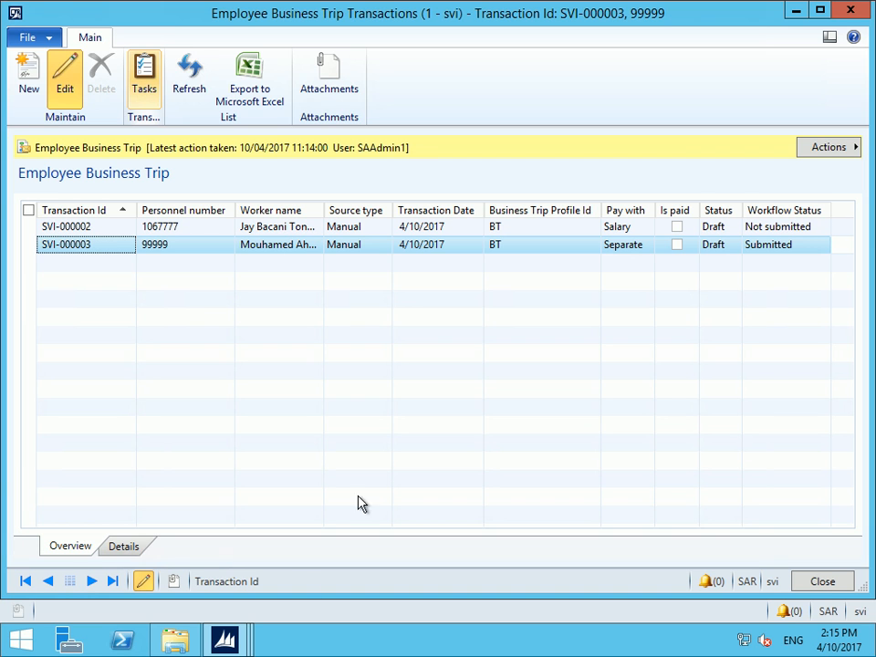
mouse_move(235, 645)
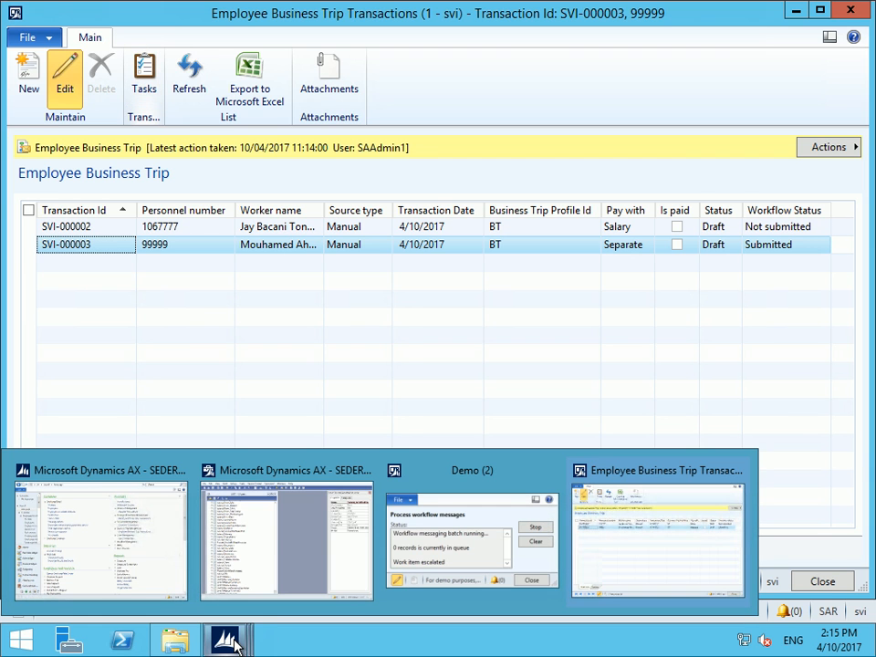
Create business trip task 1 in the task definitions from the transaction's task list
click(143, 67)
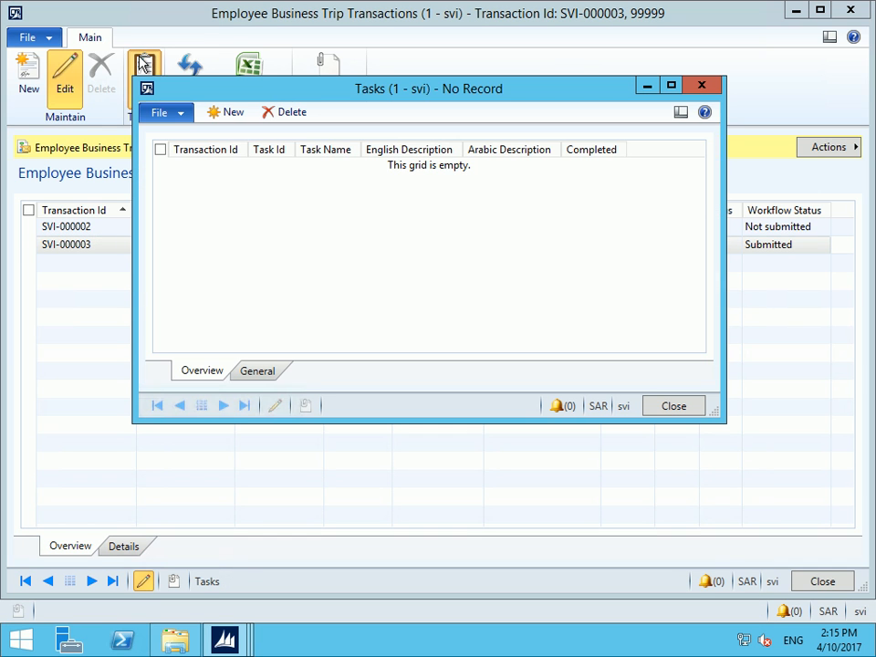
click(228, 113)
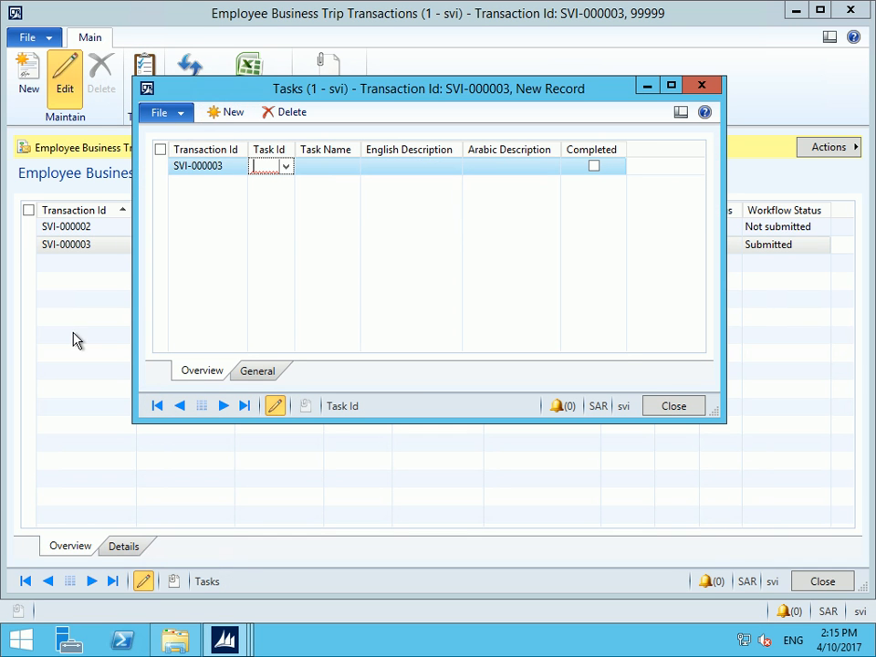
click(285, 168)
right_click(260, 170)
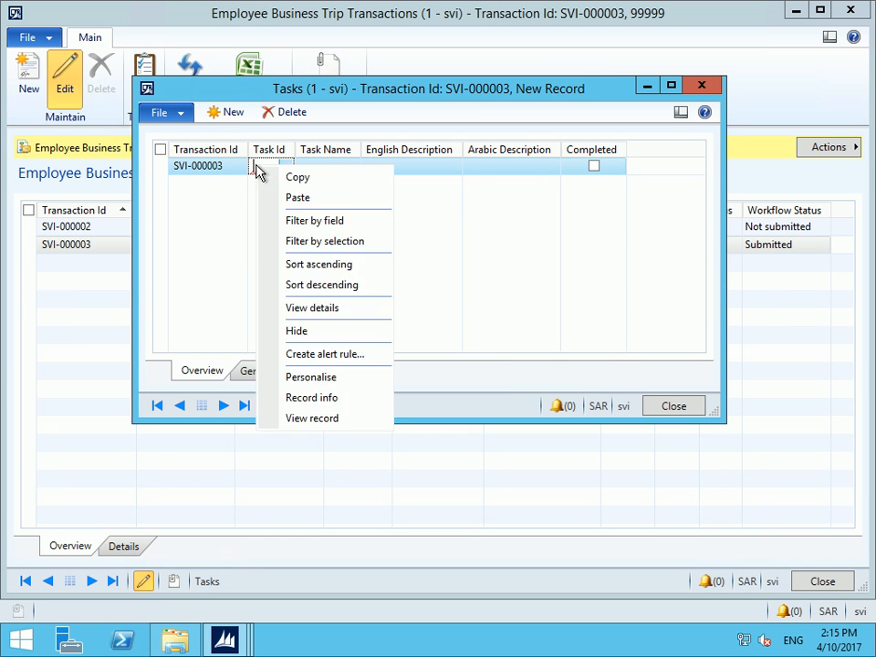
click(297, 307)
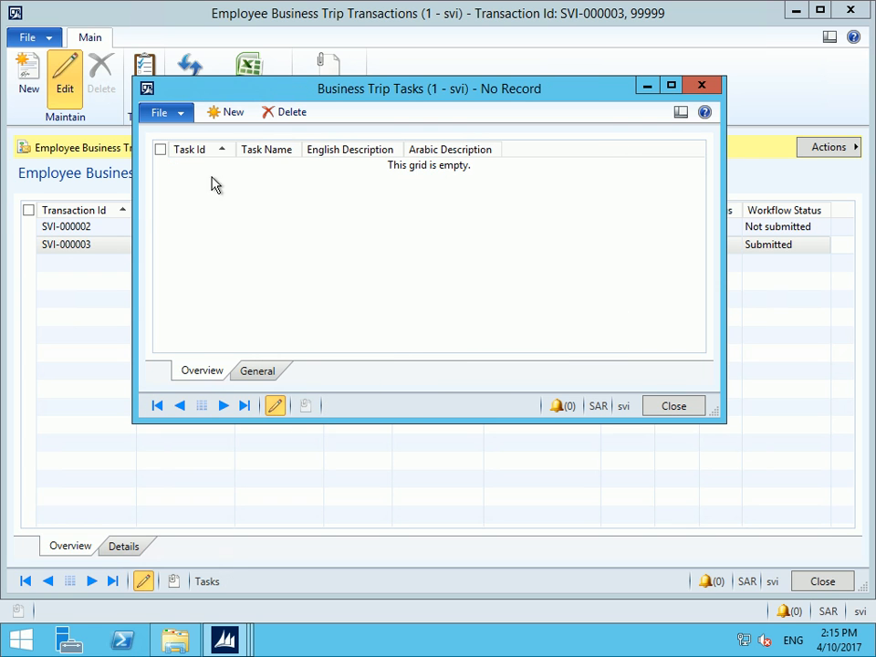
click(217, 117)
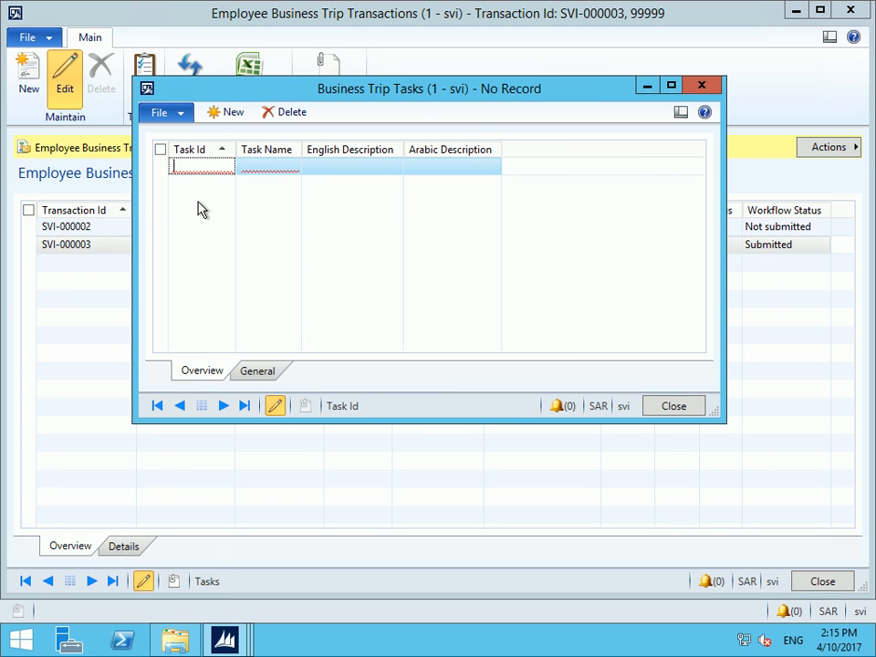
text(1)
key(Tab)
text(1)
key(Tab)
text(1)
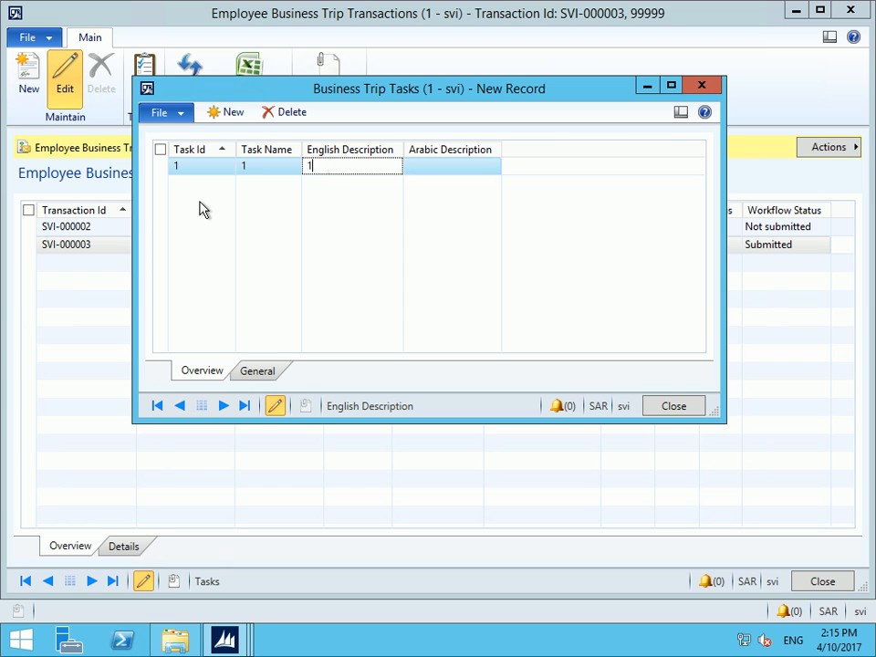
key(ctrl+s)
key(Escape)
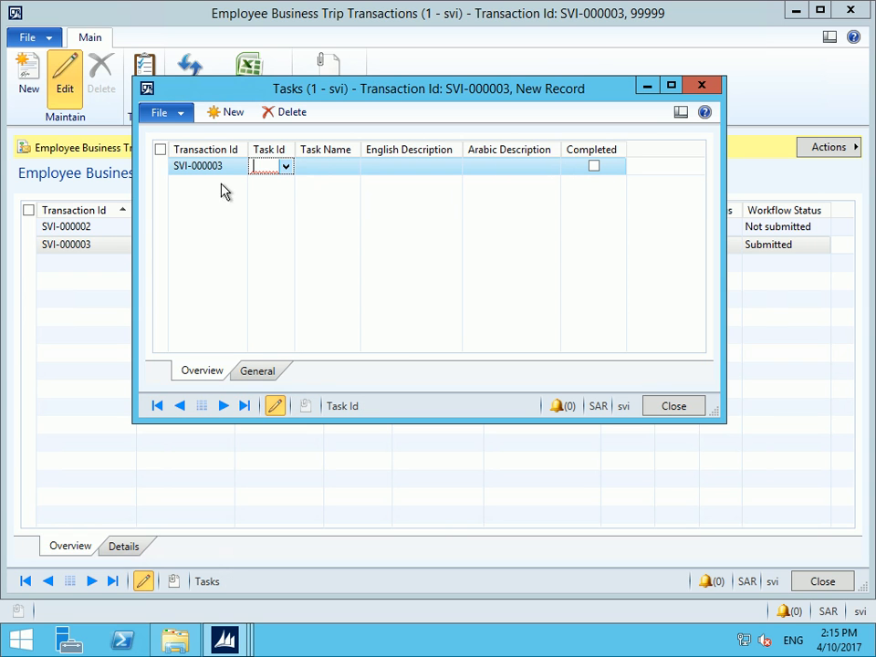
Assign task 1 to SVI-000003 with English and Arabic descriptions, mark it Completed, and close both forms
click(286, 166)
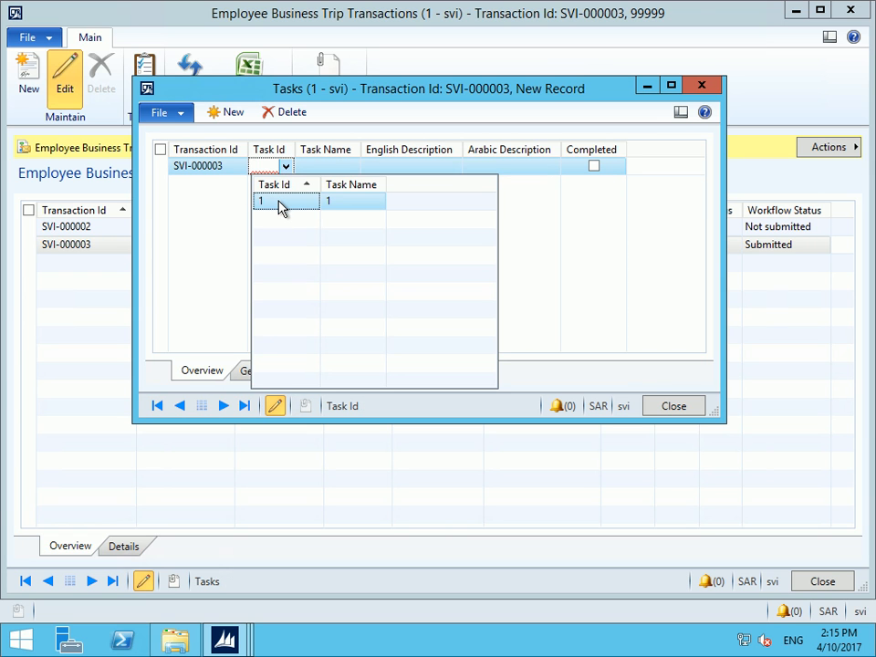
click(280, 207)
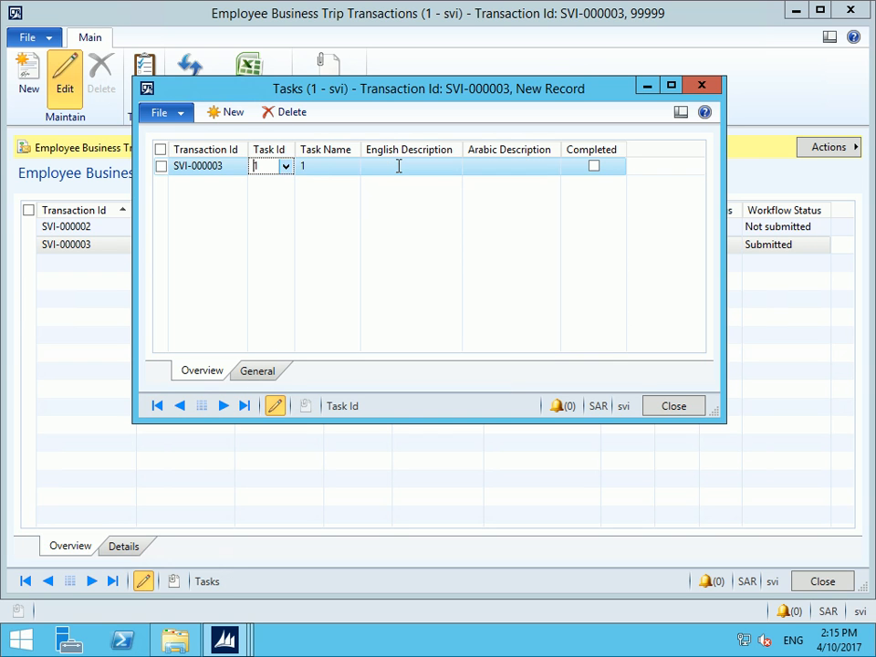
click(401, 166)
click(516, 167)
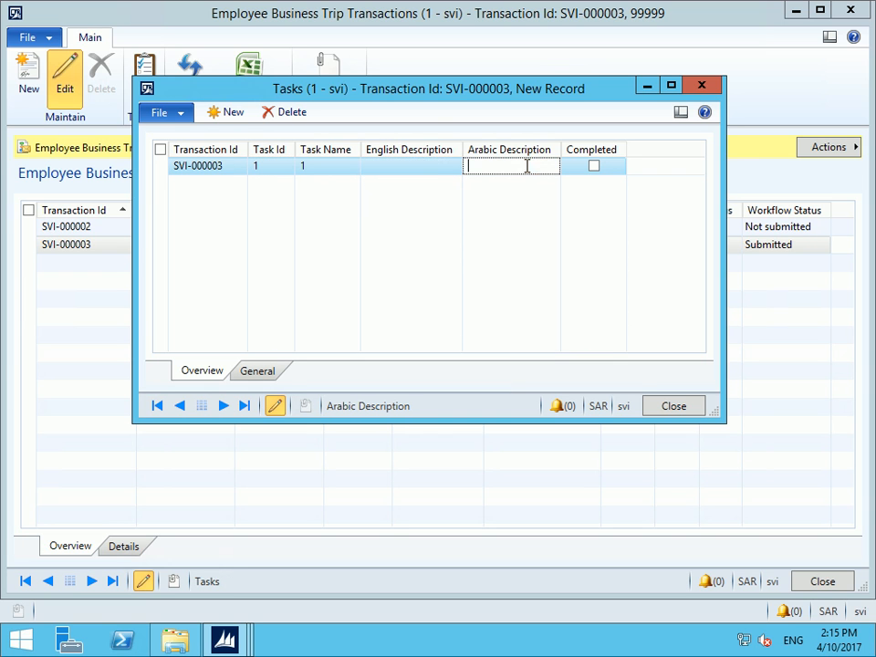
click(403, 166)
text(jsrliglwiwrhjg)
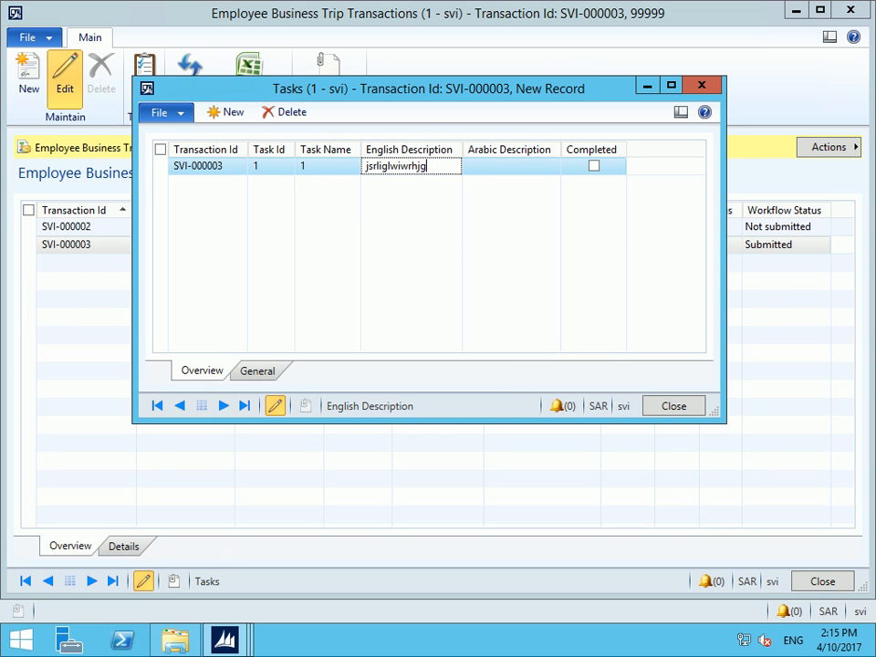
key(Tab)
text(dslsrdgkkhij)
key(Tab)
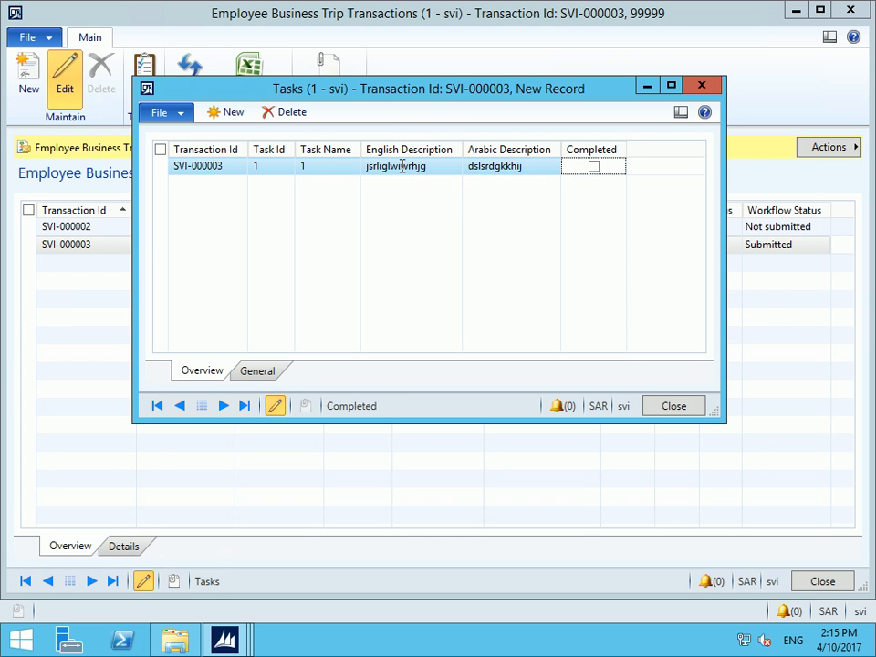
key(space)
key(Escape)
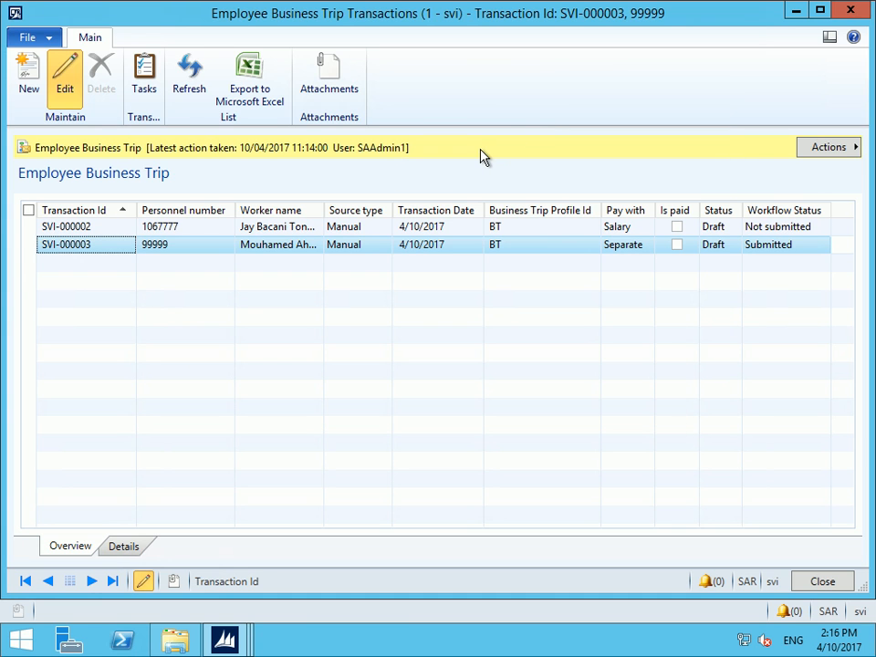
key(Escape)
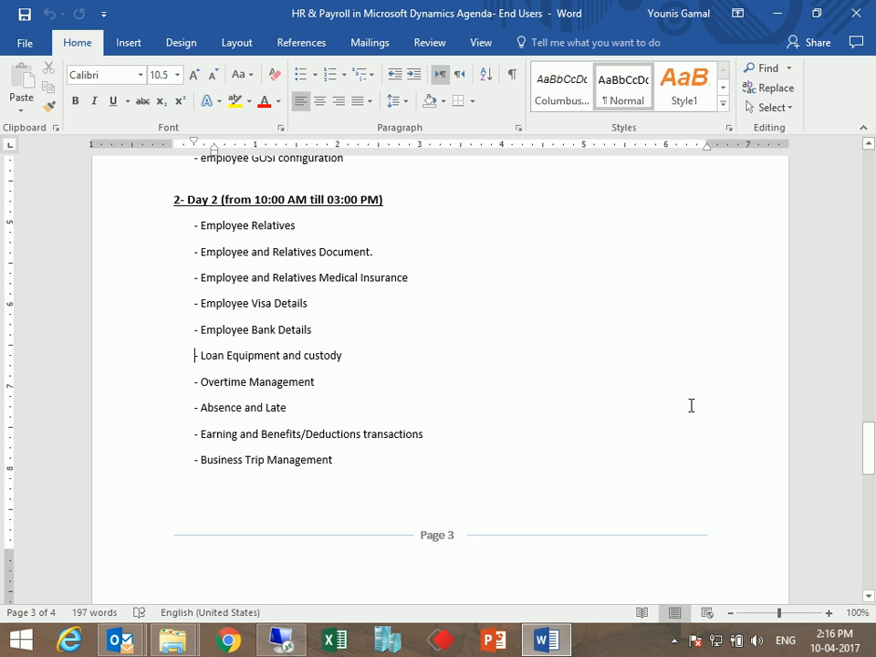
Check the hidden notification icons, then switch from Word back to the Dynamics AX session
click(673, 641)
click(700, 551)
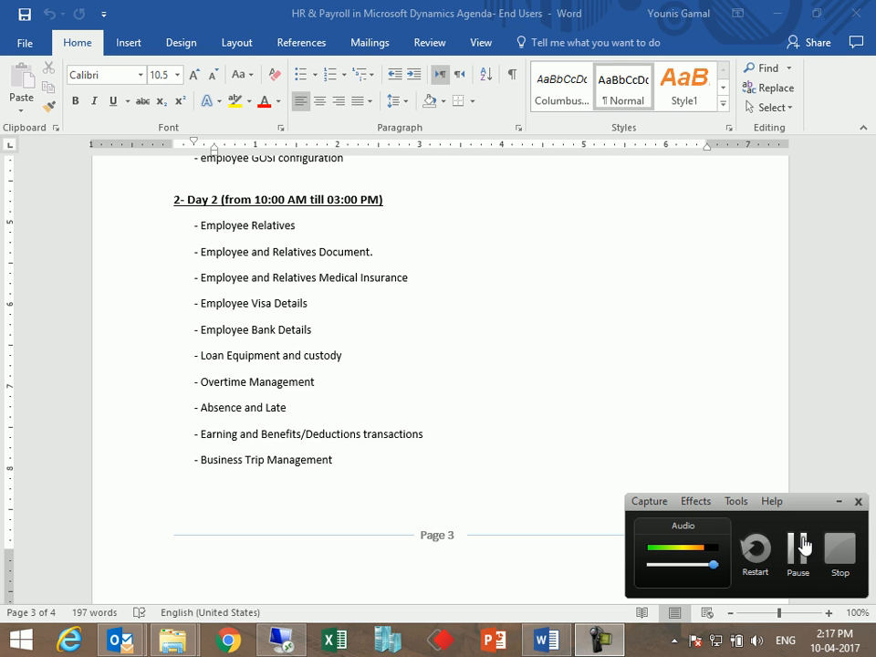
click(279, 639)
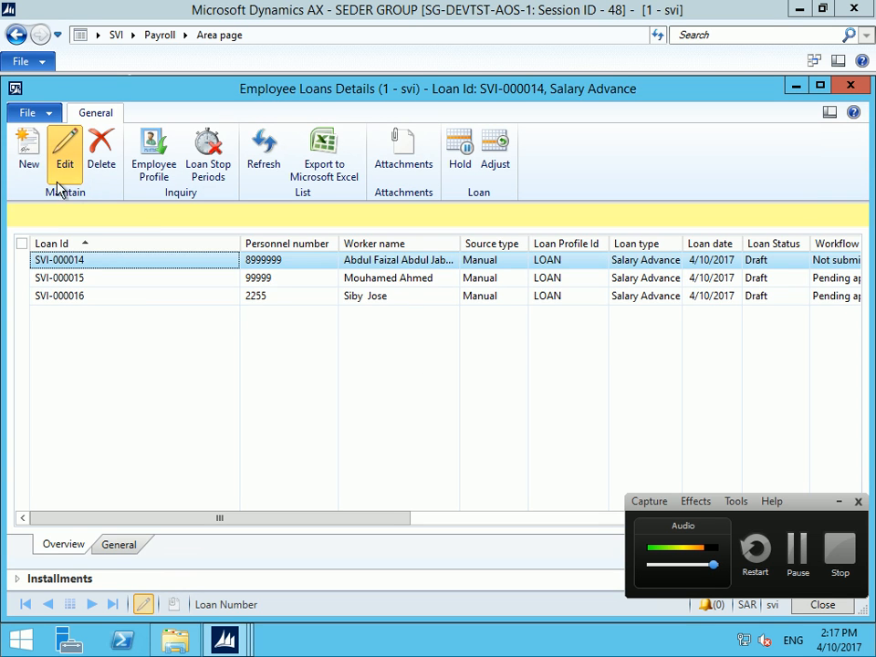
Create a new loan for worker 99999 with loan type Business Trip Advance
click(29, 162)
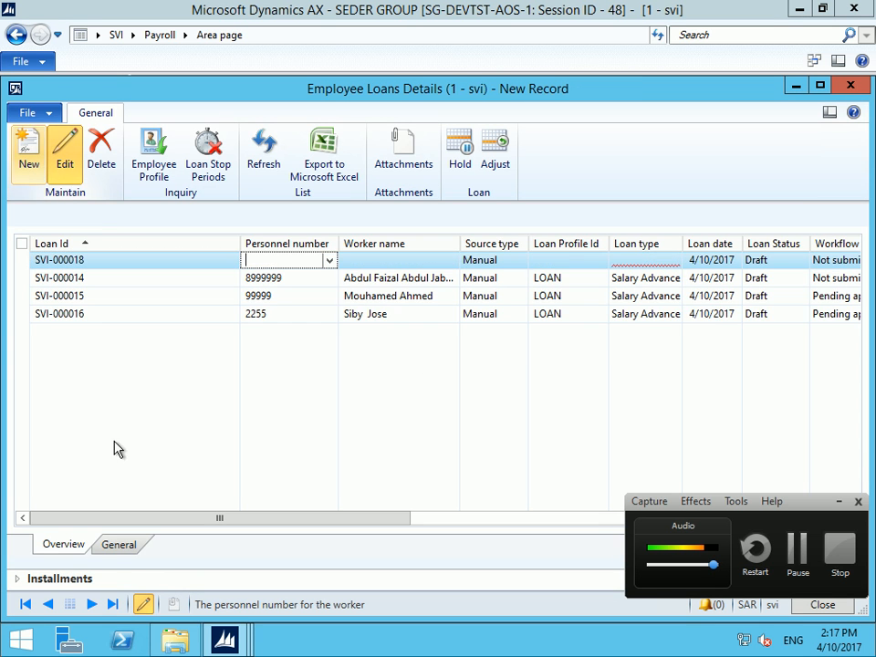
click(112, 547)
click(229, 284)
text(99999)
key(Tab)
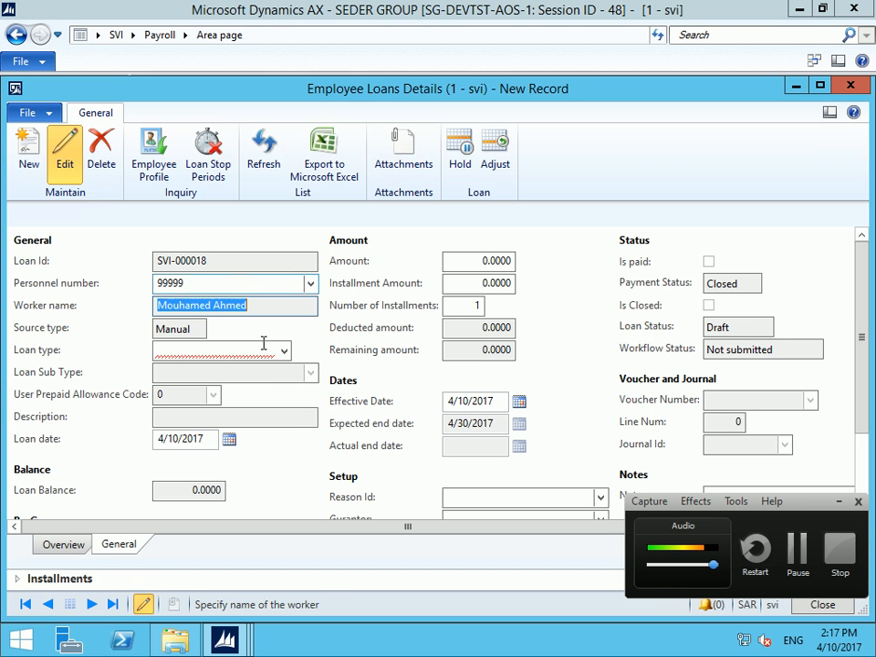
click(284, 351)
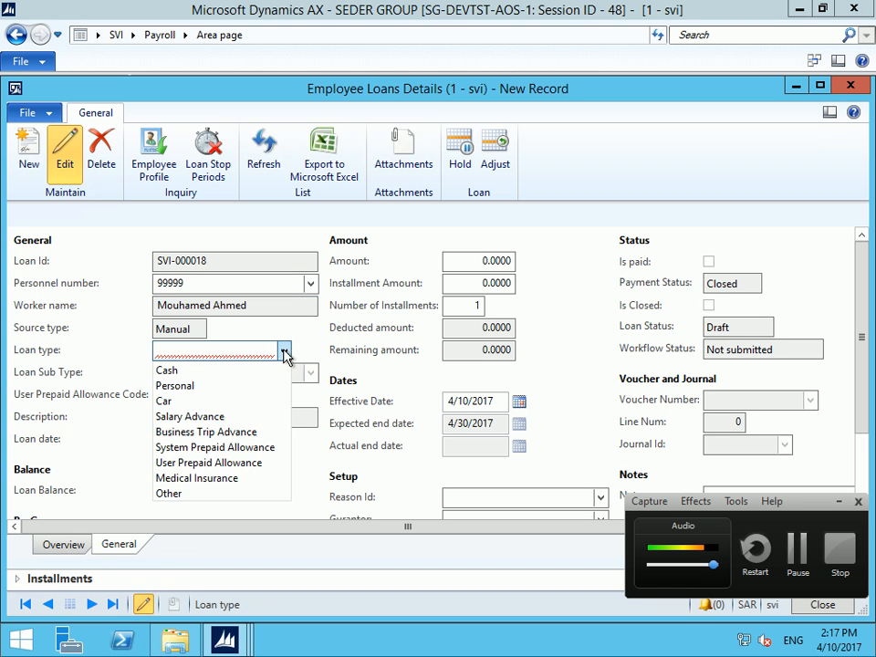
click(194, 434)
Set the loan amount to 1,000 in 1 installment, effective 5/11/2017
click(468, 262)
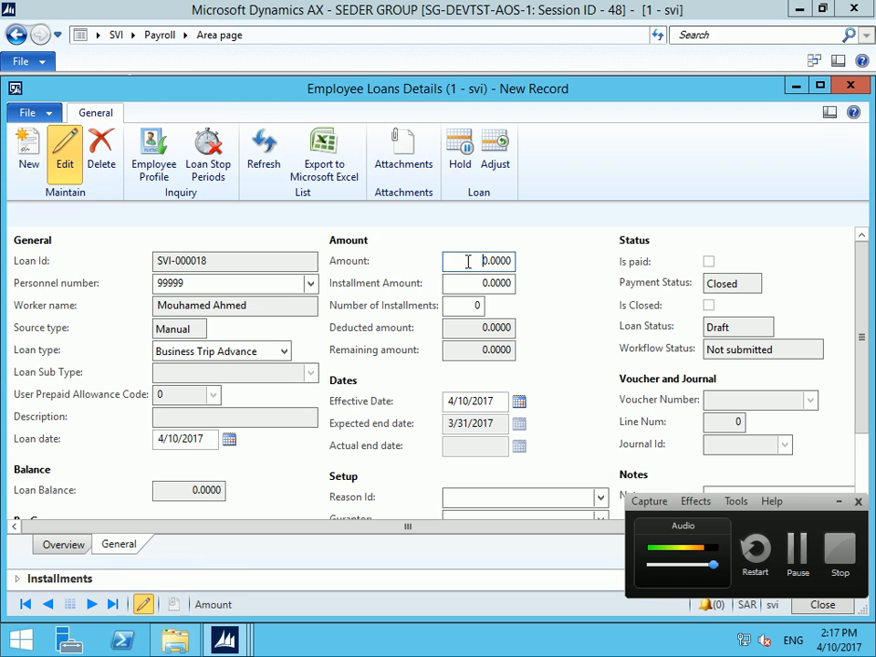
text(100)
key(Tab)
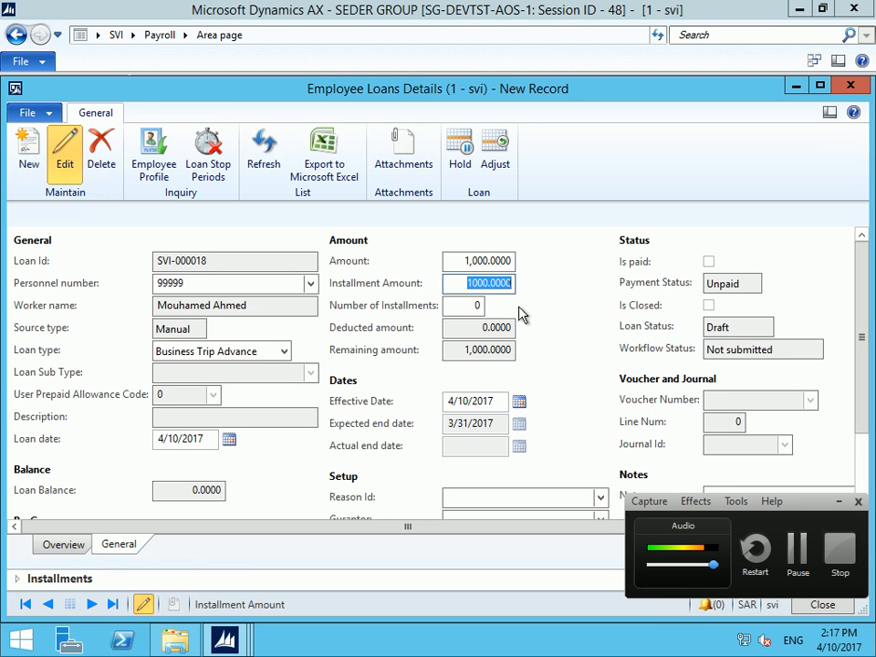
click(474, 306)
text(1)
key(Tab)
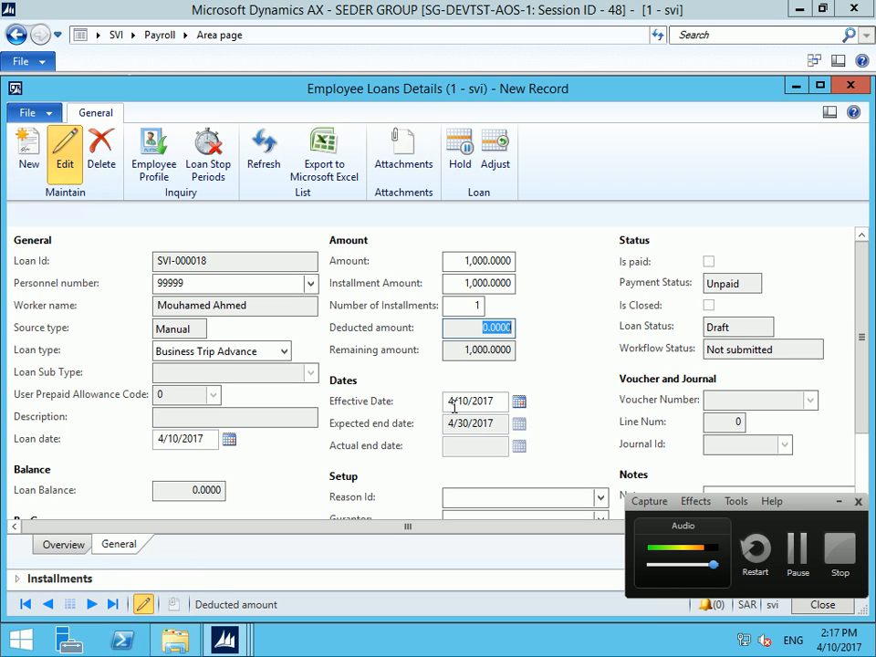
click(519, 402)
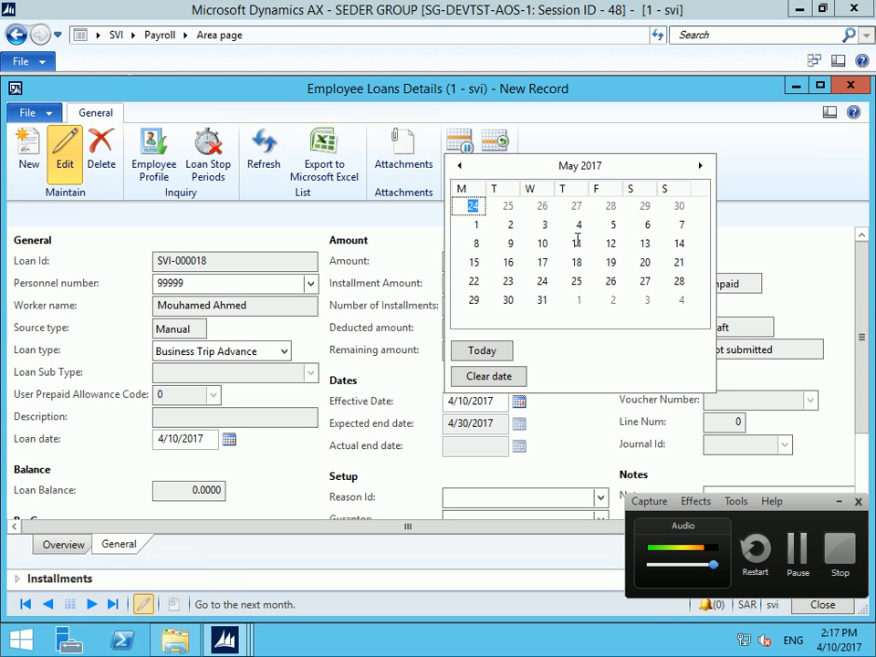
click(556, 254)
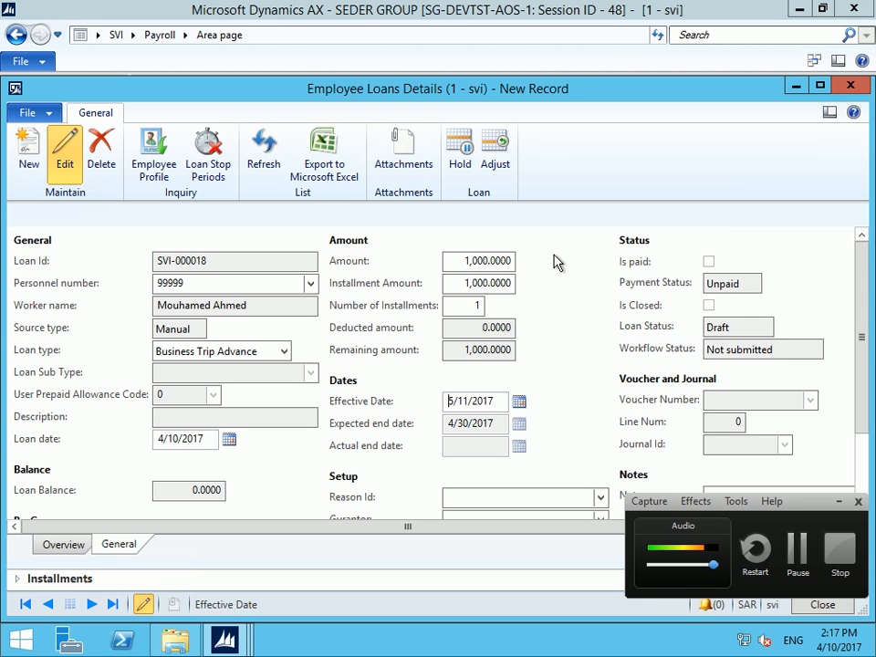
Commit the new effective date, then close loan SVI-000018 and save its changes
click(478, 426)
key(Escape)
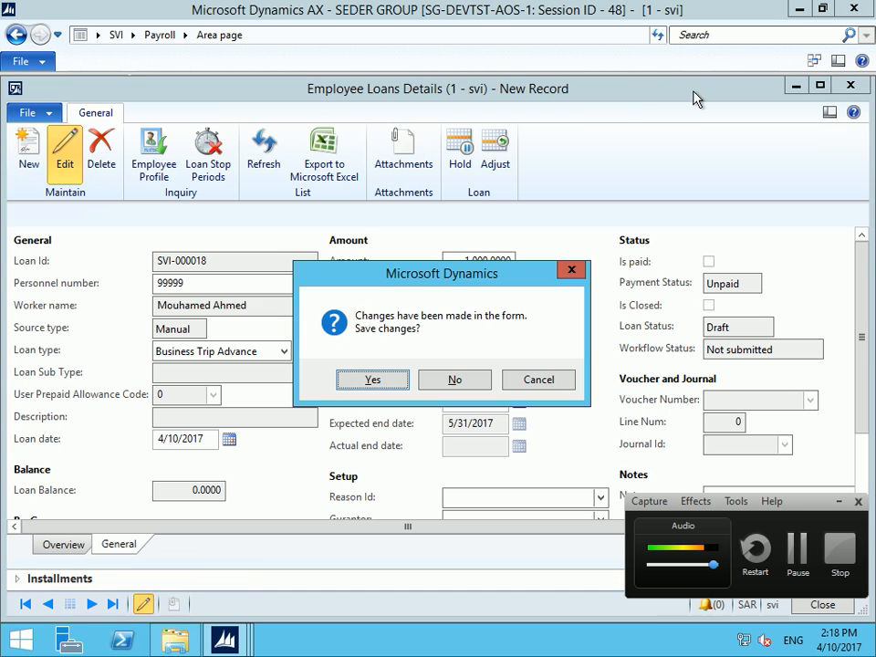
click(372, 380)
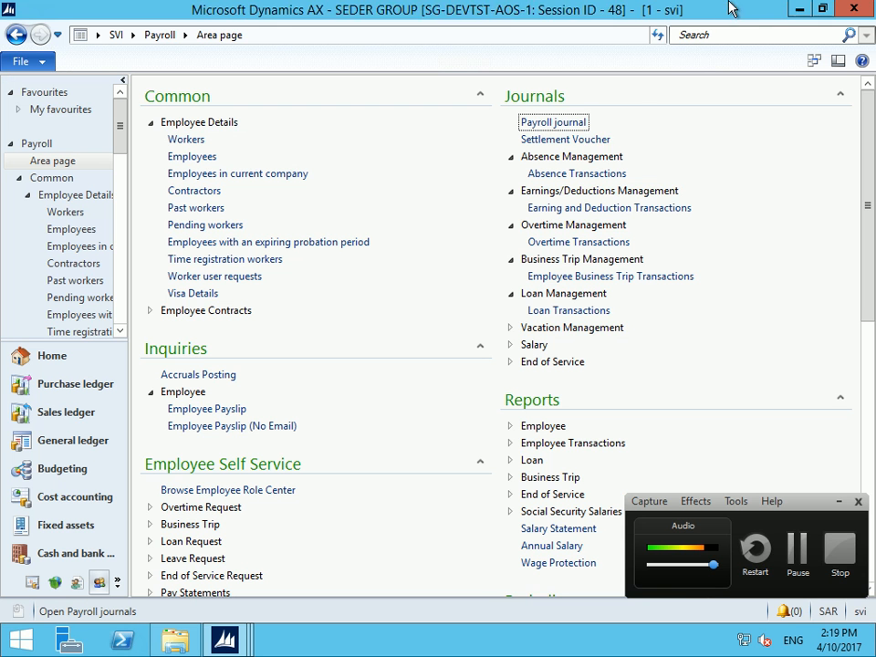
Open Journals > Settlement Voucher, create trial voucher SVI-000002, check voucher types, then delete it
click(530, 126)
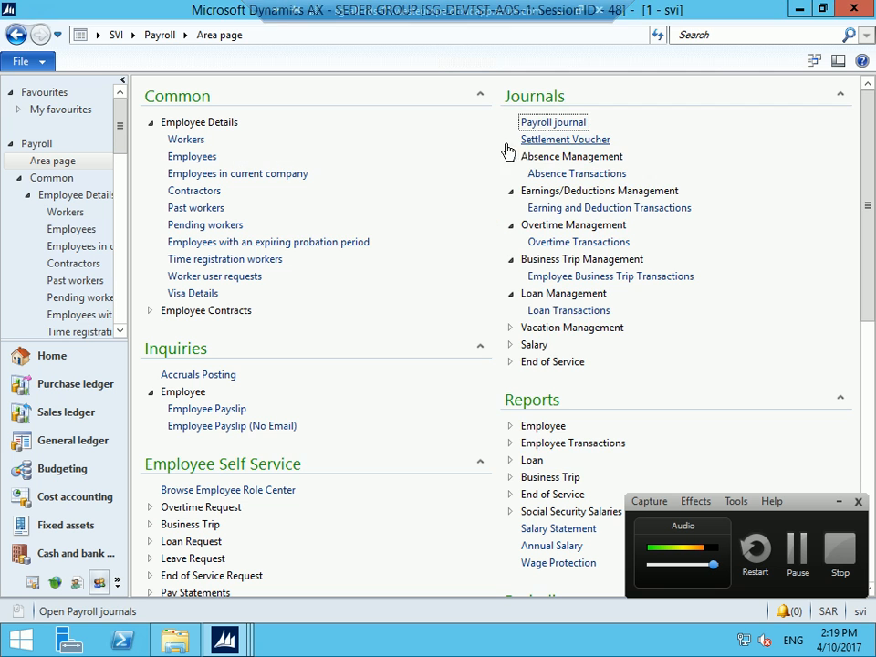
click(564, 142)
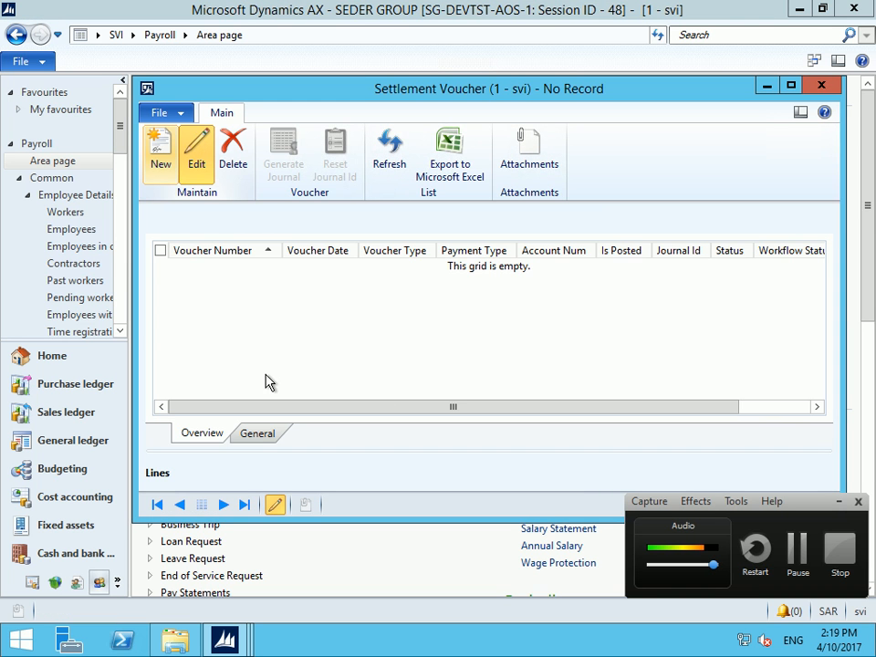
key(ctrl+n)
click(396, 268)
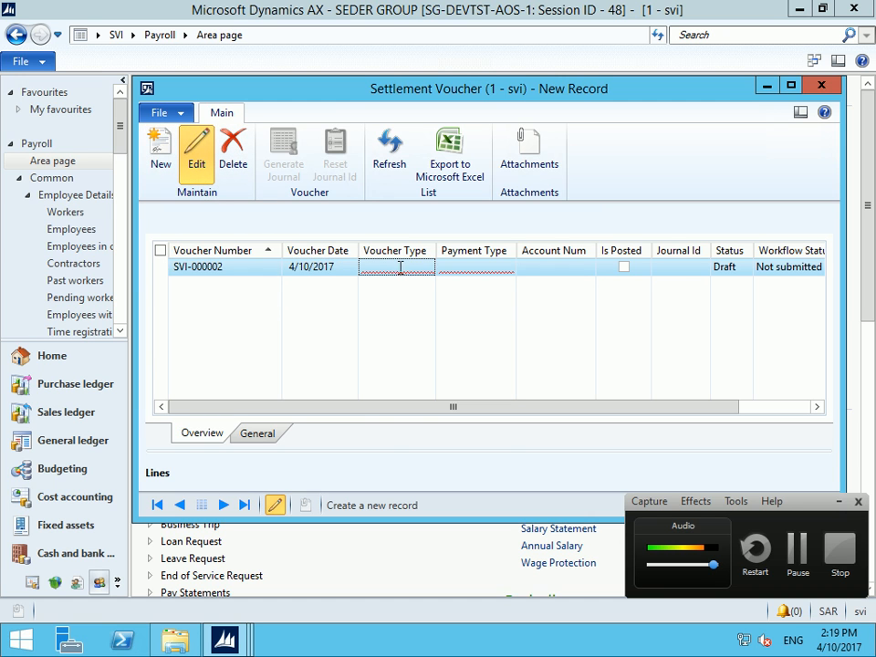
click(426, 270)
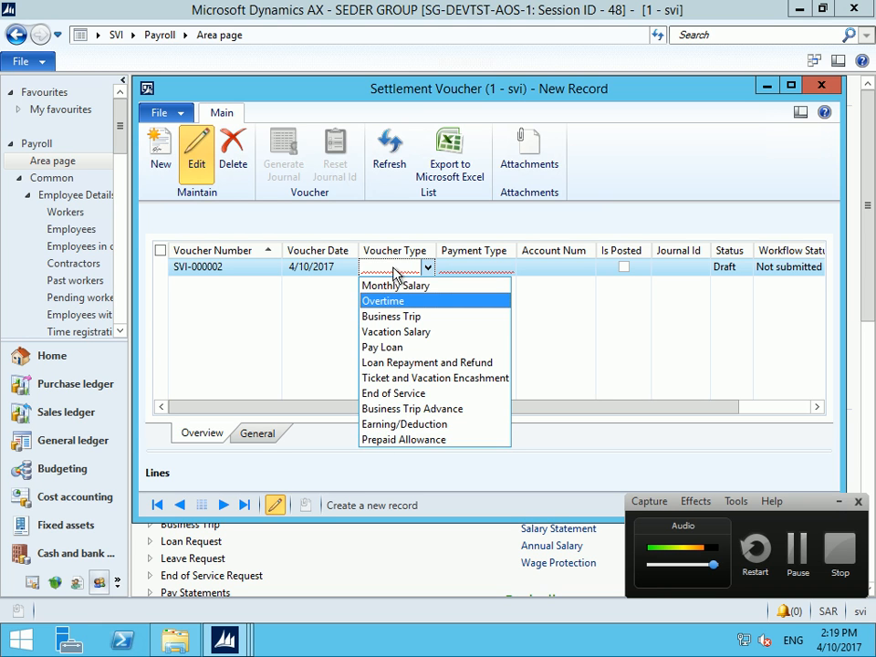
click(233, 155)
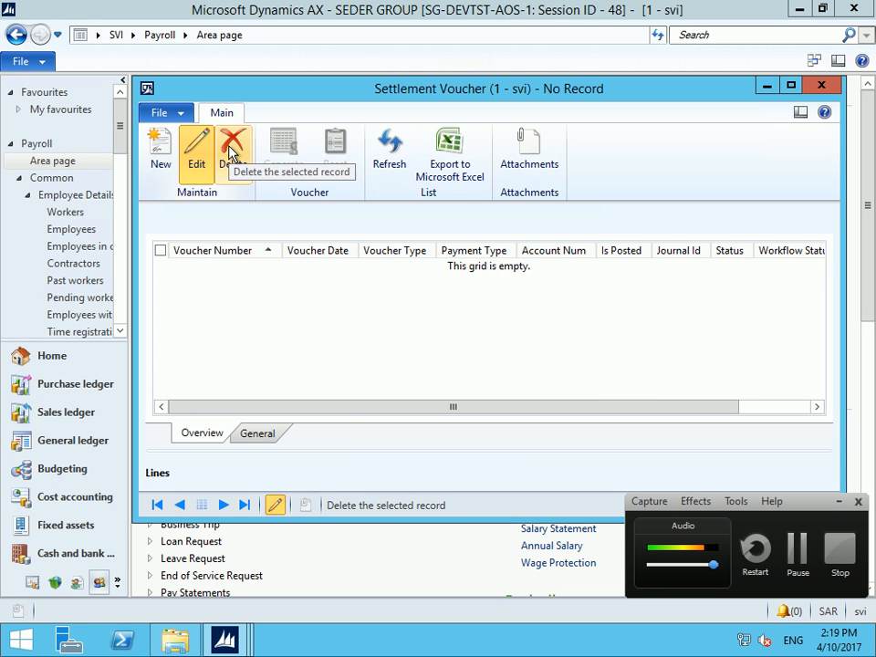